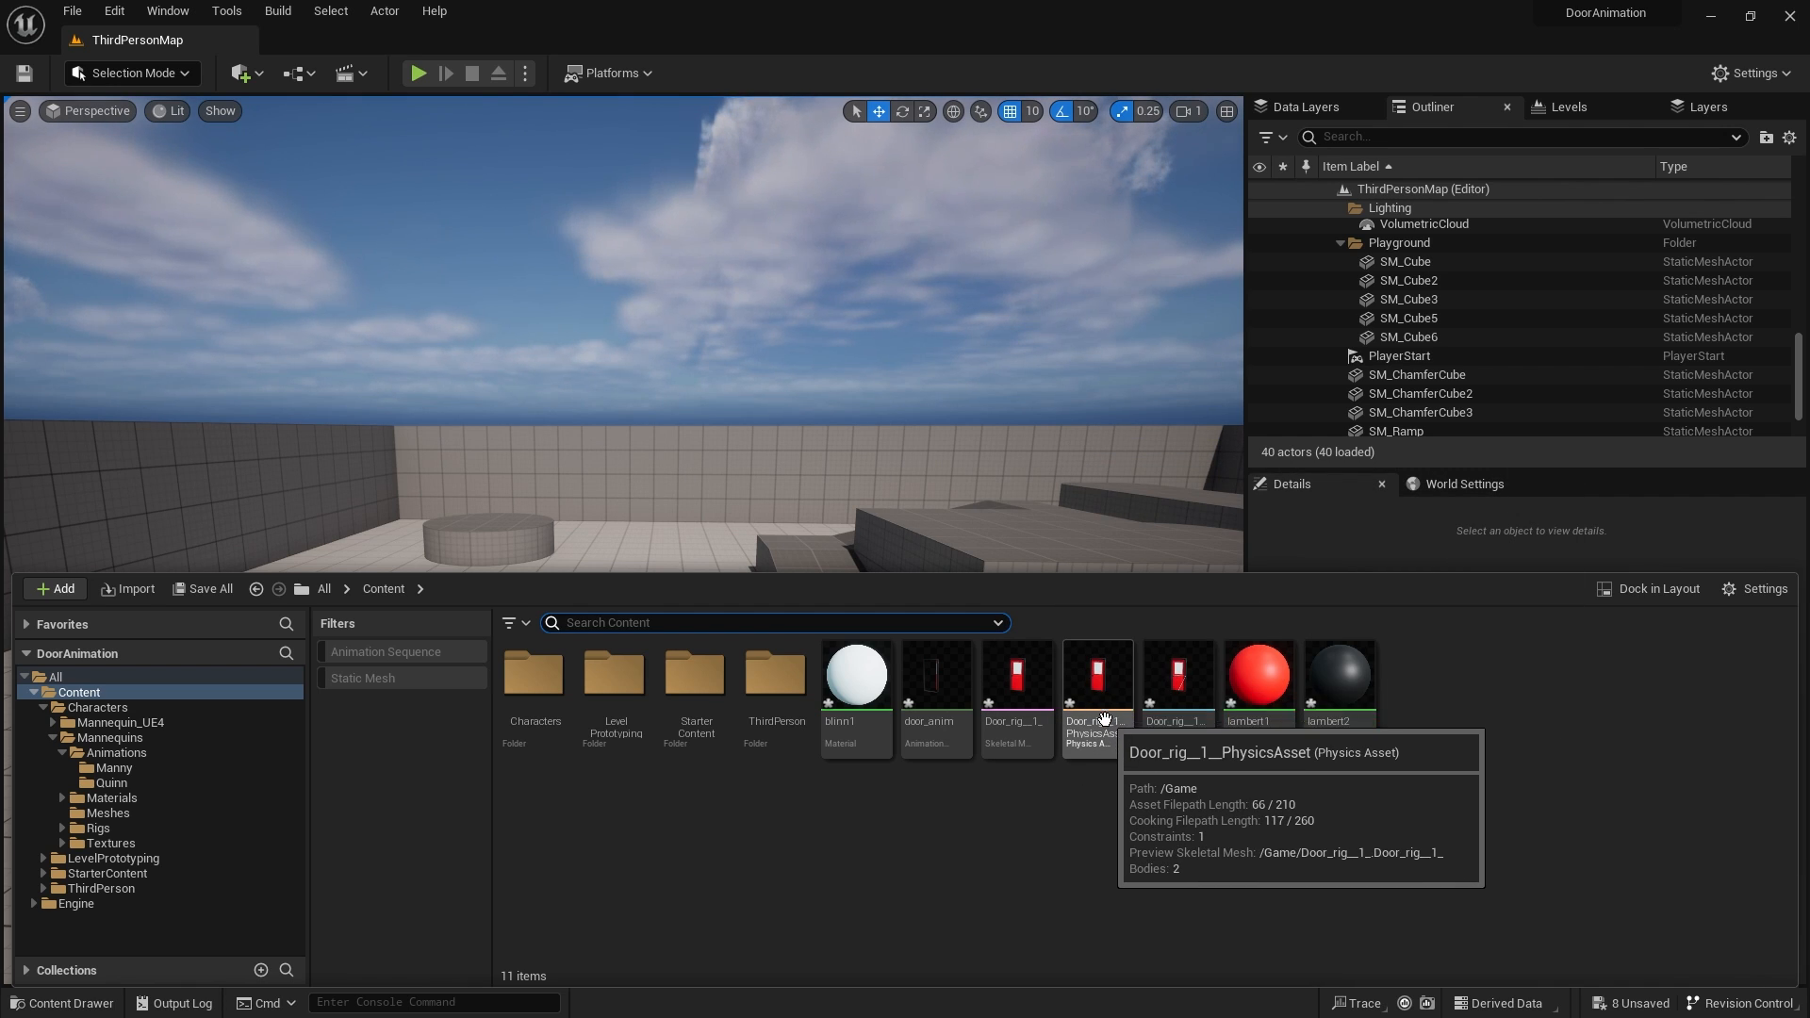
# Open the Door_rig__1__PhysicsAsset and examine its collision capsules around the door from different angles.
pyautogui.doubleClick(1098, 690)
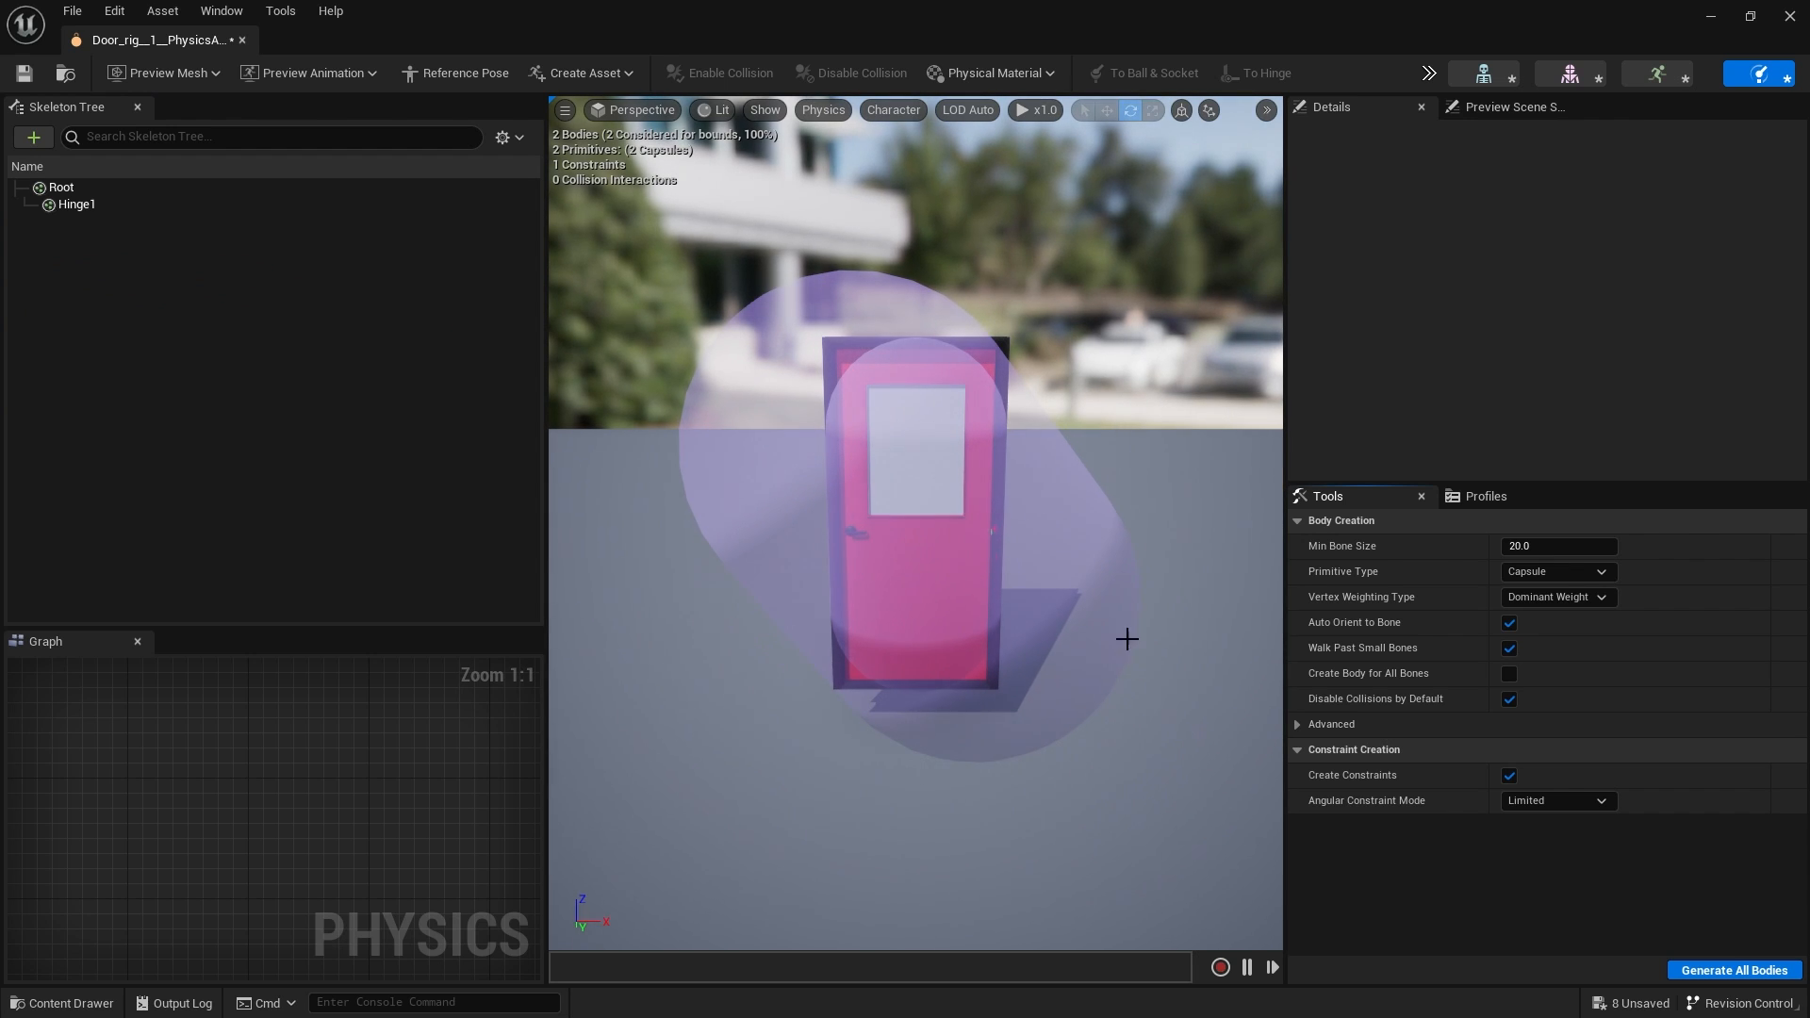
pyautogui.keyDown('alt'); pyautogui.moveTo(1127, 638); pyautogui.dragTo(783, 650); pyautogui.keyUp('alt')
pyautogui.moveTo(1038, 540)
pyautogui.keyDown('alt'); pyautogui.mouseDown()
pyautogui.moveTo(924, 528)
pyautogui.moveTo(811, 424)
pyautogui.moveTo(716, 490)
pyautogui.moveTo(1039, 540)
pyautogui.mouseUp(); pyautogui.keyUp('alt')
pyautogui.keyDown('alt'); pyautogui.moveTo(855, 597); pyautogui.dragTo(841, 437); pyautogui.keyUp('alt')
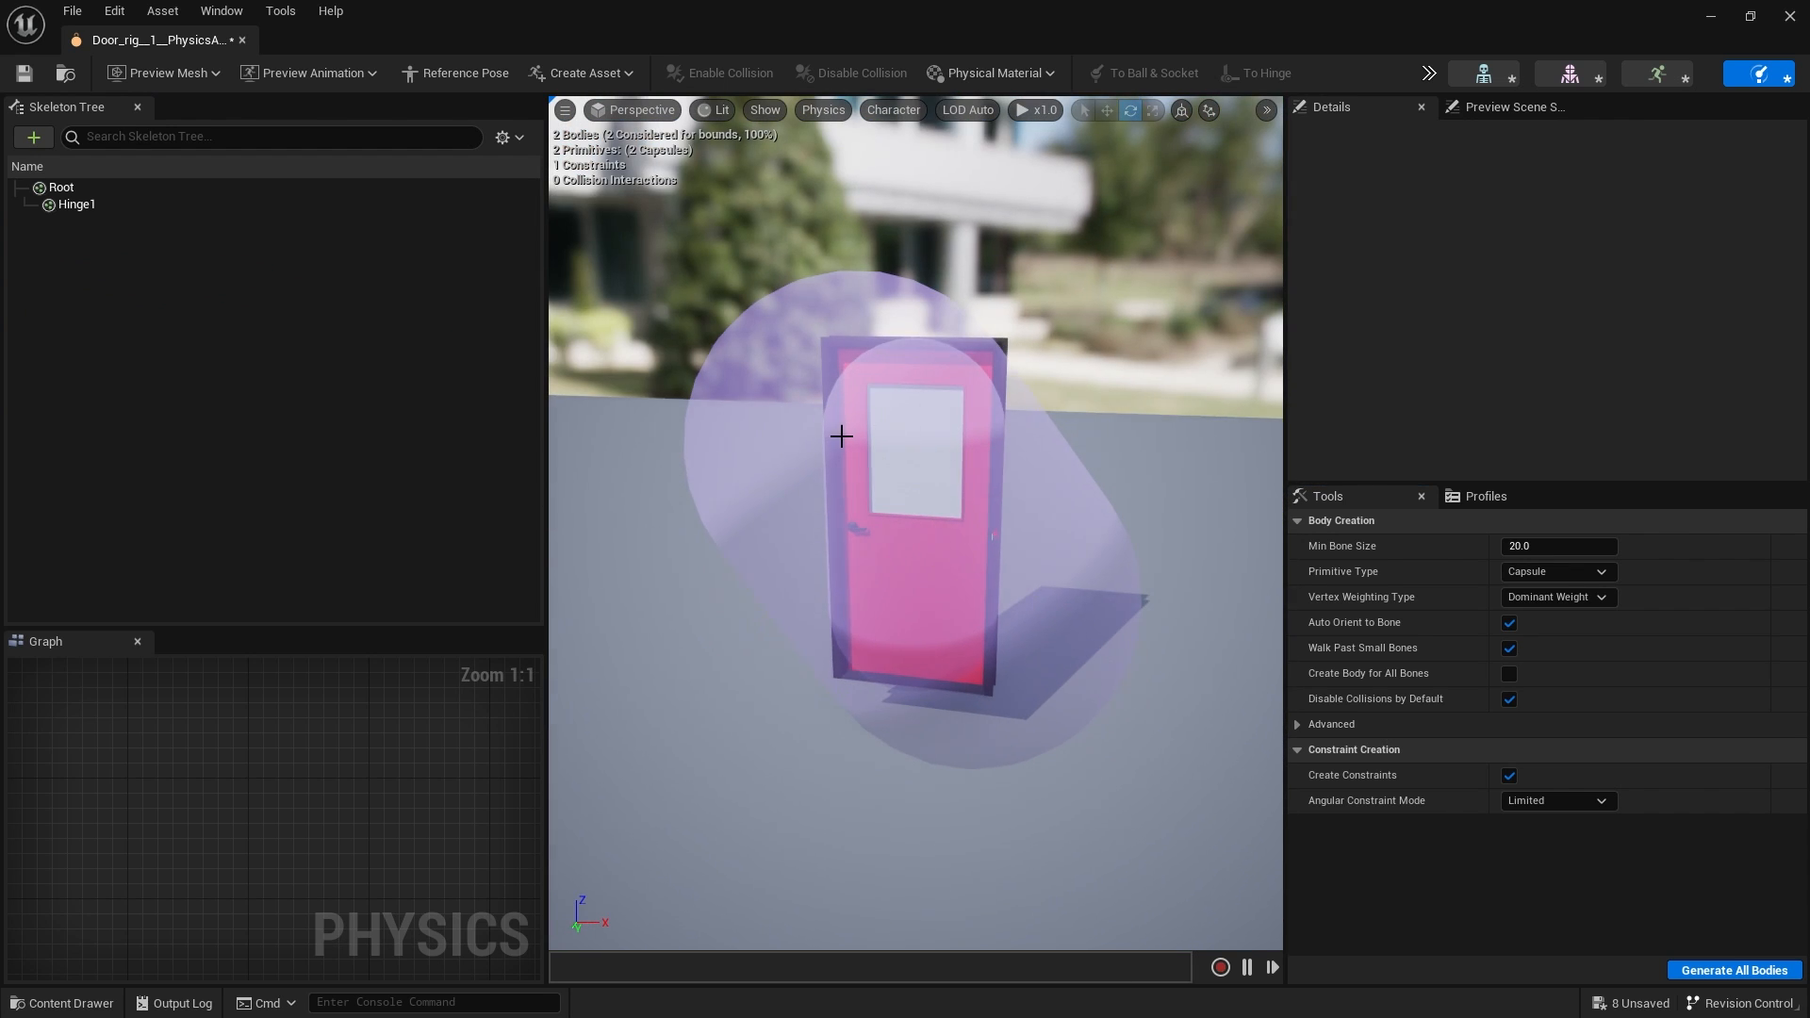
pyautogui.keyDown('alt'); pyautogui.moveTo(994, 648); pyautogui.dragTo(897, 583); pyautogui.keyUp('alt')
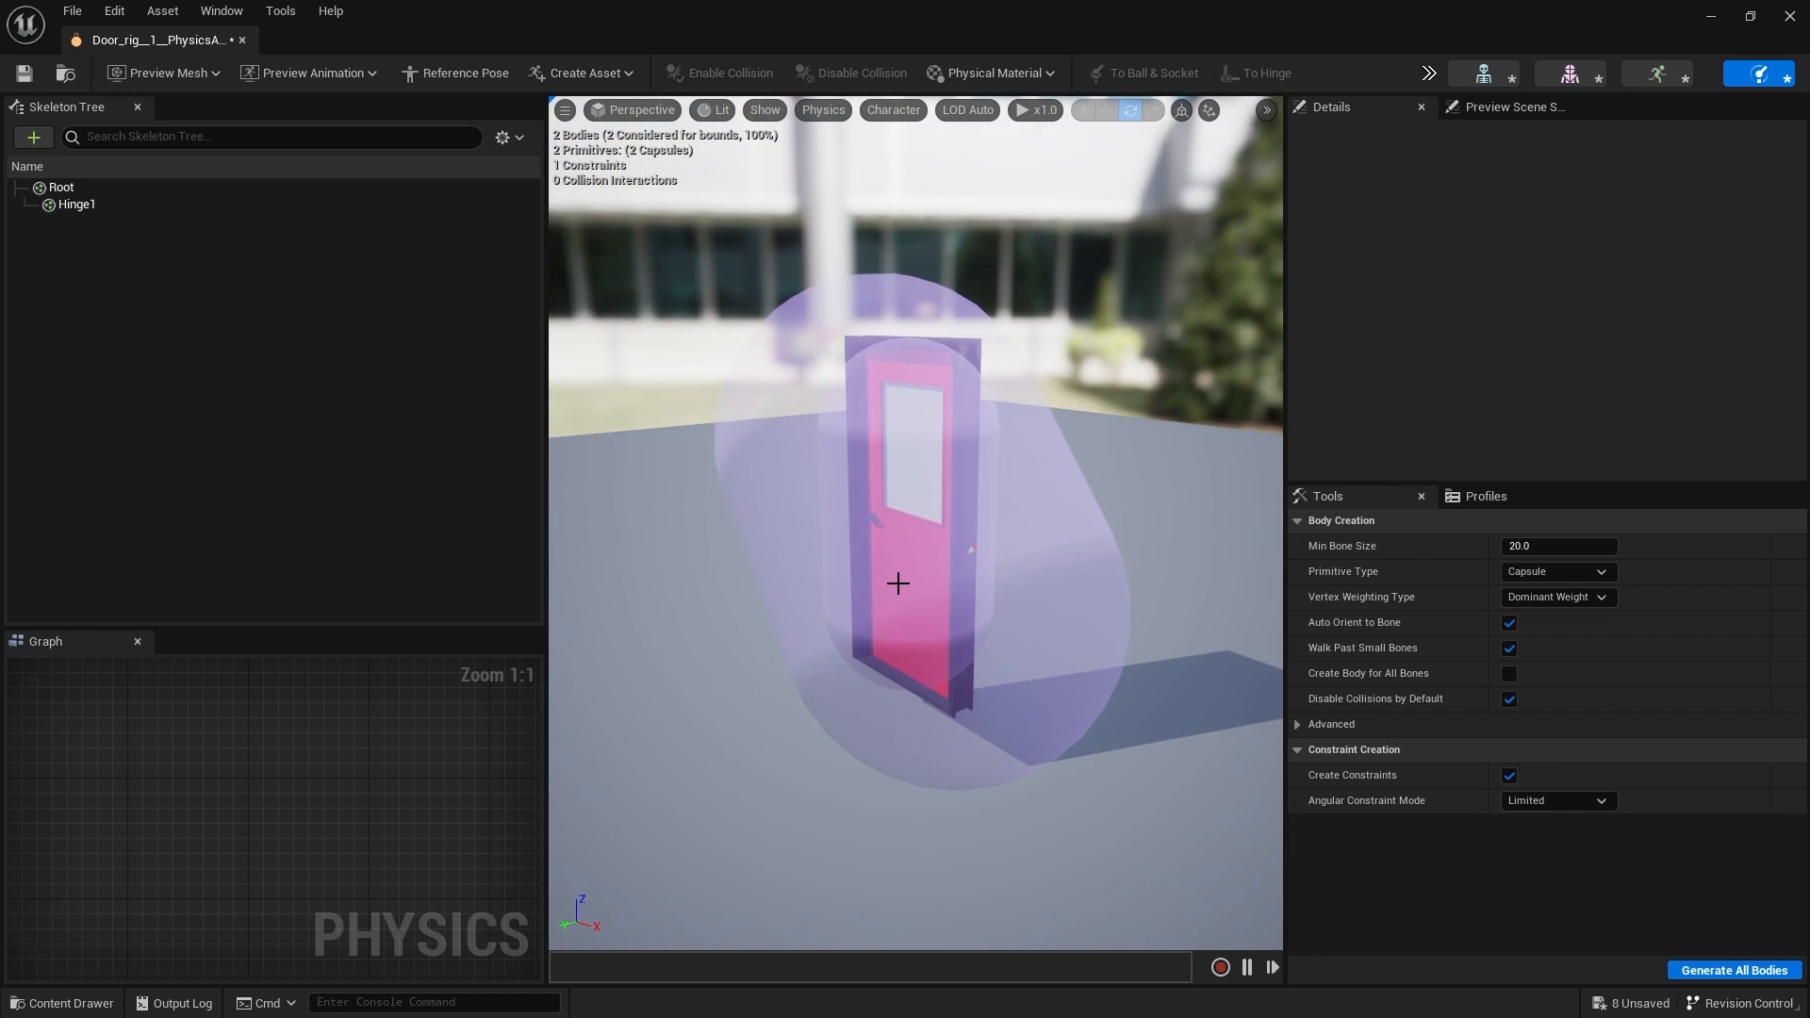
# Close the physics asset and place the Door_rig__1_ skeletal mesh on the level floor near the player start.
pyautogui.click(1791, 16)
pyautogui.click(66, 1002)
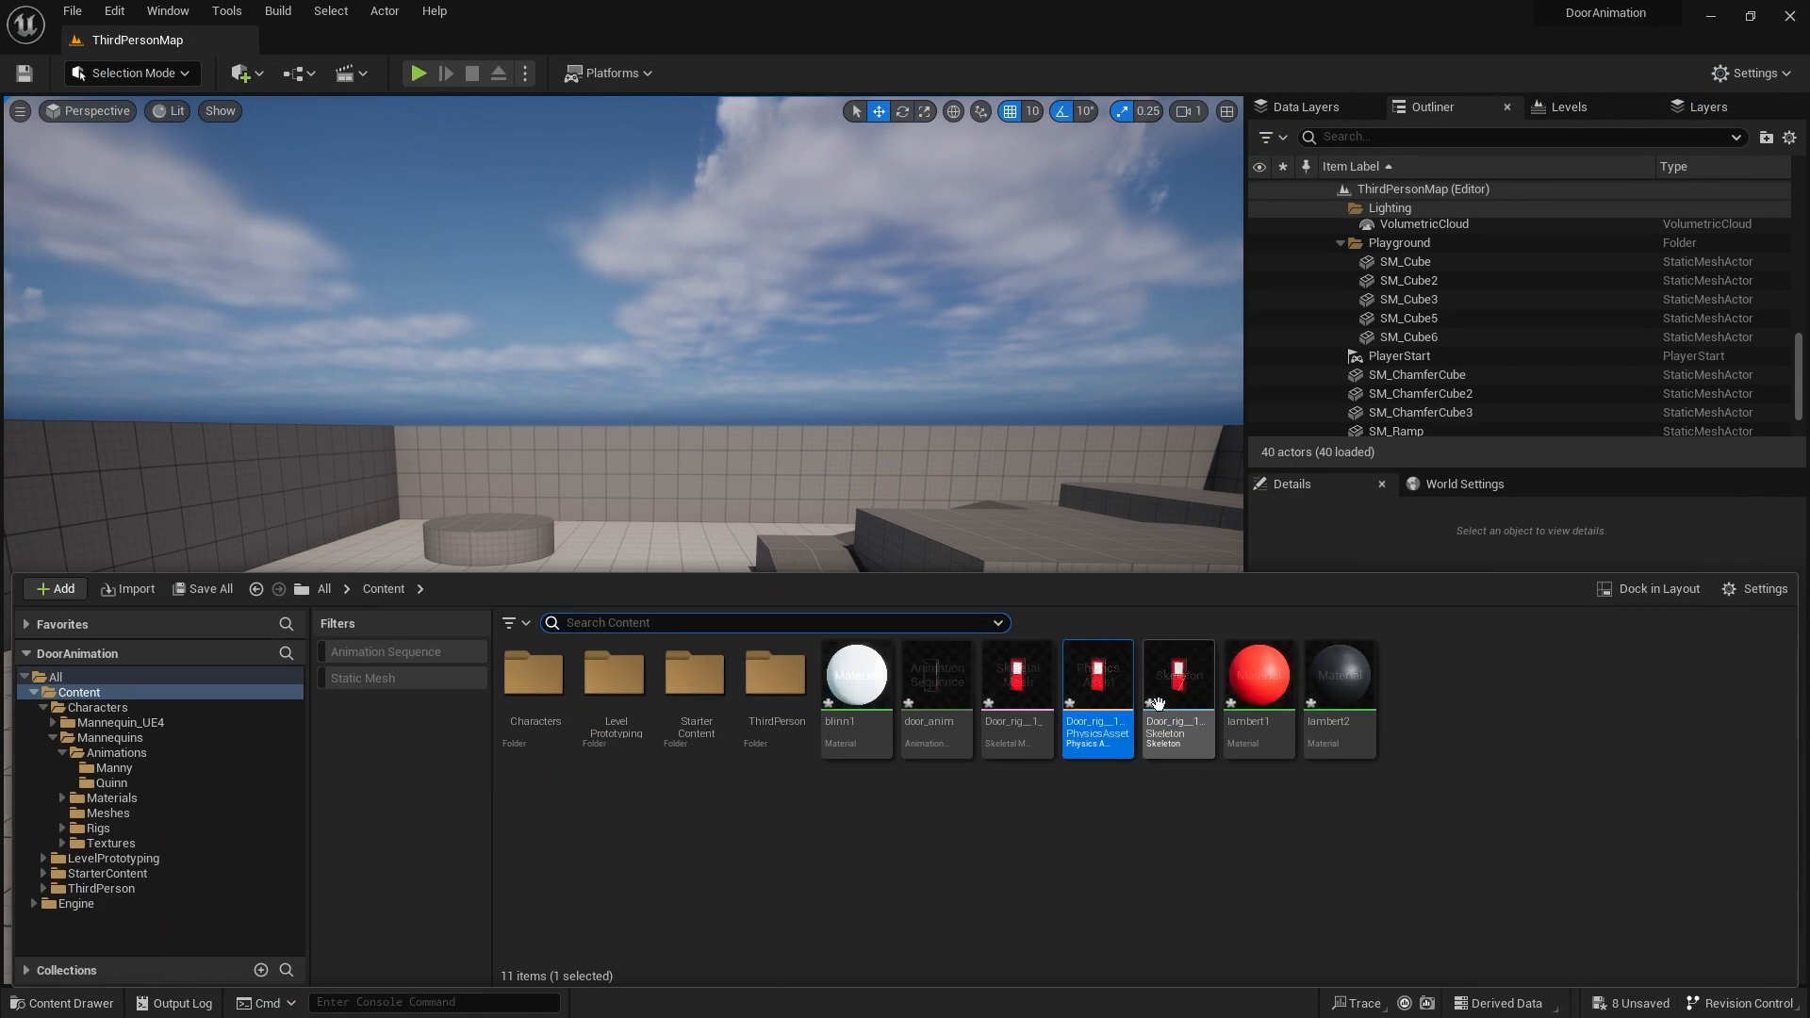
pyautogui.moveTo(1017, 679); pyautogui.dragTo(760, 759)
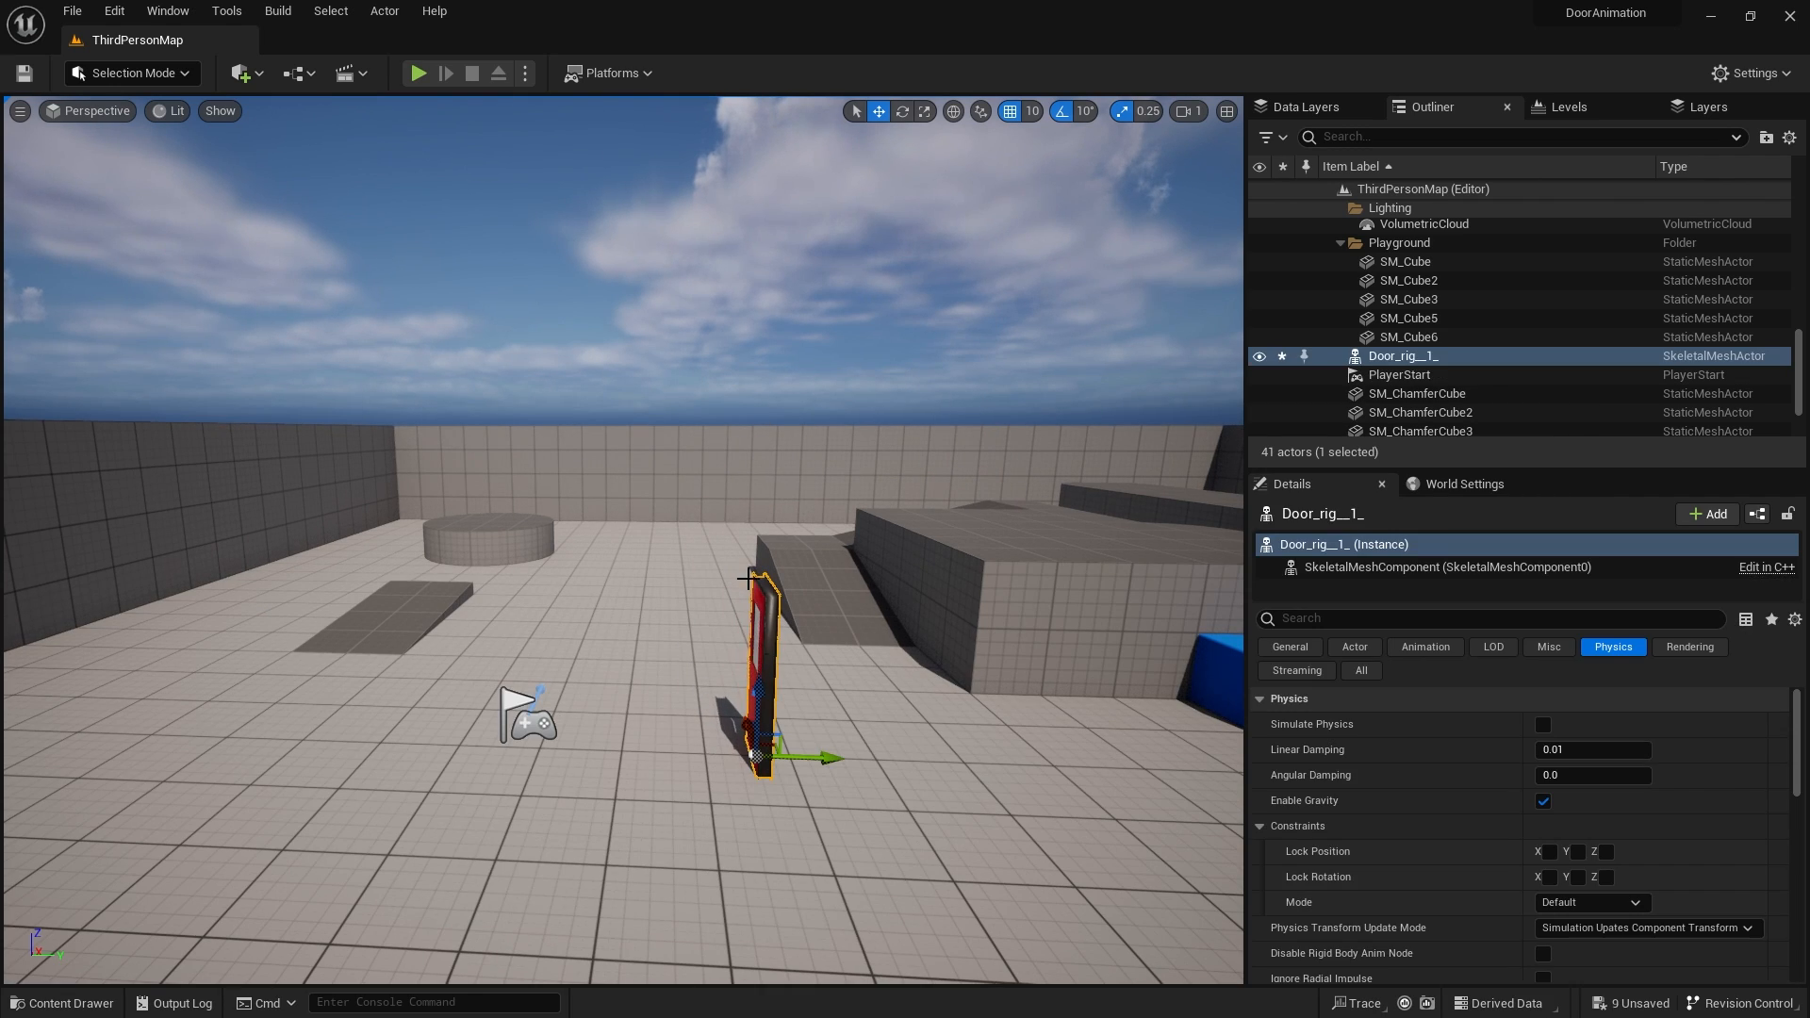
# Play the level and run the character against and around the door to test its collision, and end the play session.
pyautogui.click(419, 73)
pyautogui.press('w')
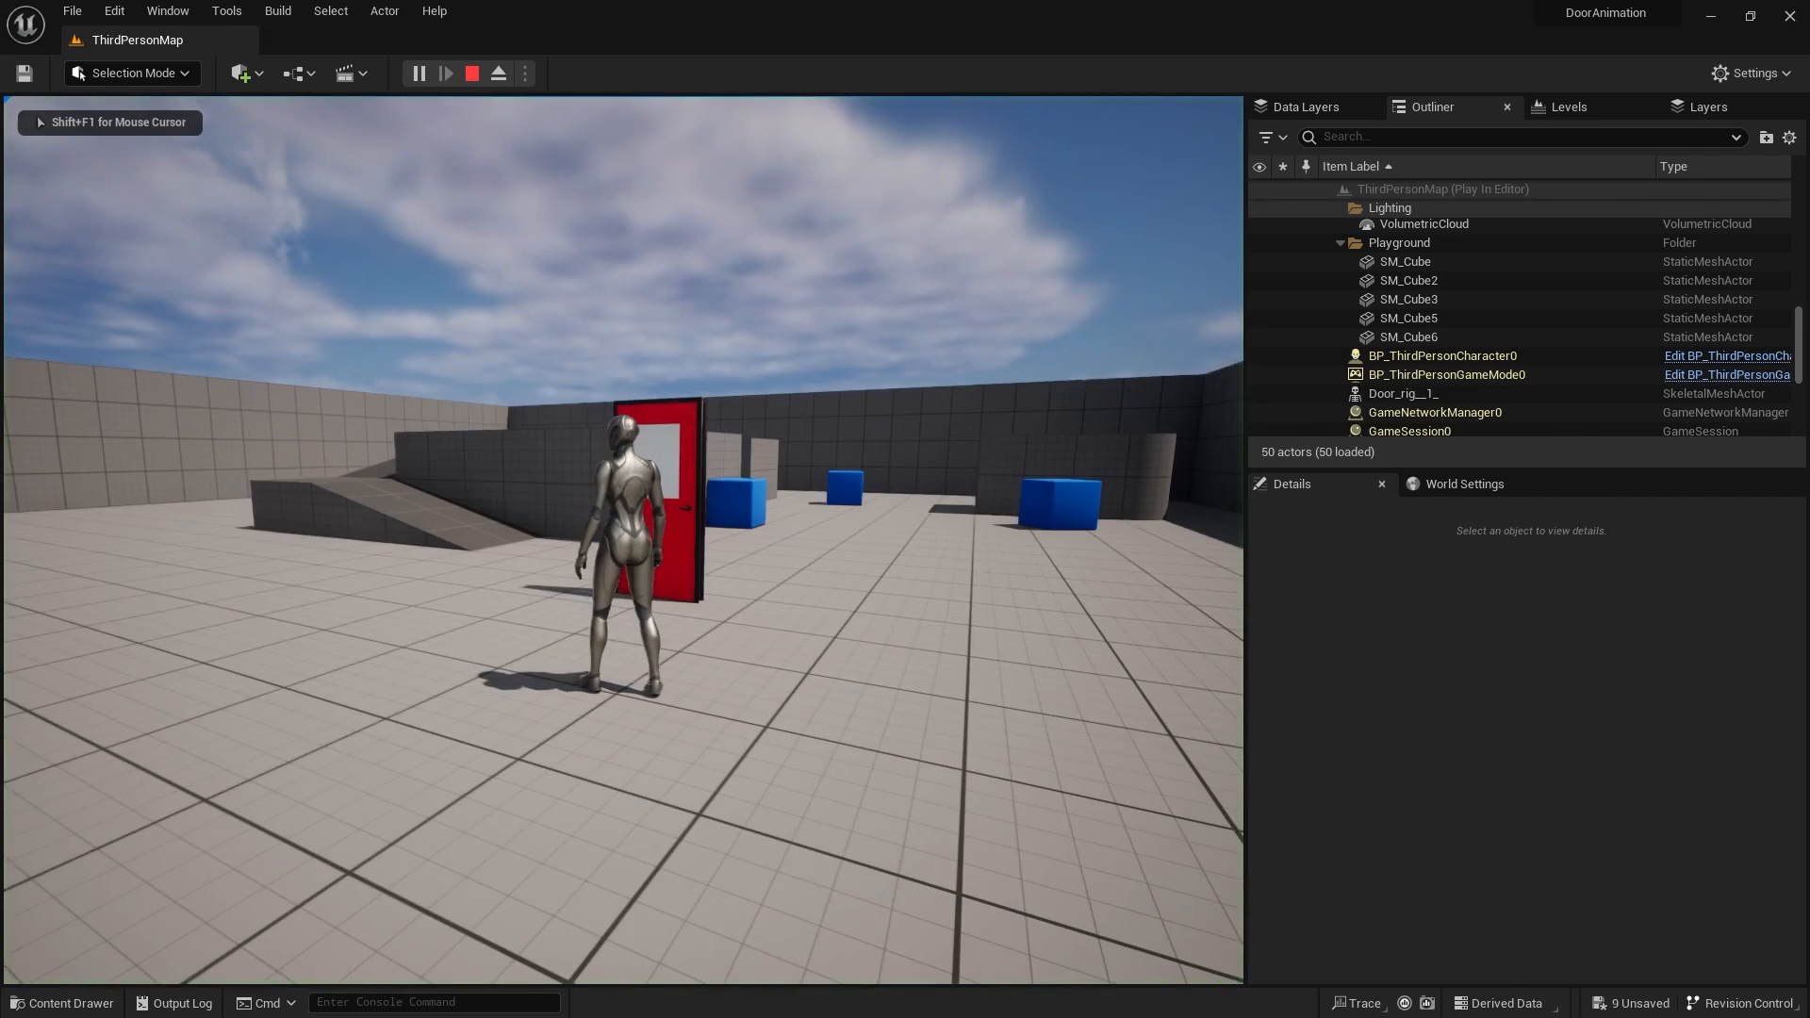
pyautogui.press('w')
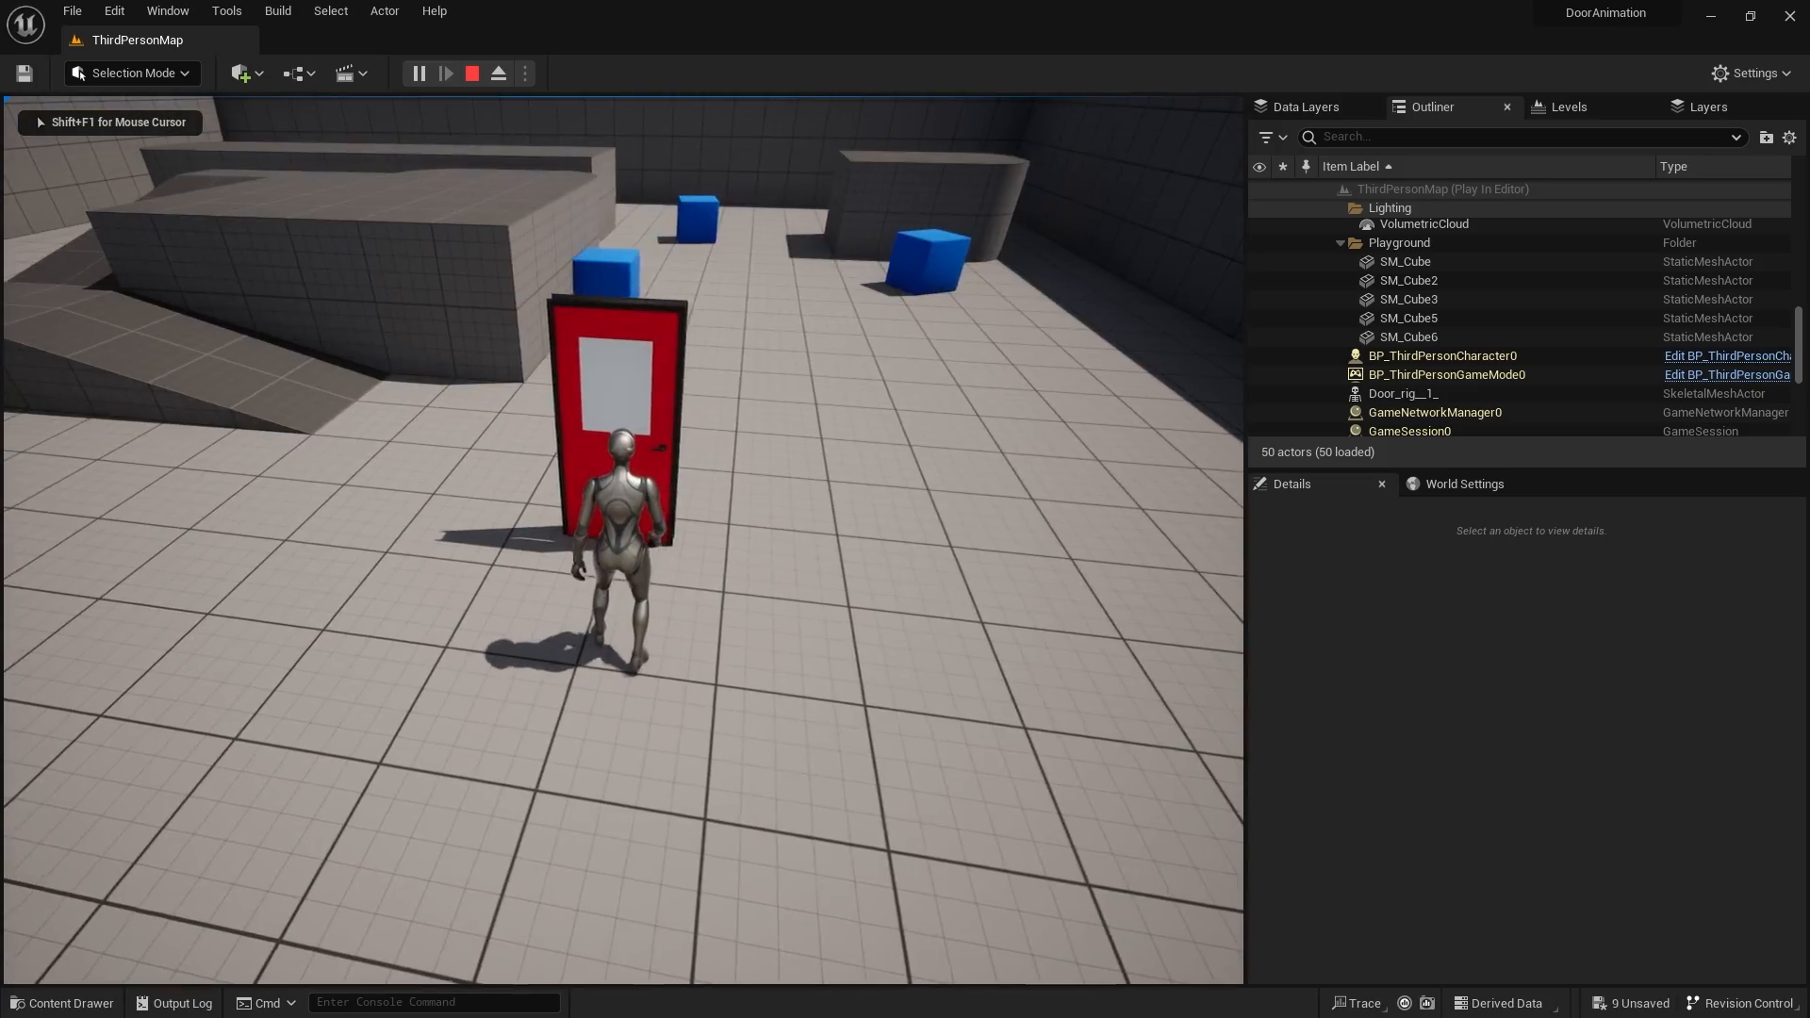
pyautogui.press('d')
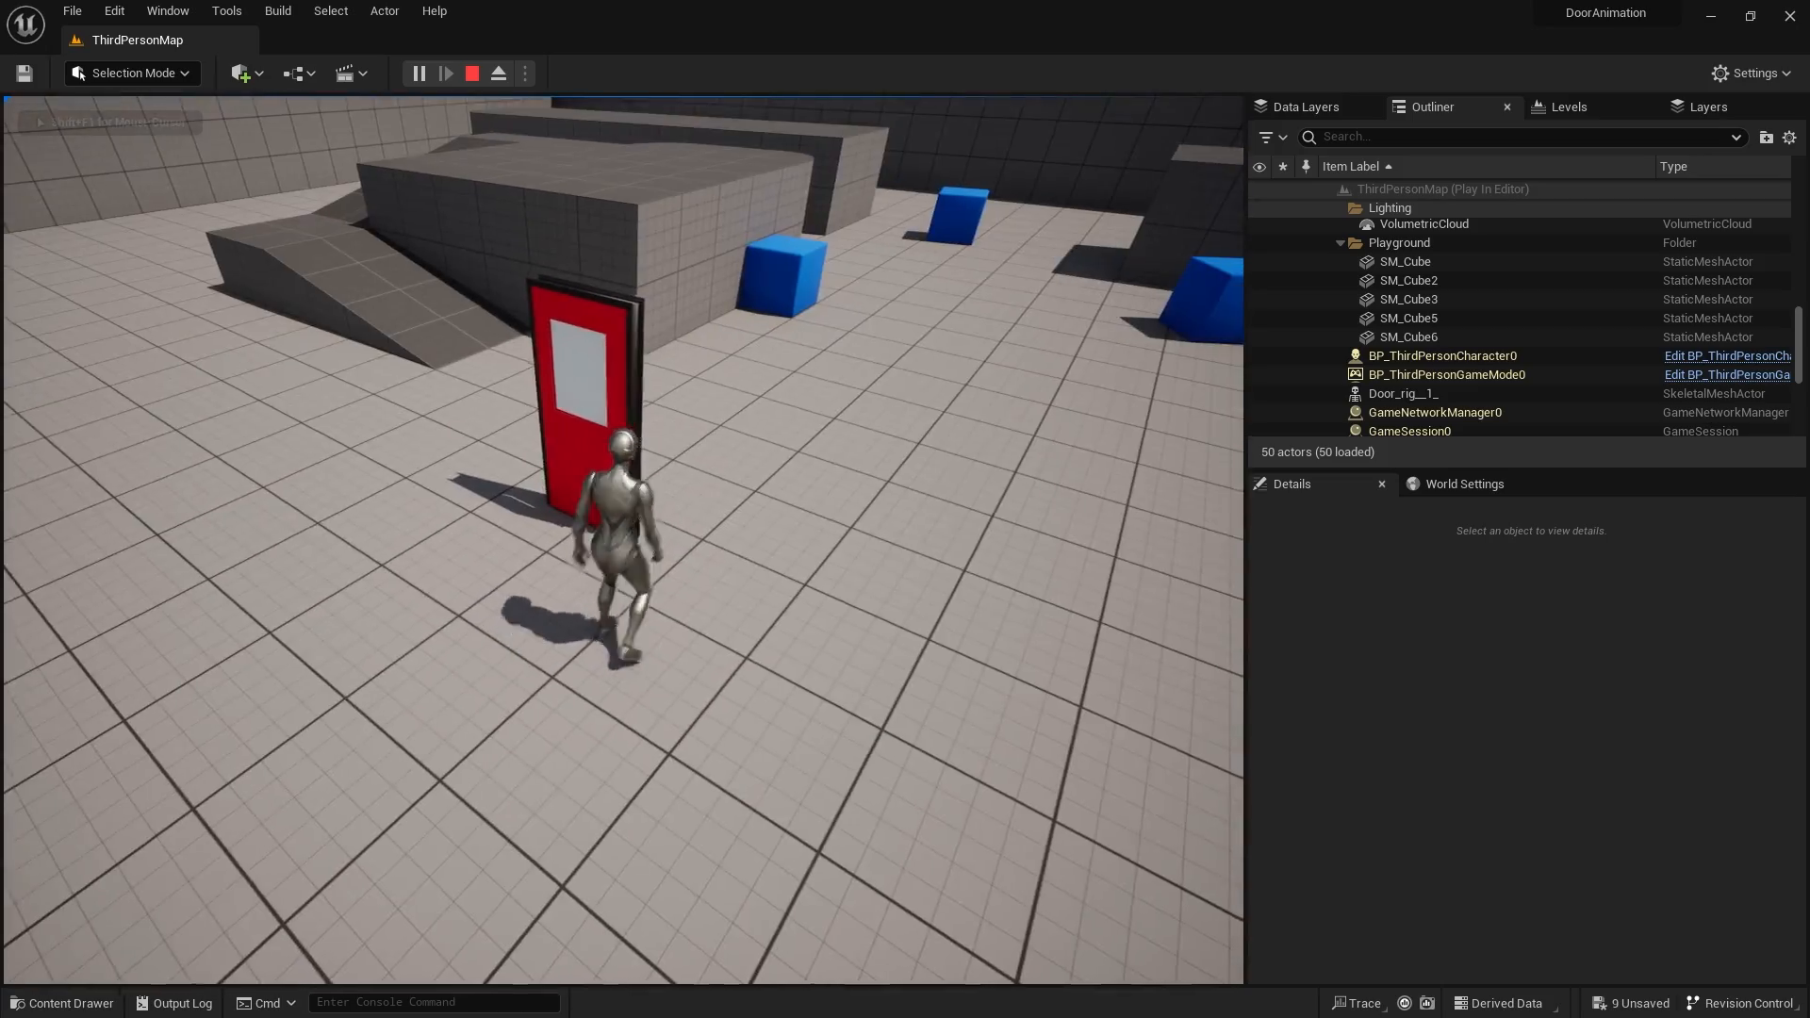
pyautogui.press('w')
pyautogui.press('w')
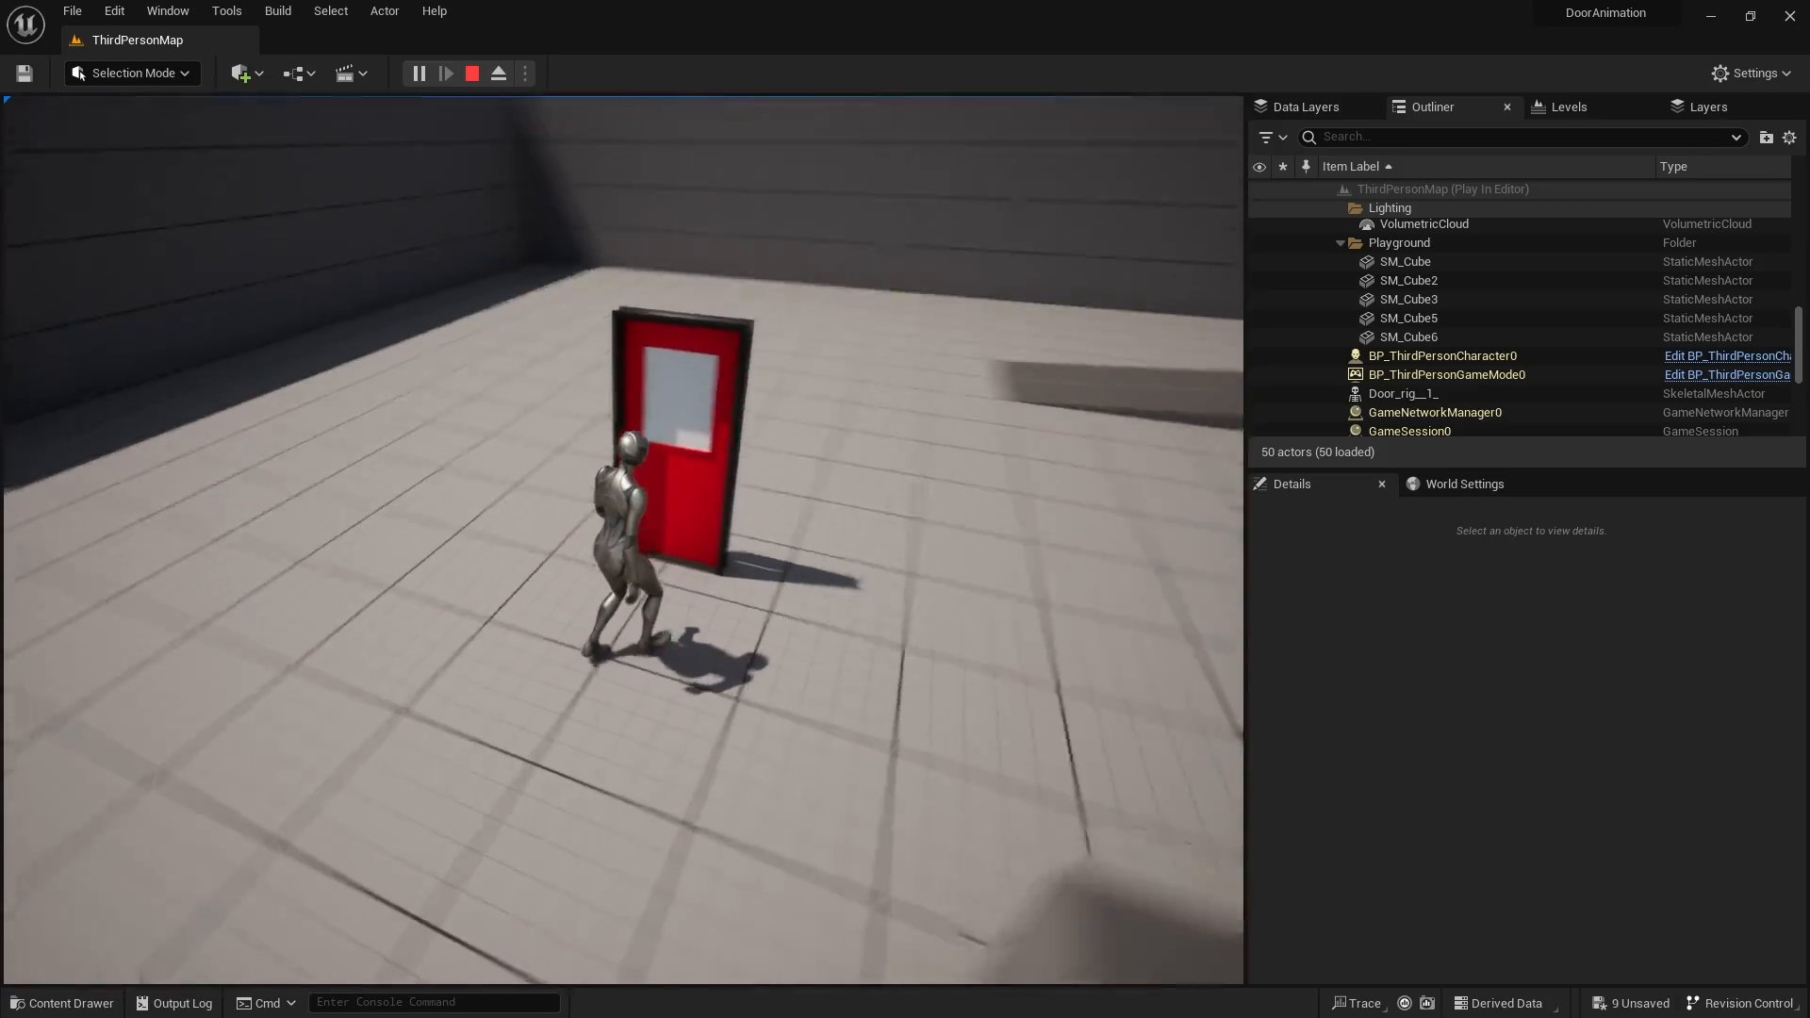
pyautogui.press('d')
pyautogui.press('w')
pyautogui.press('d')
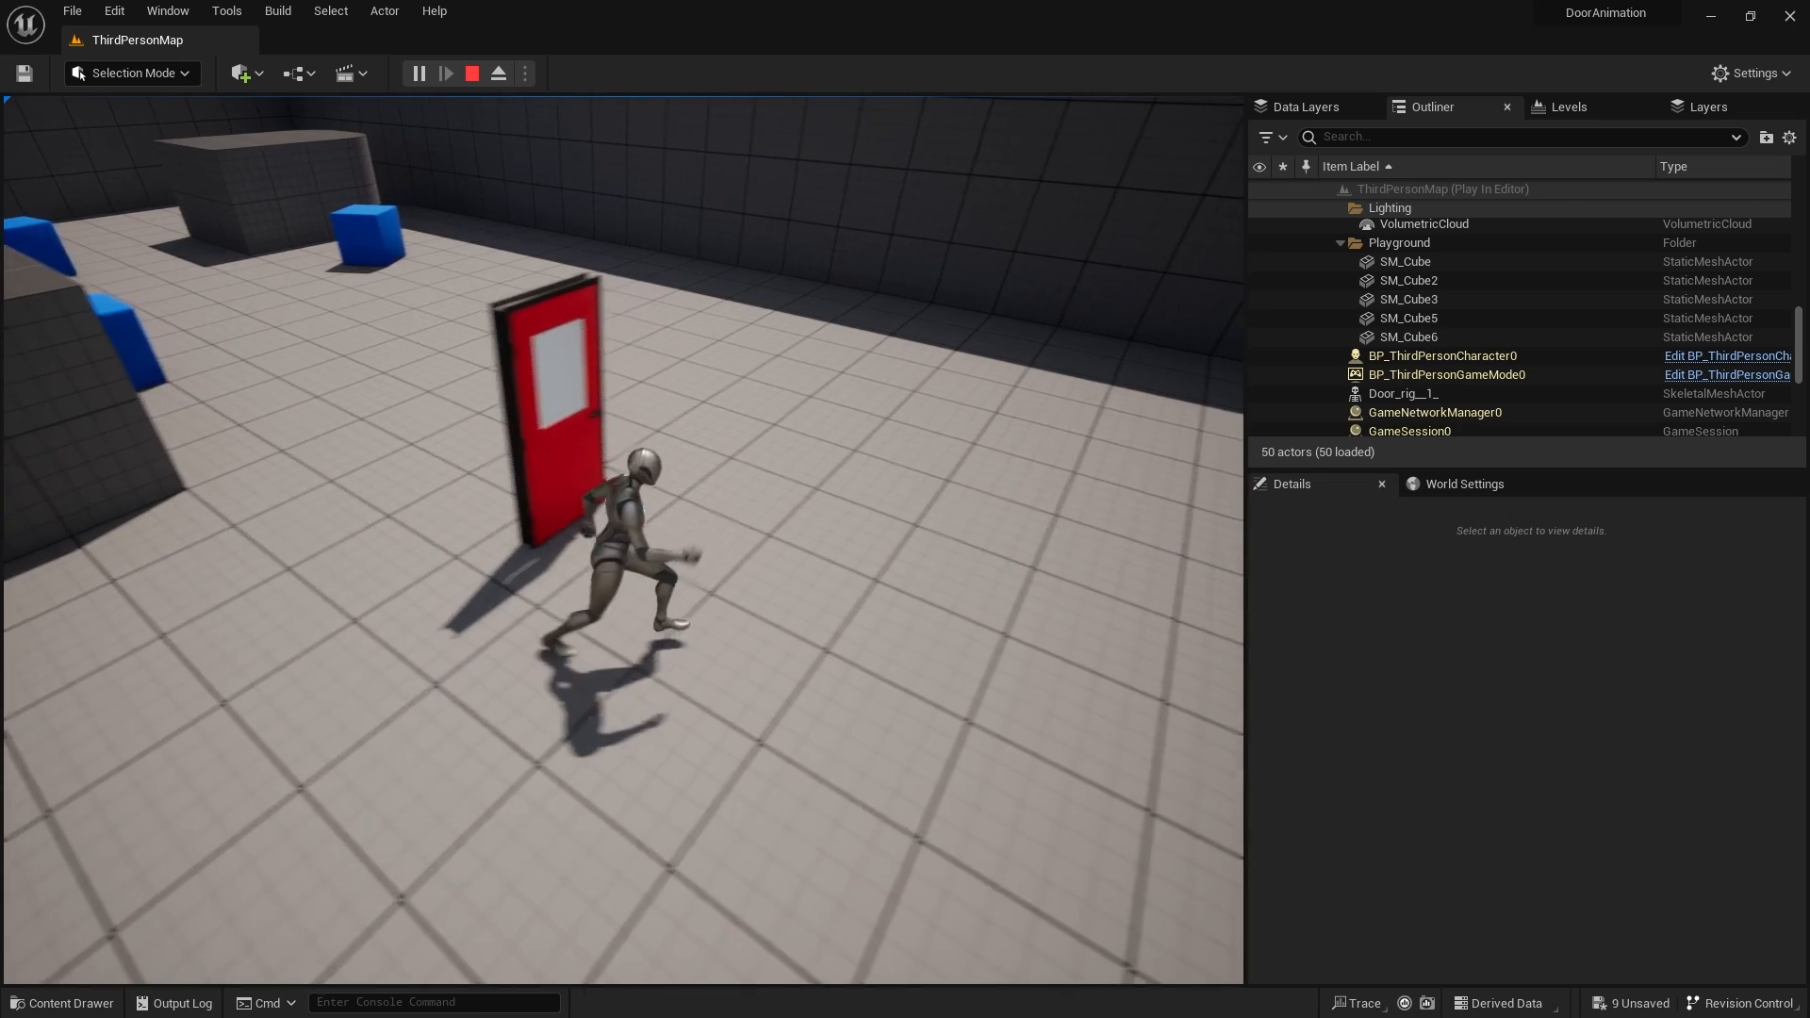
pyautogui.press('a')
pyautogui.press('Escape')
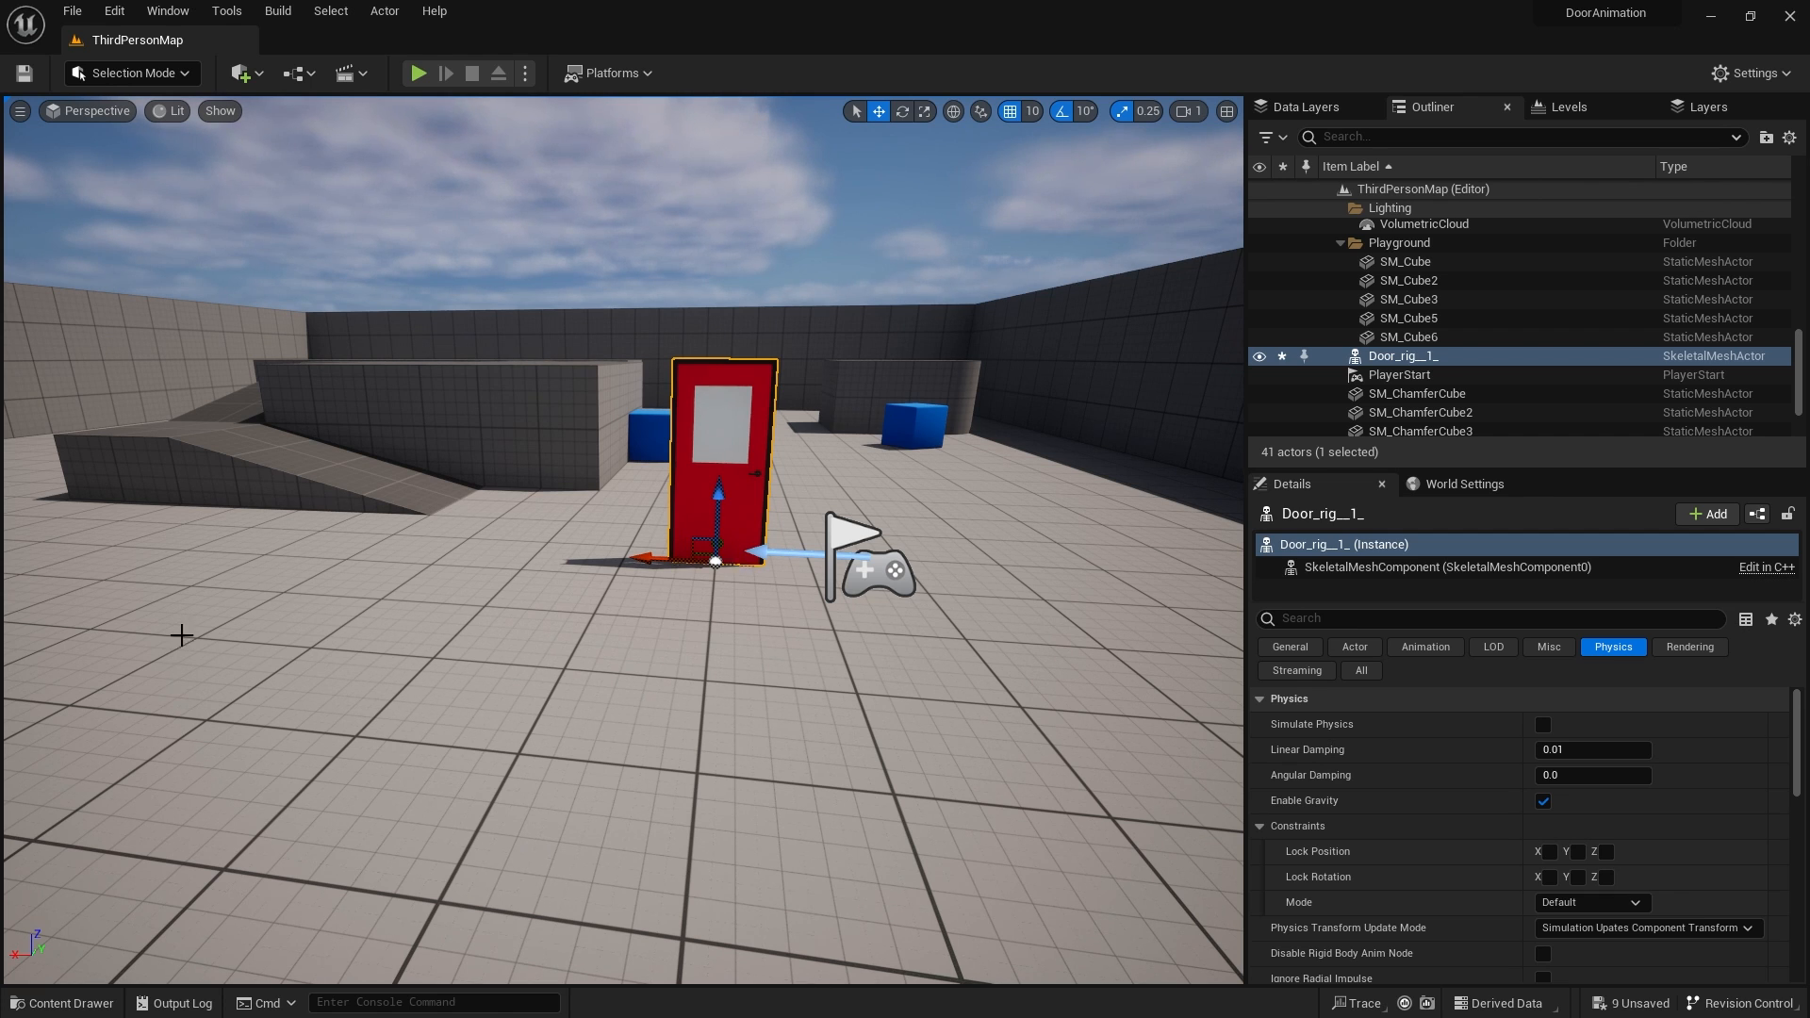
# Reopen the door's physics asset and examine how its two capsule bodies fit the door from the front, side and above.
pyautogui.moveTo(501, 575)
pyautogui.mouseDown(button='right')
pyautogui.moveTo(487, 586)
pyautogui.moveTo(514, 571)
pyautogui.moveTo(487, 549)
pyautogui.mouseUp(button='right')
pyautogui.press('w')
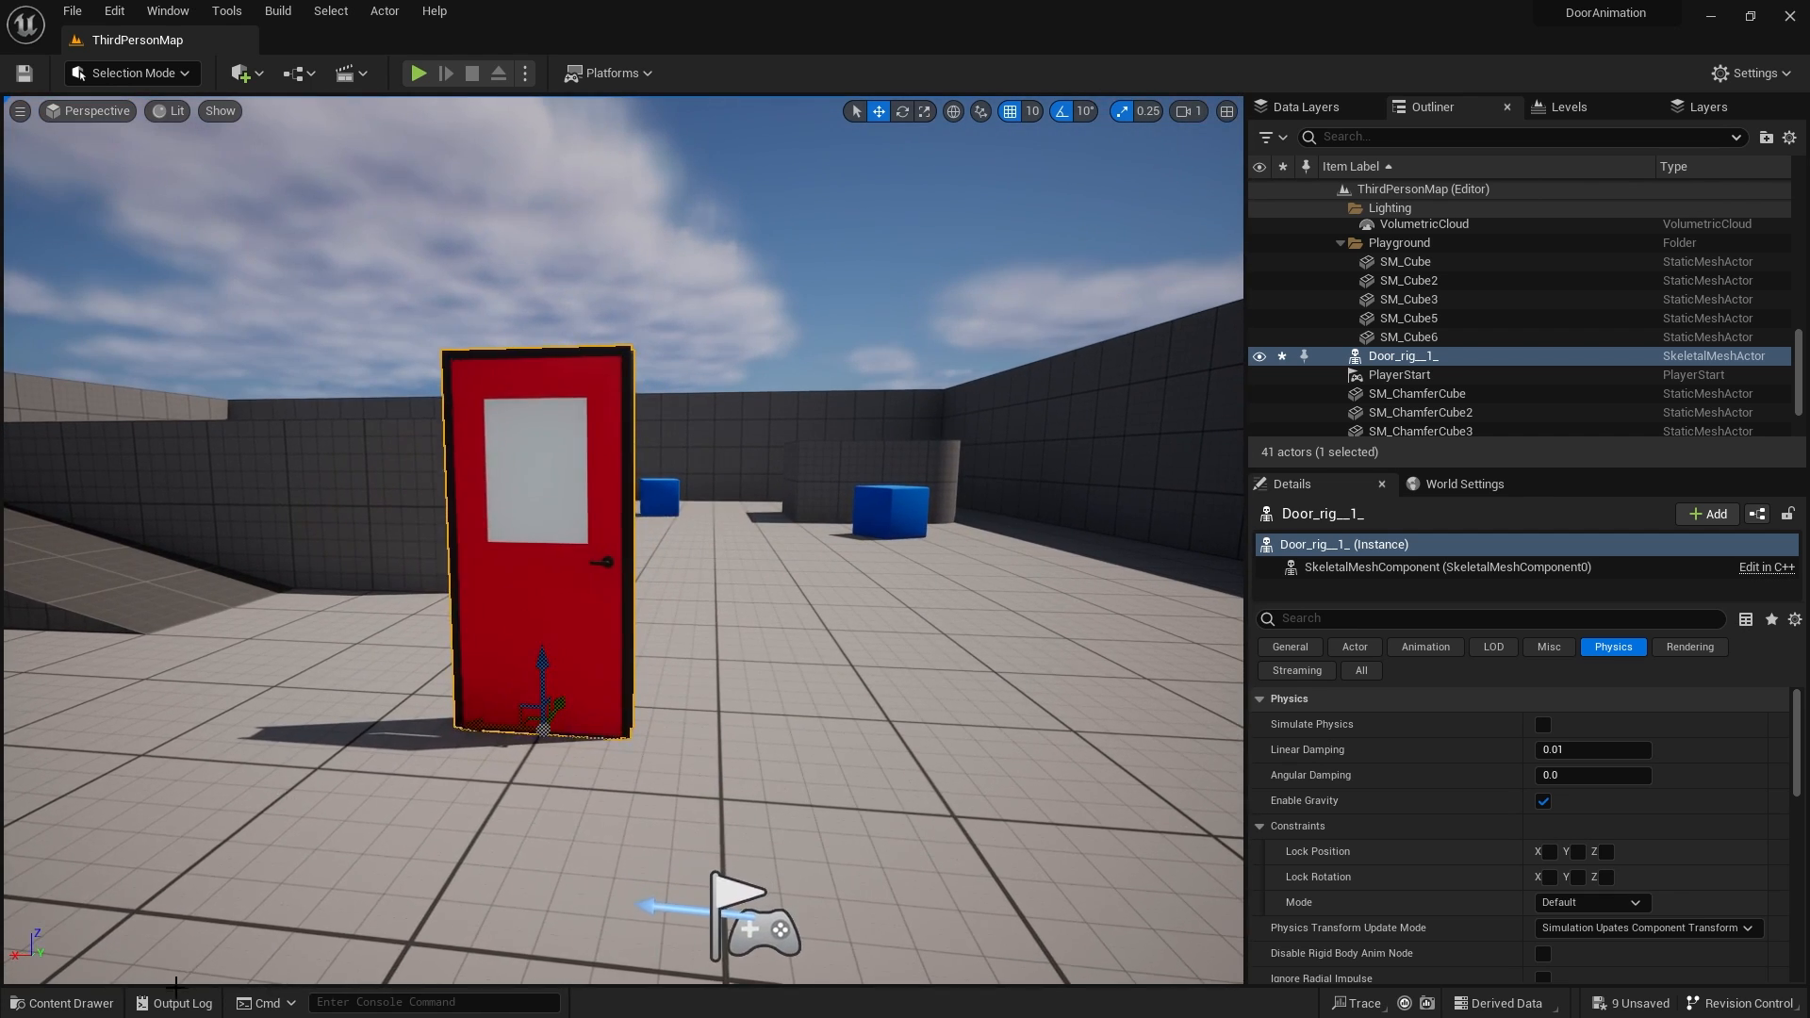
pyautogui.click(115, 1003)
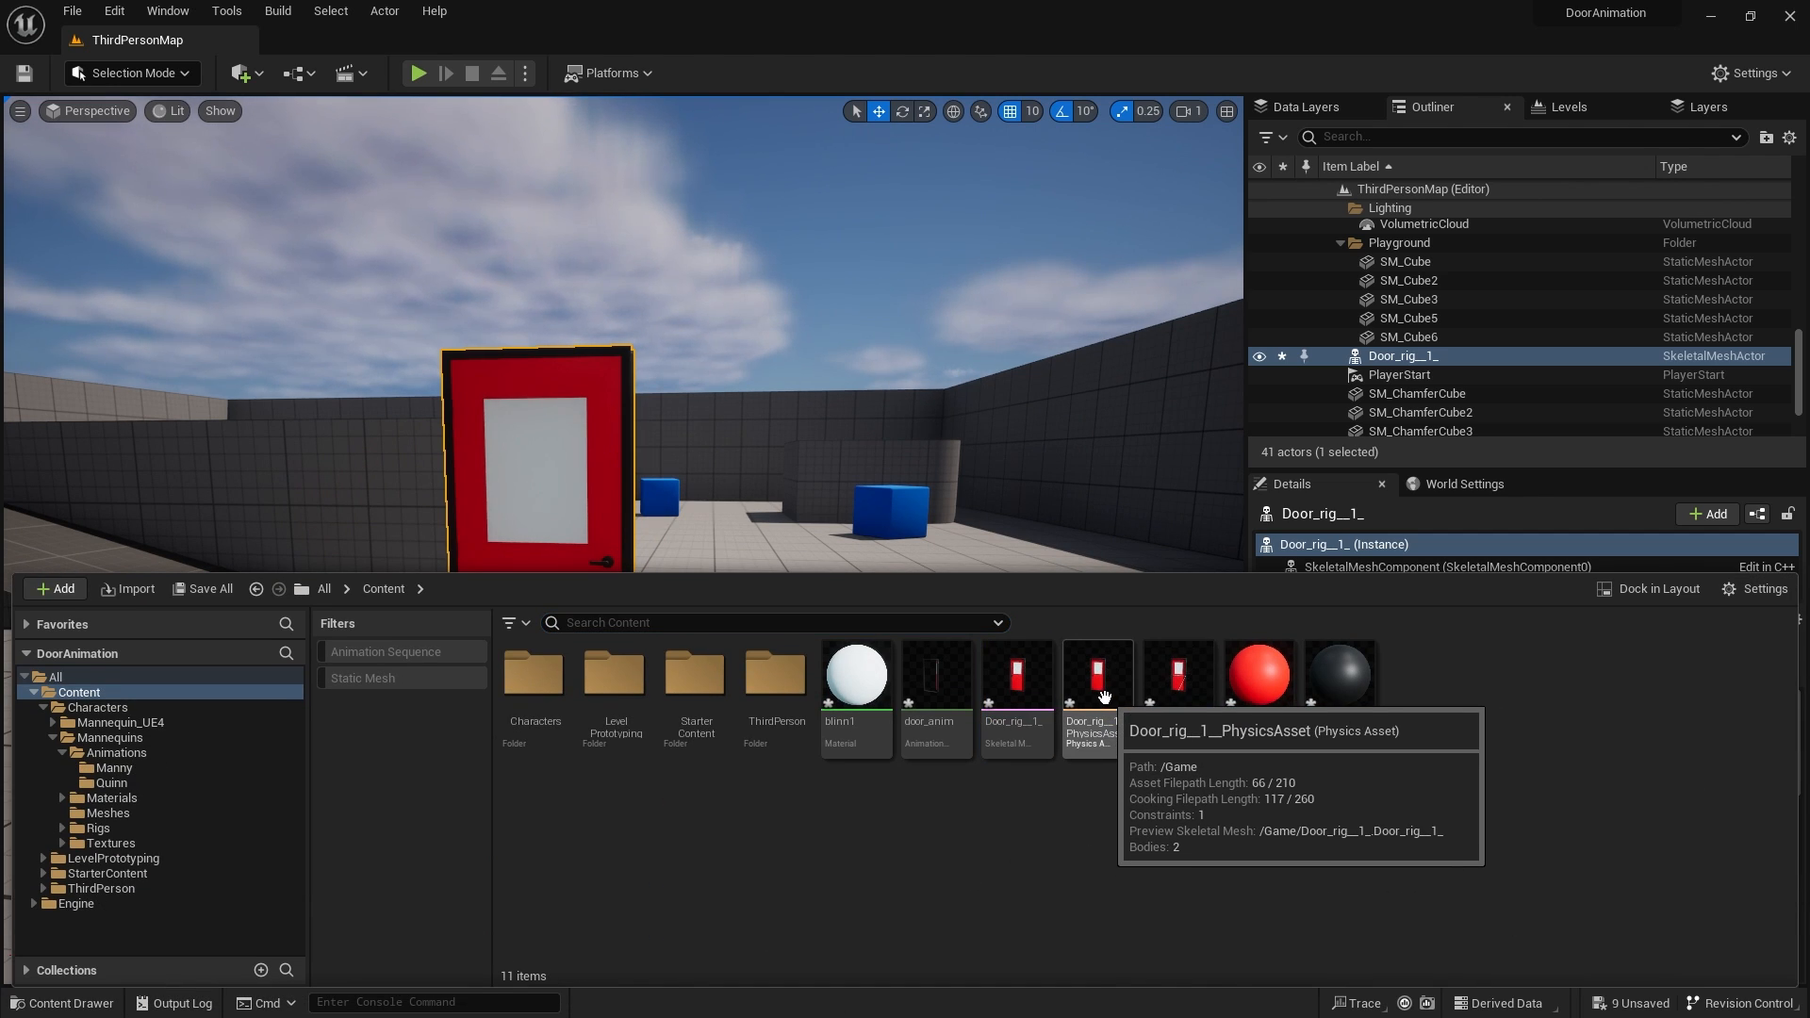
pyautogui.doubleClick(1104, 696)
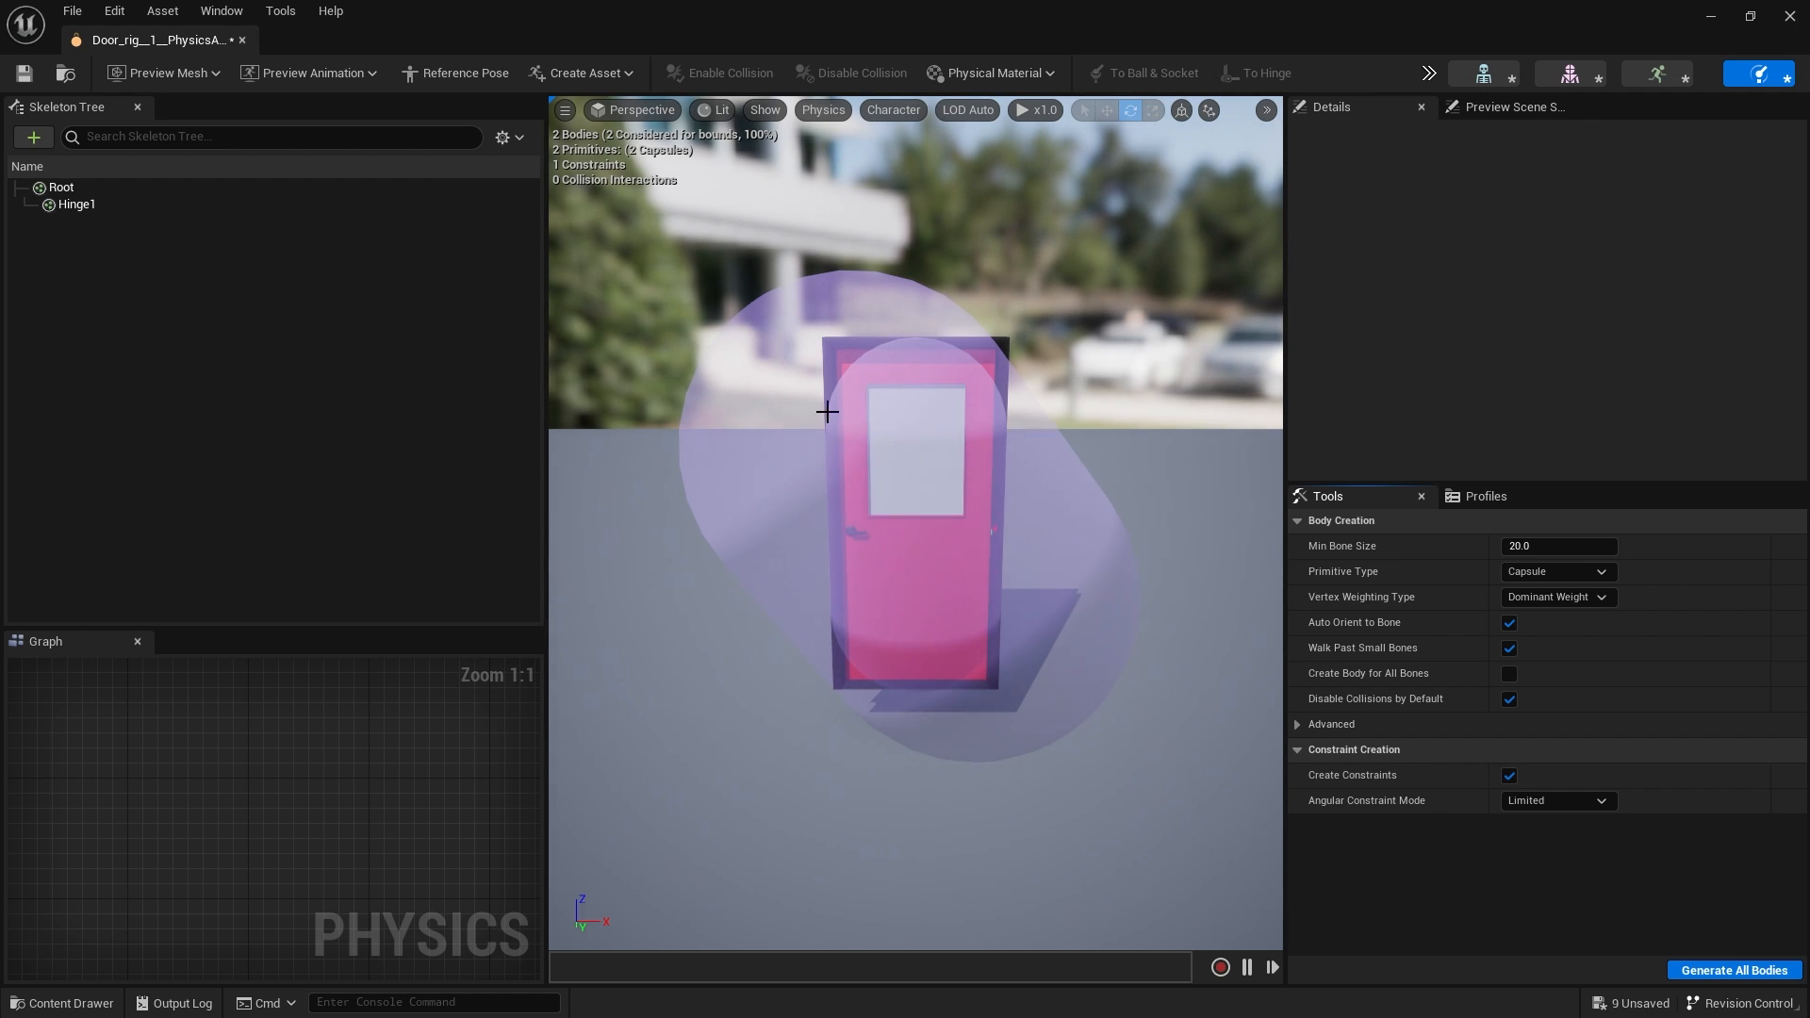
pyautogui.moveTo(987, 634)
pyautogui.mouseDown()
pyautogui.moveTo(1046, 603)
pyautogui.moveTo(961, 622)
pyautogui.moveTo(984, 635)
pyautogui.mouseUp()
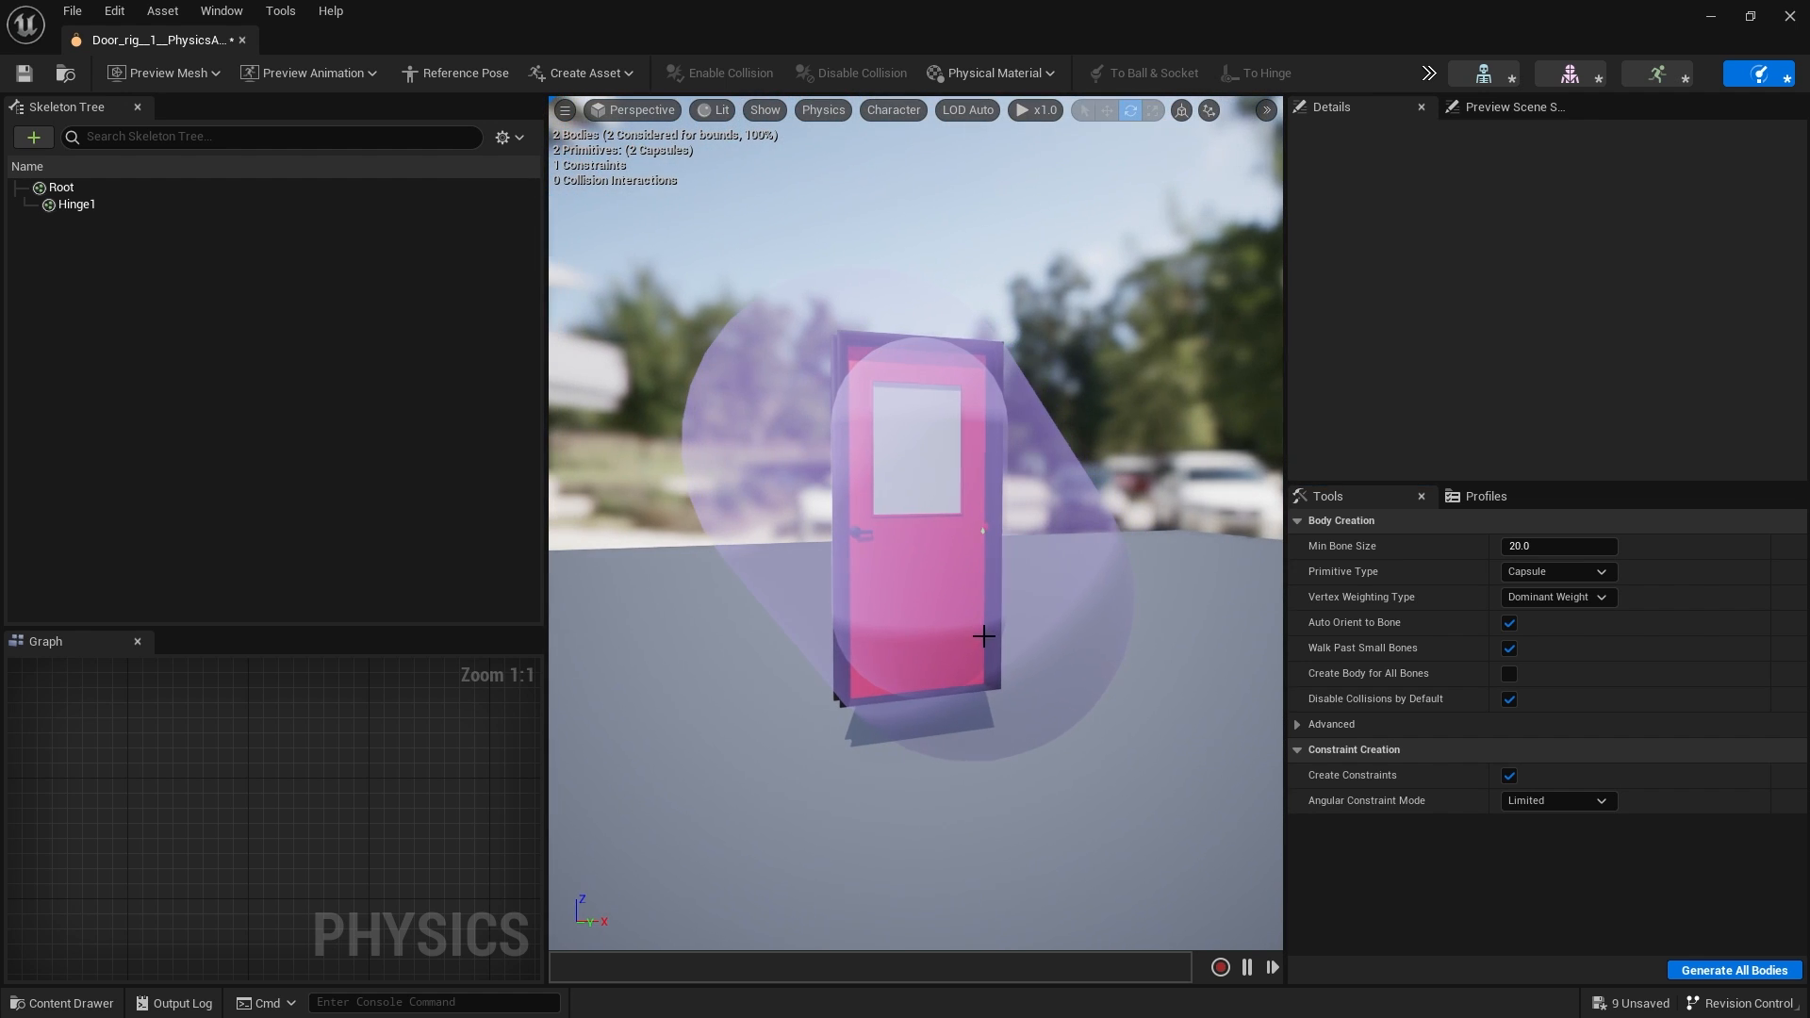
pyautogui.moveTo(1015, 736); pyautogui.dragTo(820, 528)
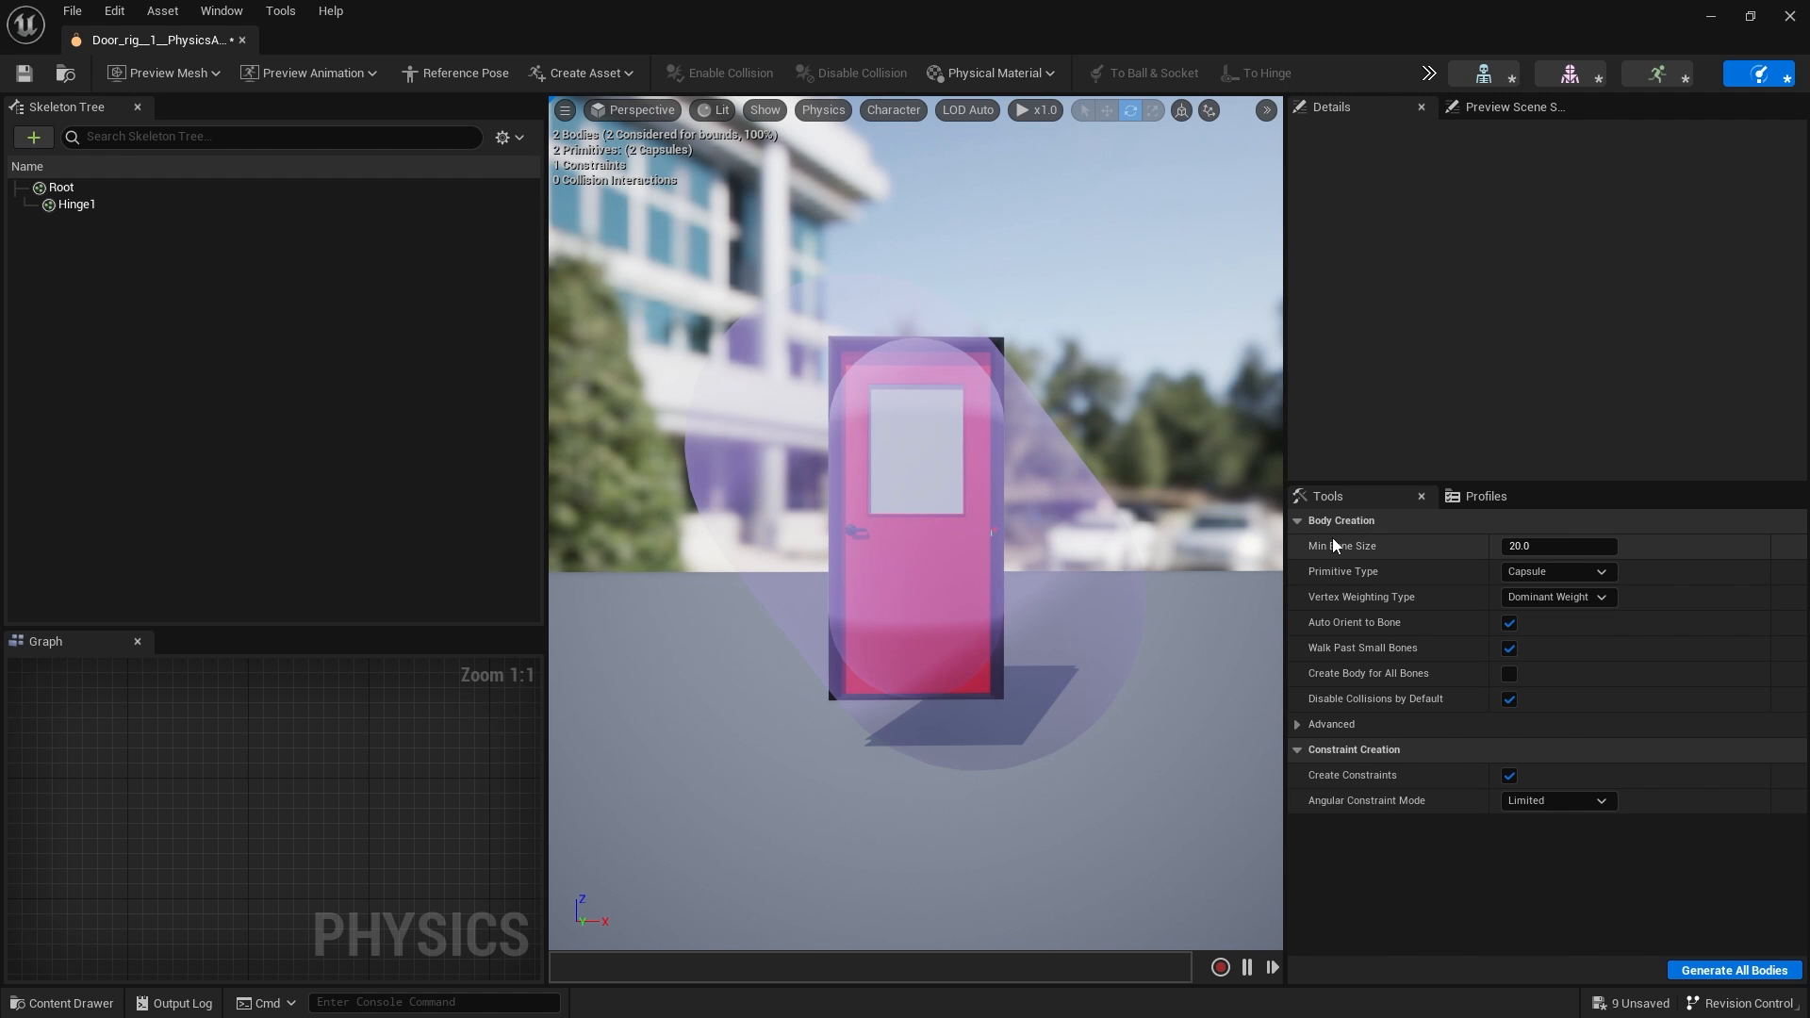
pyautogui.keyDown('alt'); pyautogui.moveTo(992, 565); pyautogui.dragTo(948, 687); pyautogui.keyUp('alt')
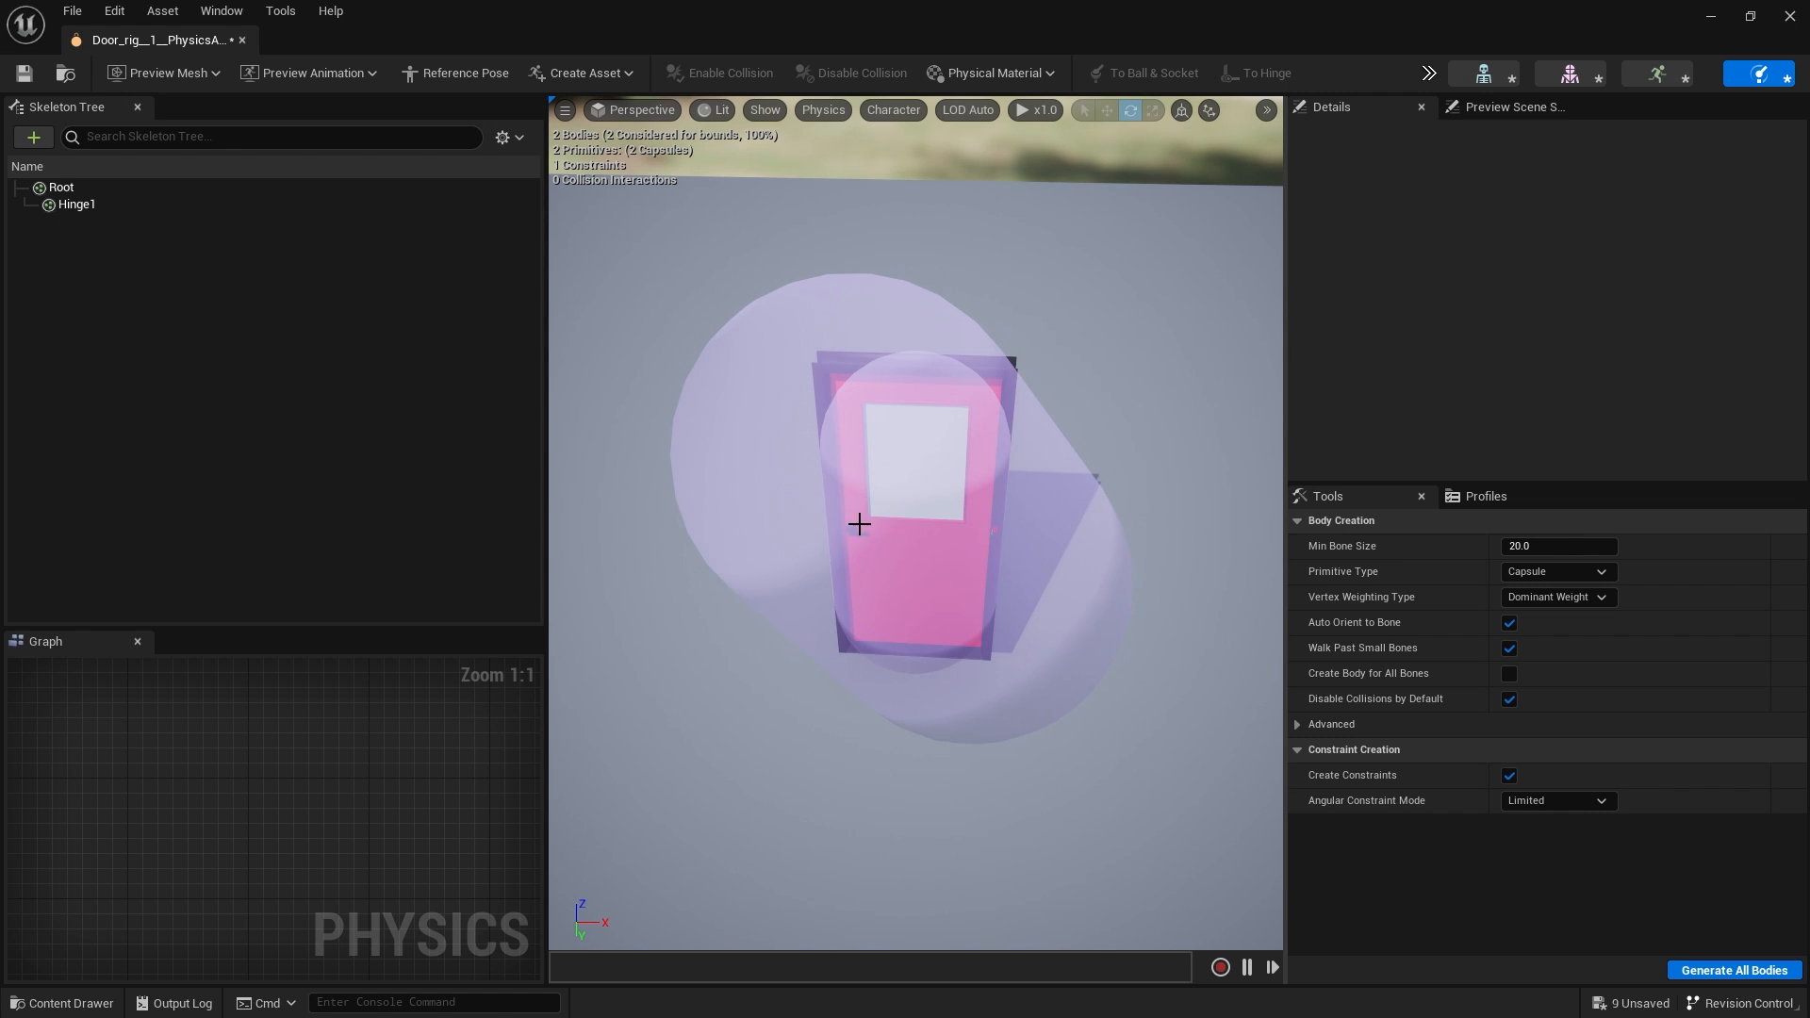
pyautogui.keyDown('alt'); pyautogui.moveTo(939, 561); pyautogui.dragTo(946, 468); pyautogui.keyUp('alt')
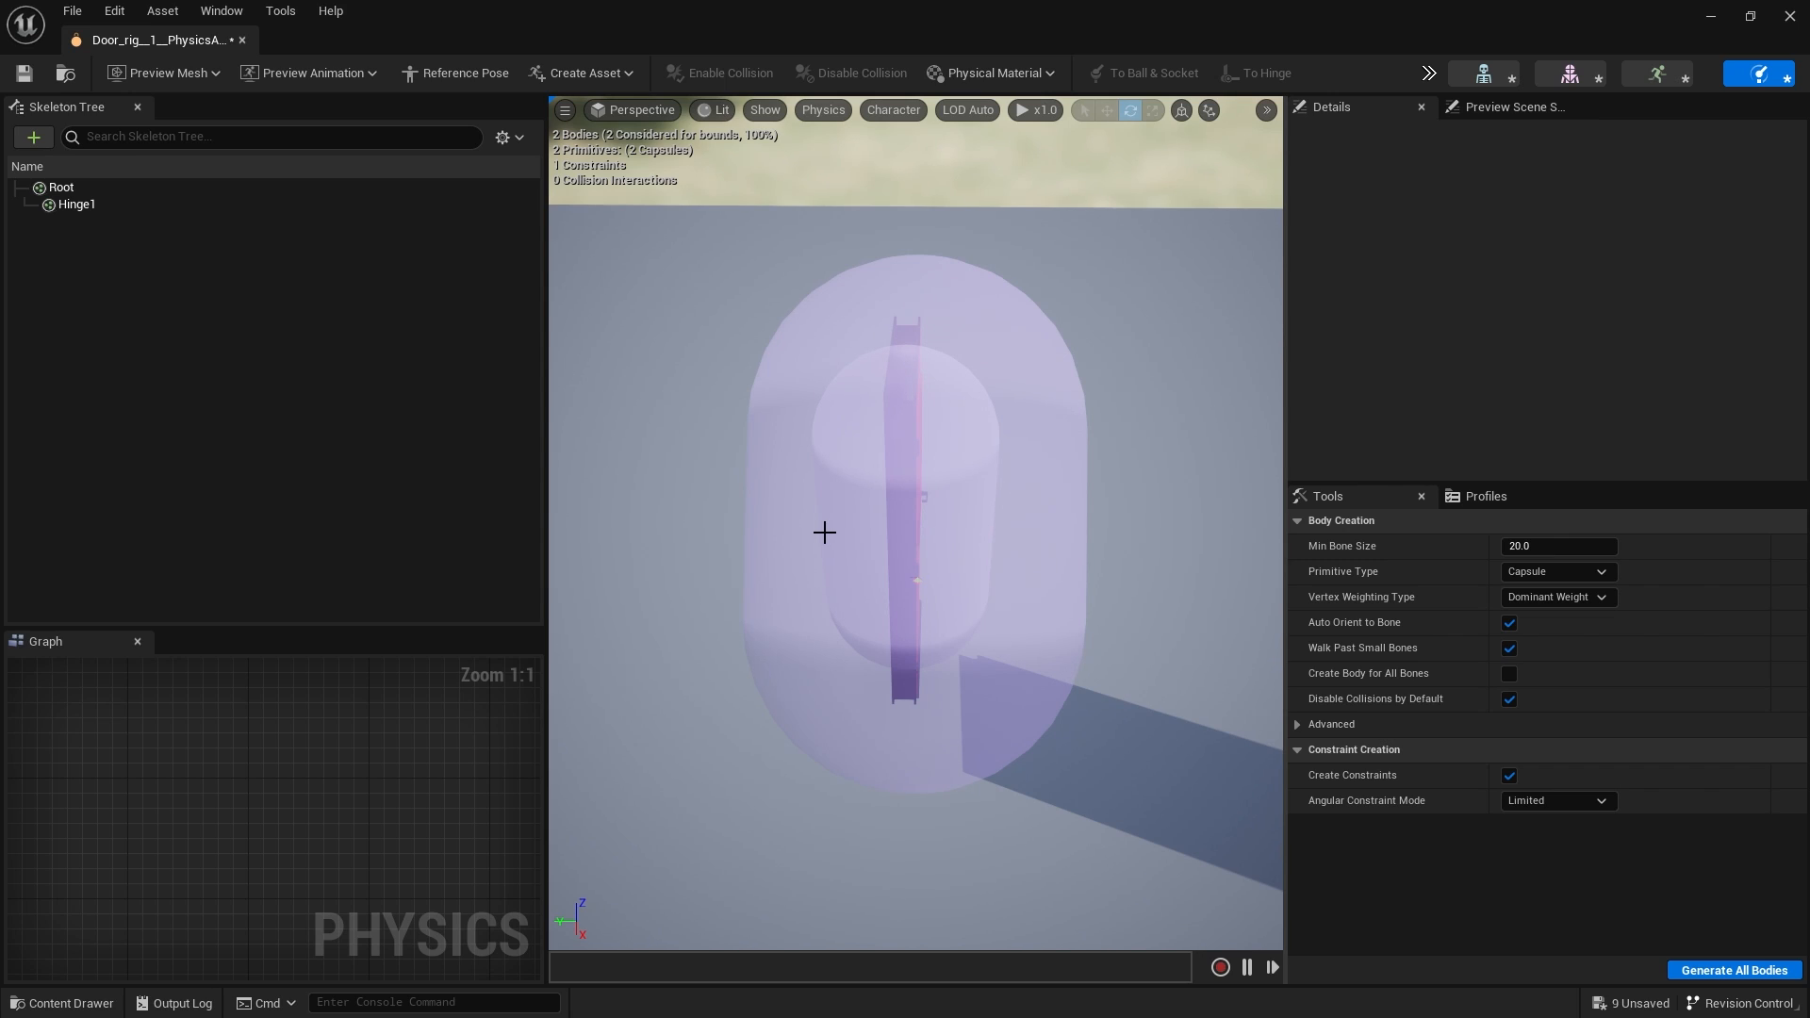
pyautogui.keyDown('alt'); pyautogui.moveTo(866, 628); pyautogui.dragTo(747, 341); pyautogui.keyUp('alt')
pyautogui.keyDown('alt'); pyautogui.moveTo(902, 548); pyautogui.dragTo(931, 628); pyautogui.keyUp('alt')
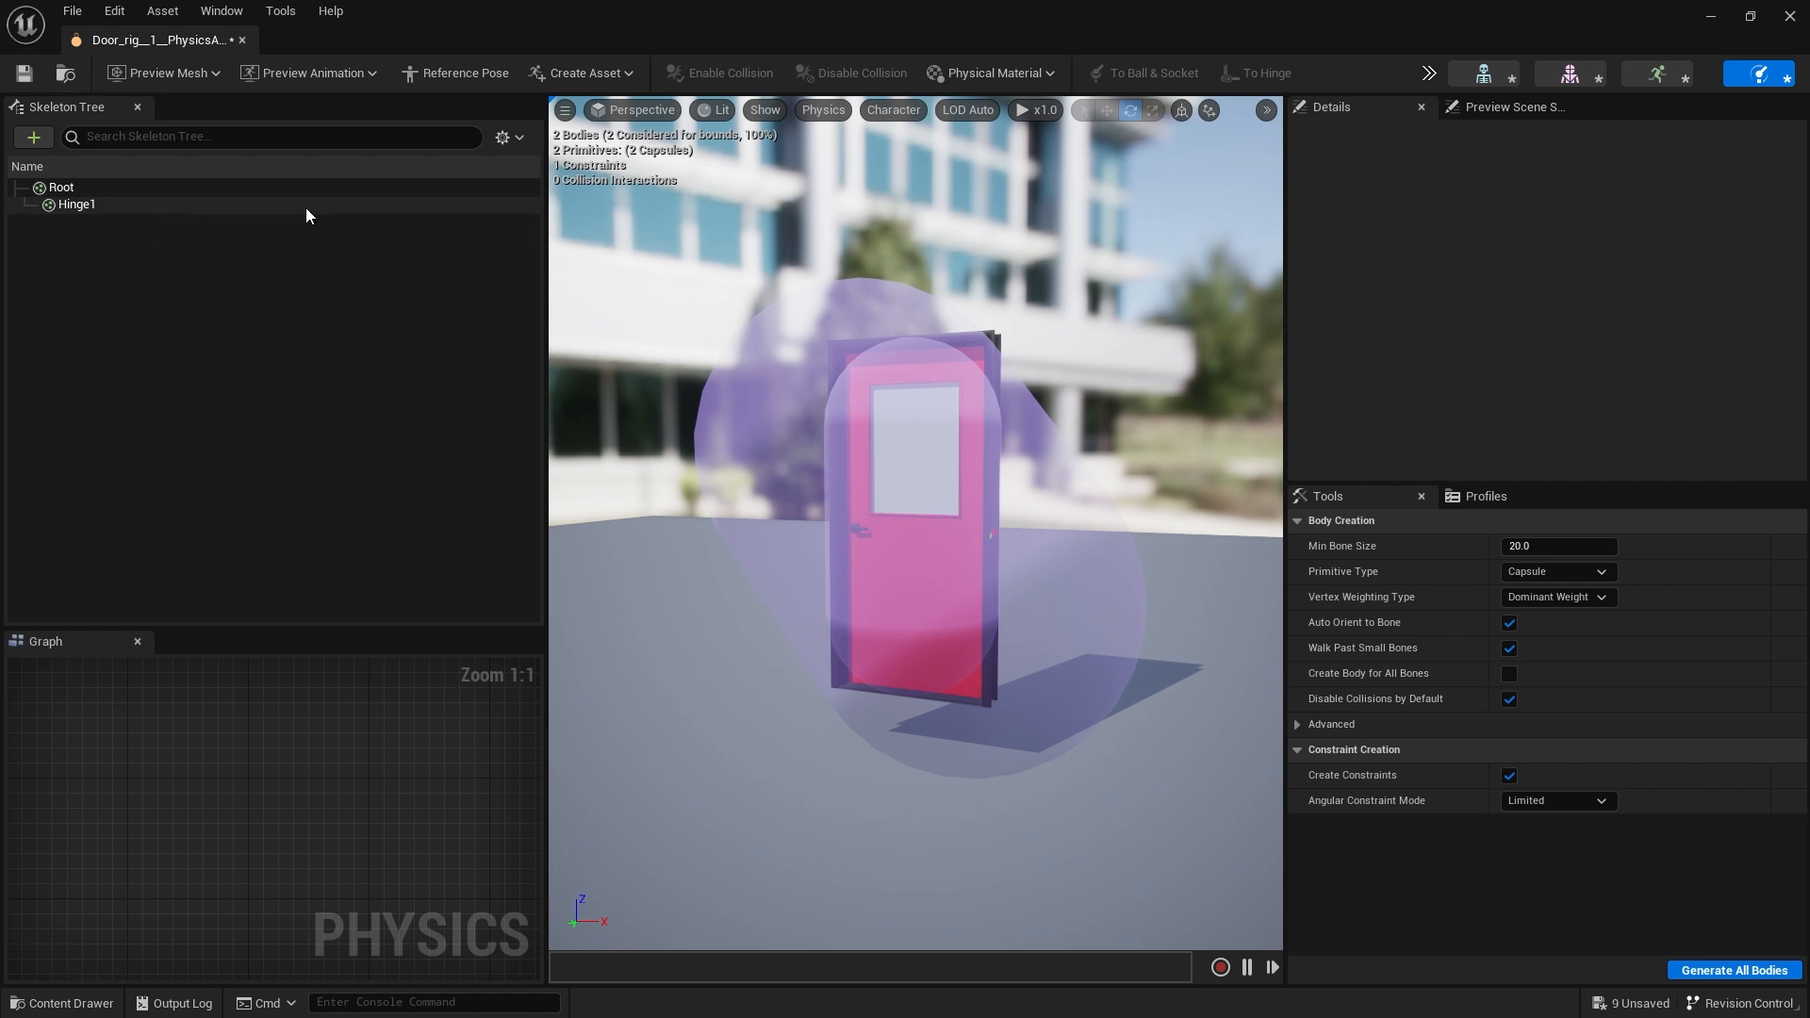
# Delete the Hinge1 and Root capsule bodies from the door's physics asset and save it.
pyautogui.click(914, 443)
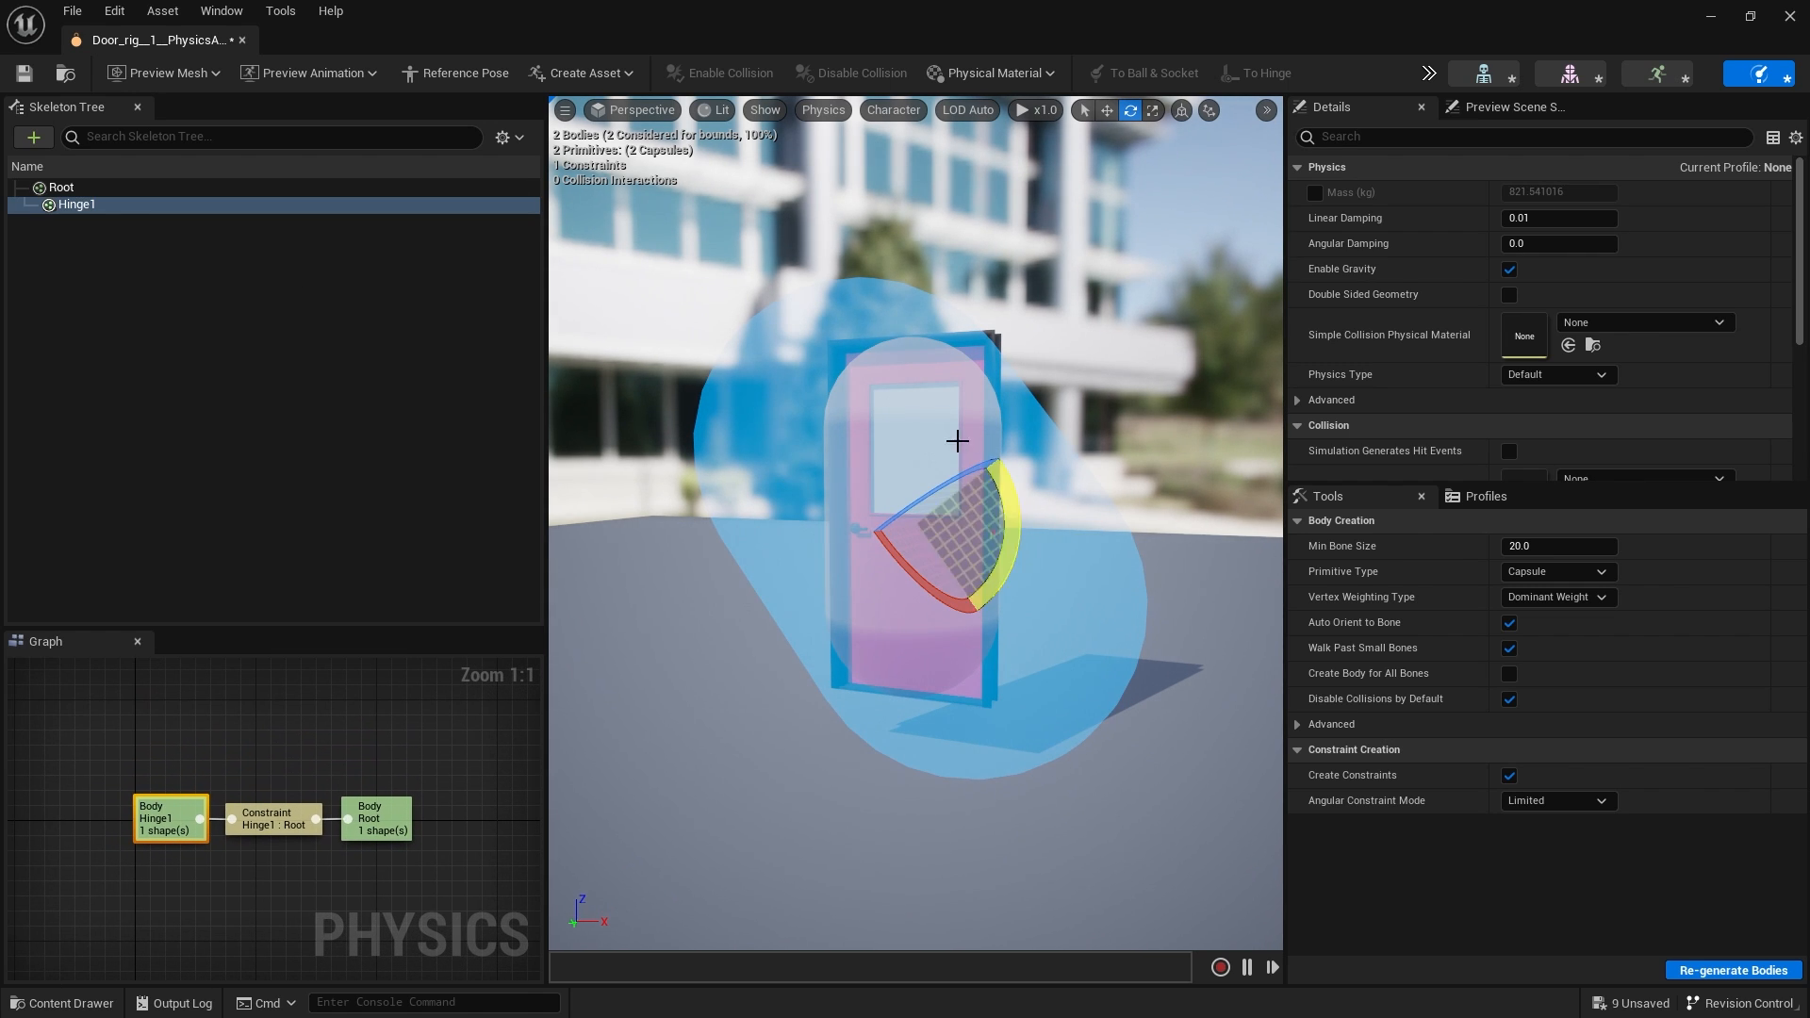
pyautogui.keyDown('alt'); pyautogui.moveTo(954, 439); pyautogui.dragTo(775, 415); pyautogui.keyUp('alt')
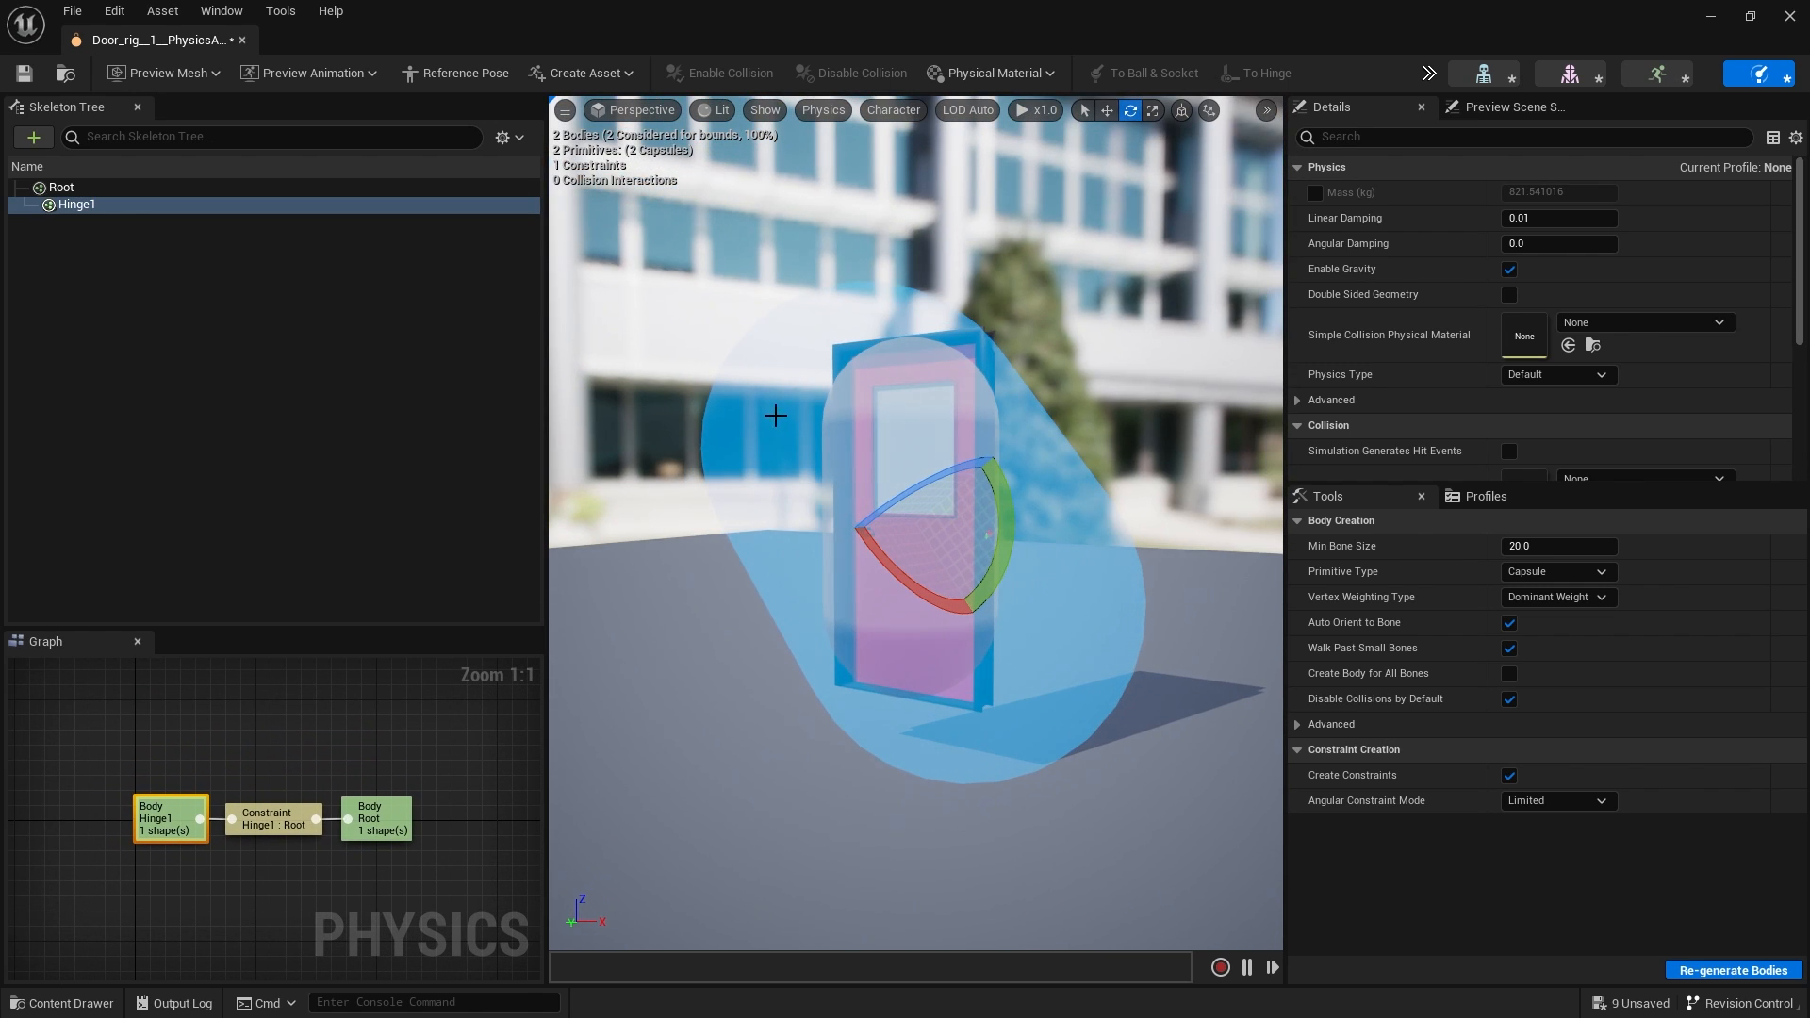
pyautogui.press('Delete')
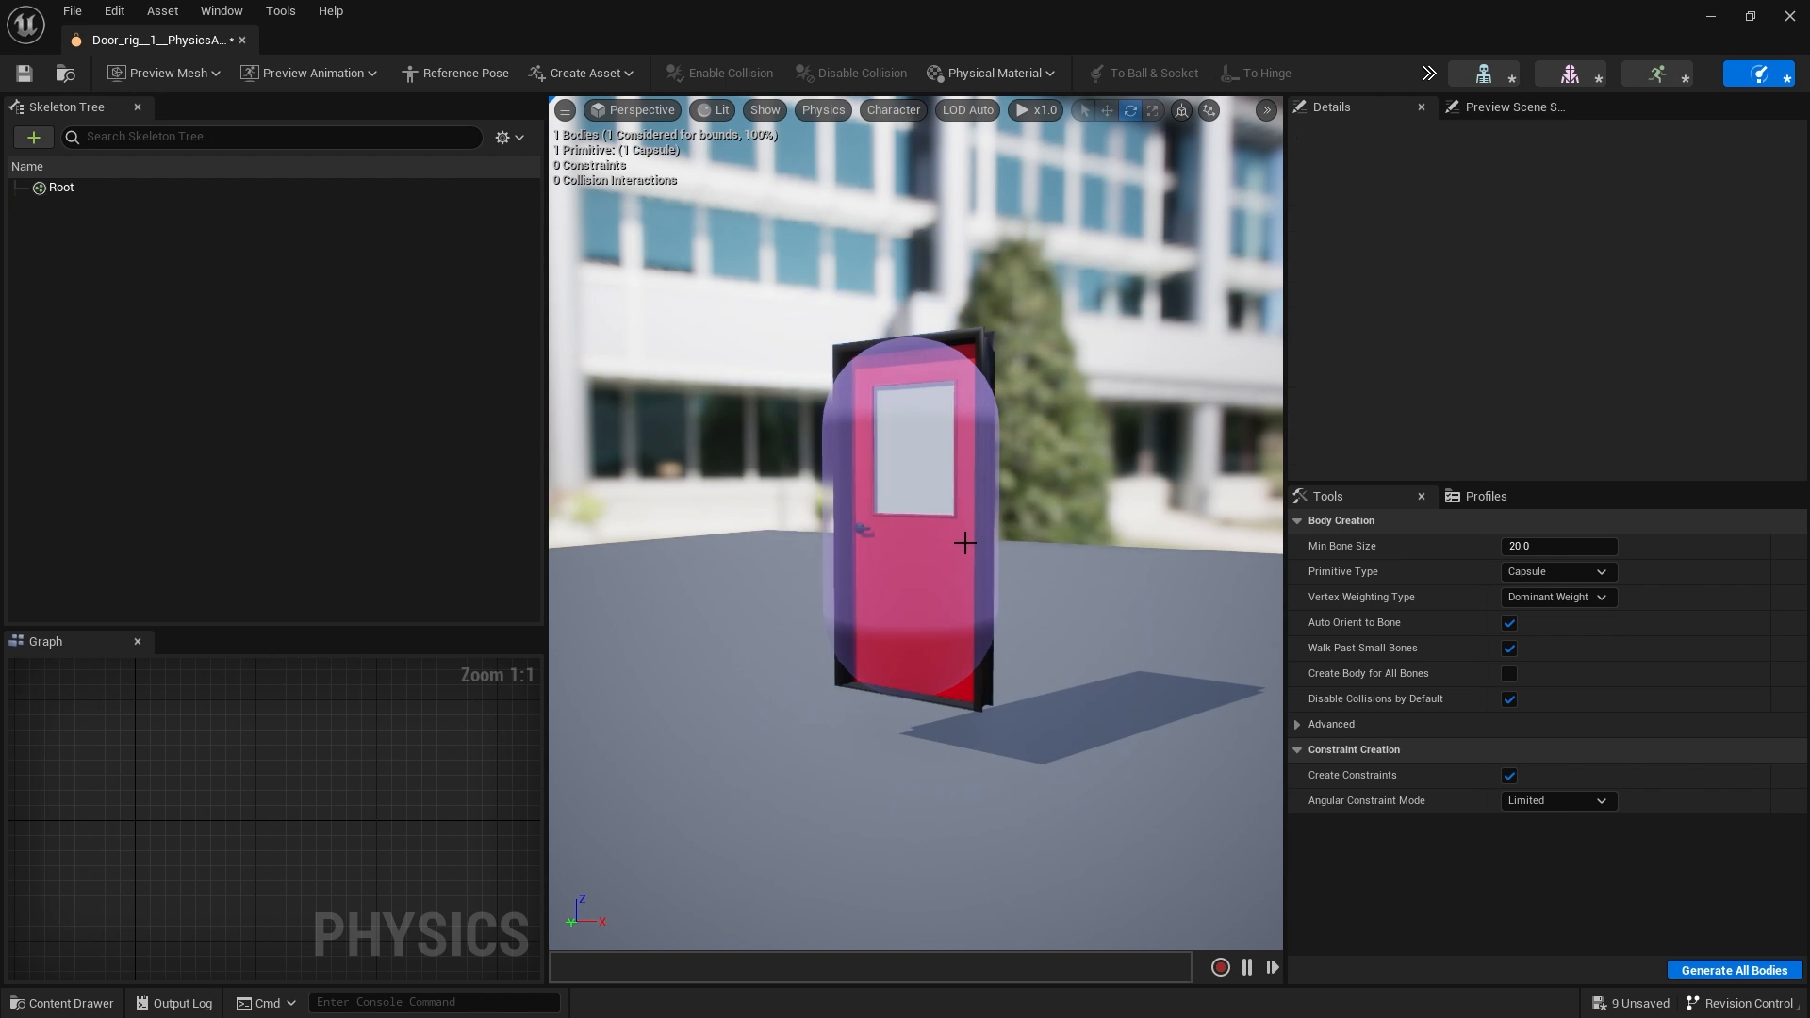
pyautogui.click(935, 437)
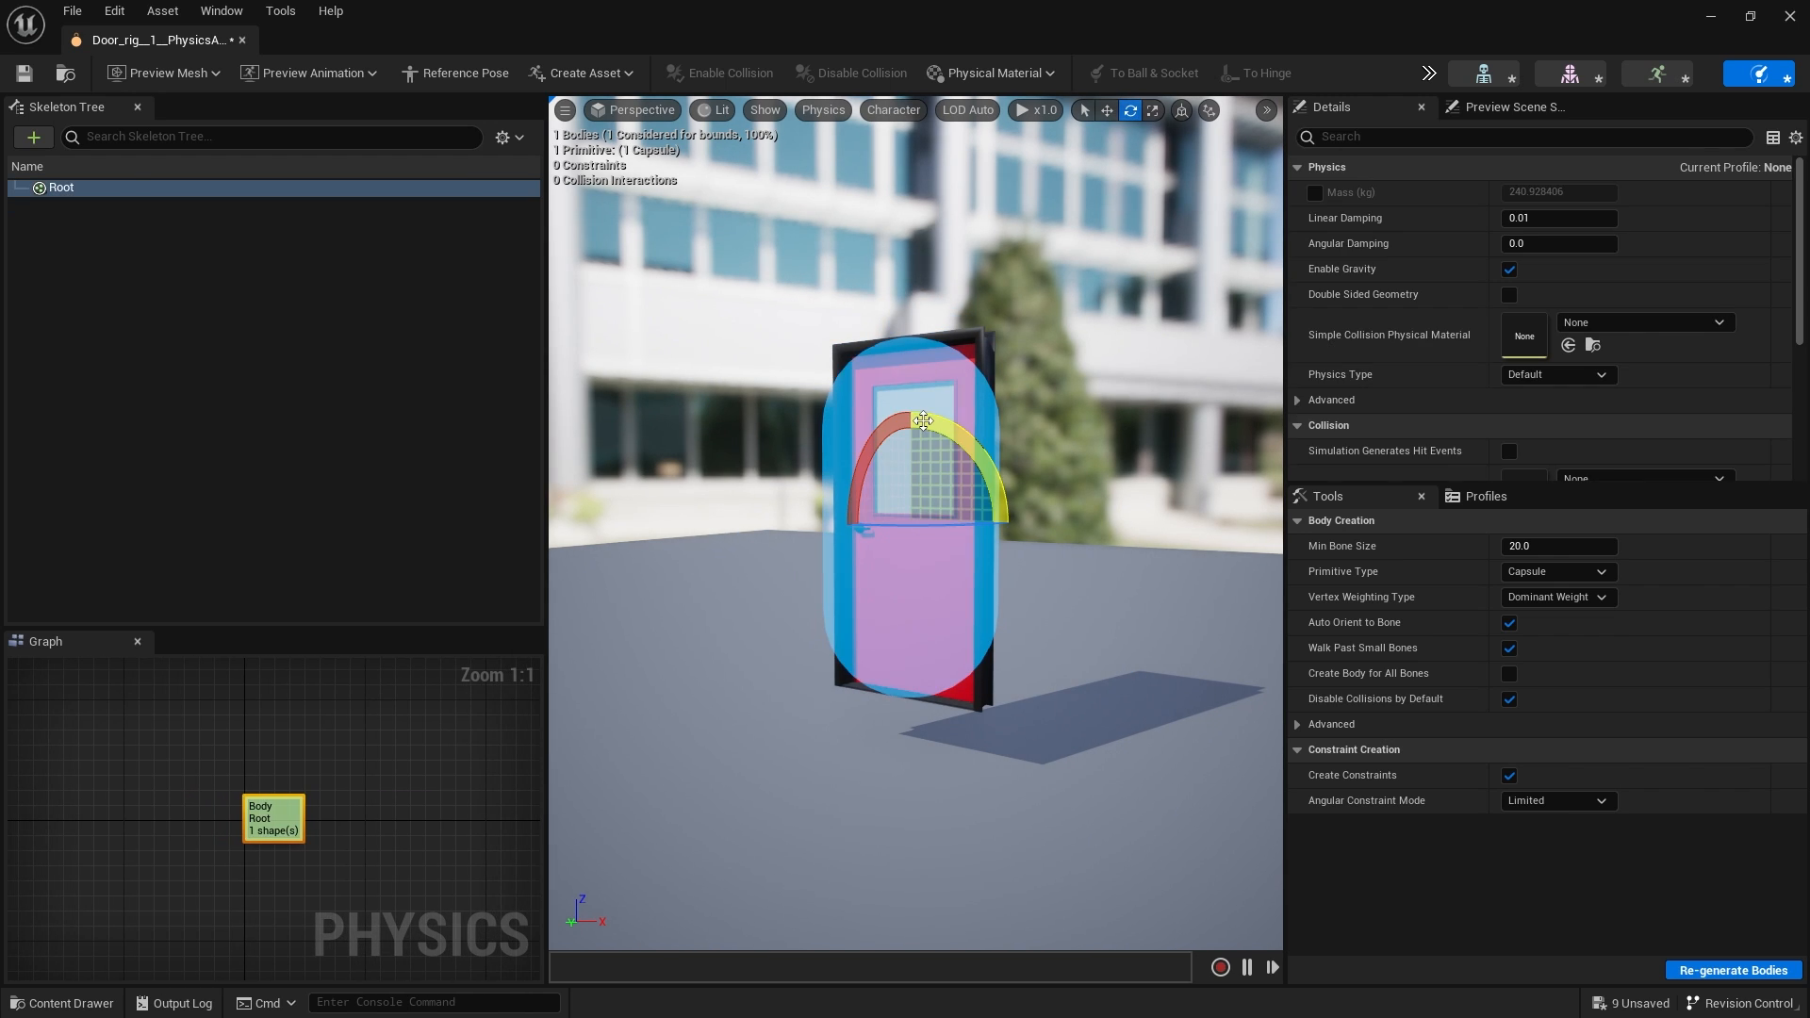
pyautogui.press('Delete')
pyautogui.keyDown('alt'); pyautogui.moveTo(920, 421); pyautogui.dragTo(876, 340); pyautogui.keyUp('alt')
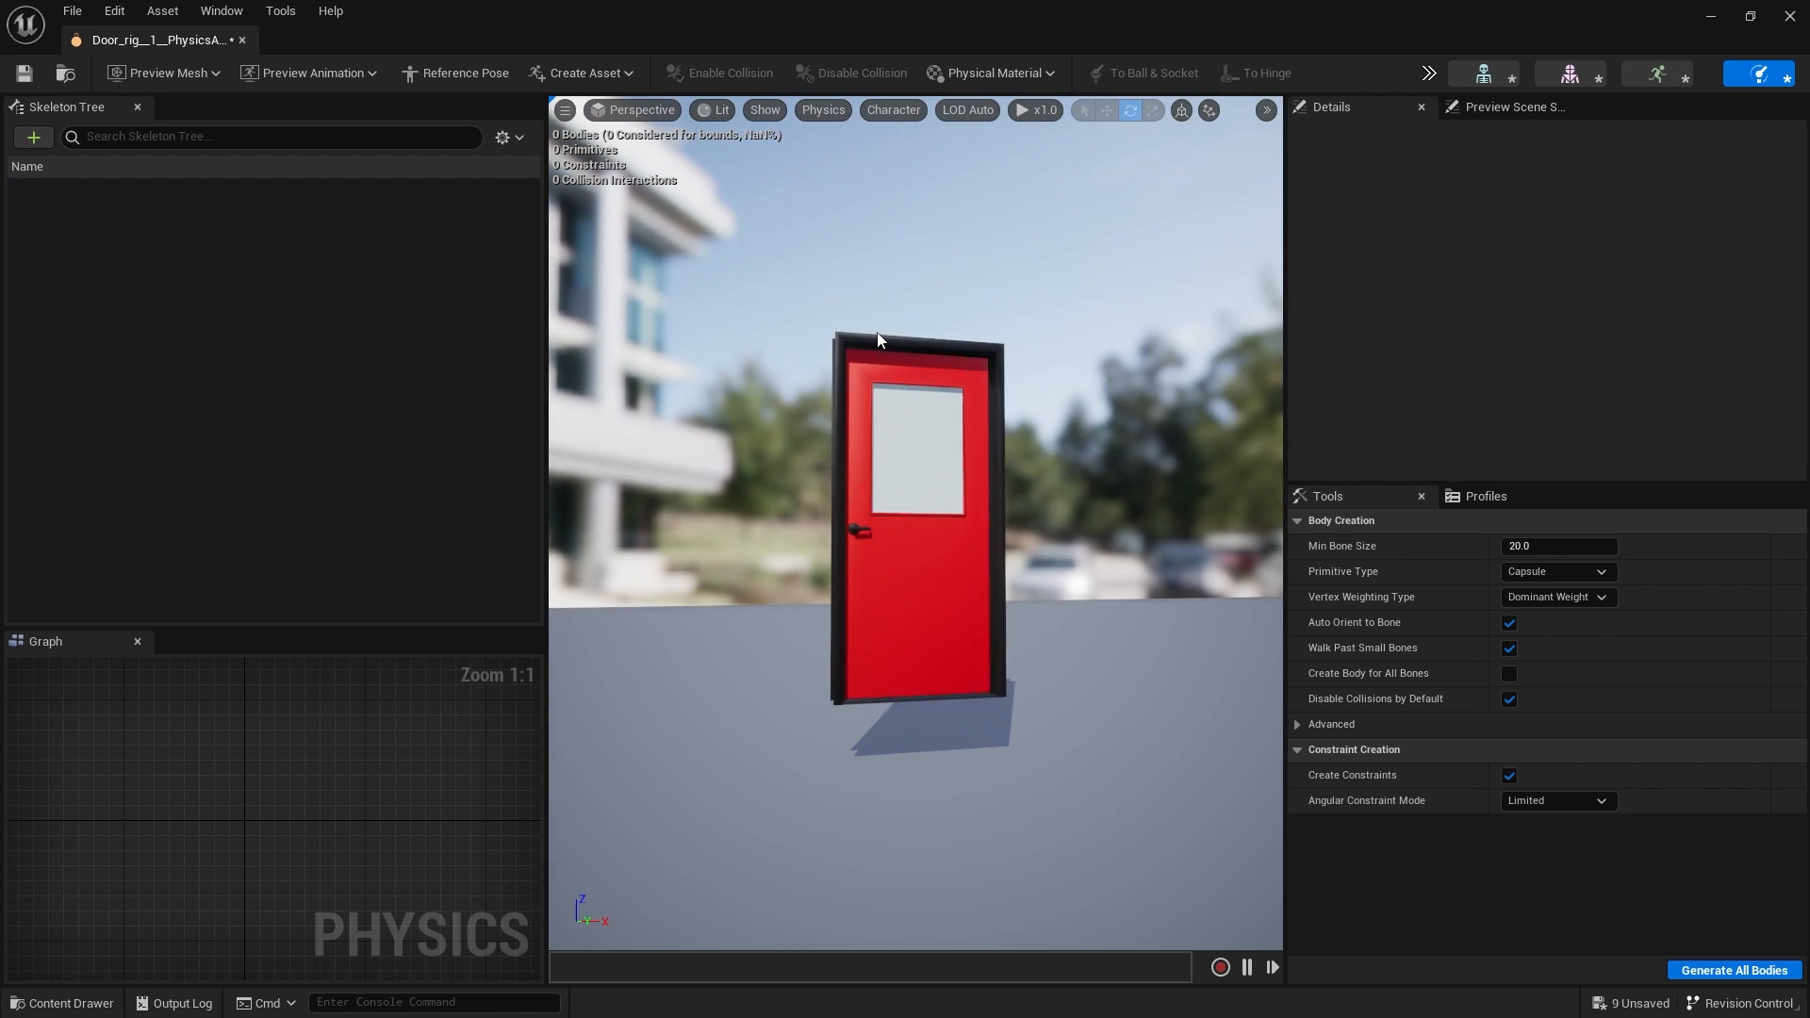
pyautogui.click(24, 73)
# Play the level again and run the character through the door to check its collision without physics bodies, and stop playing.
pyautogui.click(1723, 15)
pyautogui.click(418, 74)
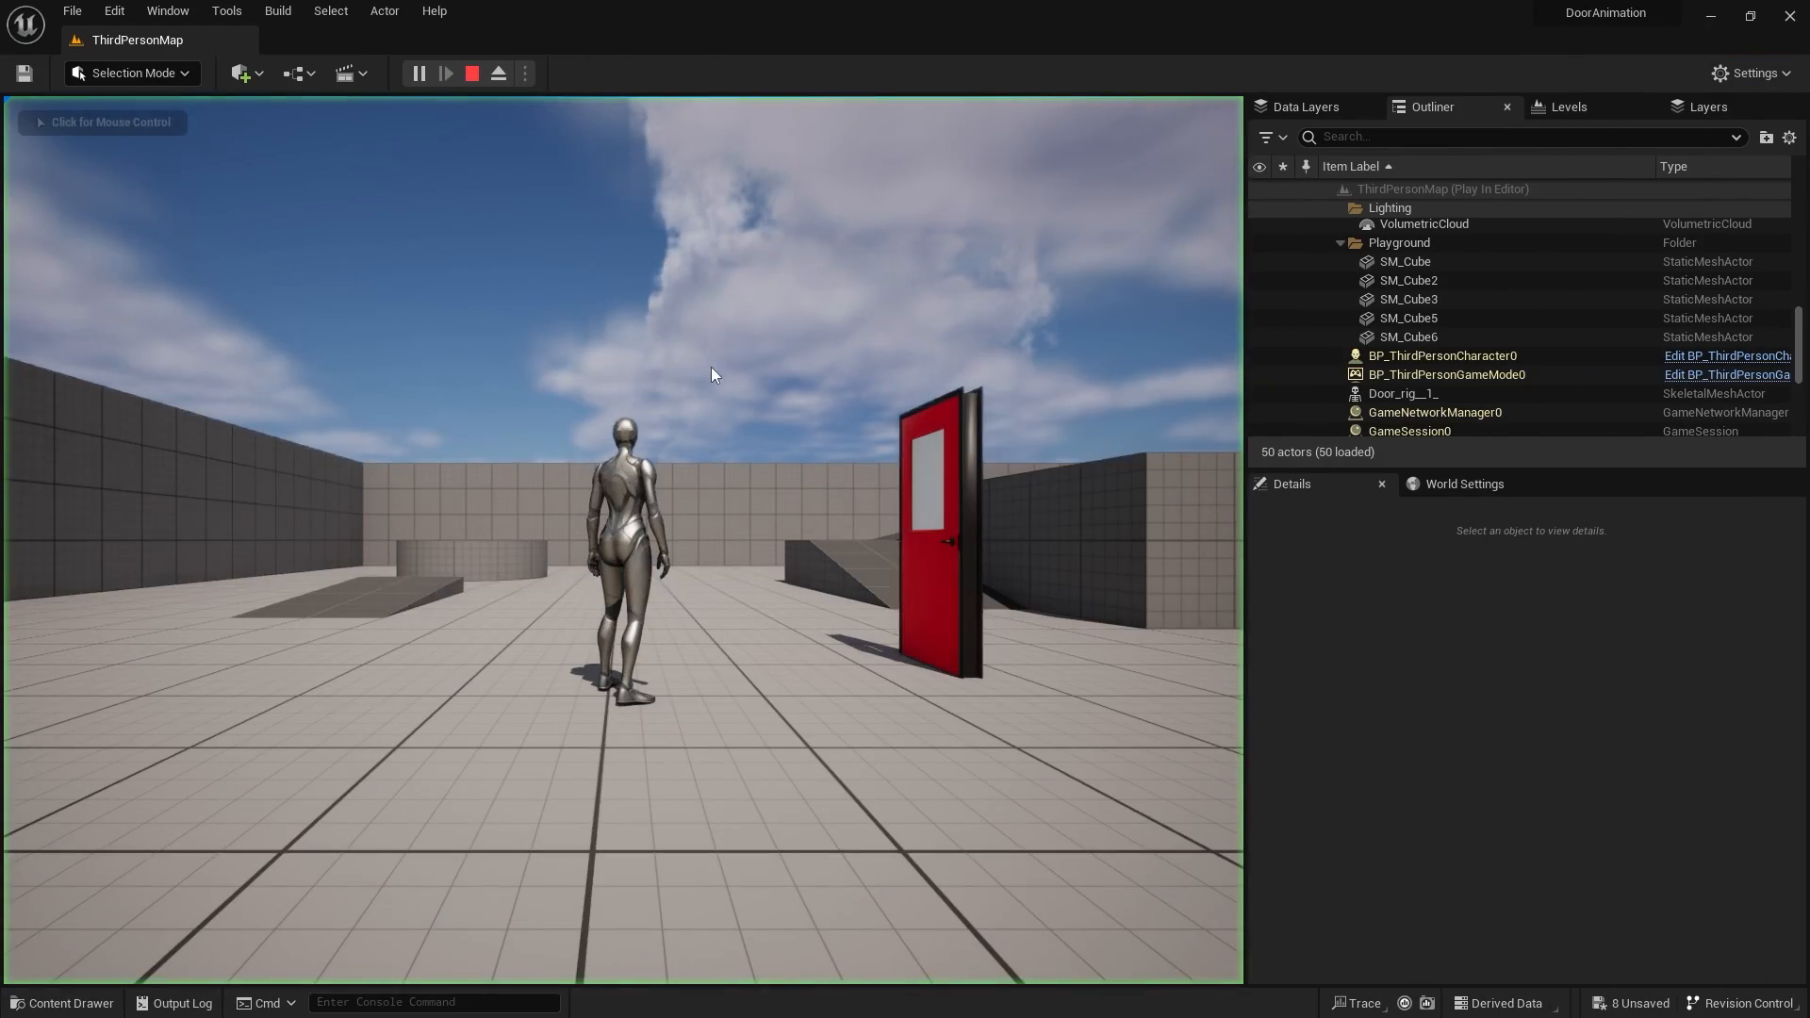
pyautogui.press('w')
pyautogui.press('w')
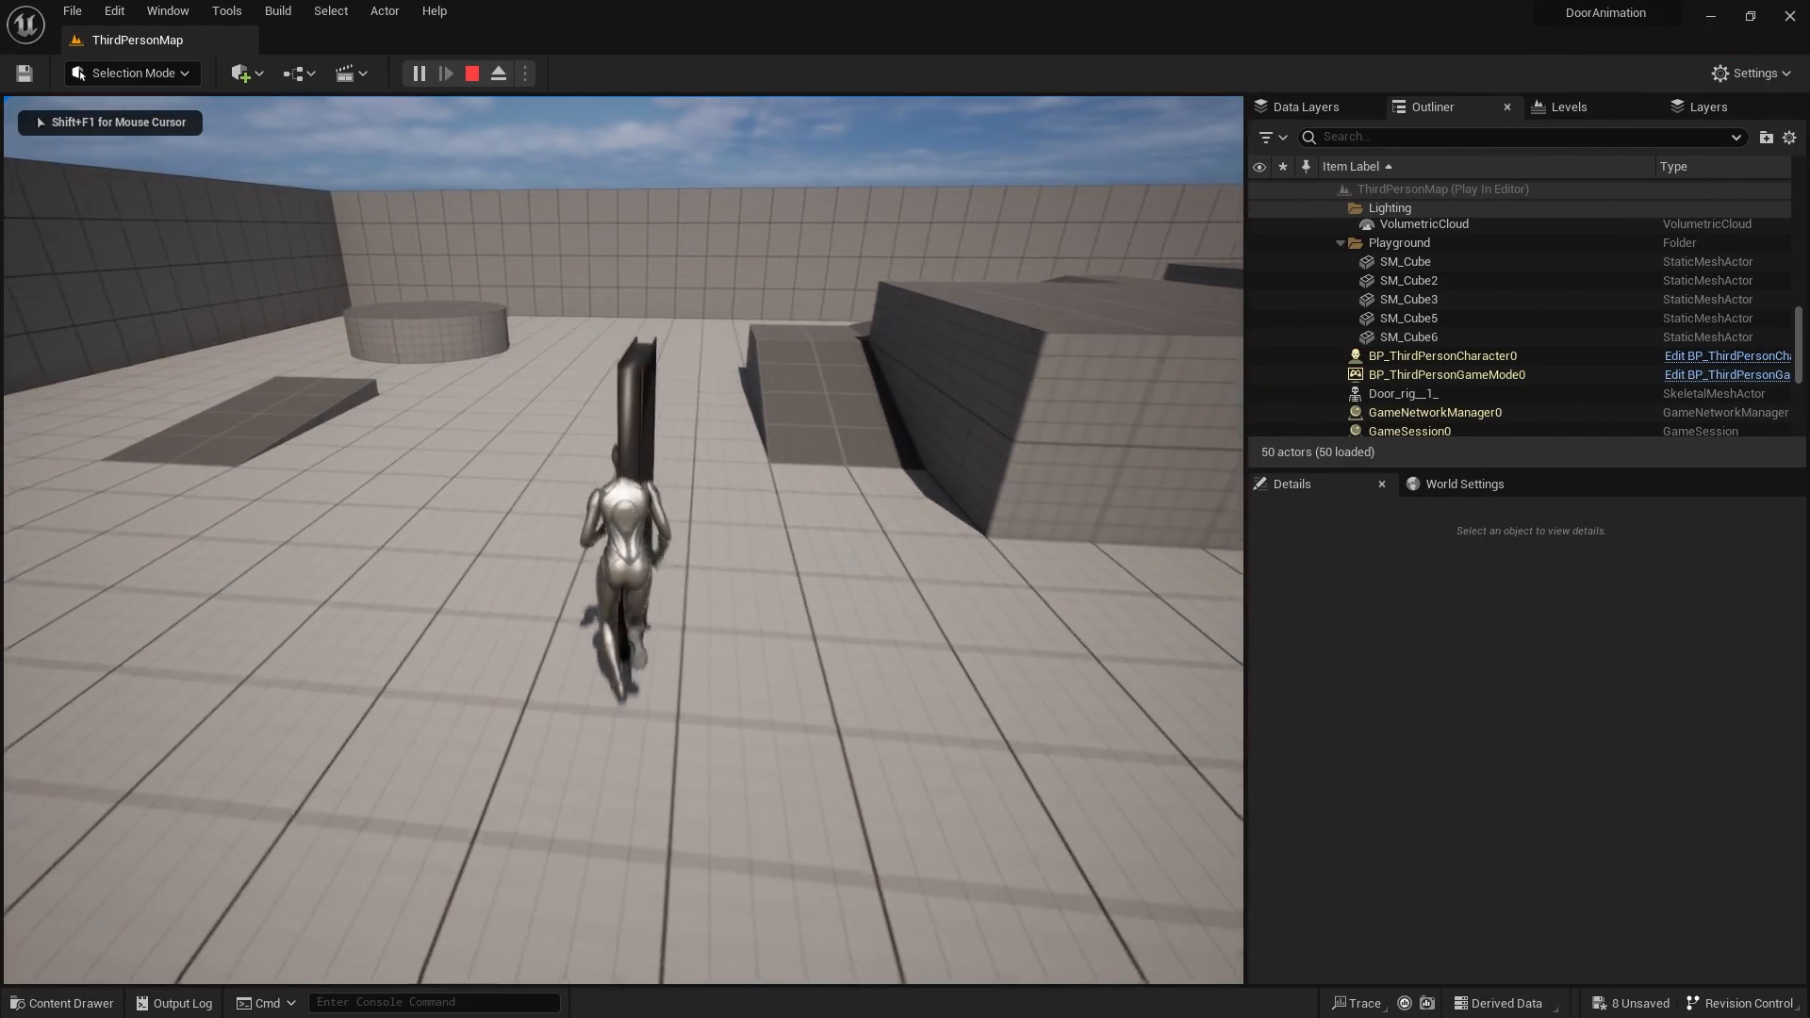
pyautogui.press('a')
pyautogui.press('w')
pyautogui.press('d')
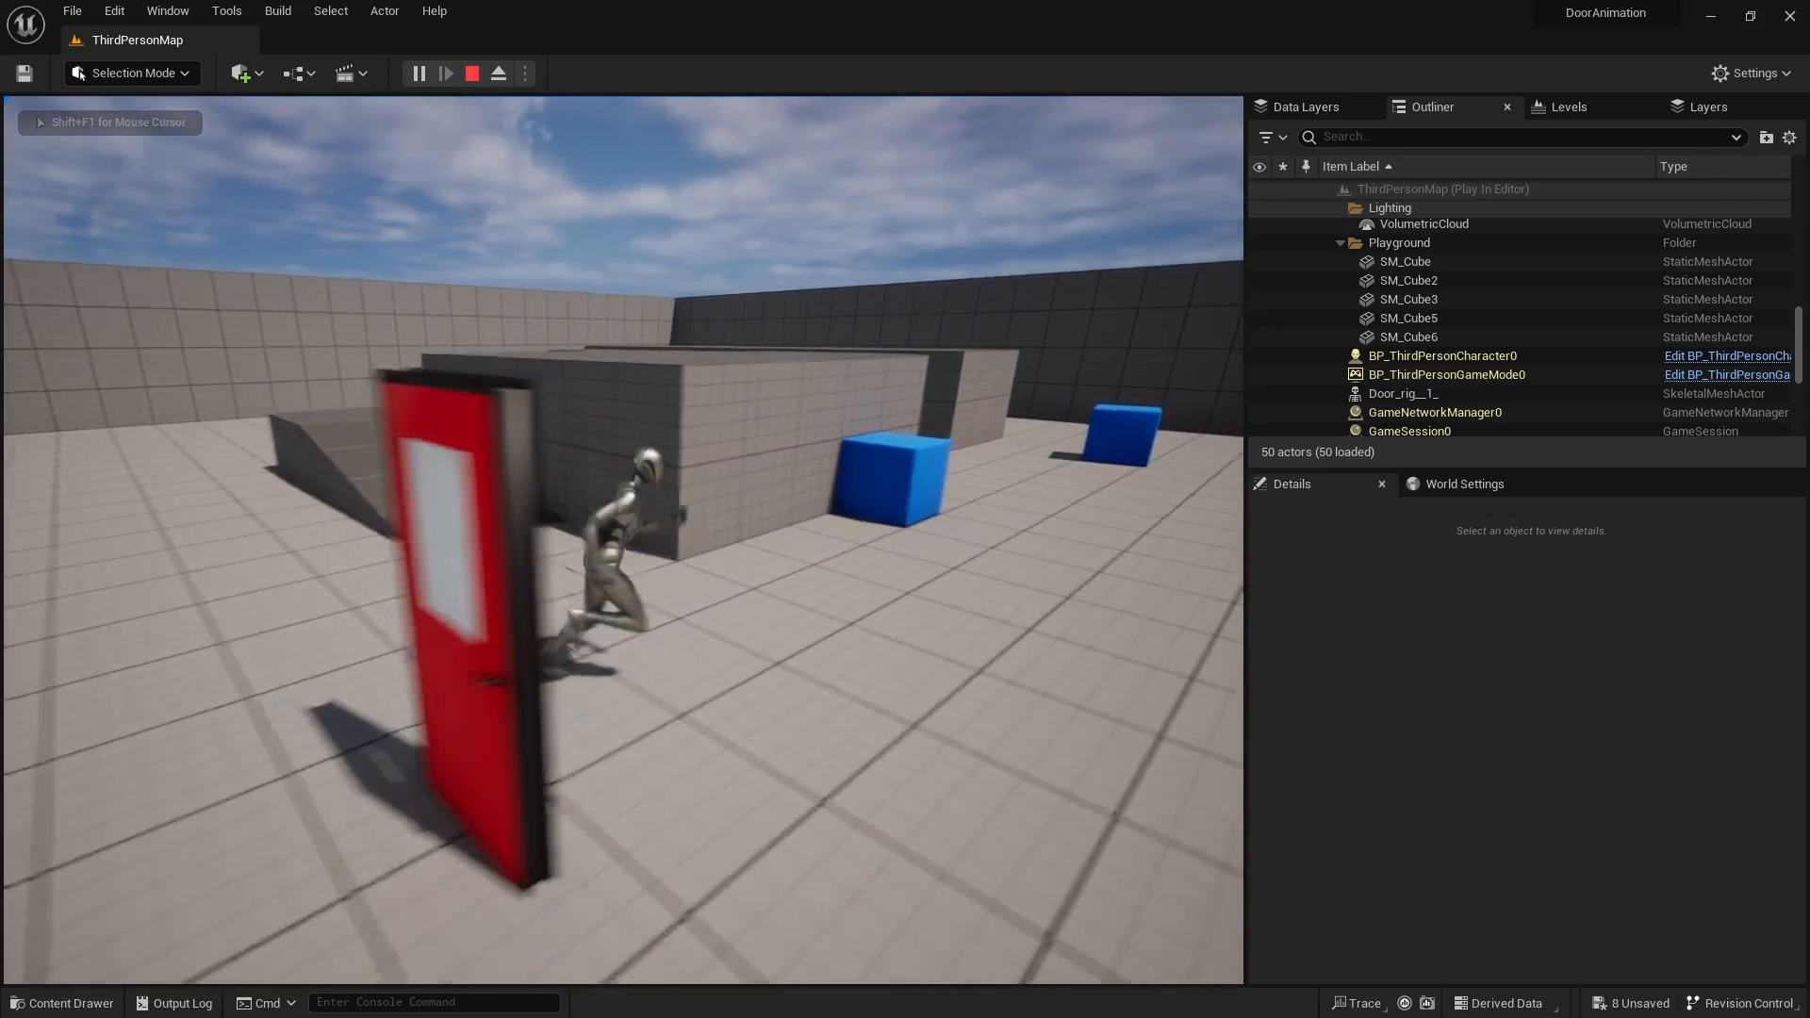
pyautogui.press('s')
pyautogui.press('Escape')
# Return to the door's physics asset and set the skeleton tree to show all bones.
pyautogui.hotkey('alt', 'Tab')
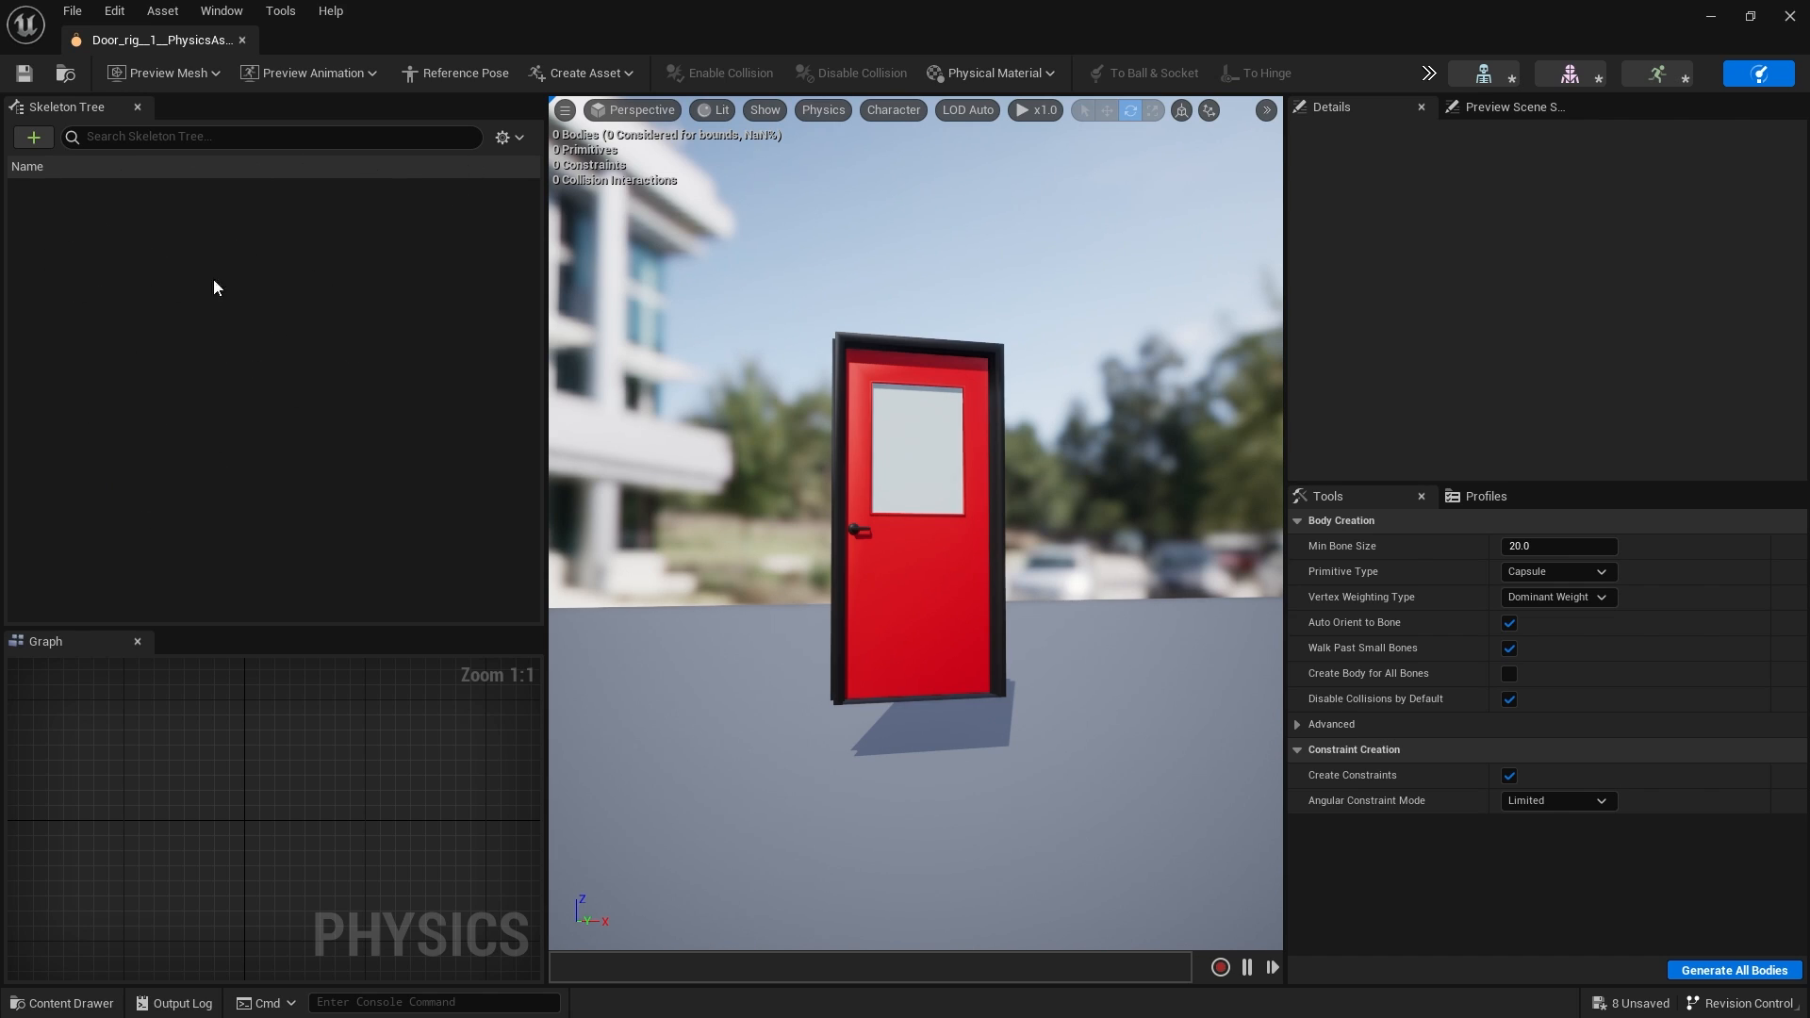
pyautogui.click(515, 142)
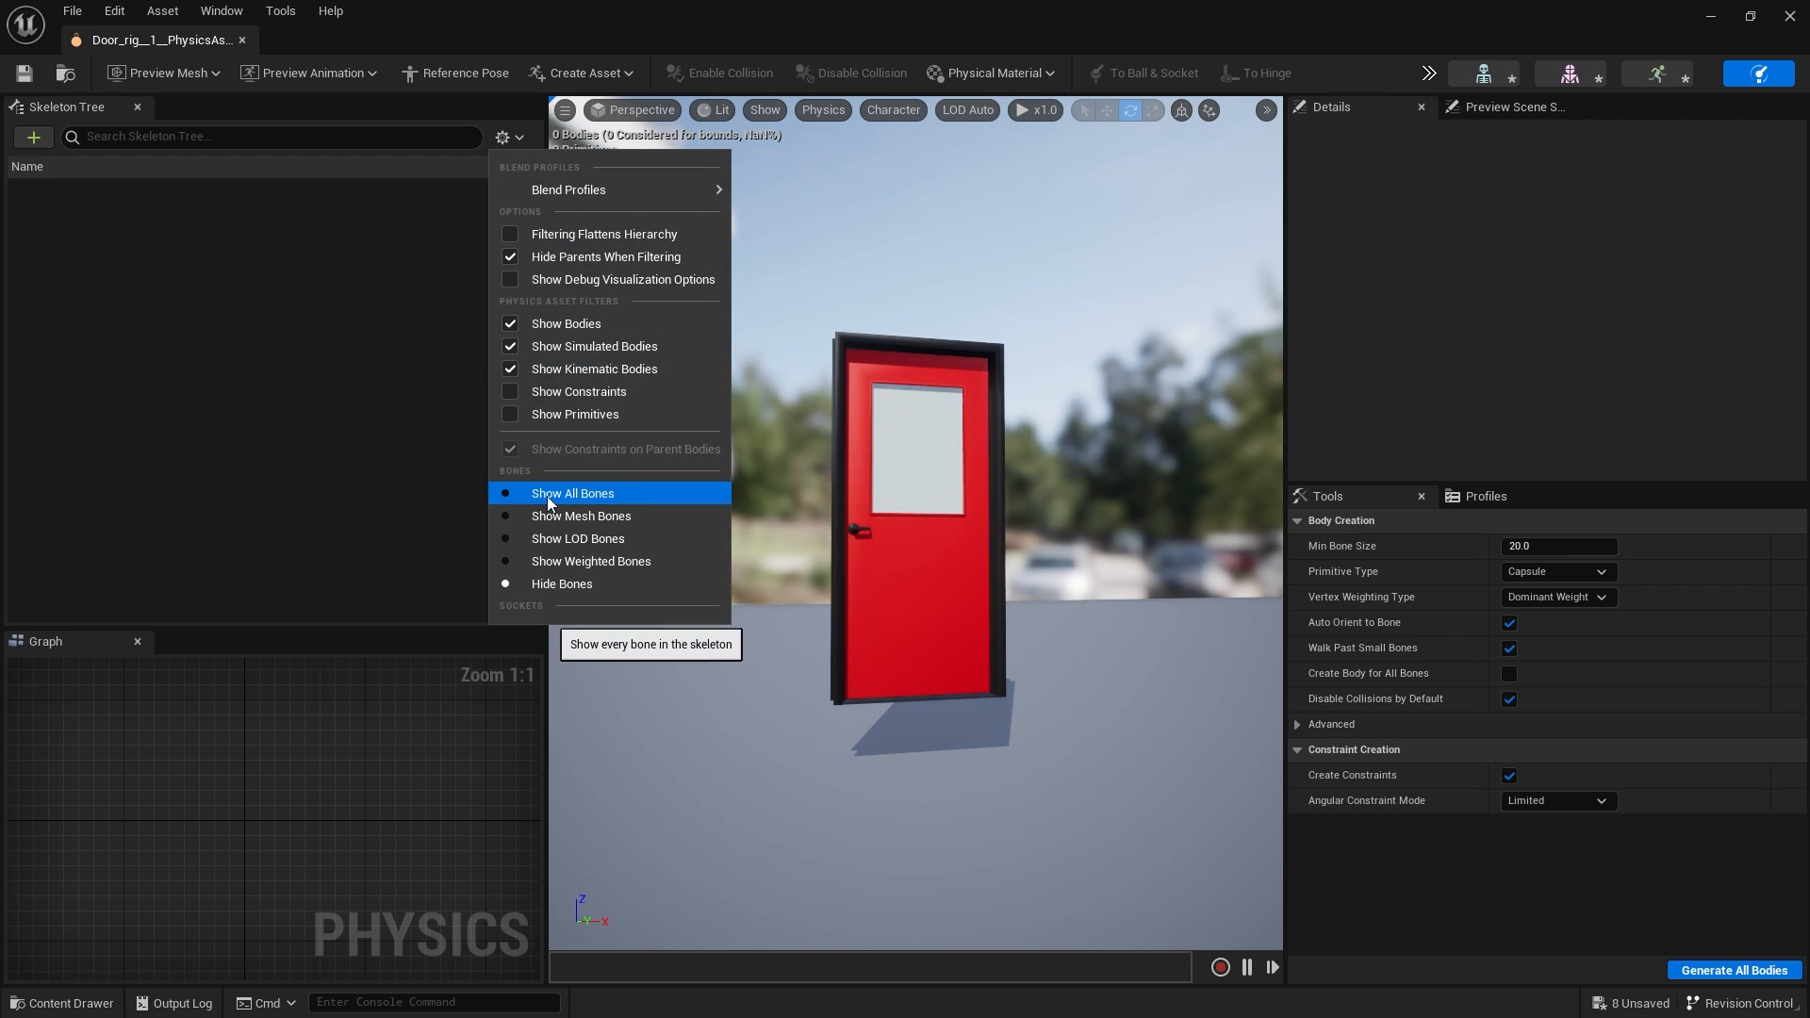
pyautogui.click(581, 494)
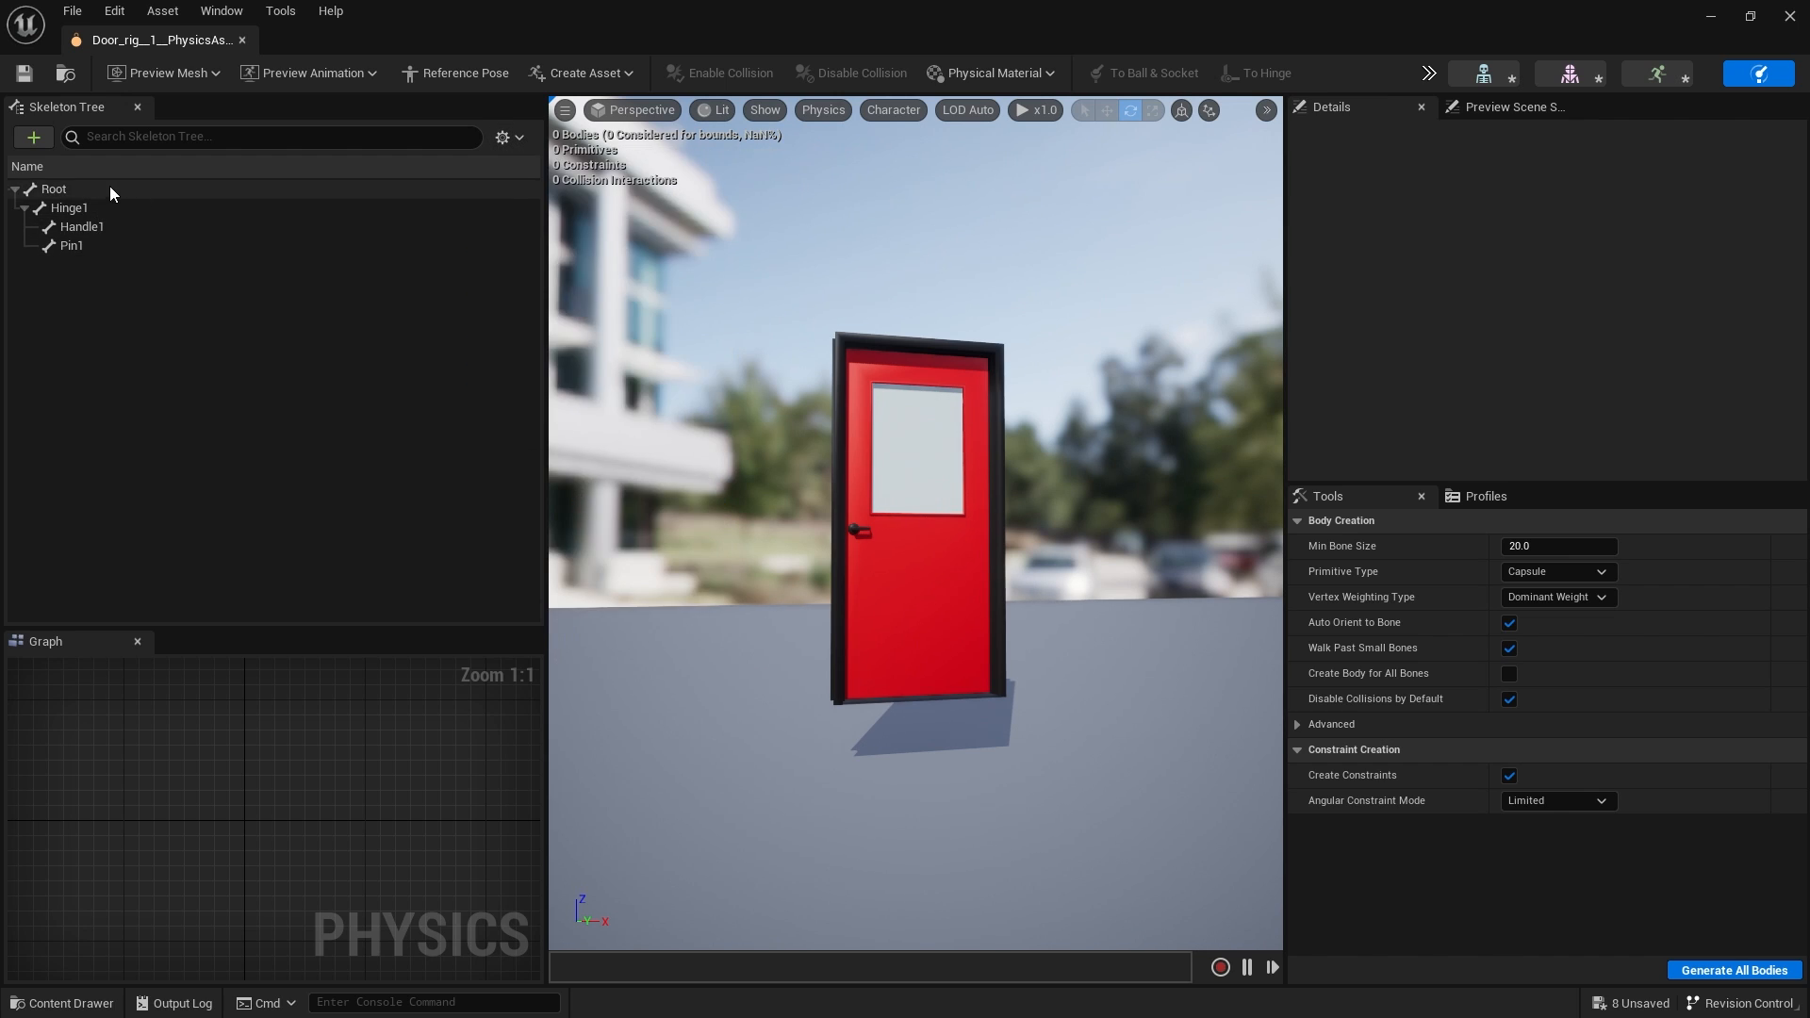
# Select the Root, Hinge1, Handle1 and Pin1 bones in turn to examine where each sits on the door.
pyautogui.click(76, 190)
pyautogui.click(76, 209)
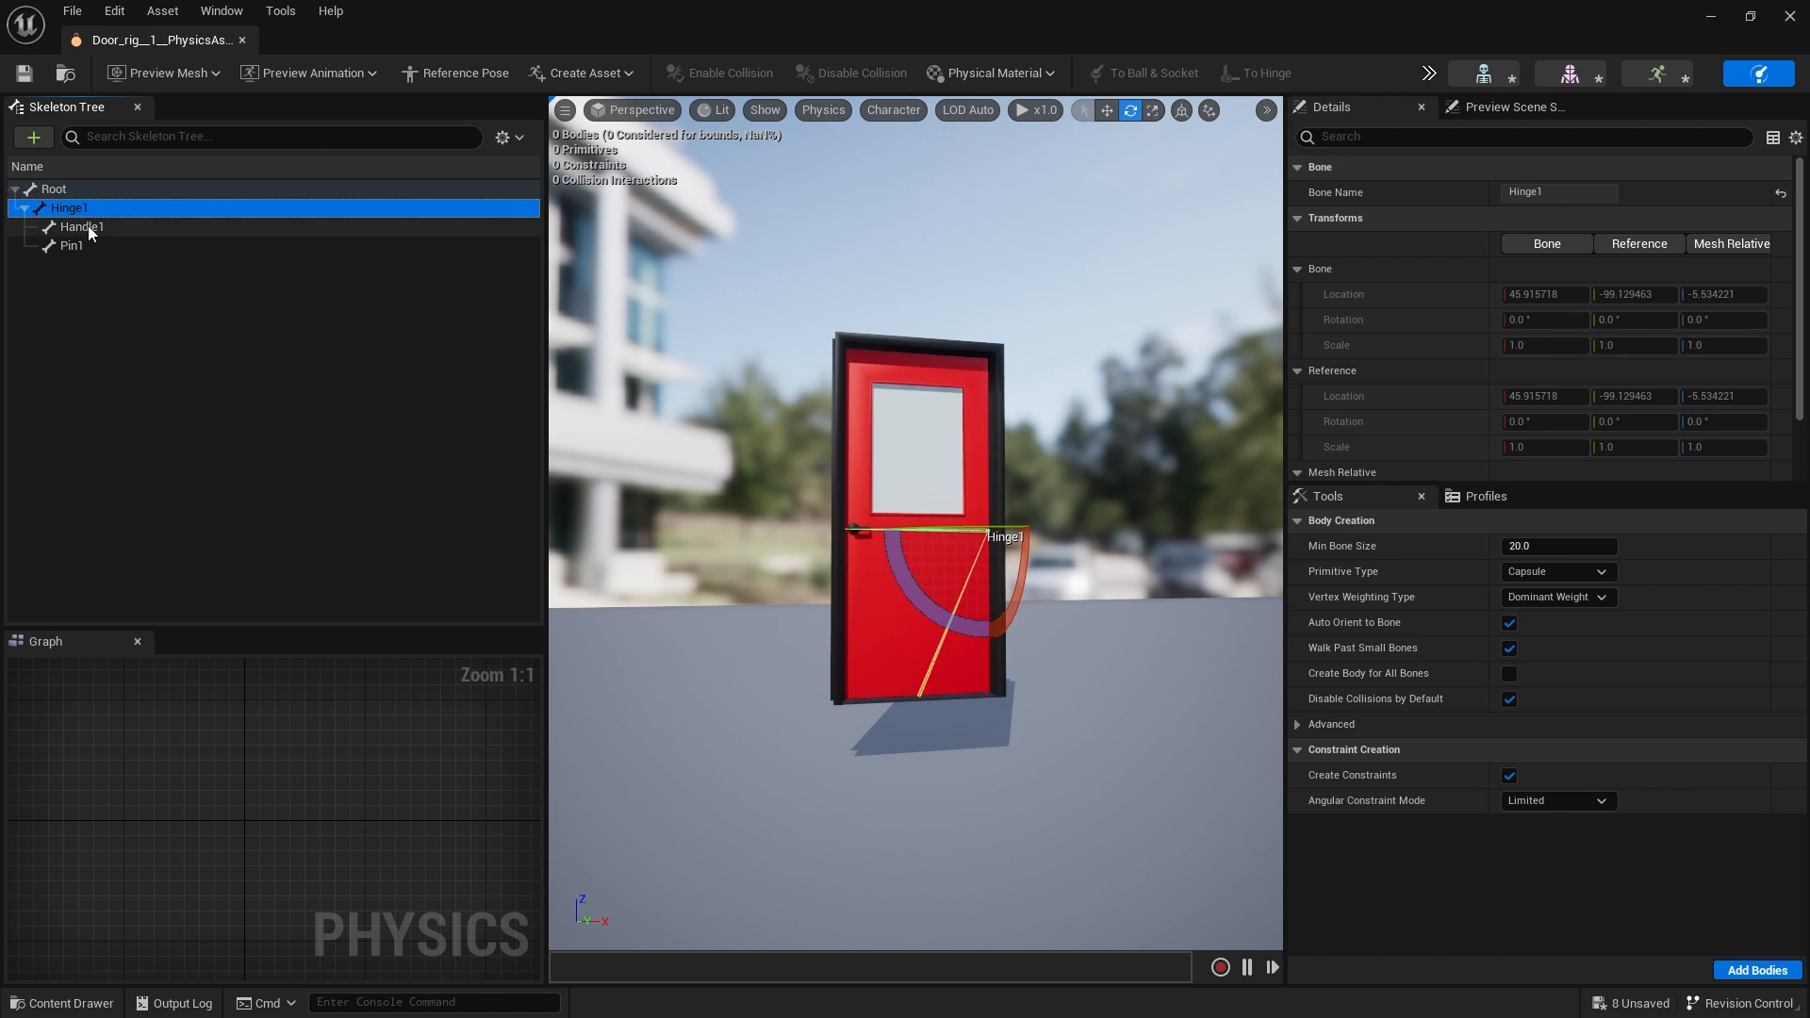
pyautogui.click(87, 226)
pyautogui.click(79, 244)
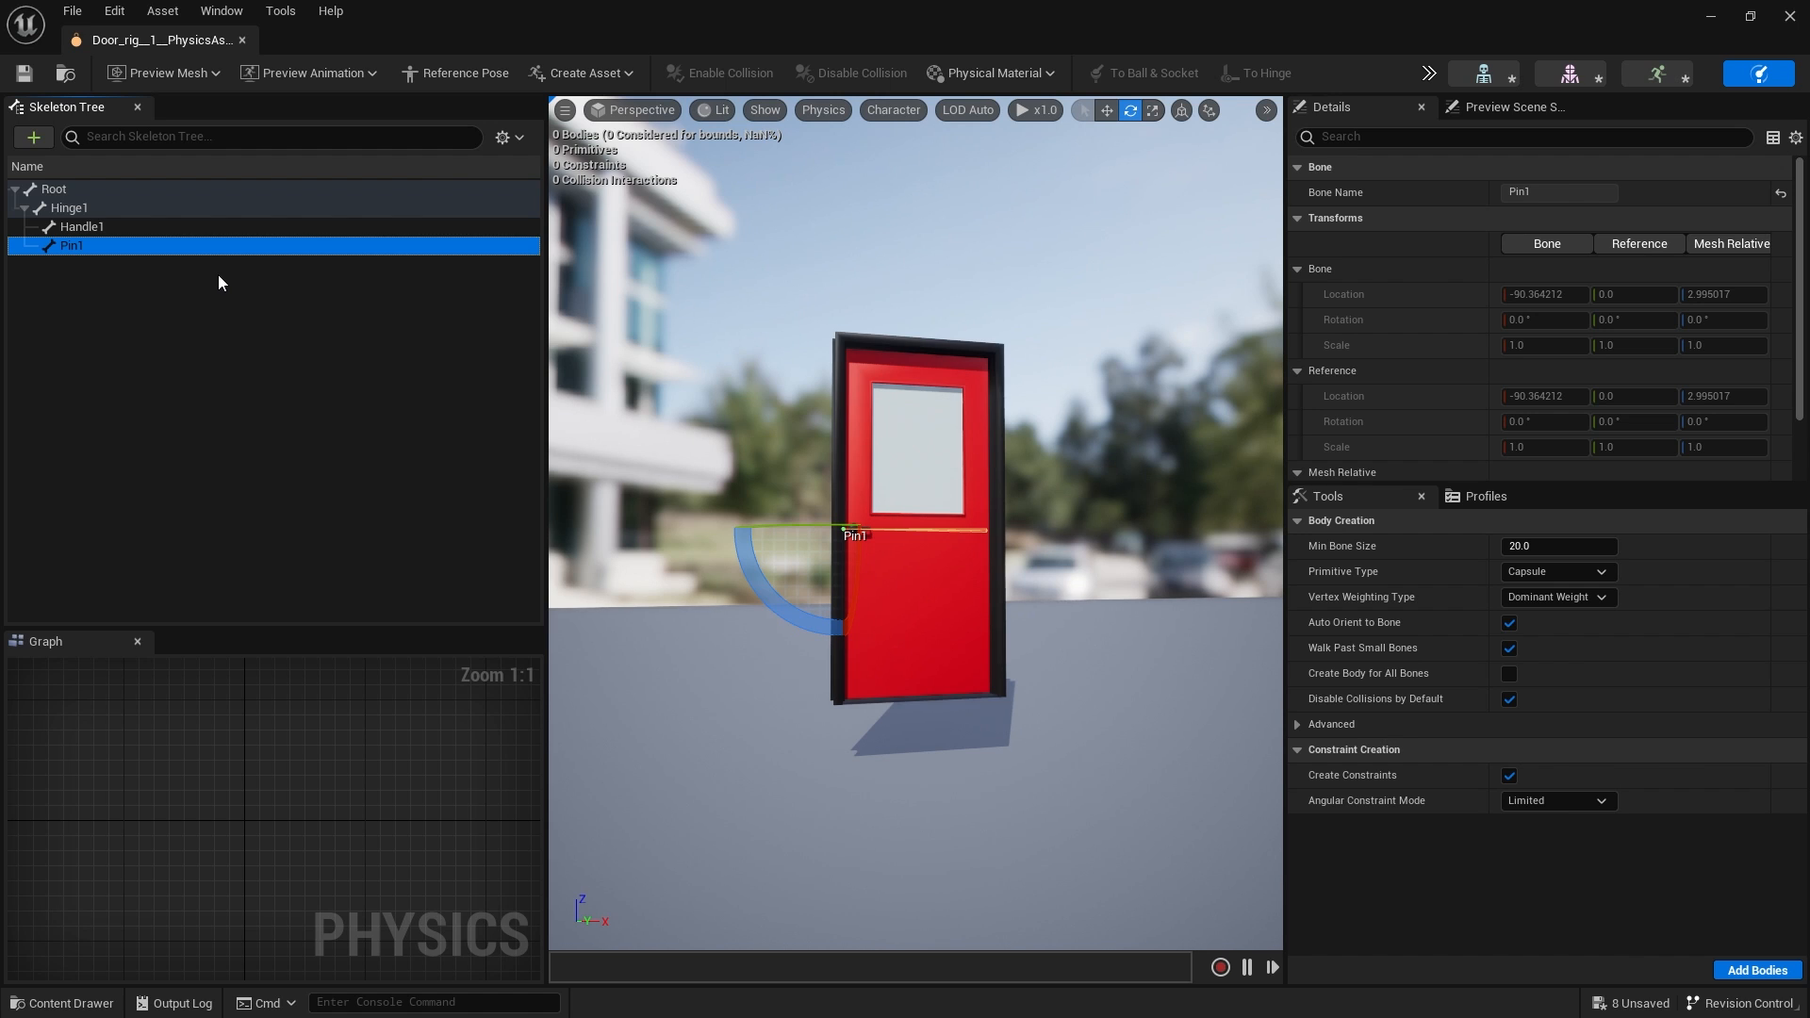
pyautogui.keyDown('alt'); pyautogui.moveTo(1054, 725); pyautogui.dragTo(1027, 660); pyautogui.keyUp('alt')
pyautogui.moveTo(1165, 783)
pyautogui.keyDown('alt'); pyautogui.mouseDown()
pyautogui.moveTo(915, 693)
pyautogui.moveTo(1183, 809)
pyautogui.mouseUp(); pyautogui.keyUp('alt')
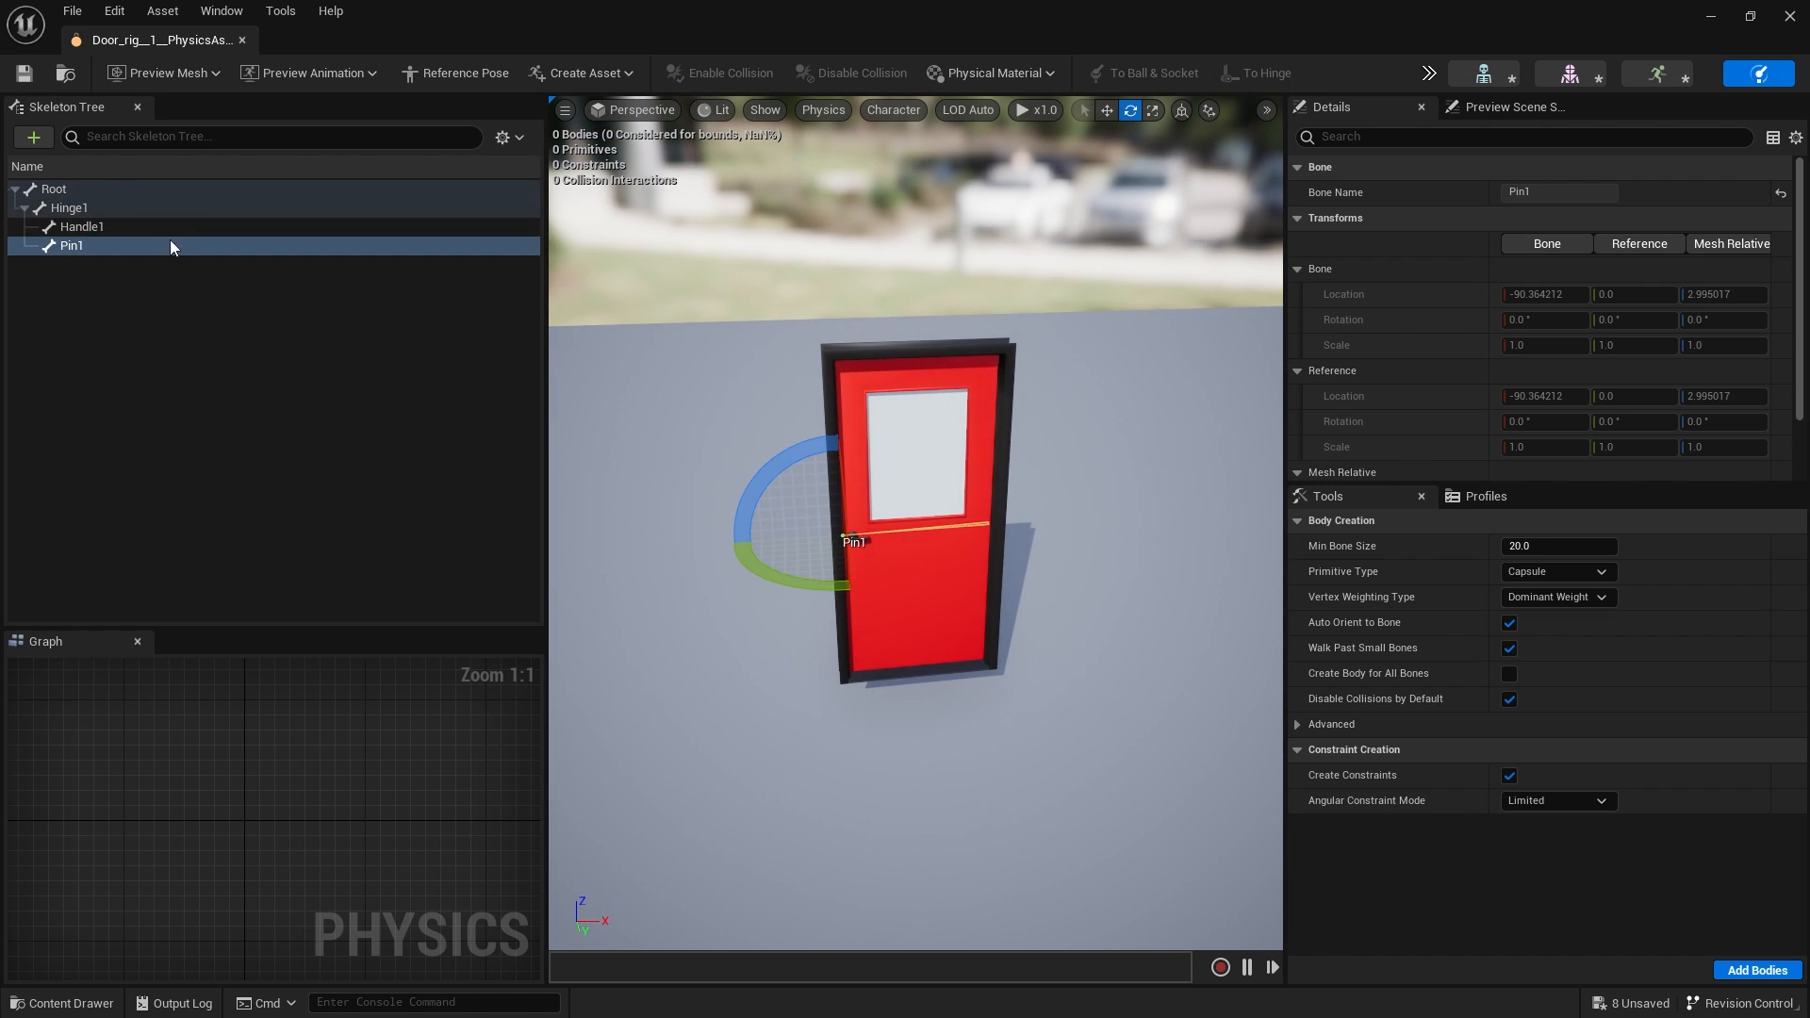
# Add a box collision shape to the door's Root bone.
pyautogui.click(56, 188)
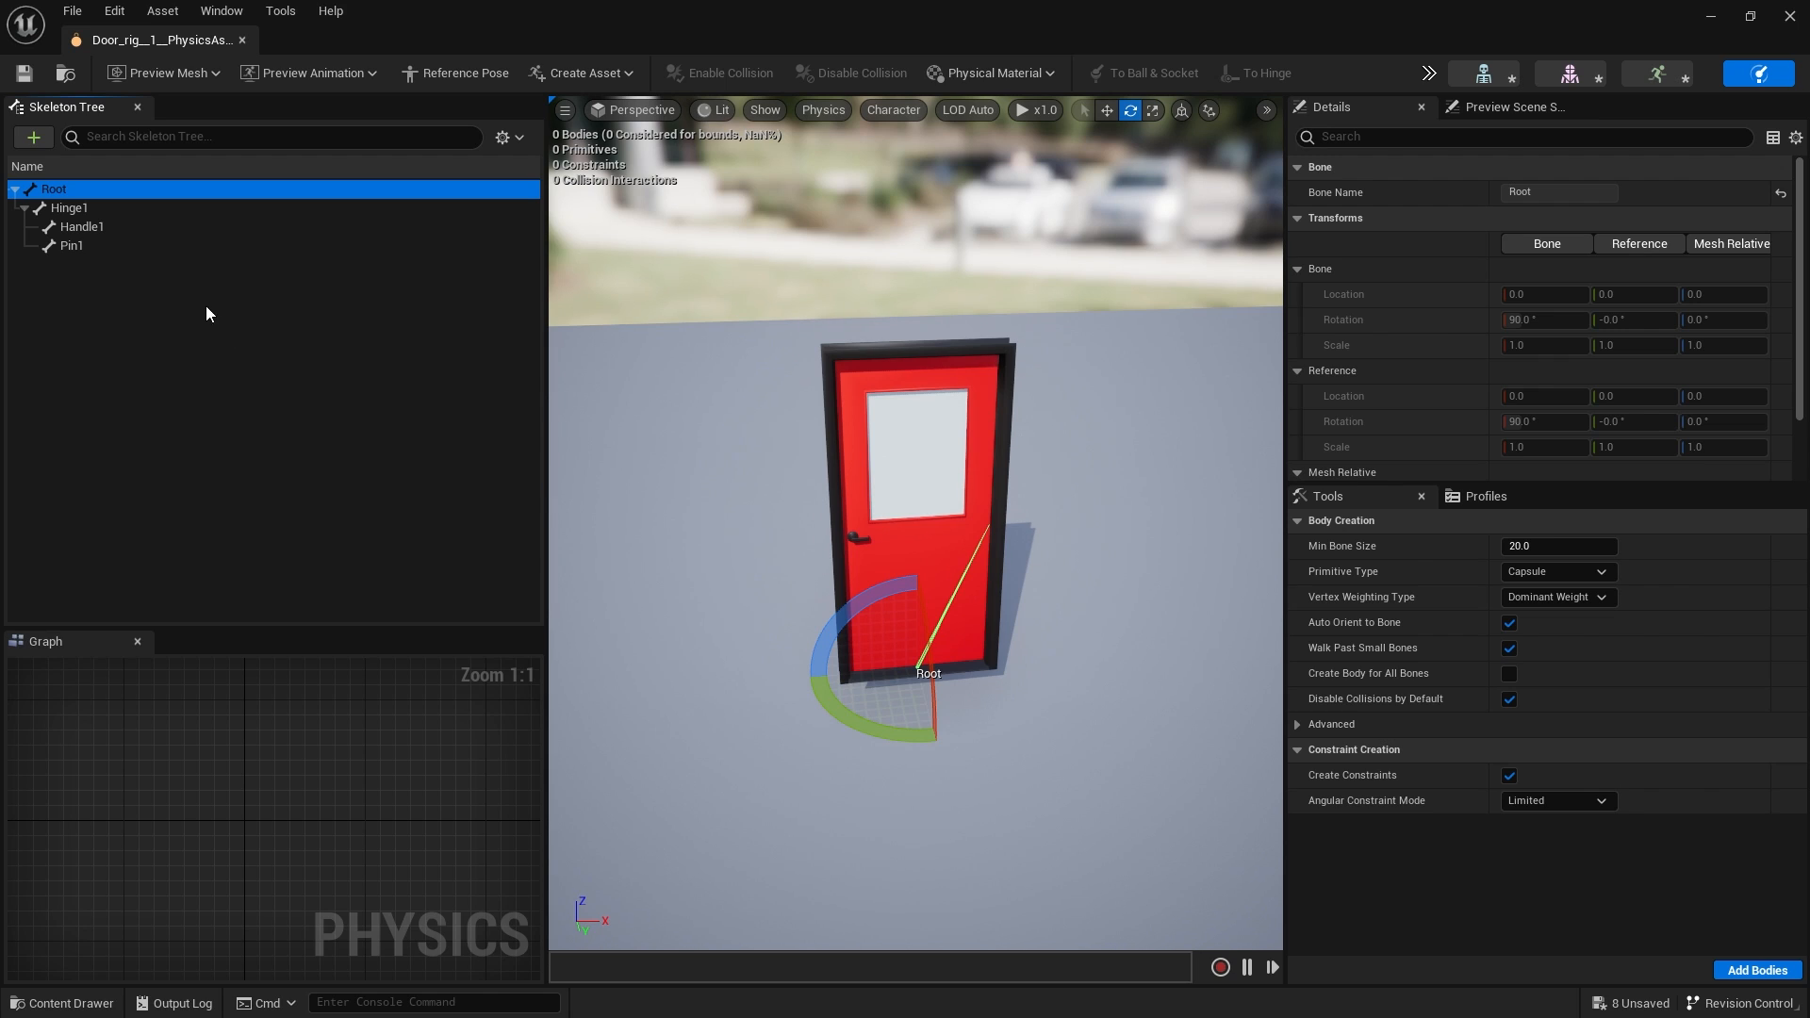
pyautogui.rightClick(81, 189)
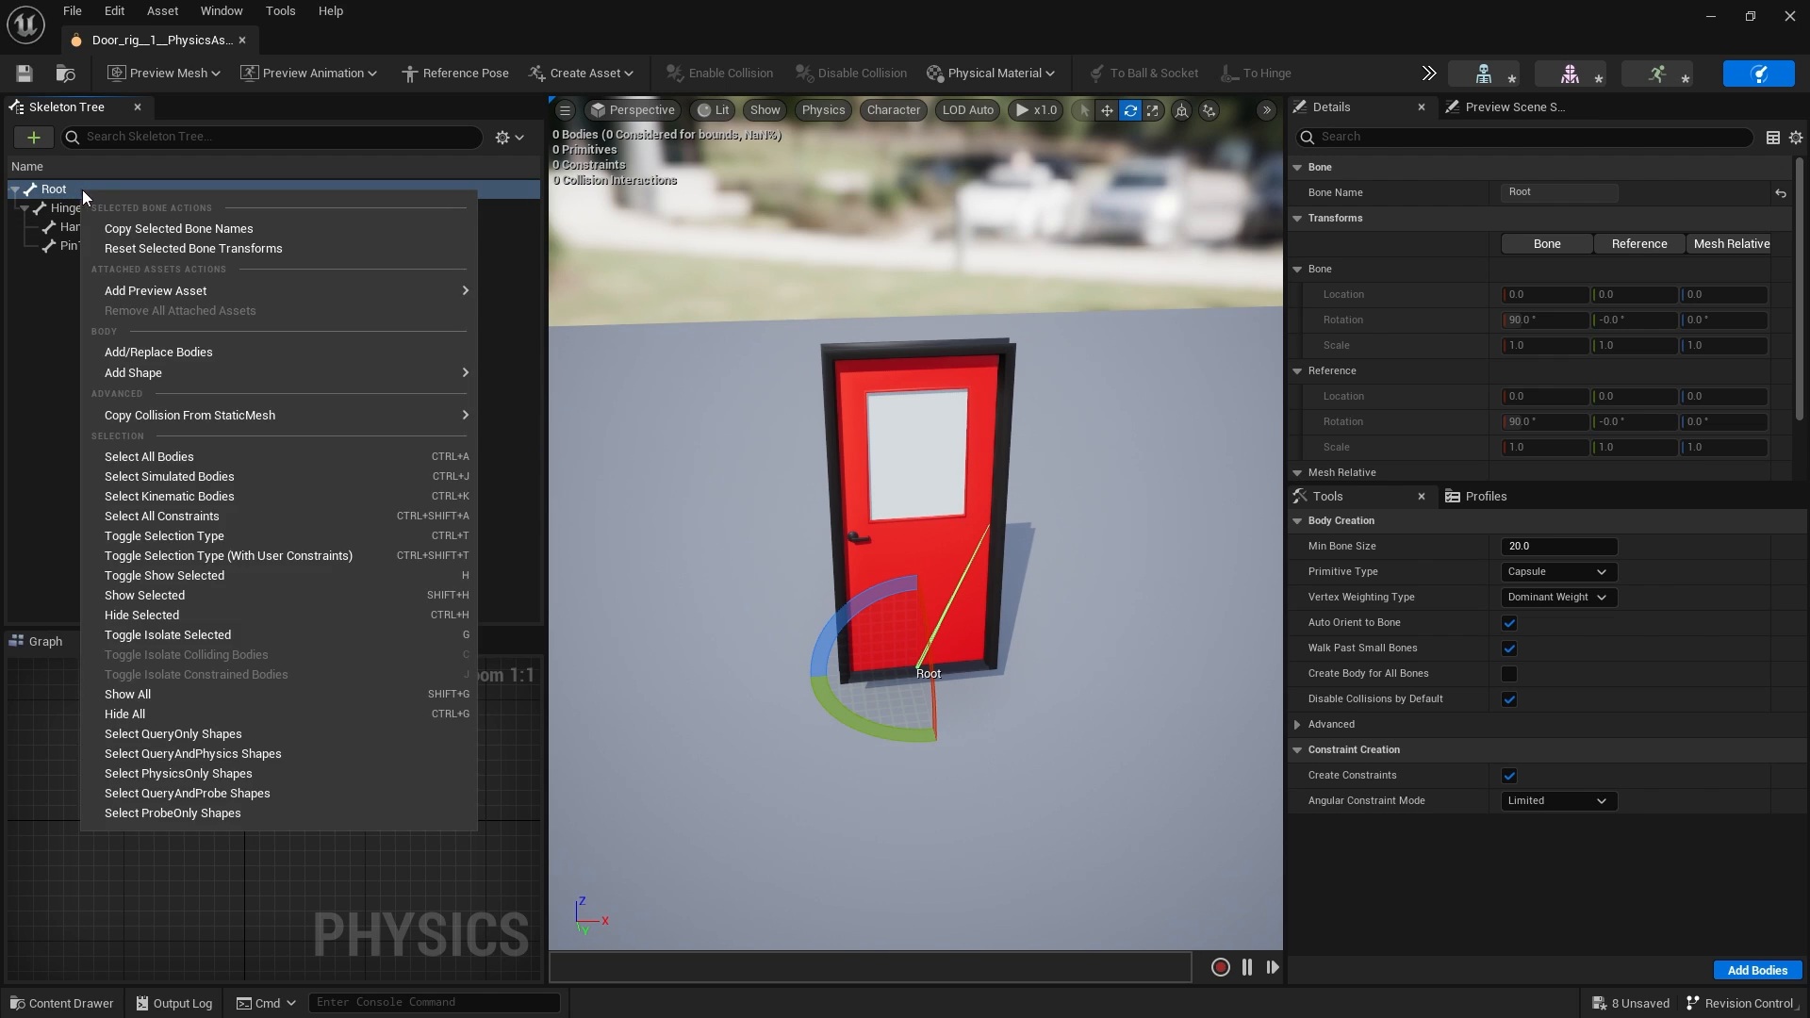
pyautogui.moveTo(270, 375)
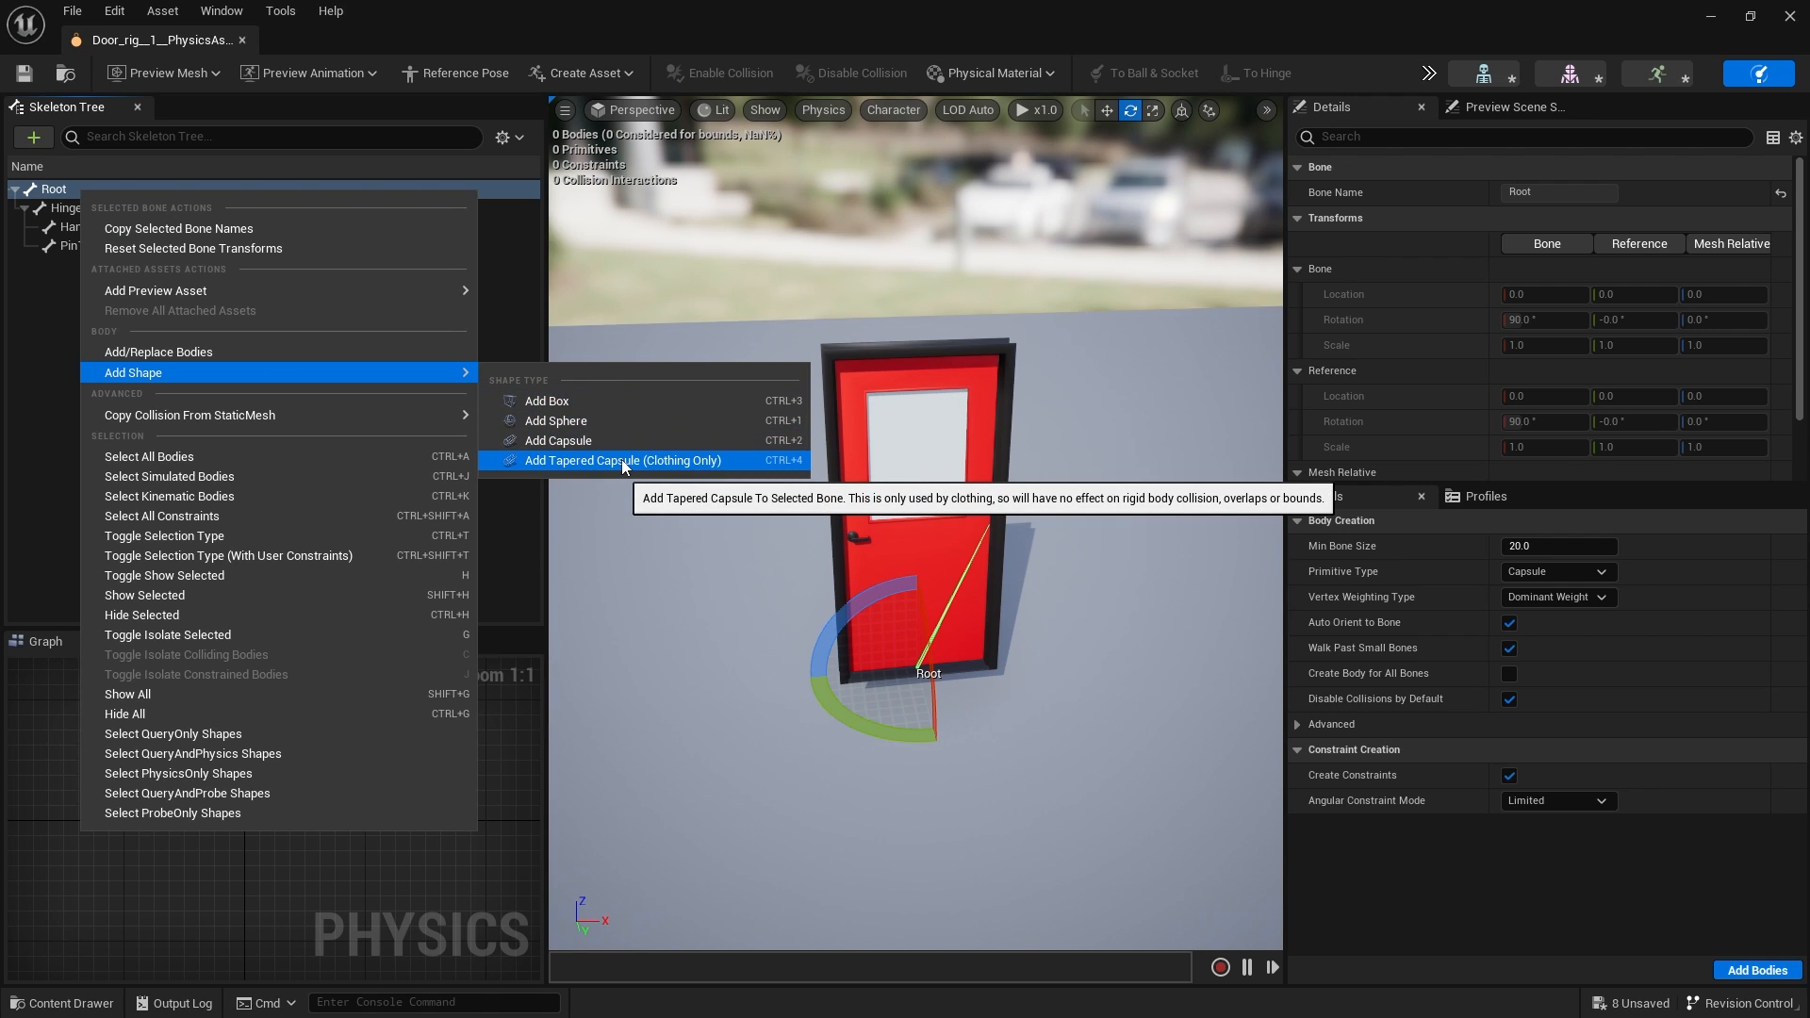
pyautogui.click(584, 401)
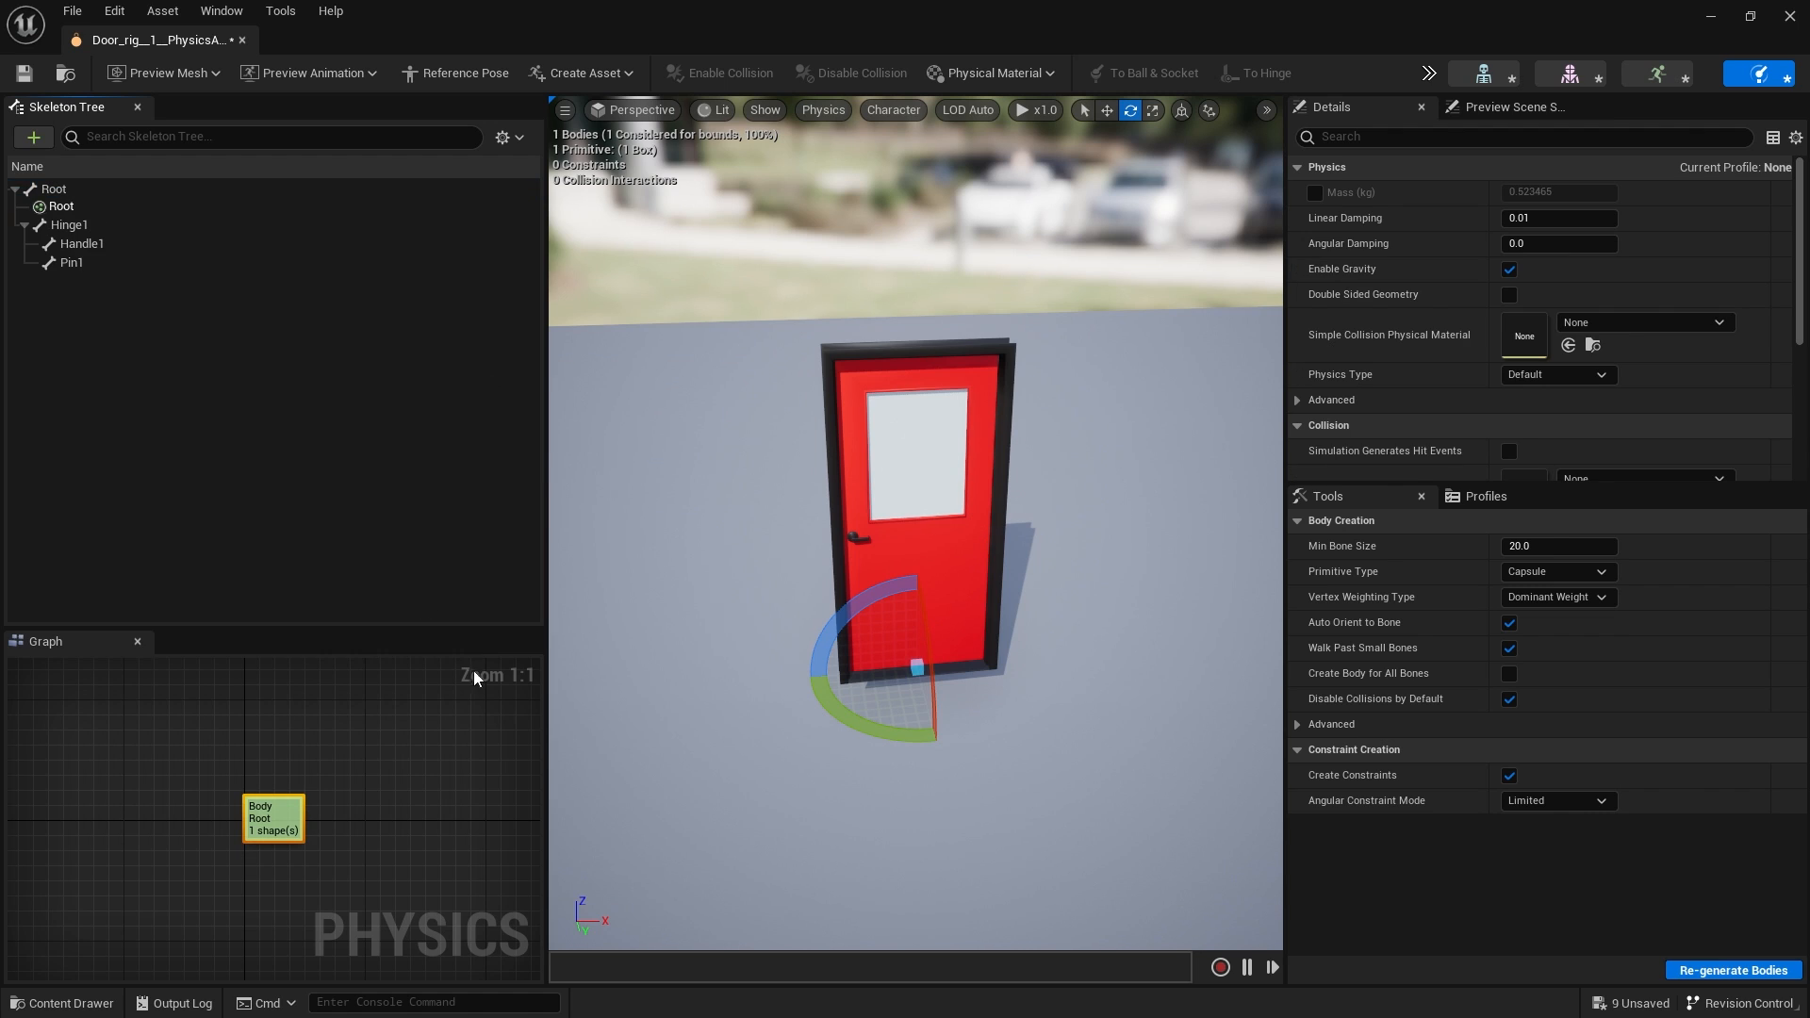
# Move the Root box to the door frame's handle-side post and scale it to the post's full height.
pyautogui.keyDown('alt'); pyautogui.moveTo(1046, 736); pyautogui.dragTo(929, 660); pyautogui.keyUp('alt')
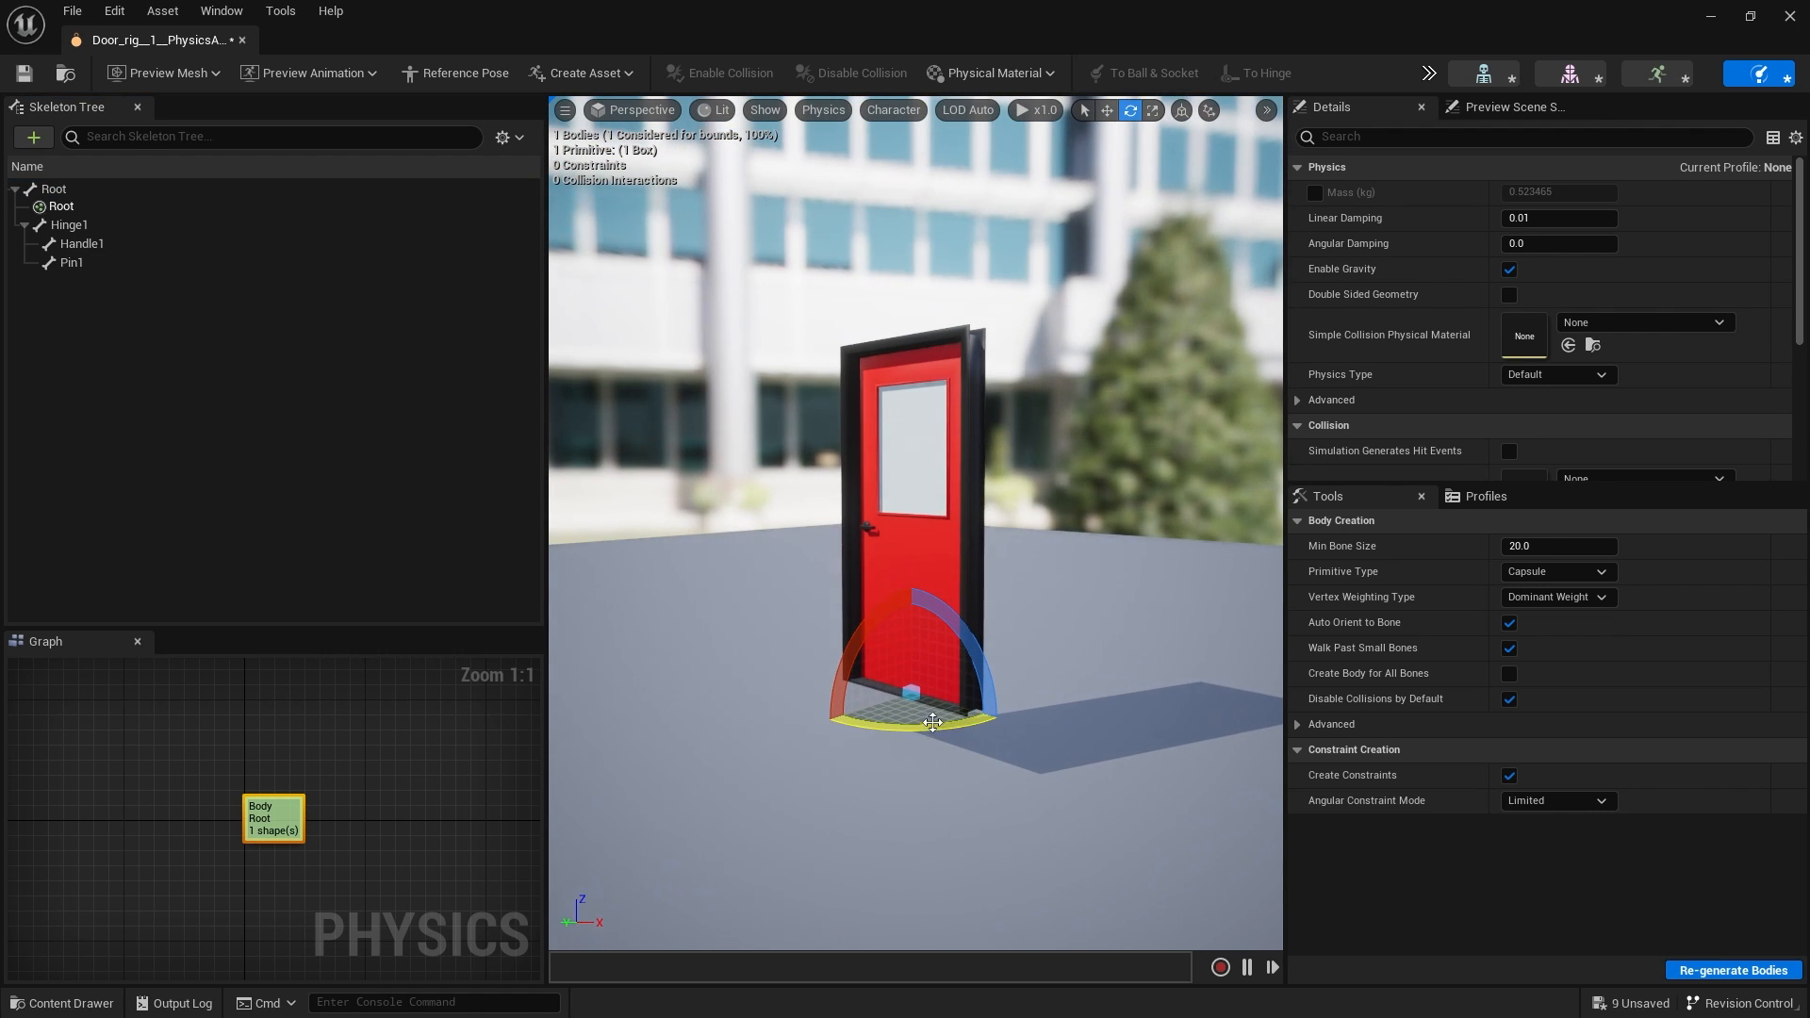
pyautogui.keyDown('alt'); pyautogui.moveTo(907, 827); pyautogui.dragTo(891, 809); pyautogui.keyUp('alt')
pyautogui.press('w')
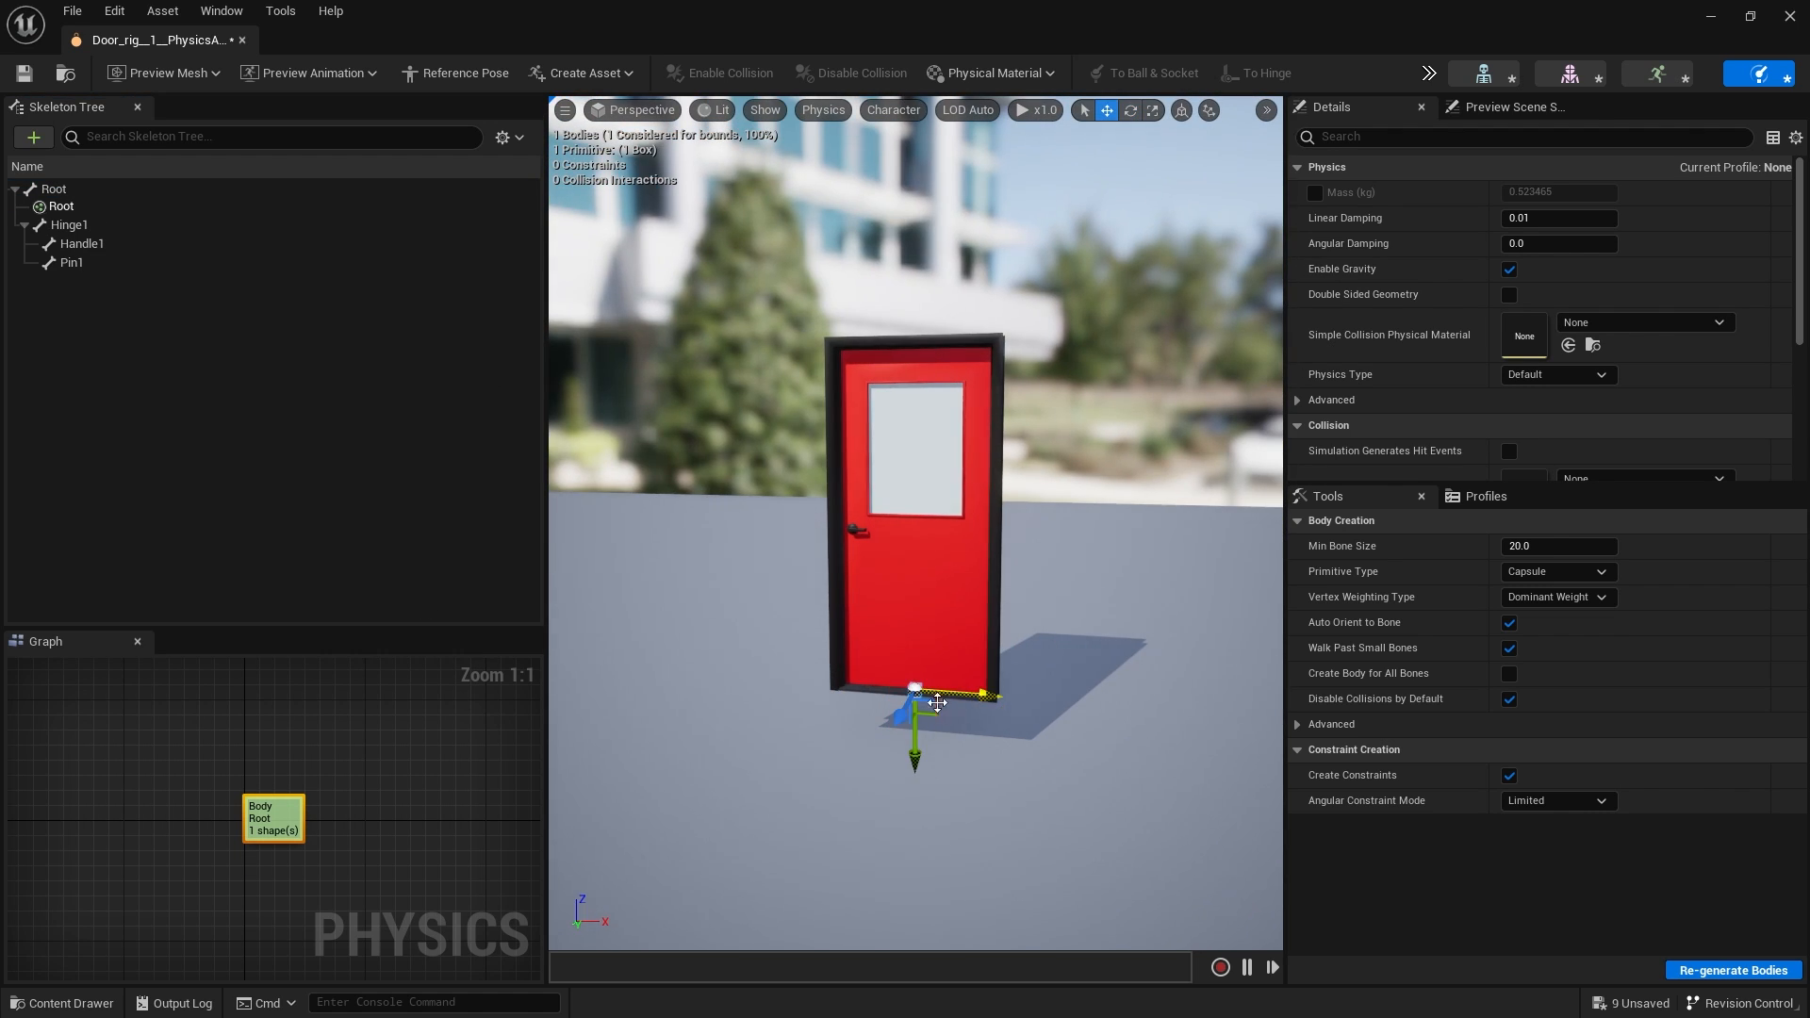
pyautogui.moveTo(981, 699); pyautogui.dragTo(914, 695)
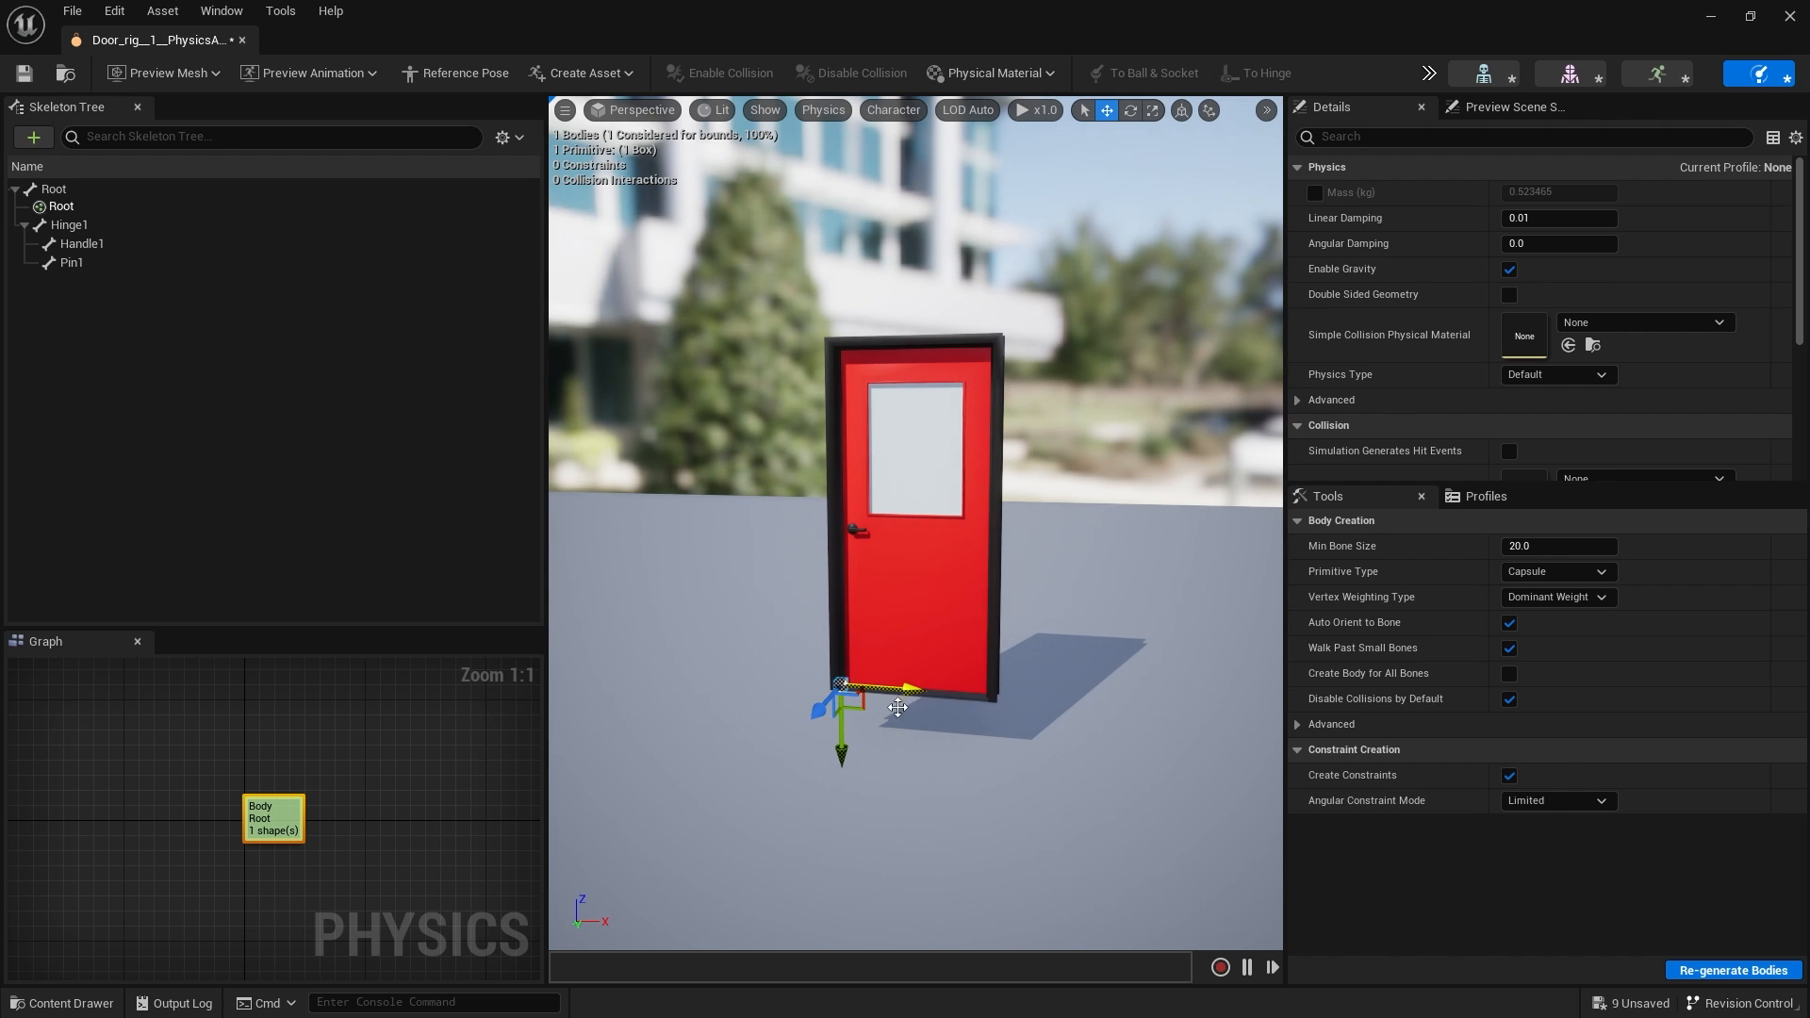
pyautogui.moveTo(831, 754)
pyautogui.mouseDown()
pyautogui.moveTo(824, 592)
pyautogui.moveTo(838, 726)
pyautogui.mouseUp()
pyautogui.press('r')
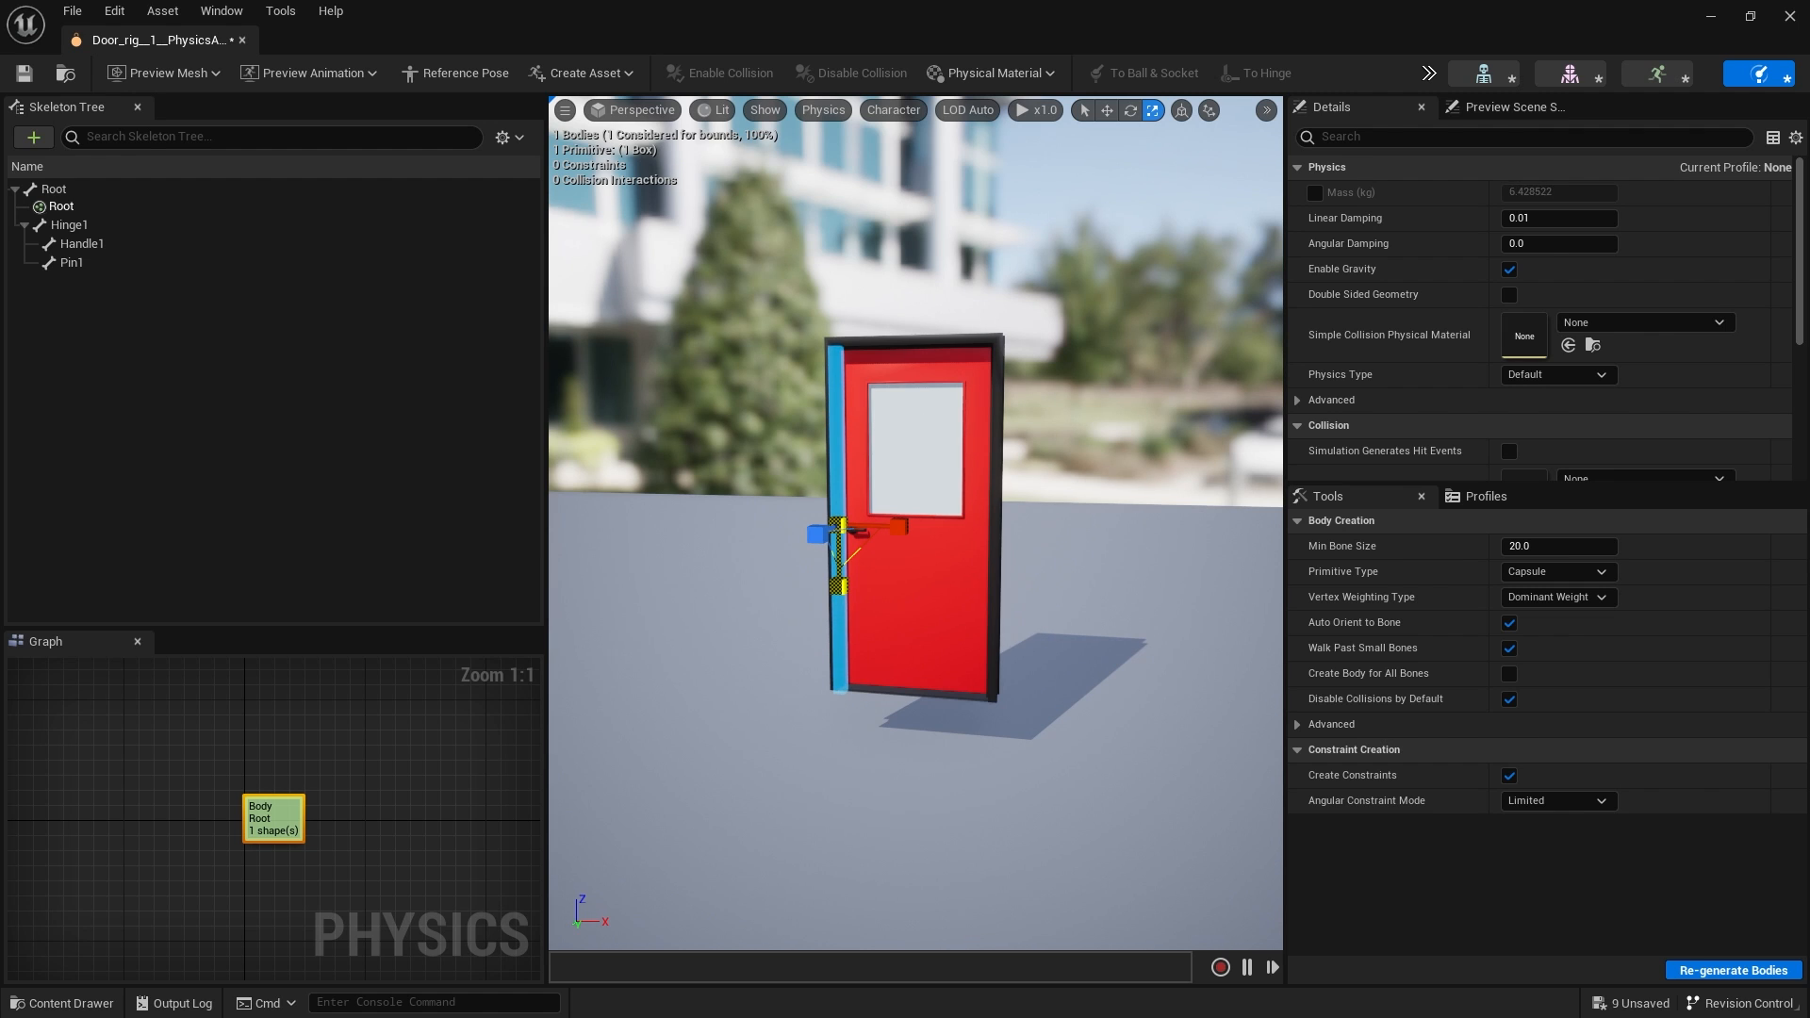
# Fine-tune the Root box's position and scale so that it closely covers the handle-side frame post.
pyautogui.moveTo(879, 713); pyautogui.dragTo(948, 168, button='right')
pyautogui.press('w')
pyautogui.moveTo(802, 552); pyautogui.dragTo(790, 537)
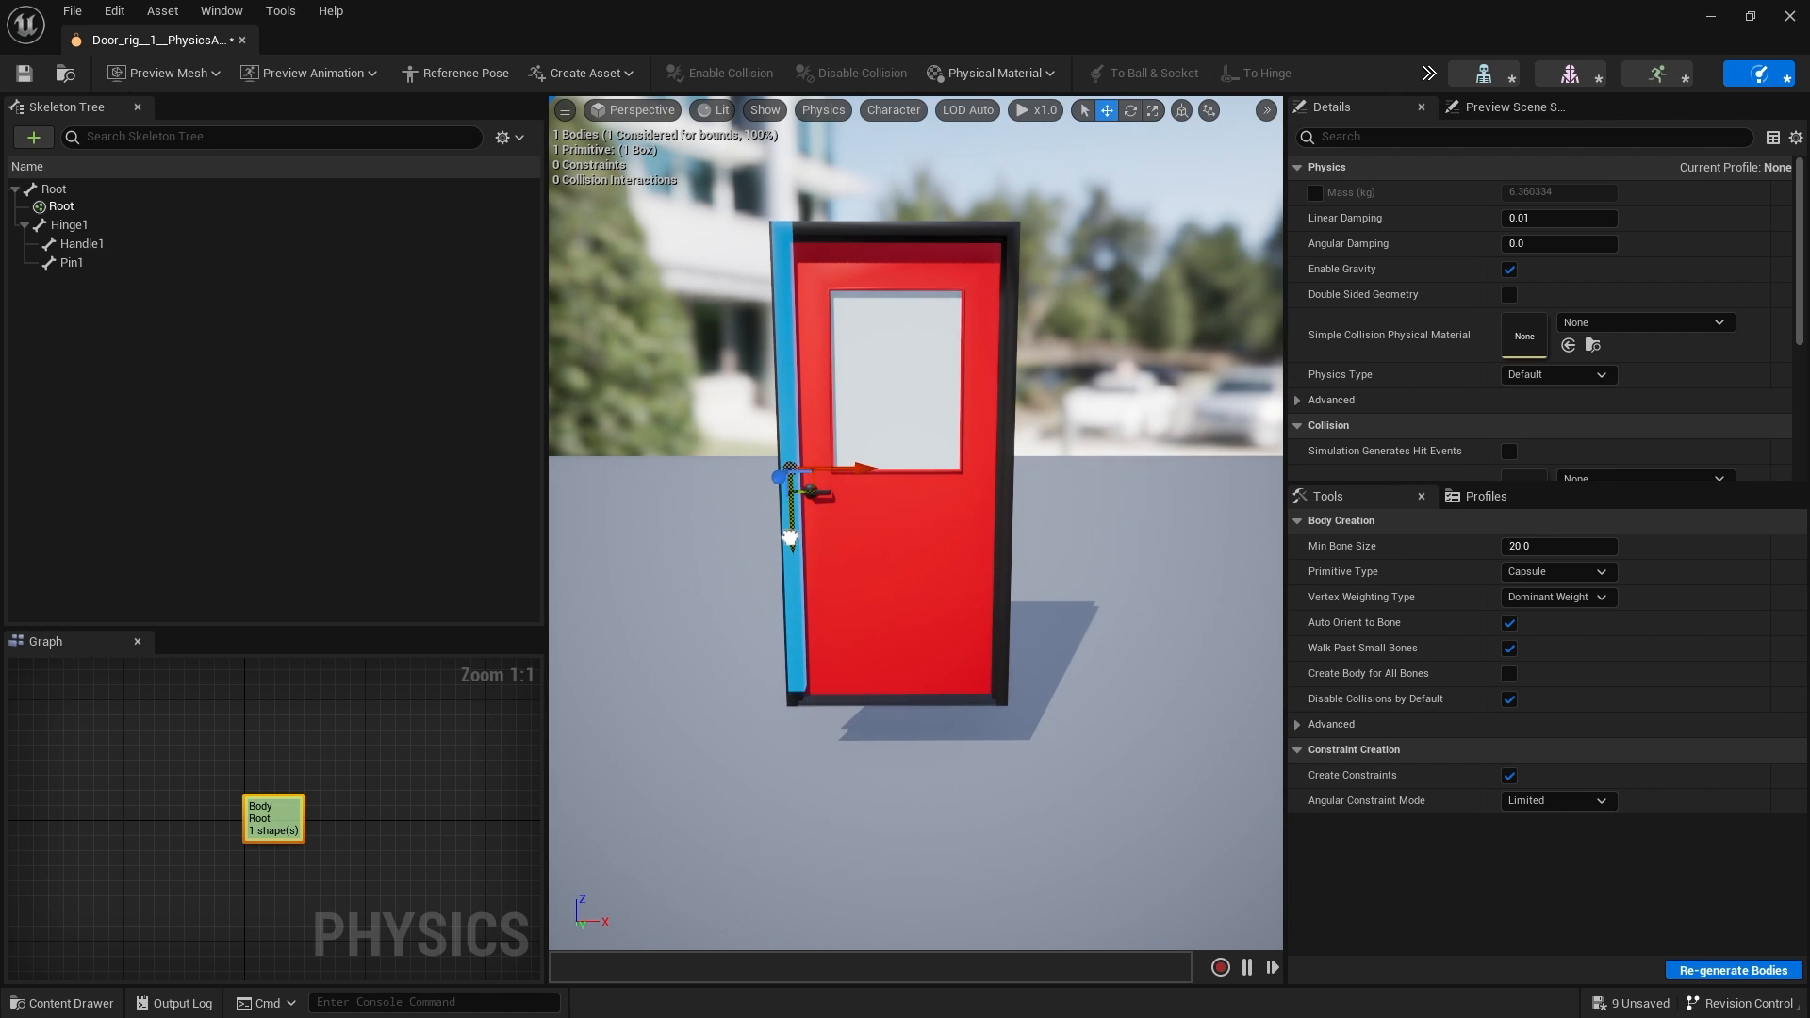
pyautogui.moveTo(861, 462); pyautogui.dragTo(858, 469)
pyautogui.press('r')
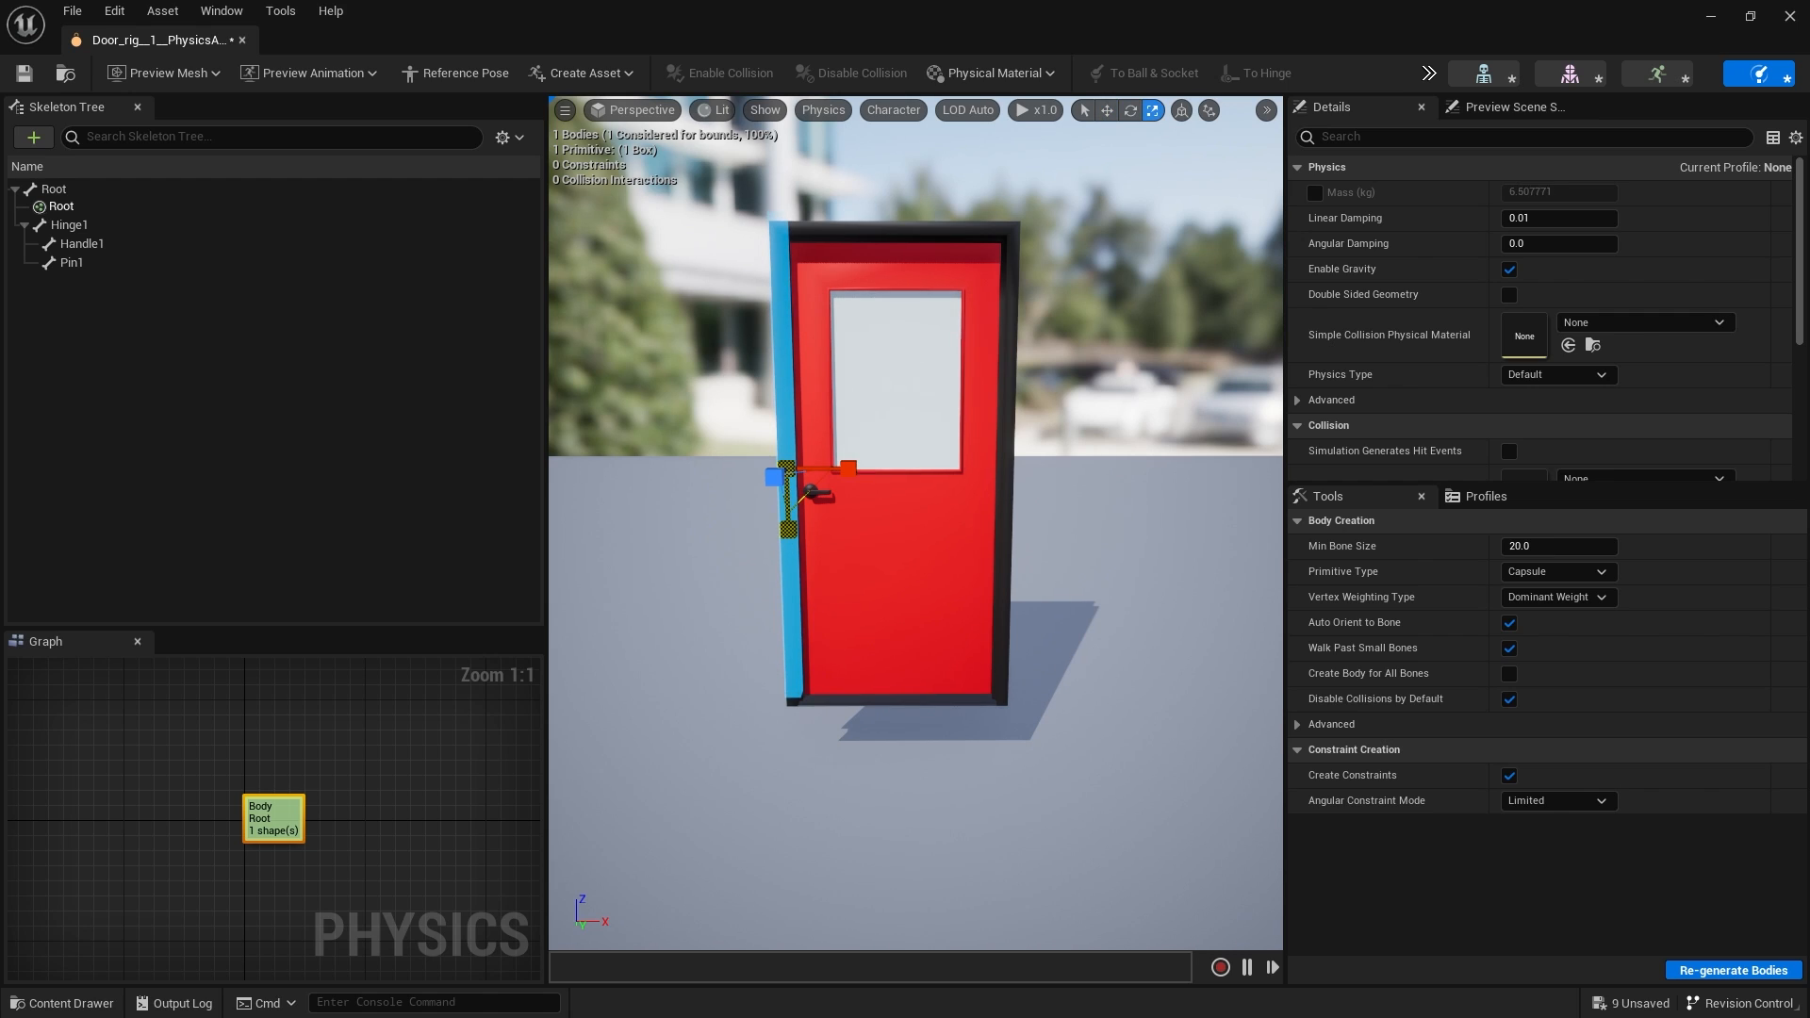
pyautogui.press('w')
pyautogui.moveTo(855, 465); pyautogui.dragTo(847, 468)
pyautogui.moveTo(847, 467); pyautogui.dragTo(920, 656, button='right')
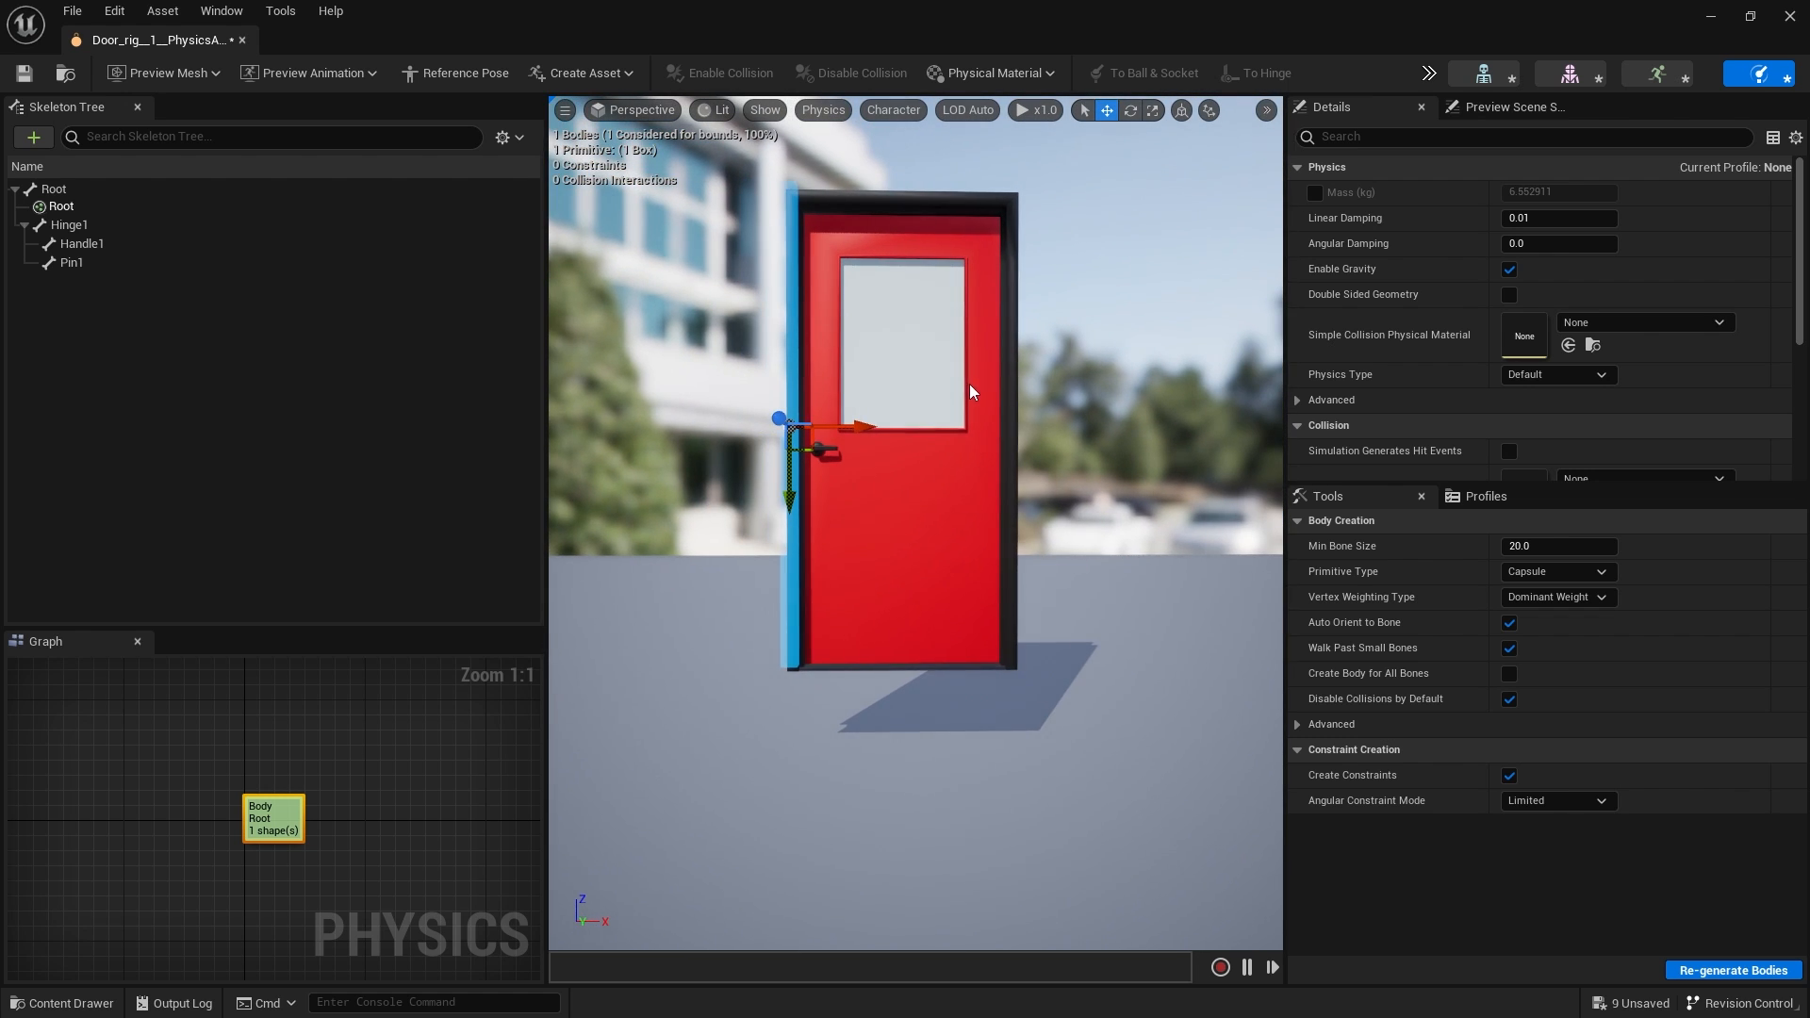
# Copy the Root body's box shape, paste it into the same body, and move the copy onto the hinge-side frame post.
pyautogui.click(57, 206)
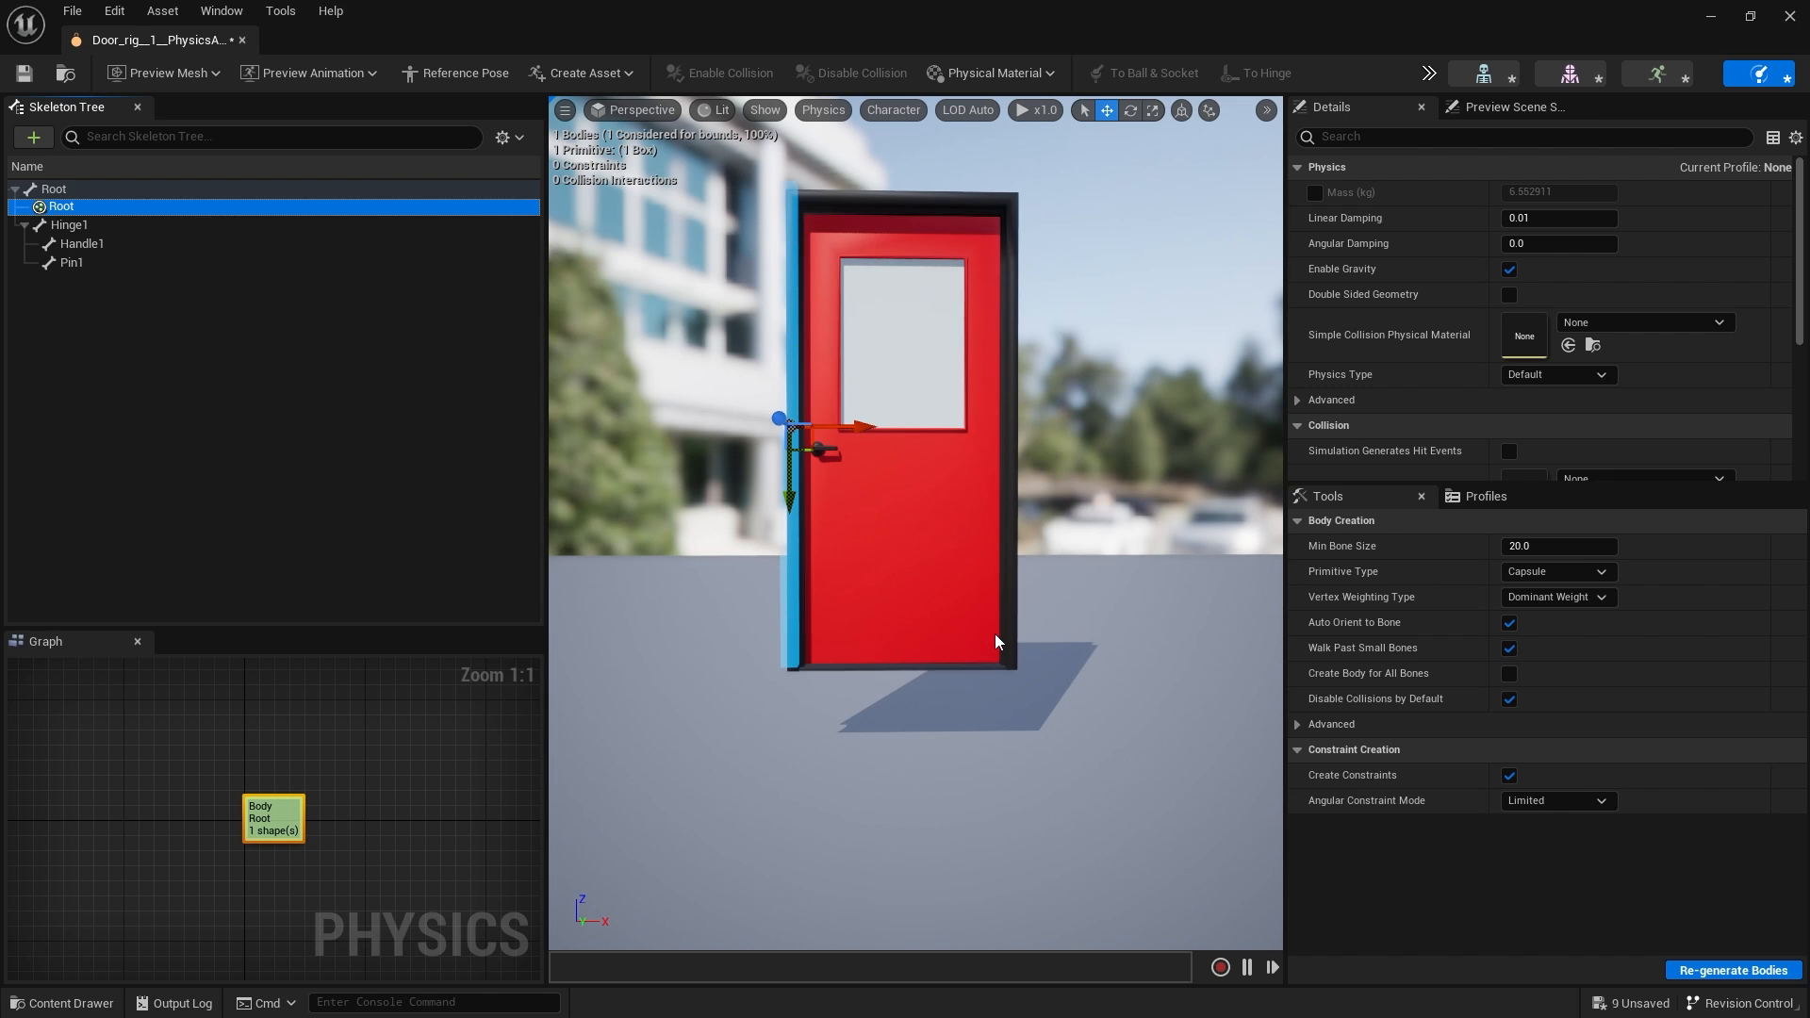
pyautogui.rightClick(64, 213)
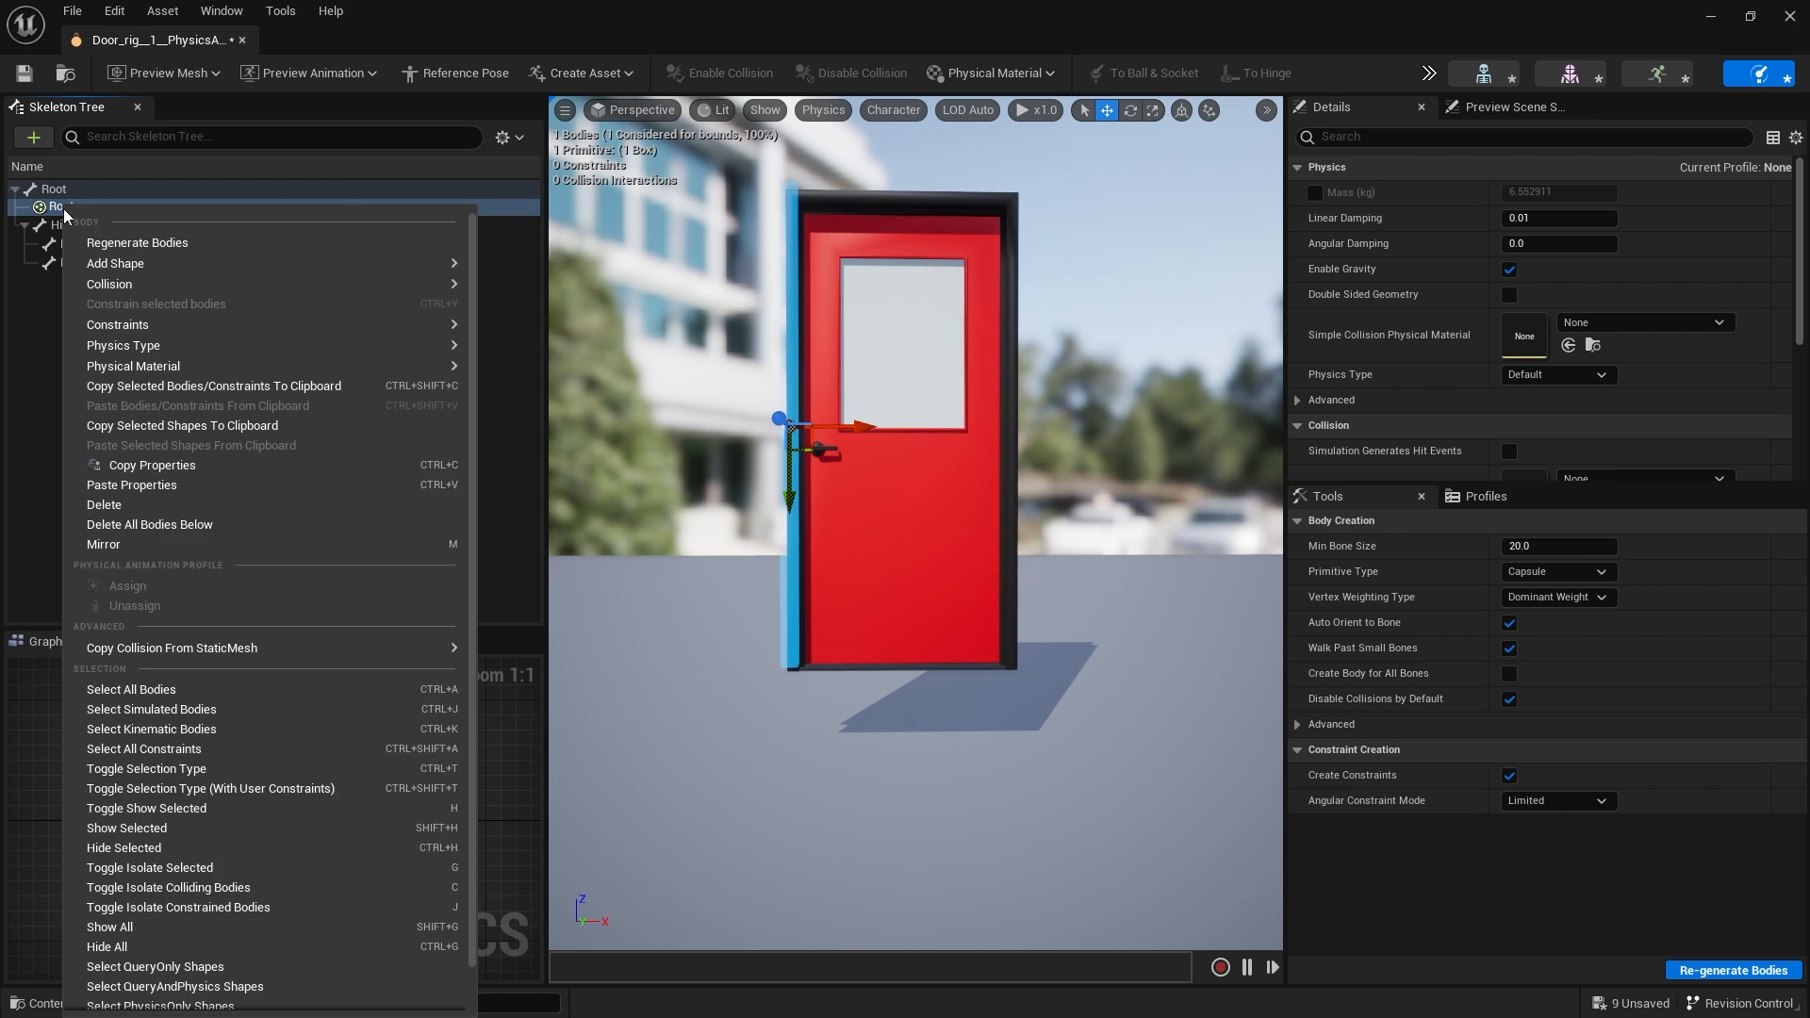
pyautogui.click(132, 428)
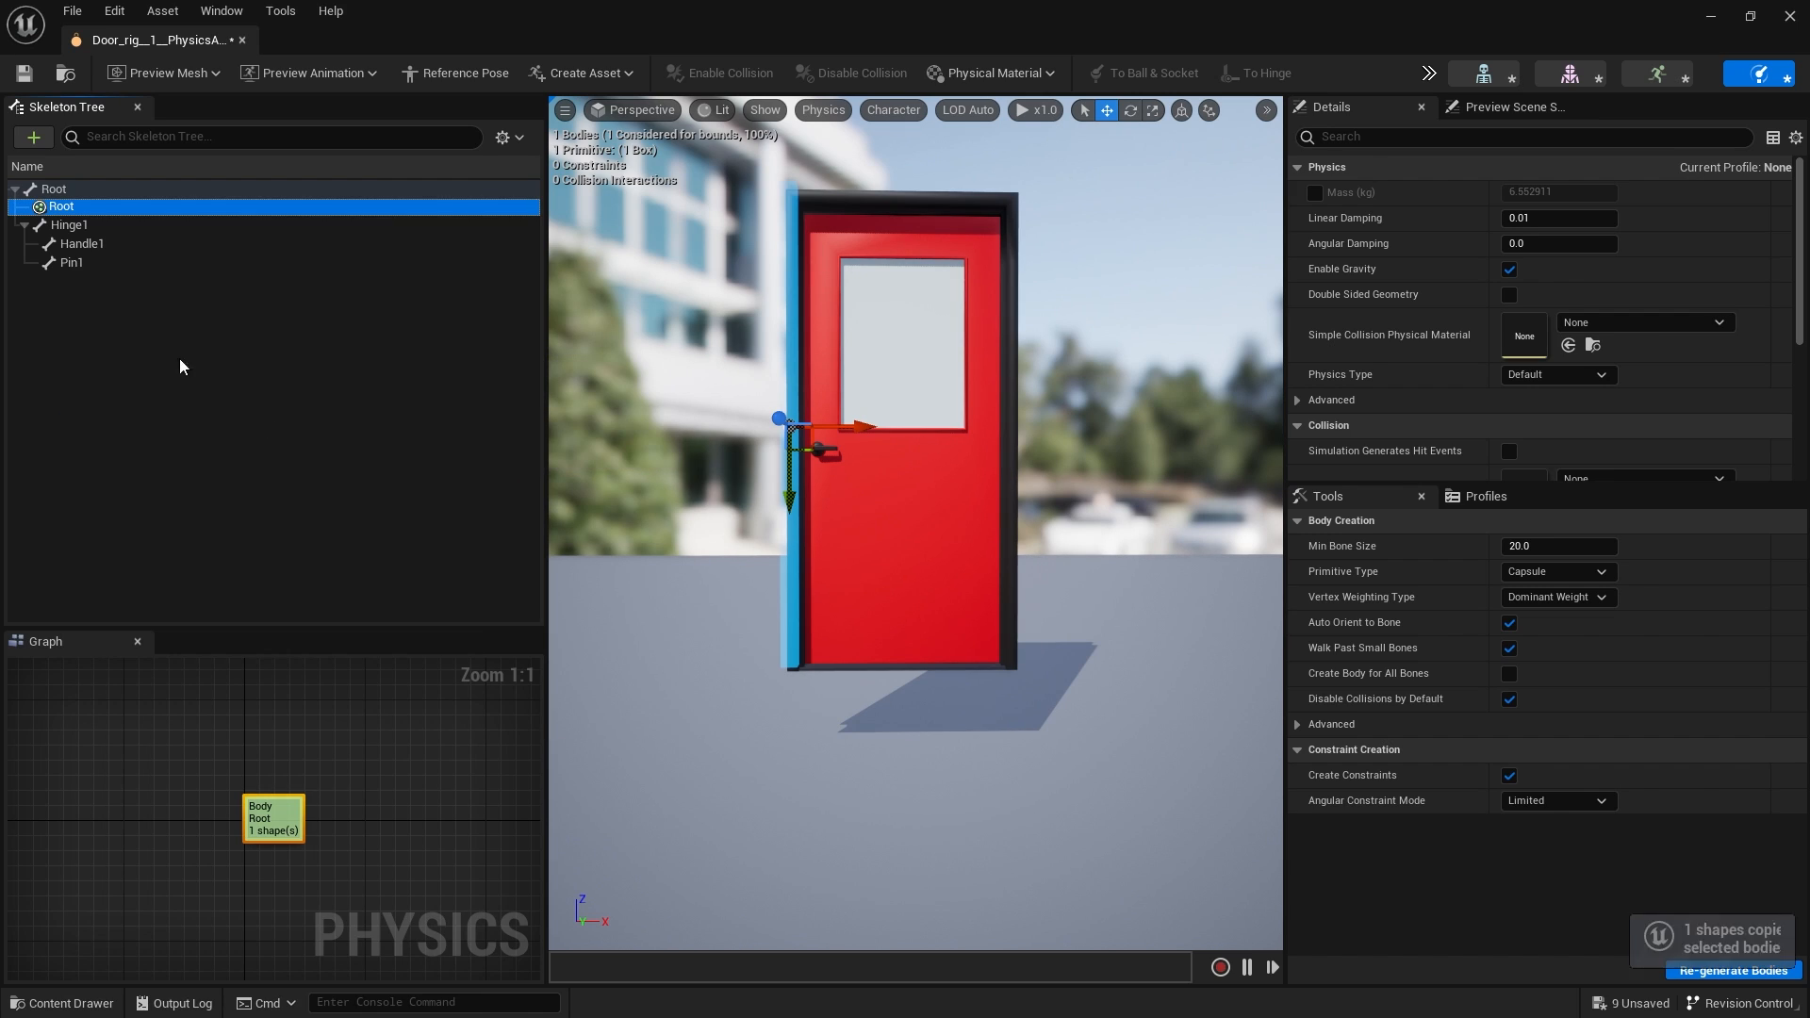
pyautogui.rightClick(57, 209)
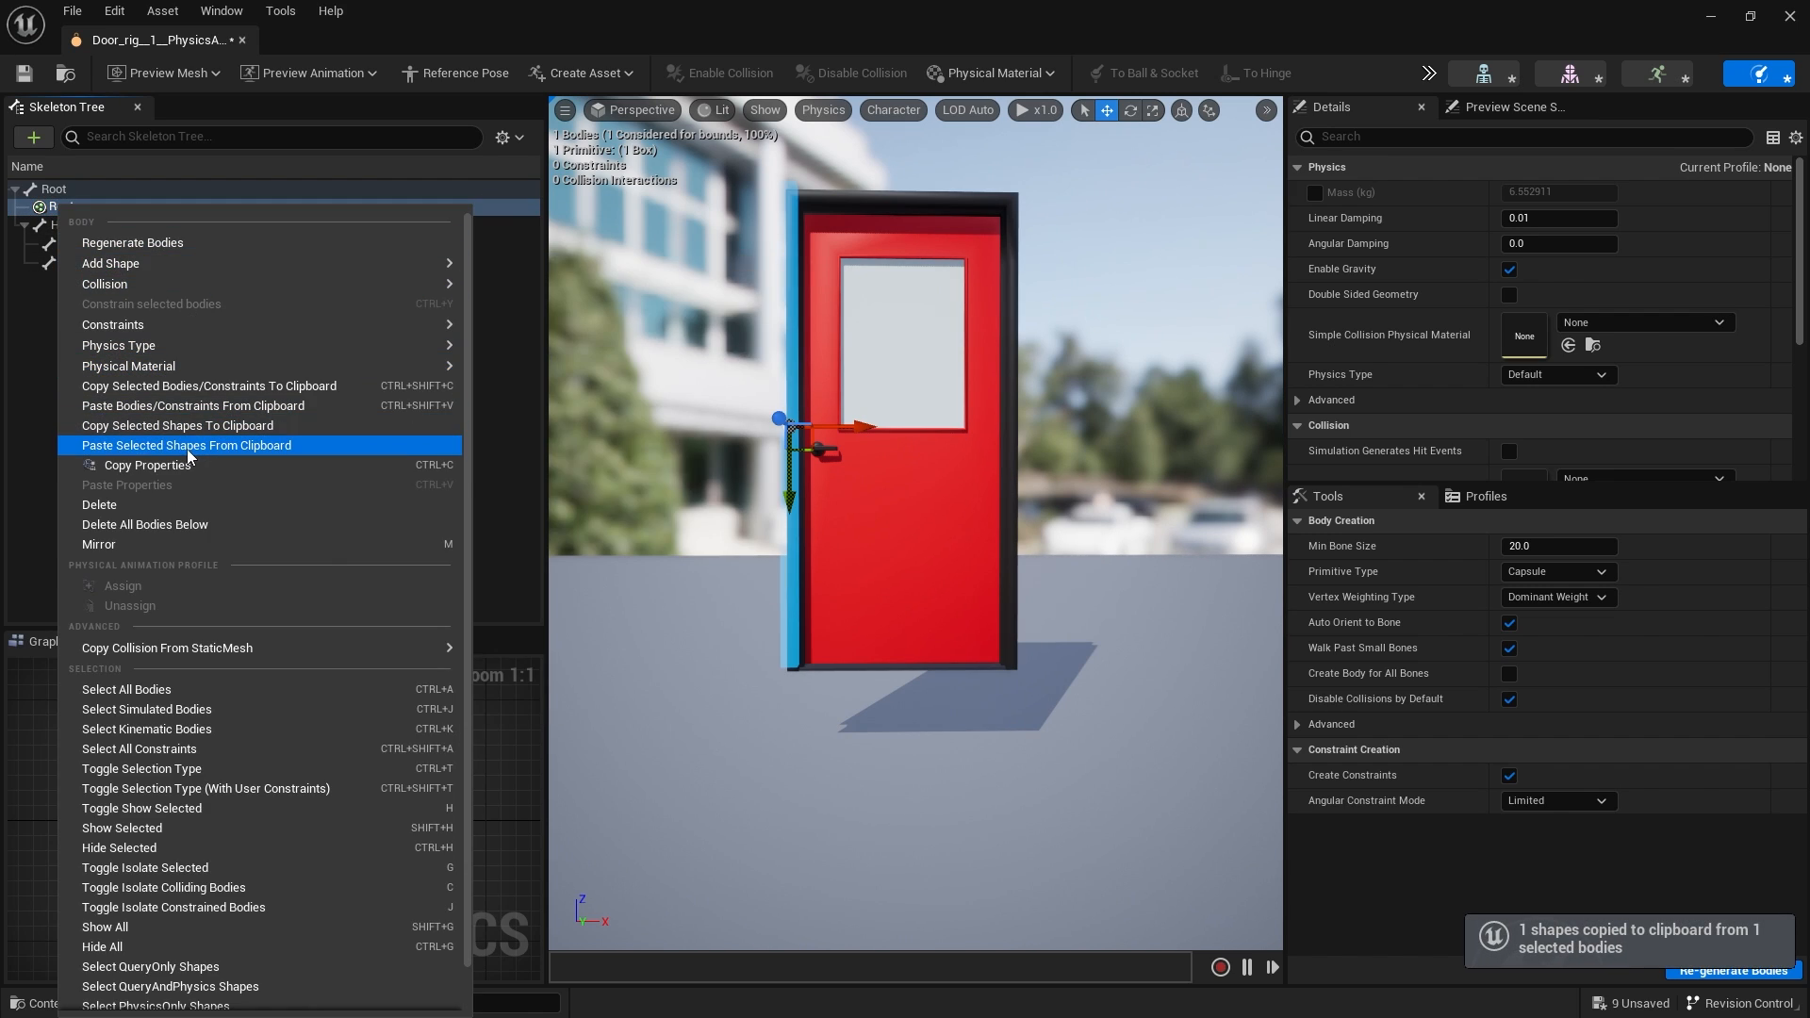
pyautogui.click(285, 445)
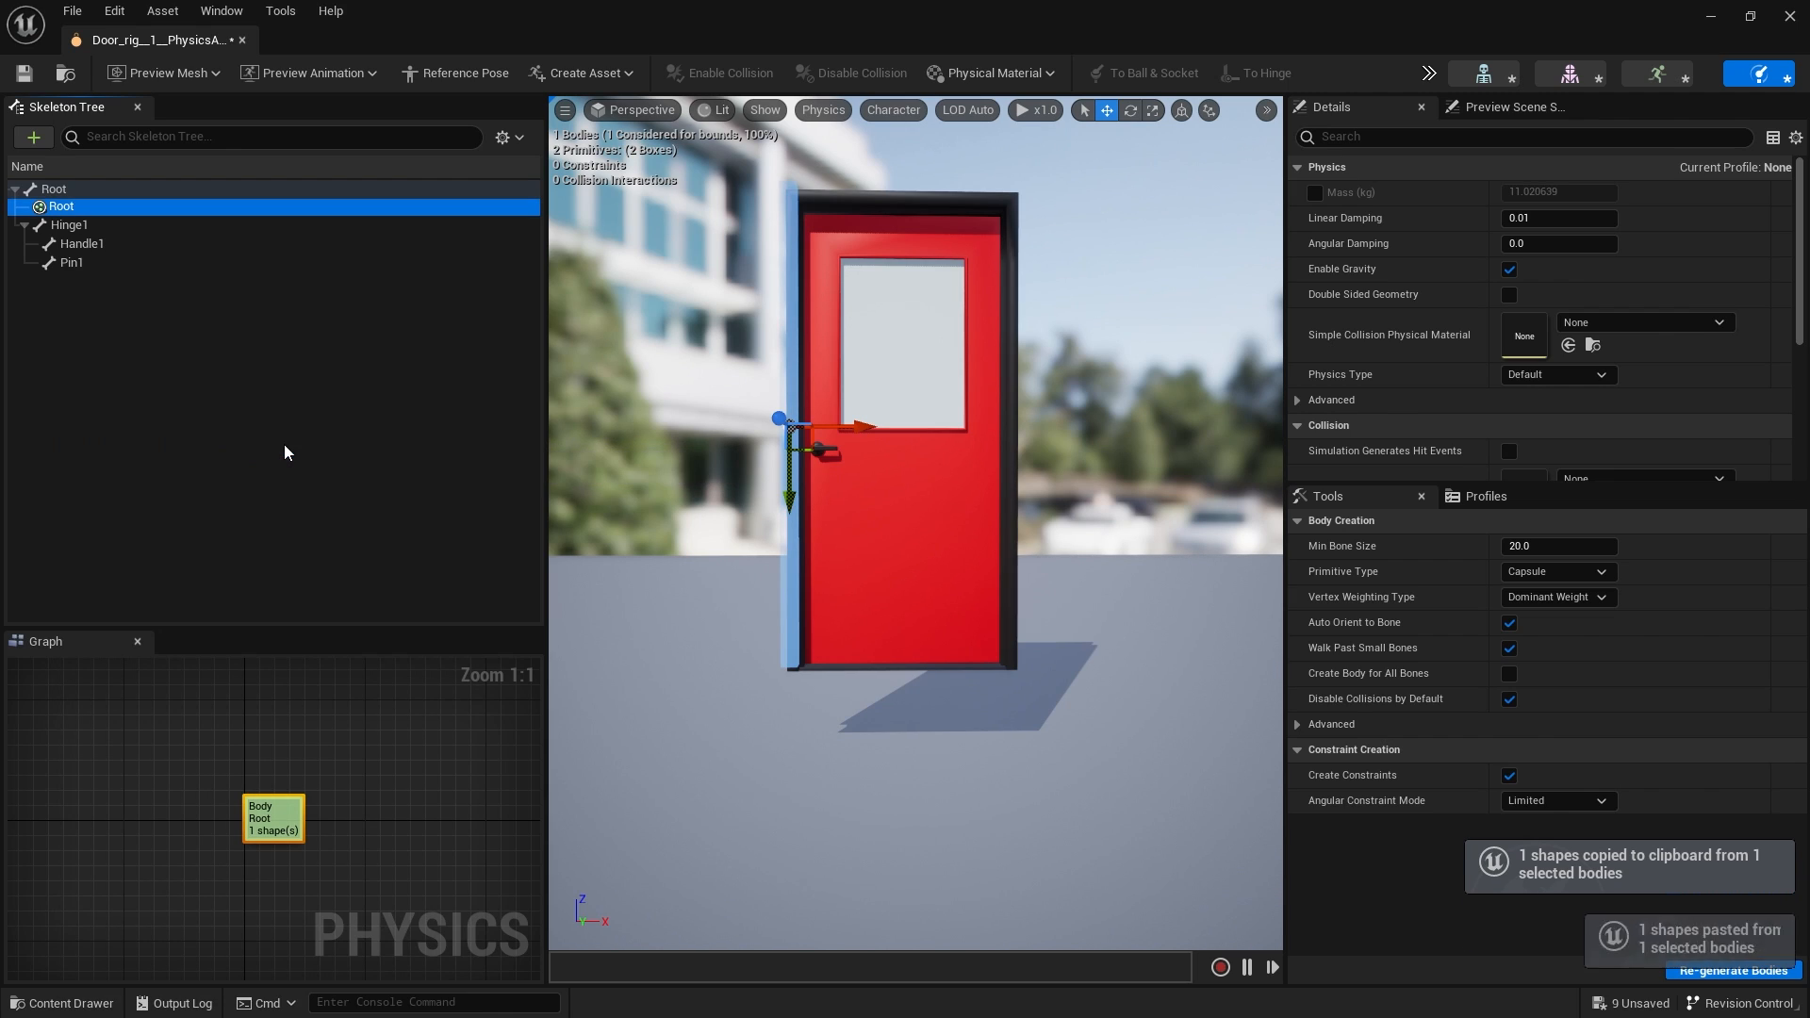
pyautogui.moveTo(852, 432); pyautogui.dragTo(1075, 474)
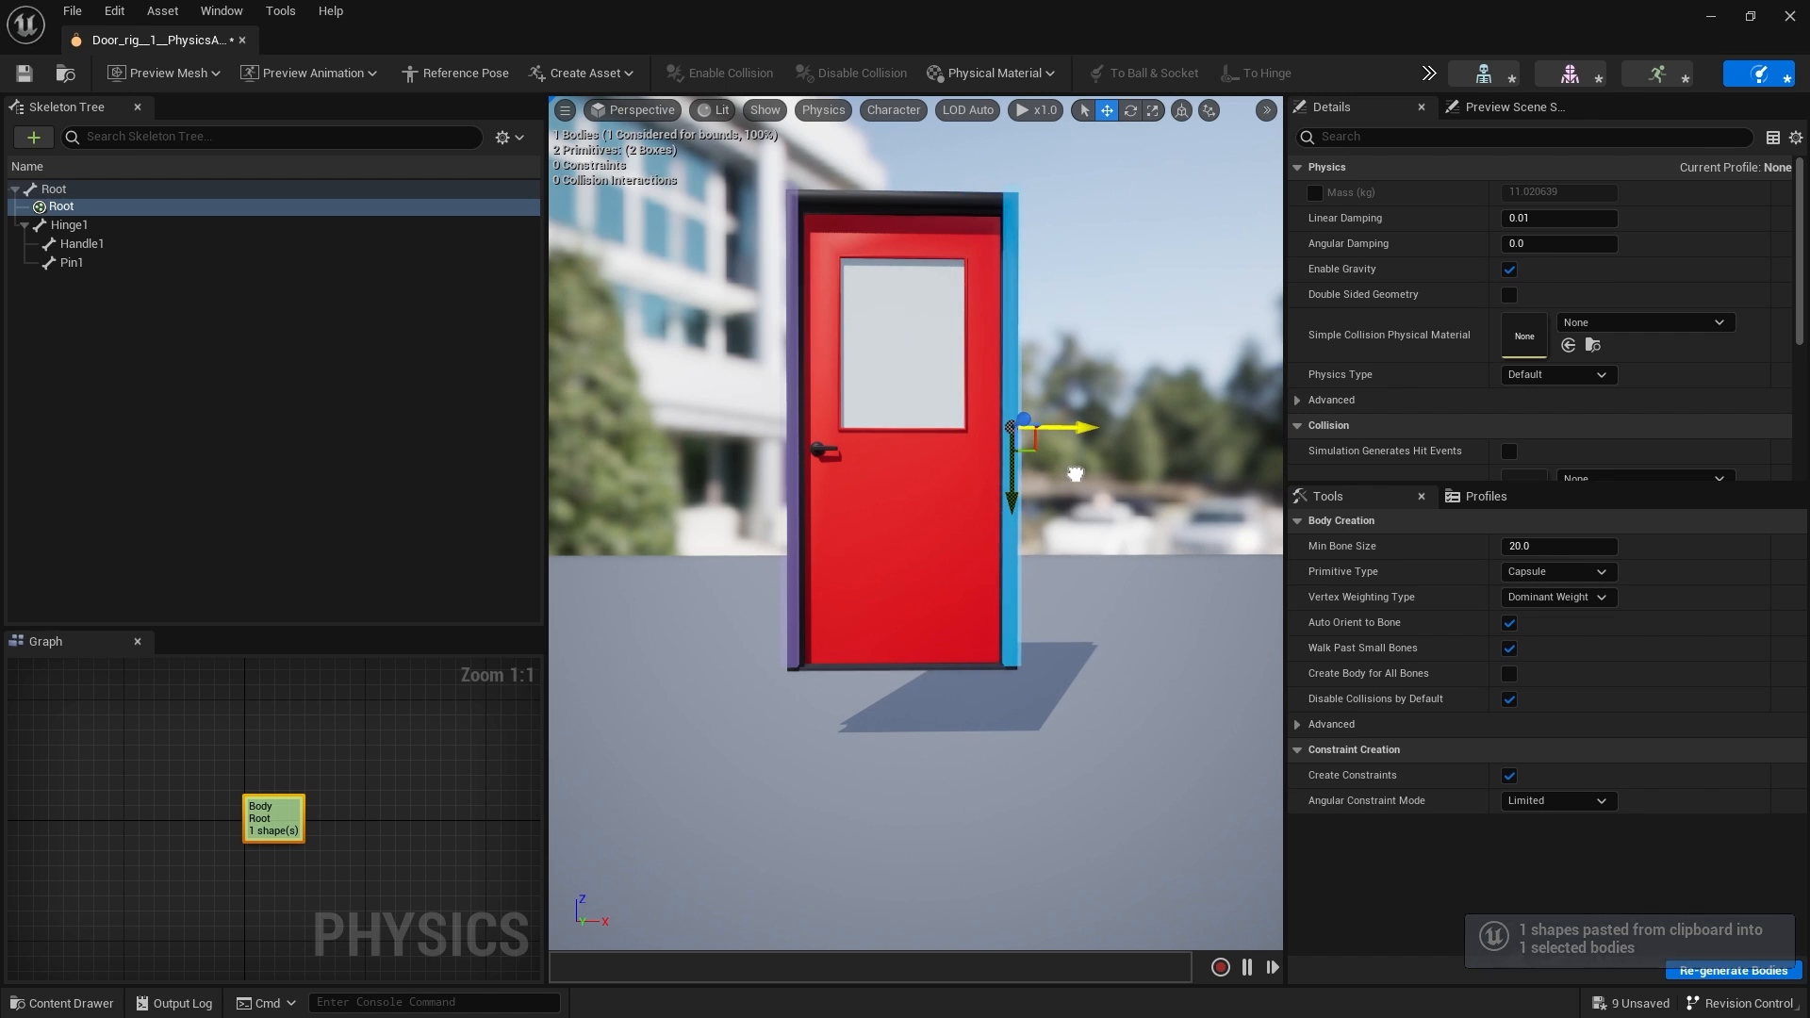
# Examine the two frame boxes from several angles and check where the Hinge1, Handle1 and Pin1 bones sit.
pyautogui.click(123, 224)
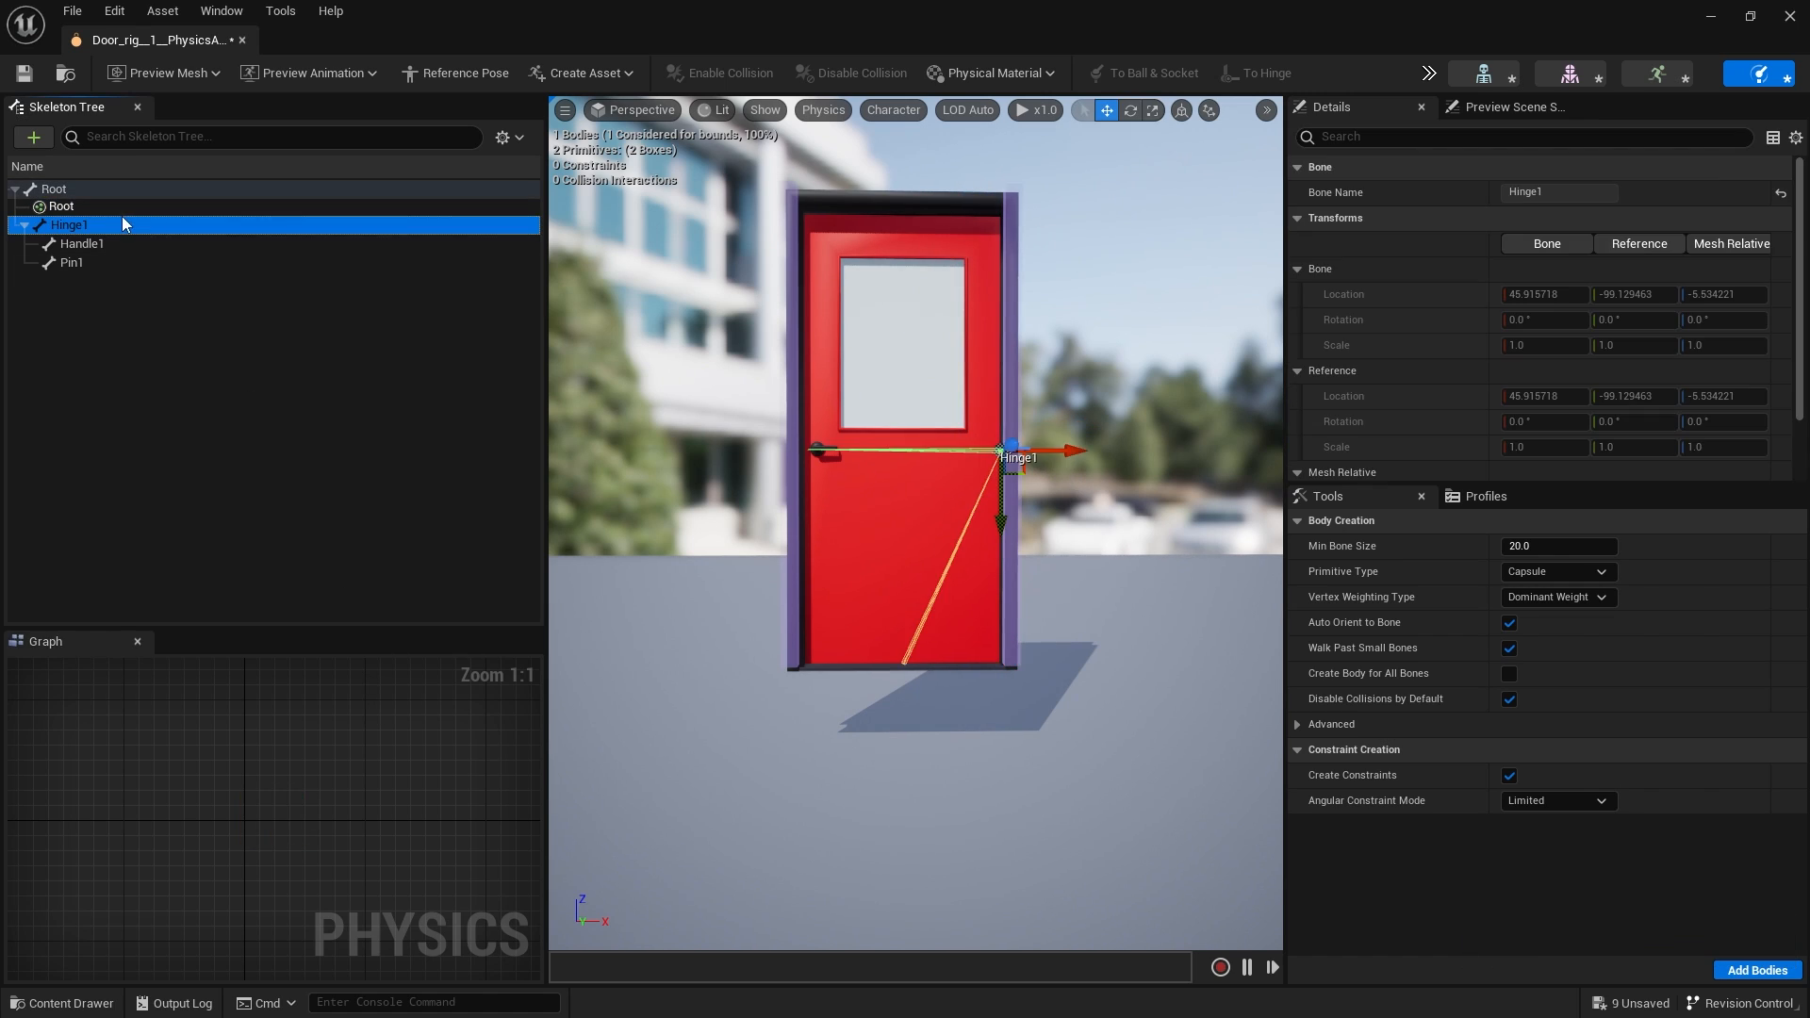
pyautogui.click(84, 207)
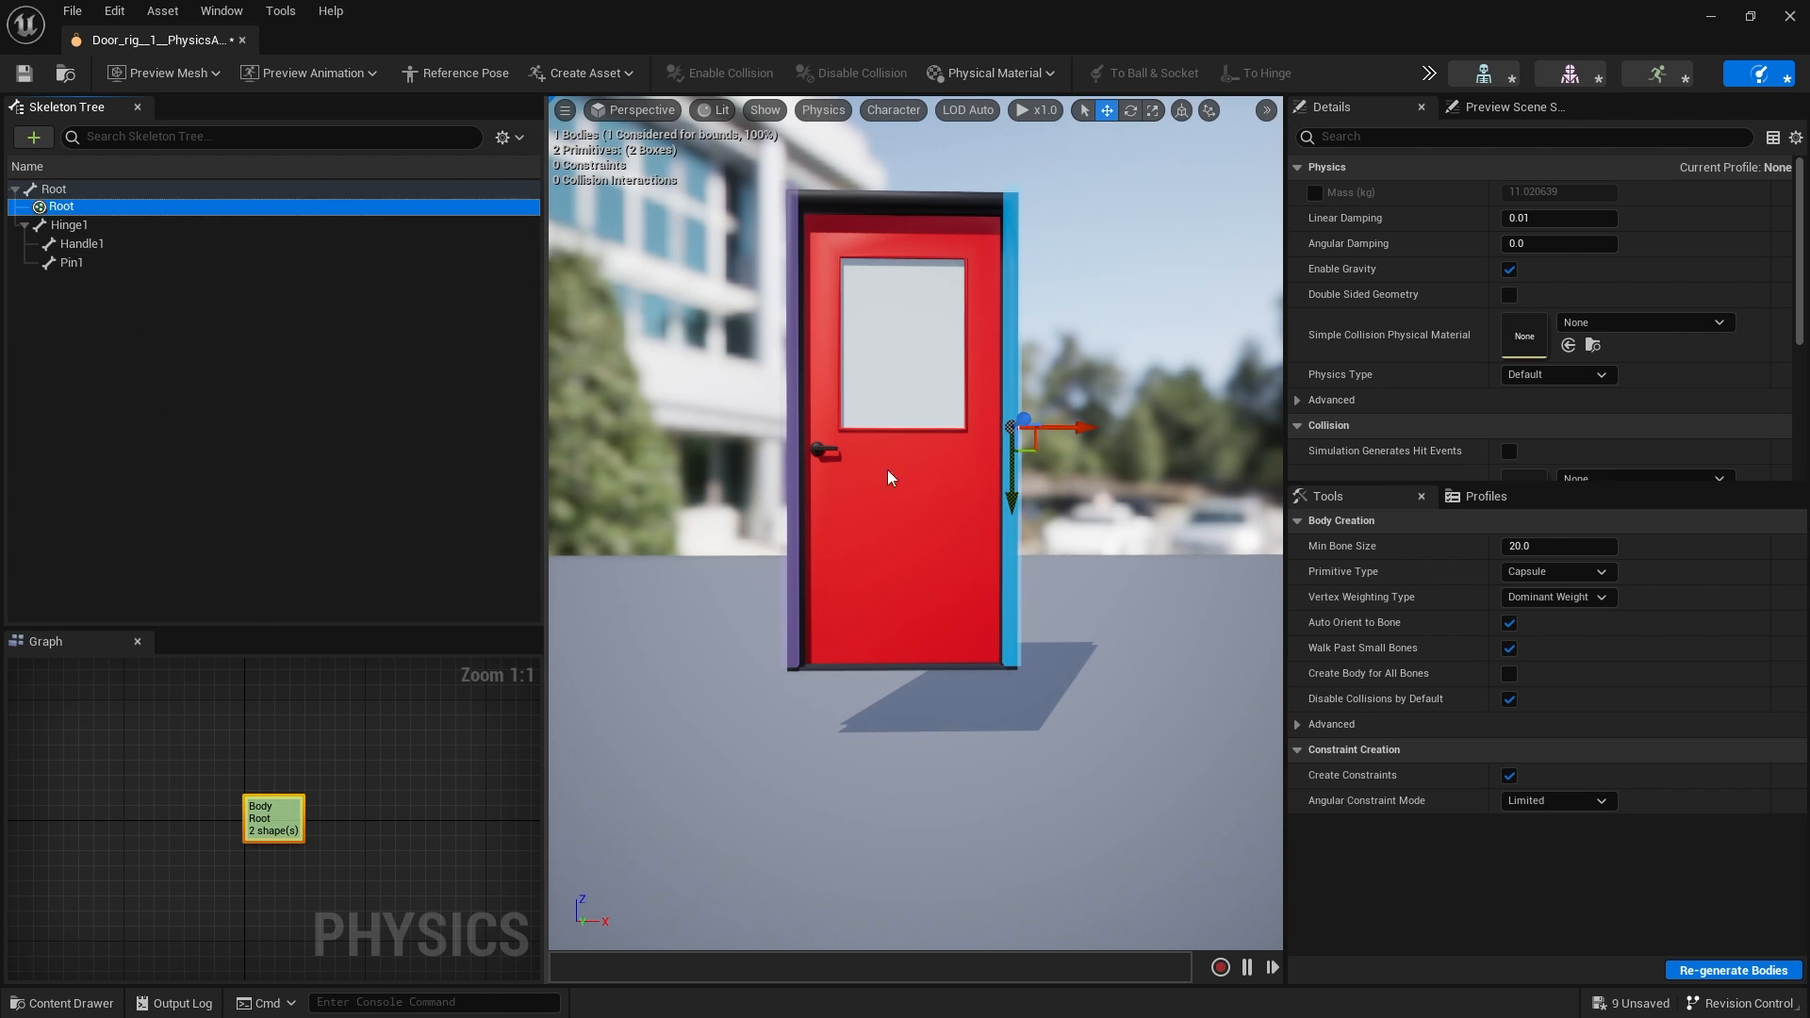
pyautogui.moveTo(1083, 656); pyautogui.dragTo(1038, 501)
pyautogui.keyDown('alt'); pyautogui.moveTo(859, 605); pyautogui.dragTo(942, 605); pyautogui.keyUp('alt')
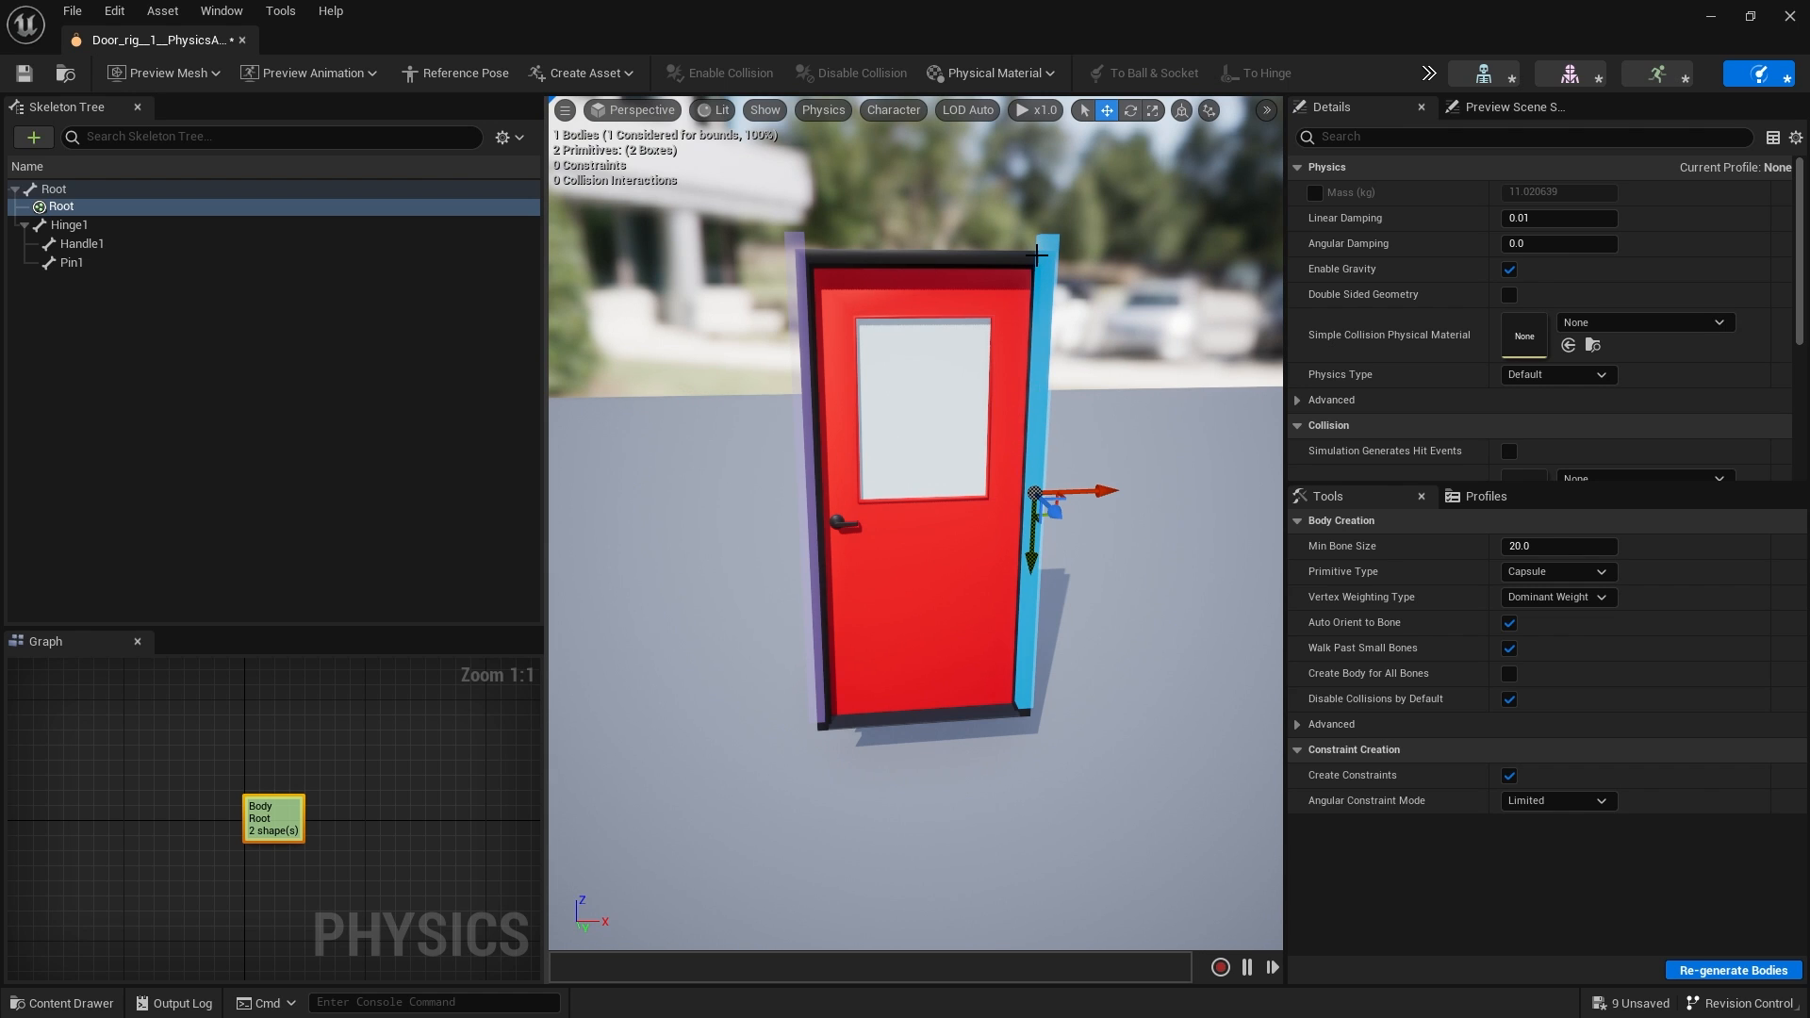
pyautogui.keyDown('alt'); pyautogui.moveTo(990, 760); pyautogui.dragTo(952, 492); pyautogui.keyUp('alt')
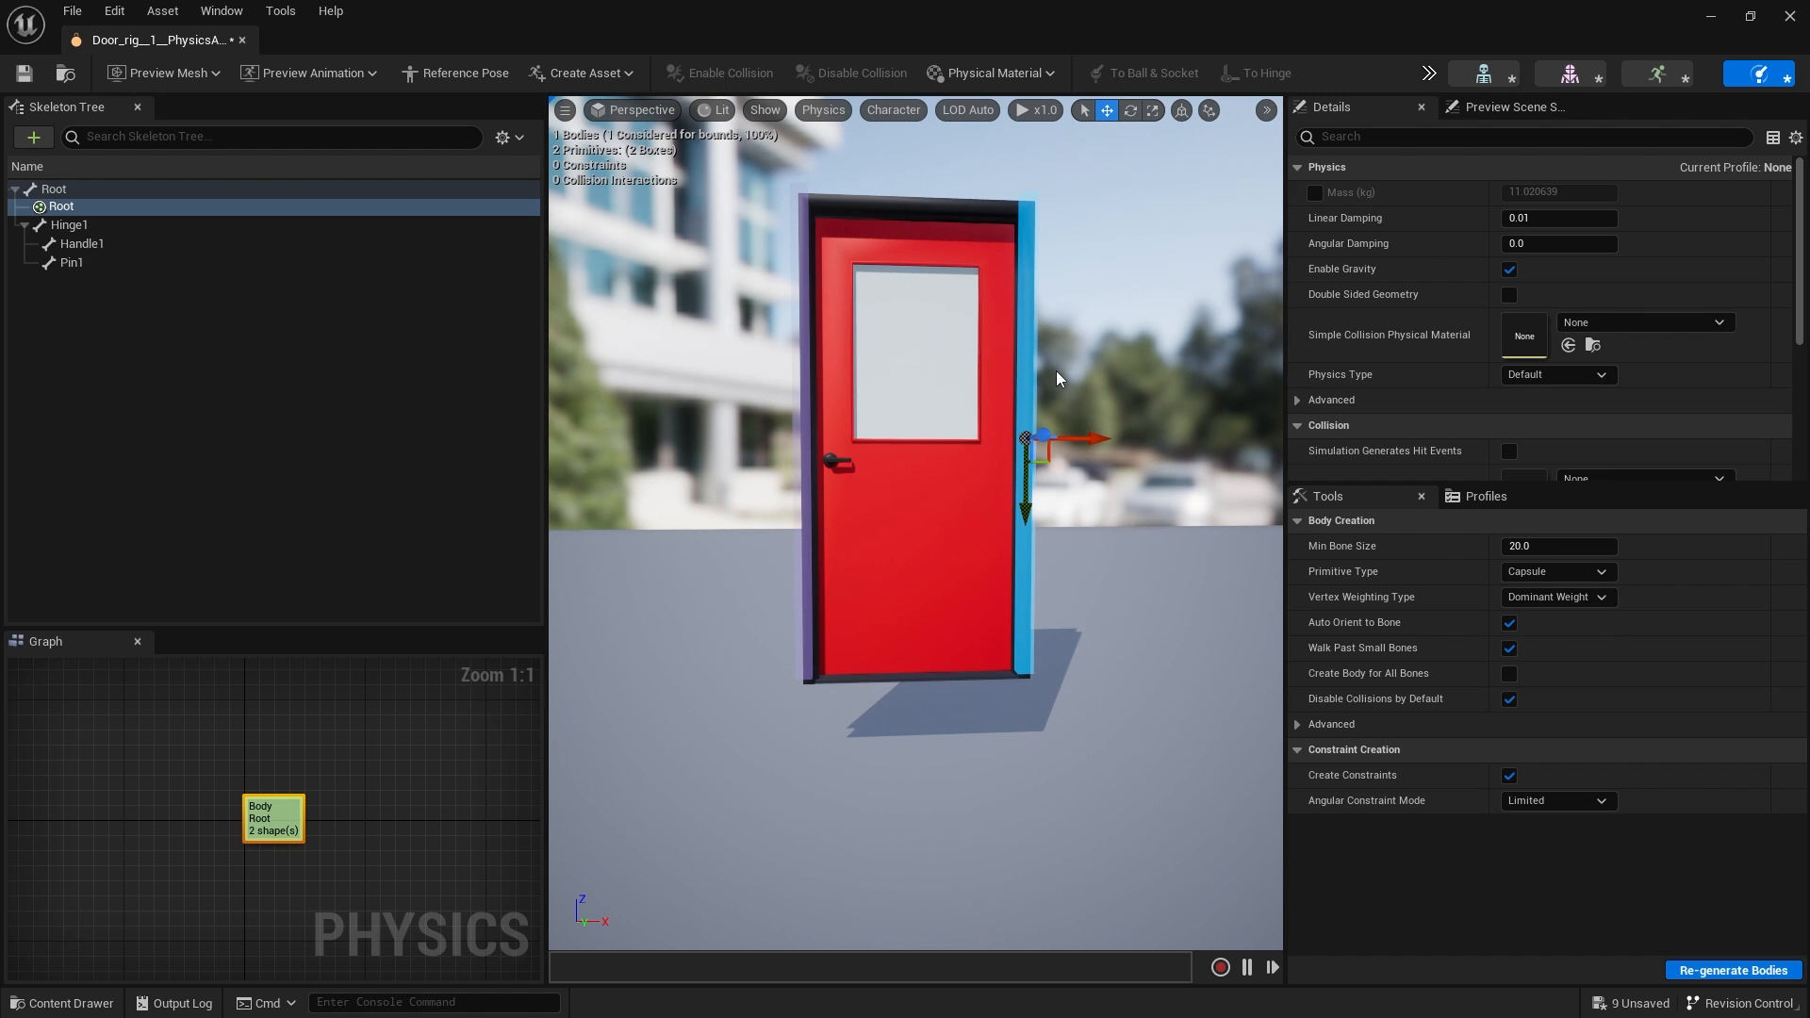
pyautogui.keyDown('alt'); pyautogui.moveTo(870, 611); pyautogui.dragTo(808, 303); pyautogui.keyUp('alt')
pyautogui.moveTo(882, 460)
pyautogui.keyDown('alt'); pyautogui.mouseDown()
pyautogui.moveTo(971, 401)
pyautogui.moveTo(882, 460)
pyautogui.mouseUp(); pyautogui.keyUp('alt')
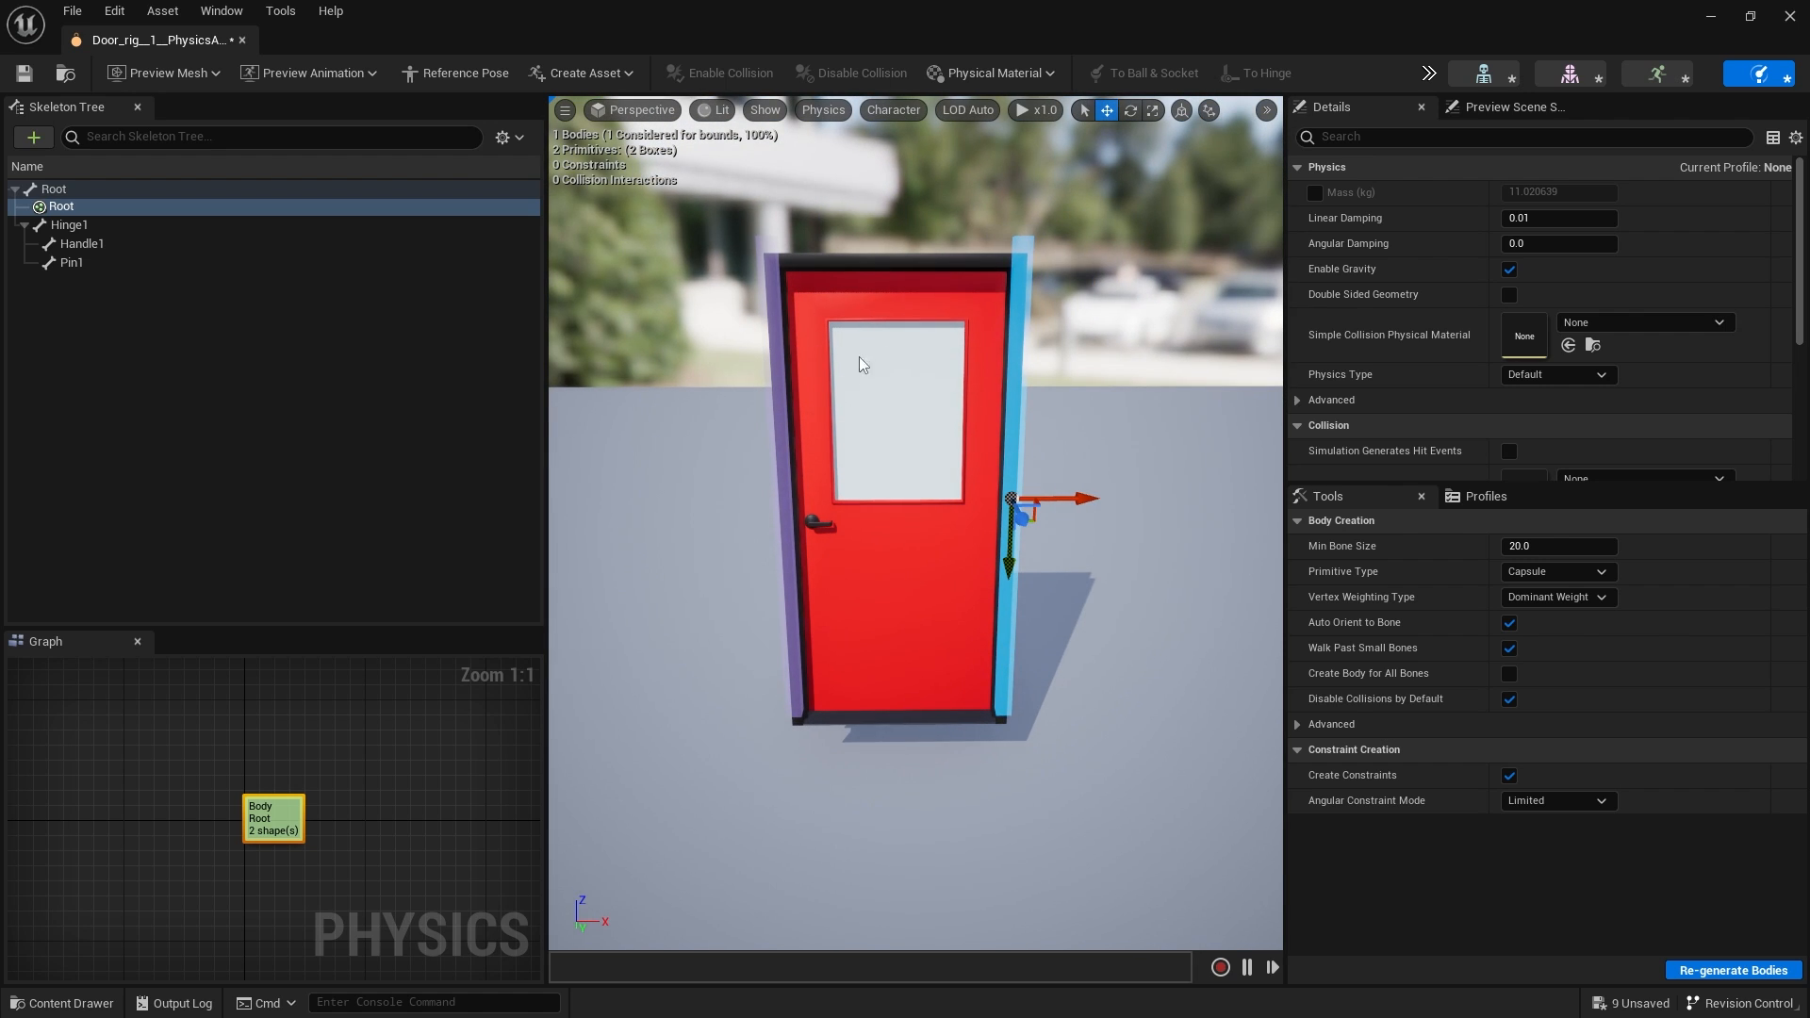
pyautogui.click(87, 228)
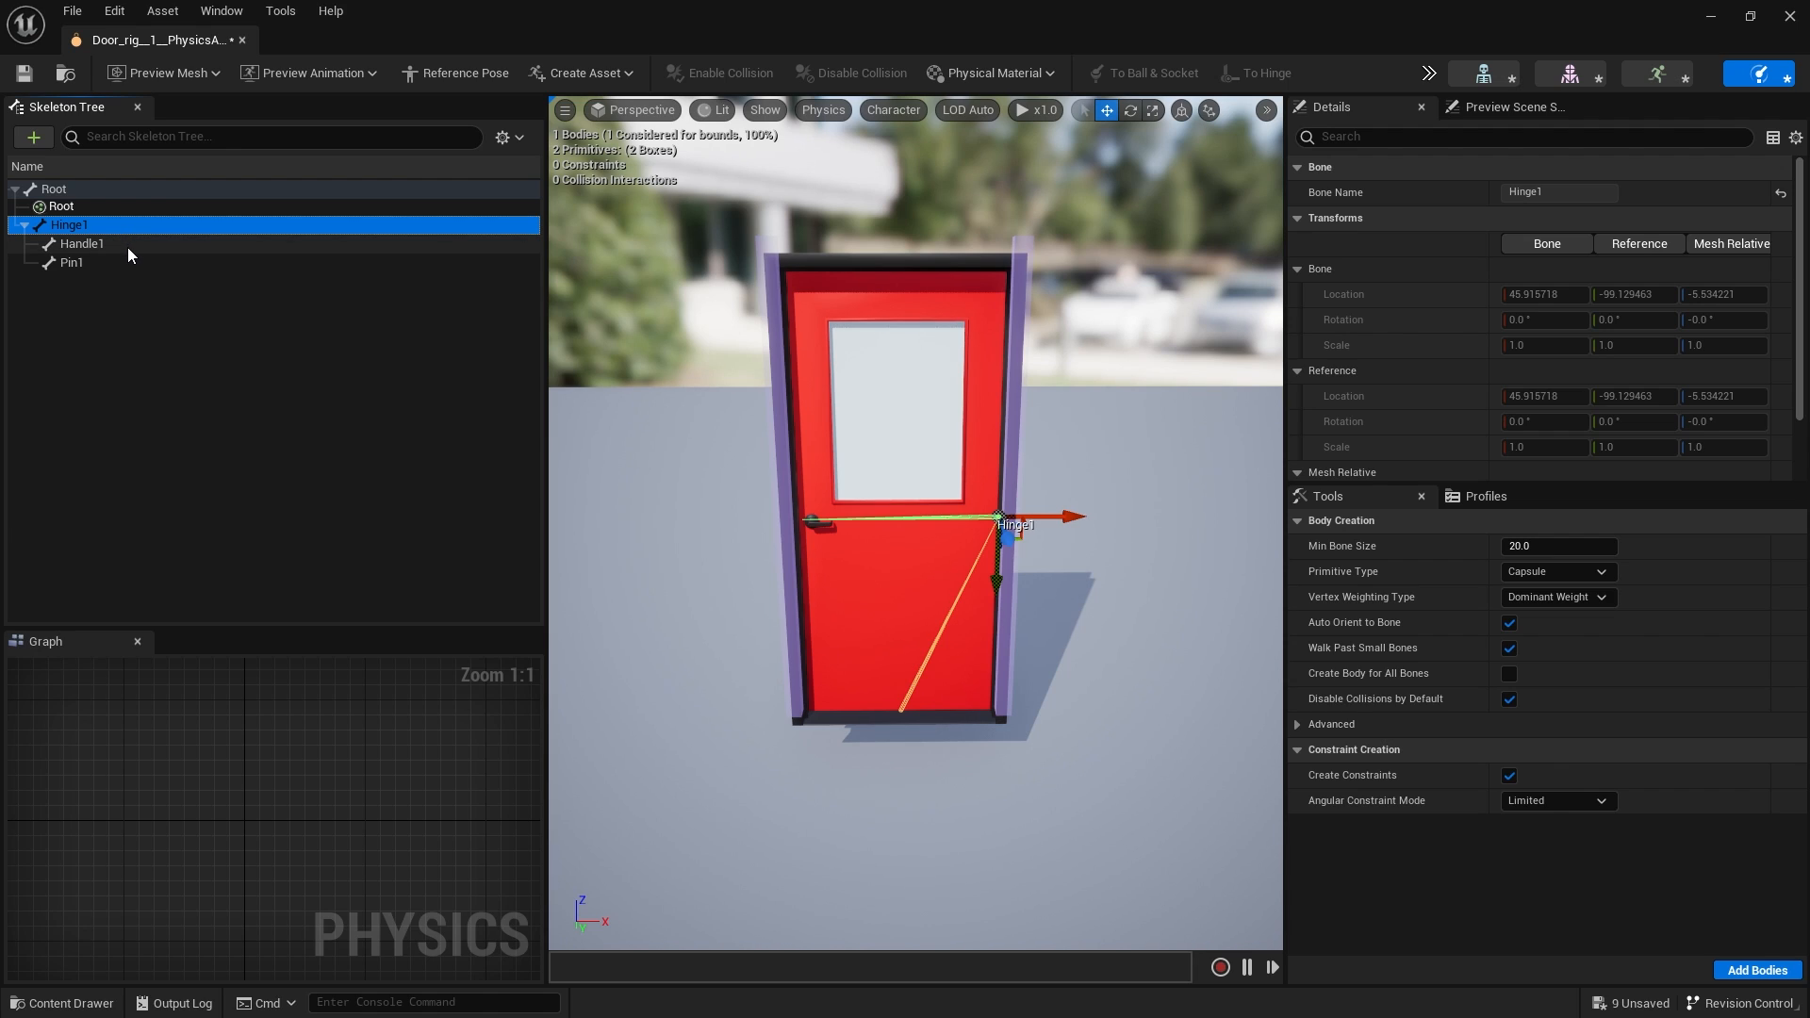
pyautogui.click(127, 247)
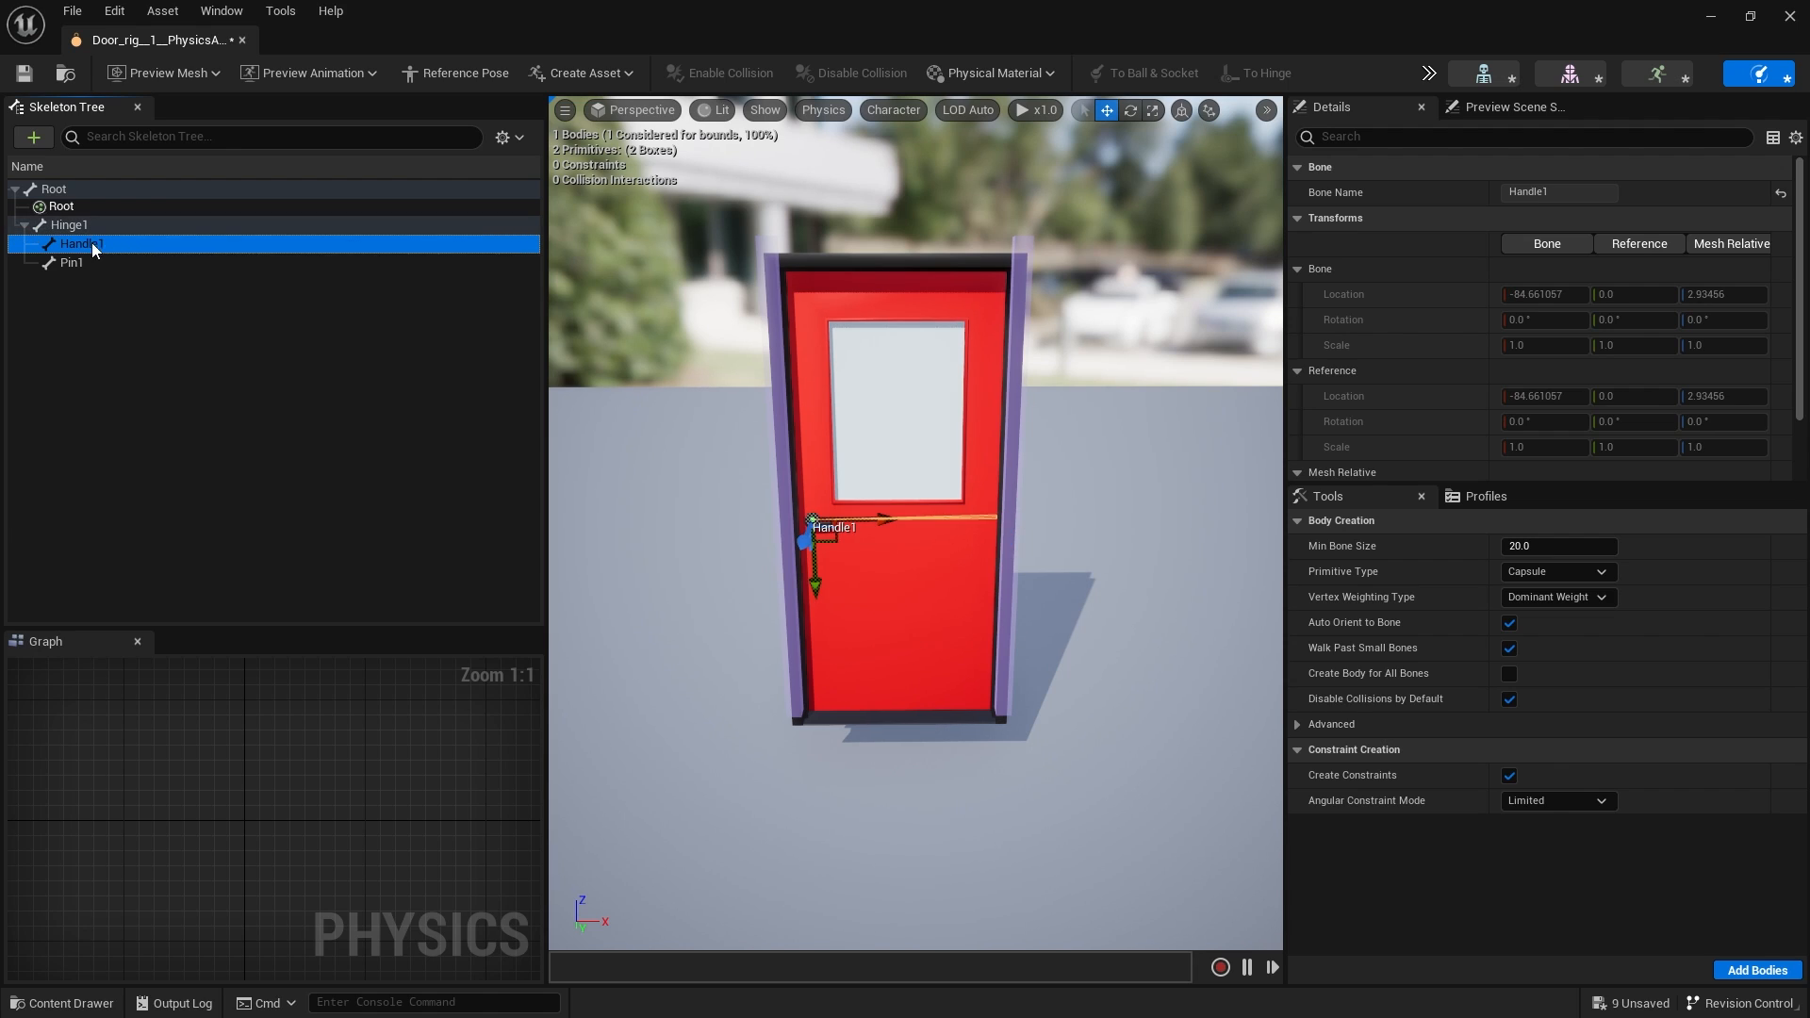
pyautogui.click(116, 260)
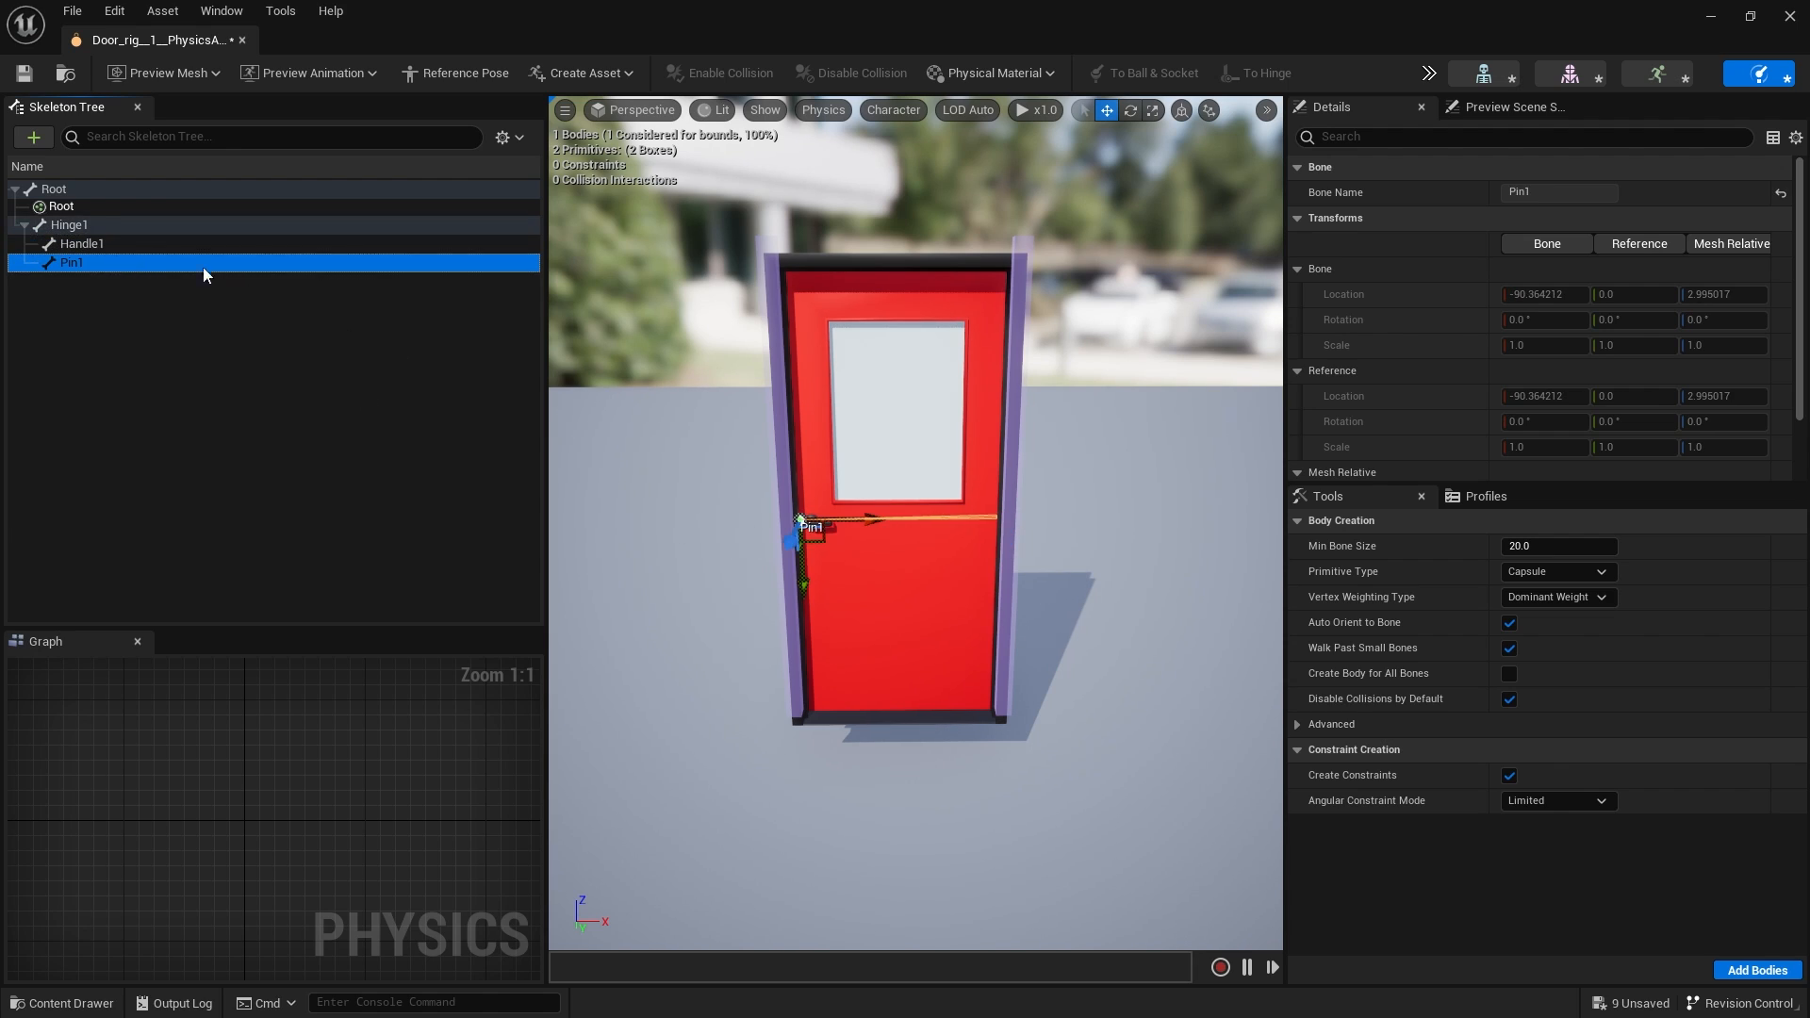
# Add a box collision shape to the Hinge1 bone.
pyautogui.click(100, 220)
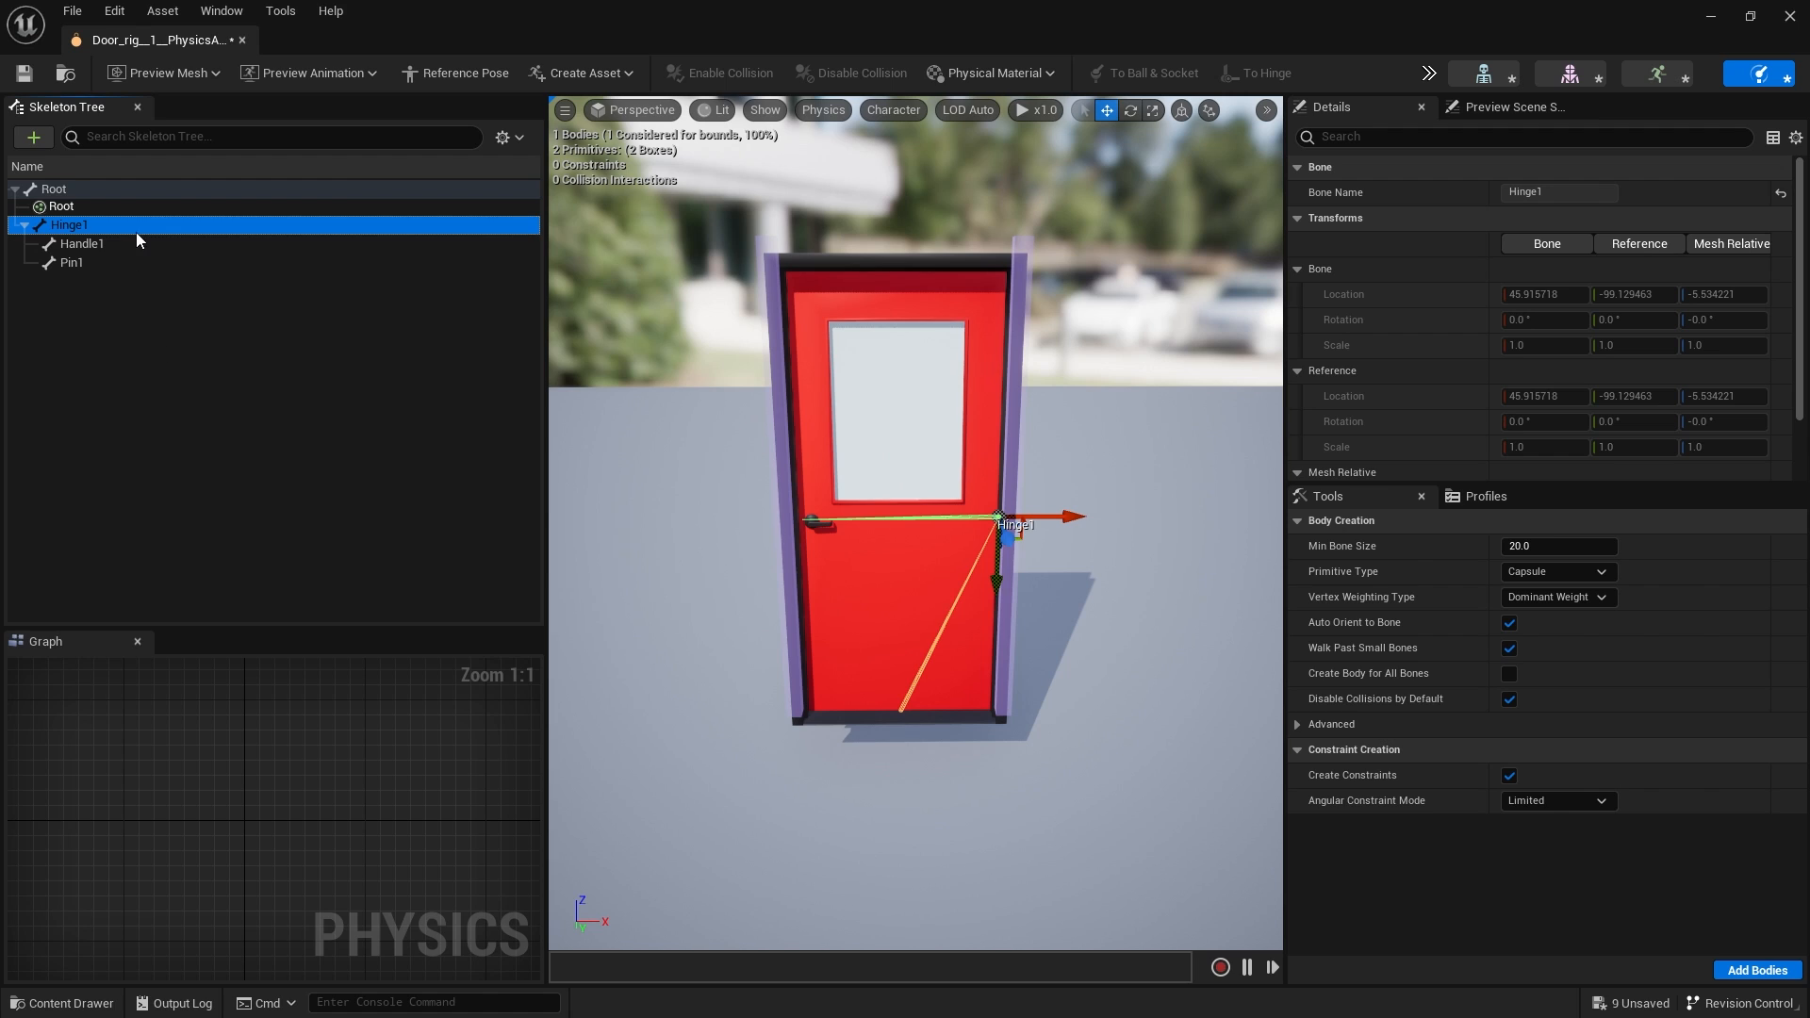
pyautogui.rightClick(93, 231)
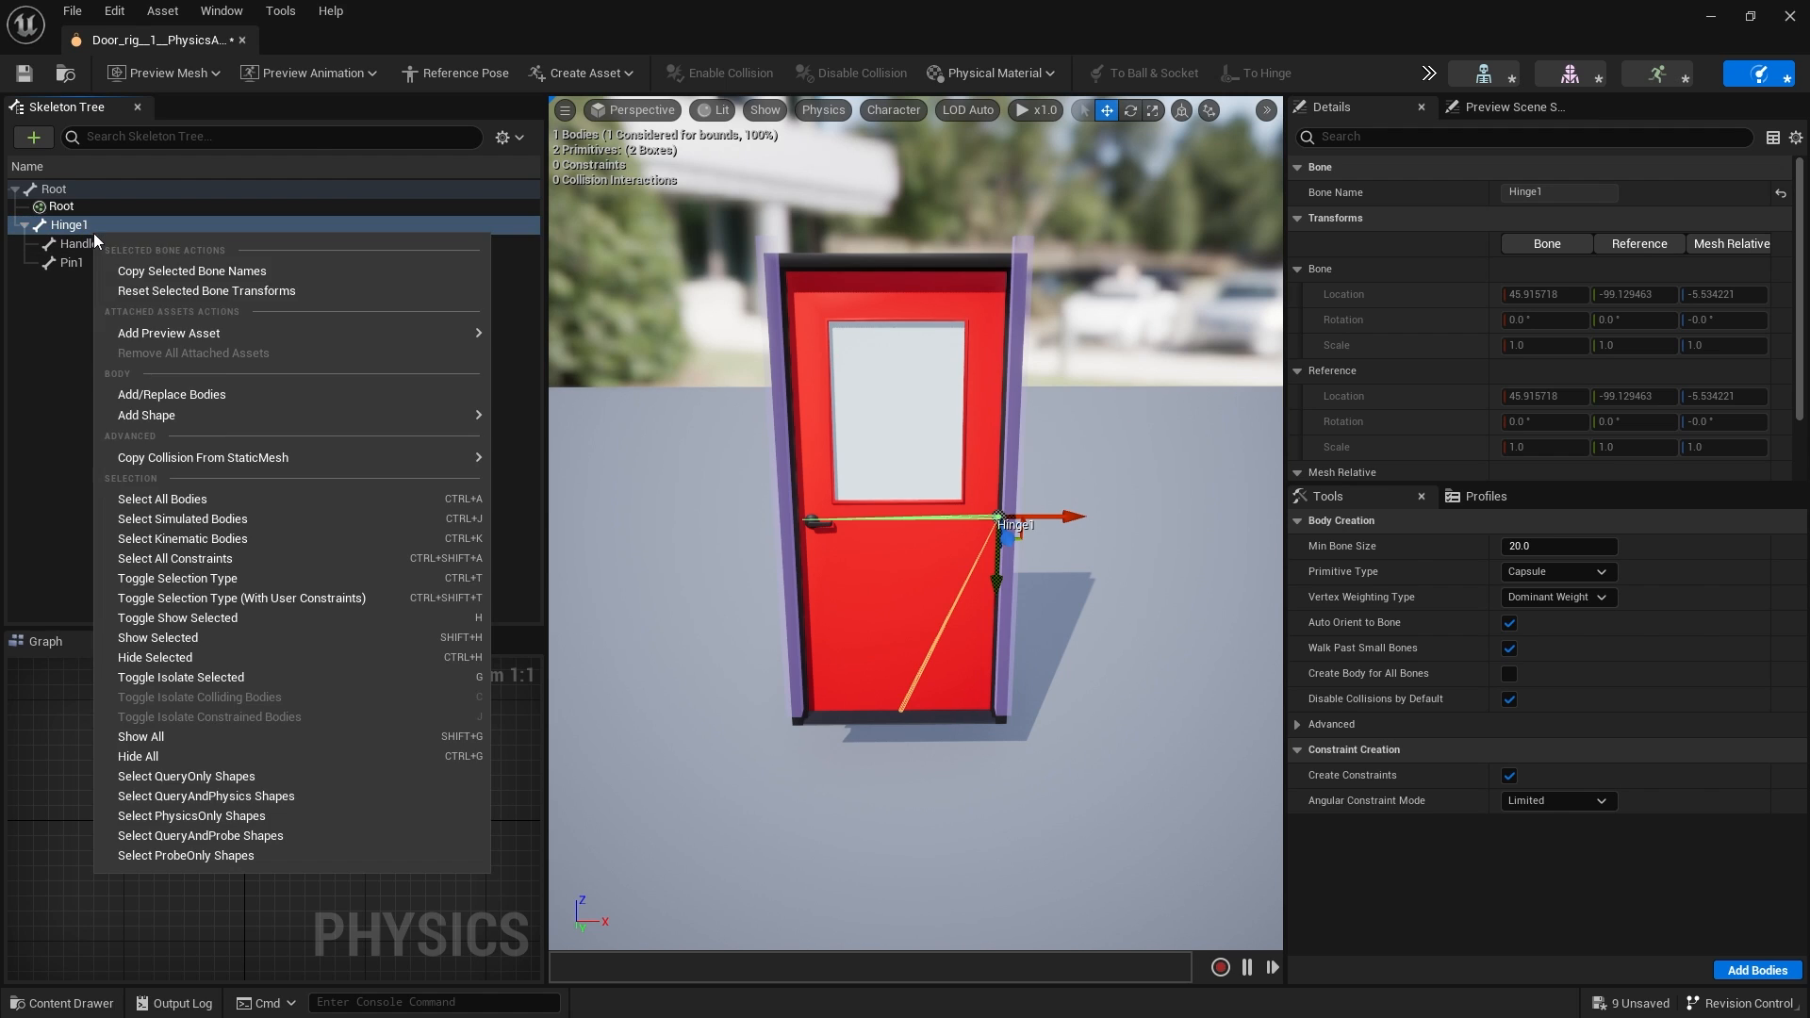
pyautogui.moveTo(285, 416)
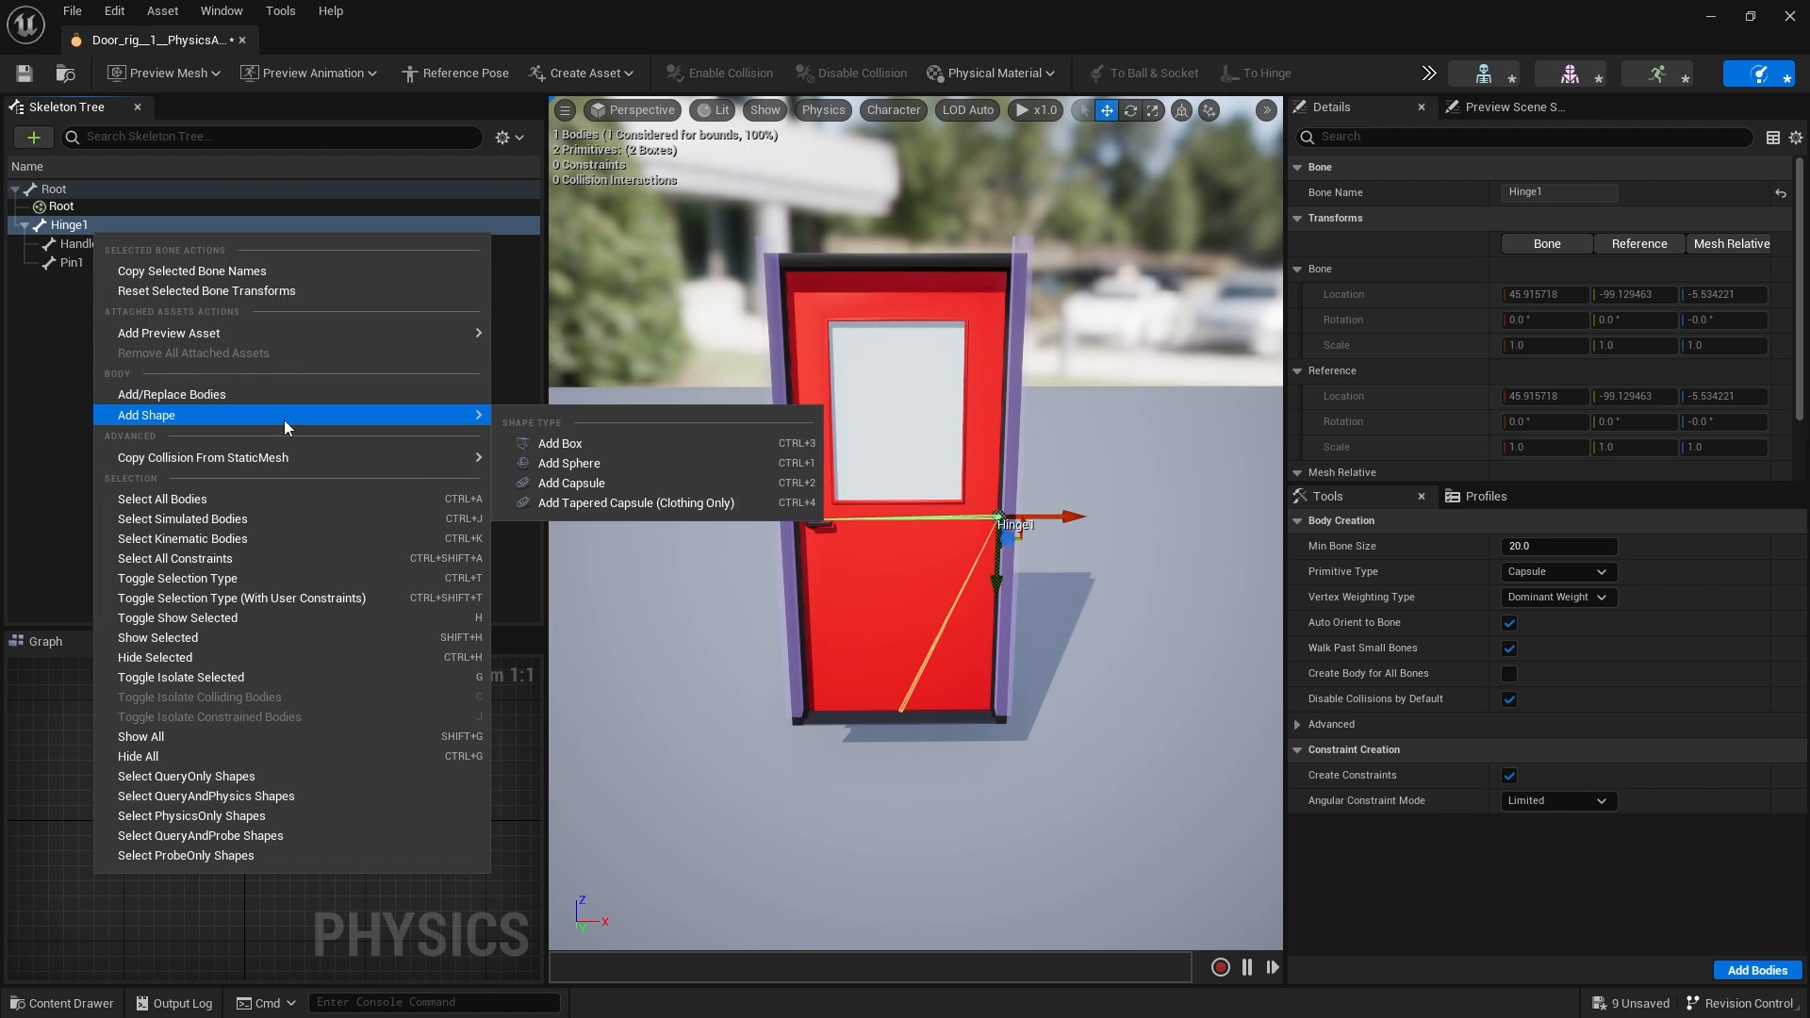
pyautogui.click(561, 444)
# Move the Hinge1 box to the middle of the door panel and widen it to span the panel between the posts.
pyautogui.moveTo(1065, 516); pyautogui.dragTo(977, 519)
pyautogui.press('r')
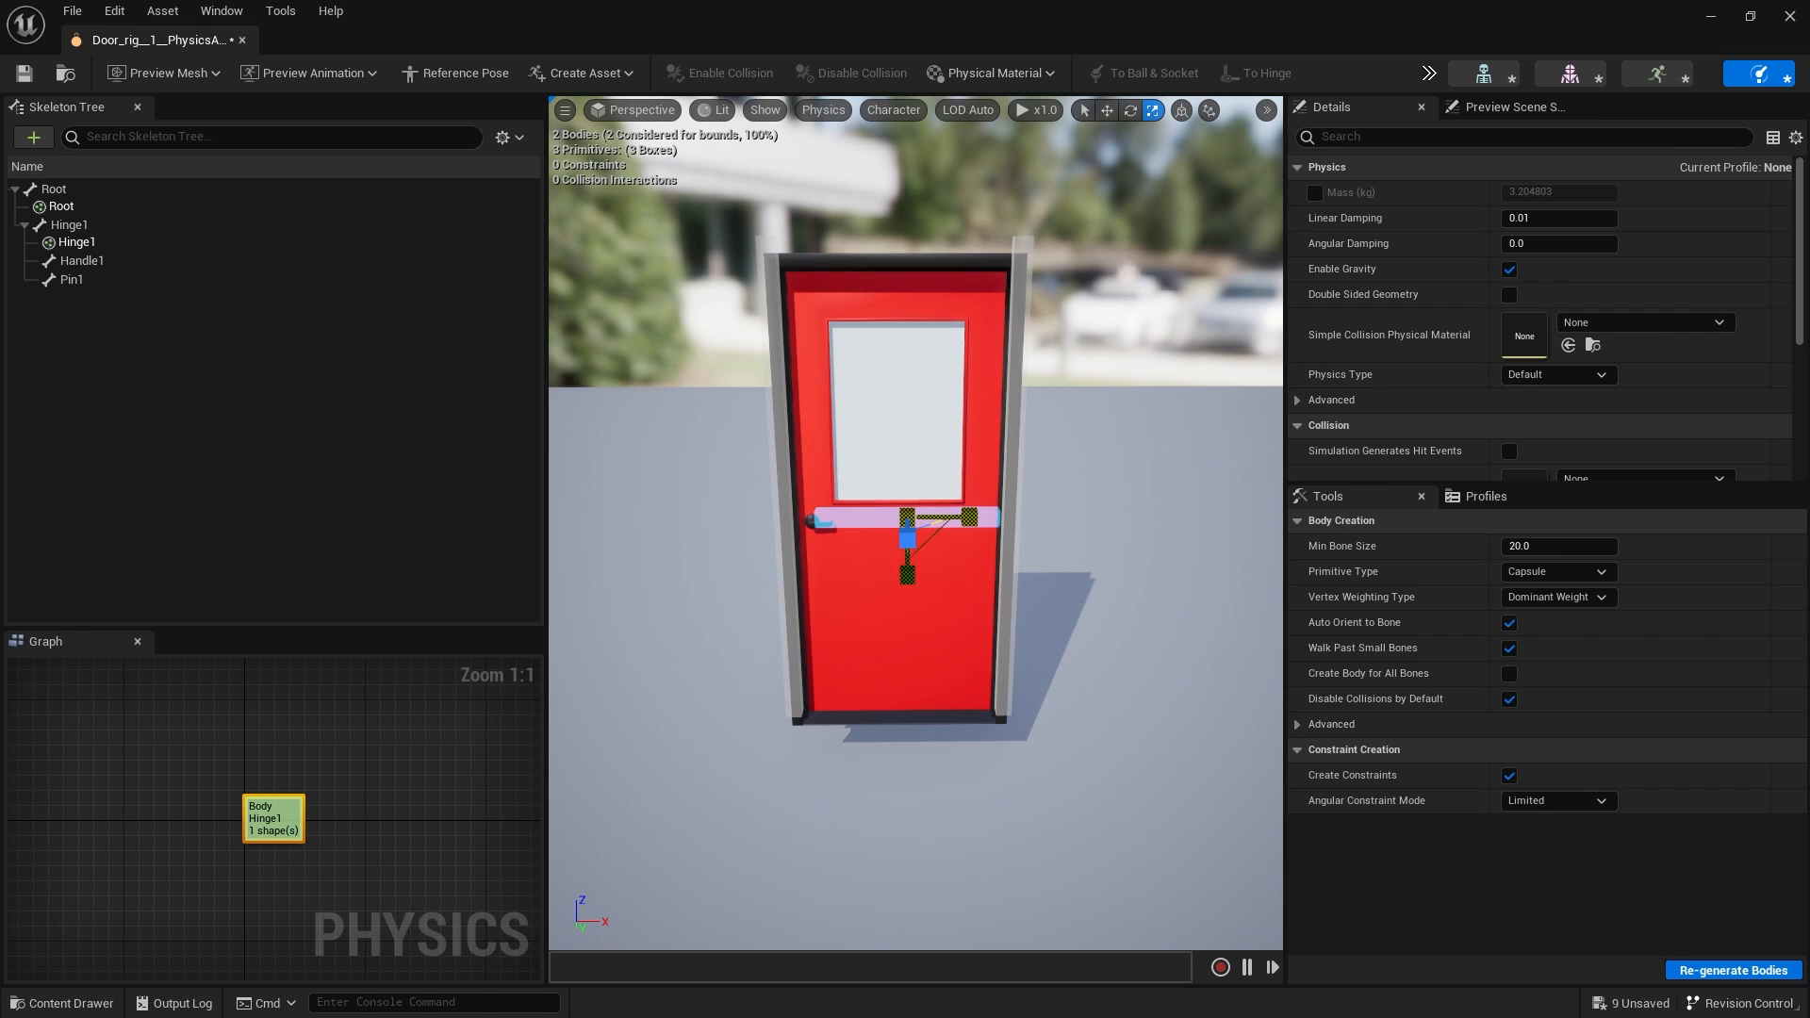
pyautogui.press('w')
pyautogui.moveTo(969, 519); pyautogui.dragTo(961, 520)
pyautogui.press('r')
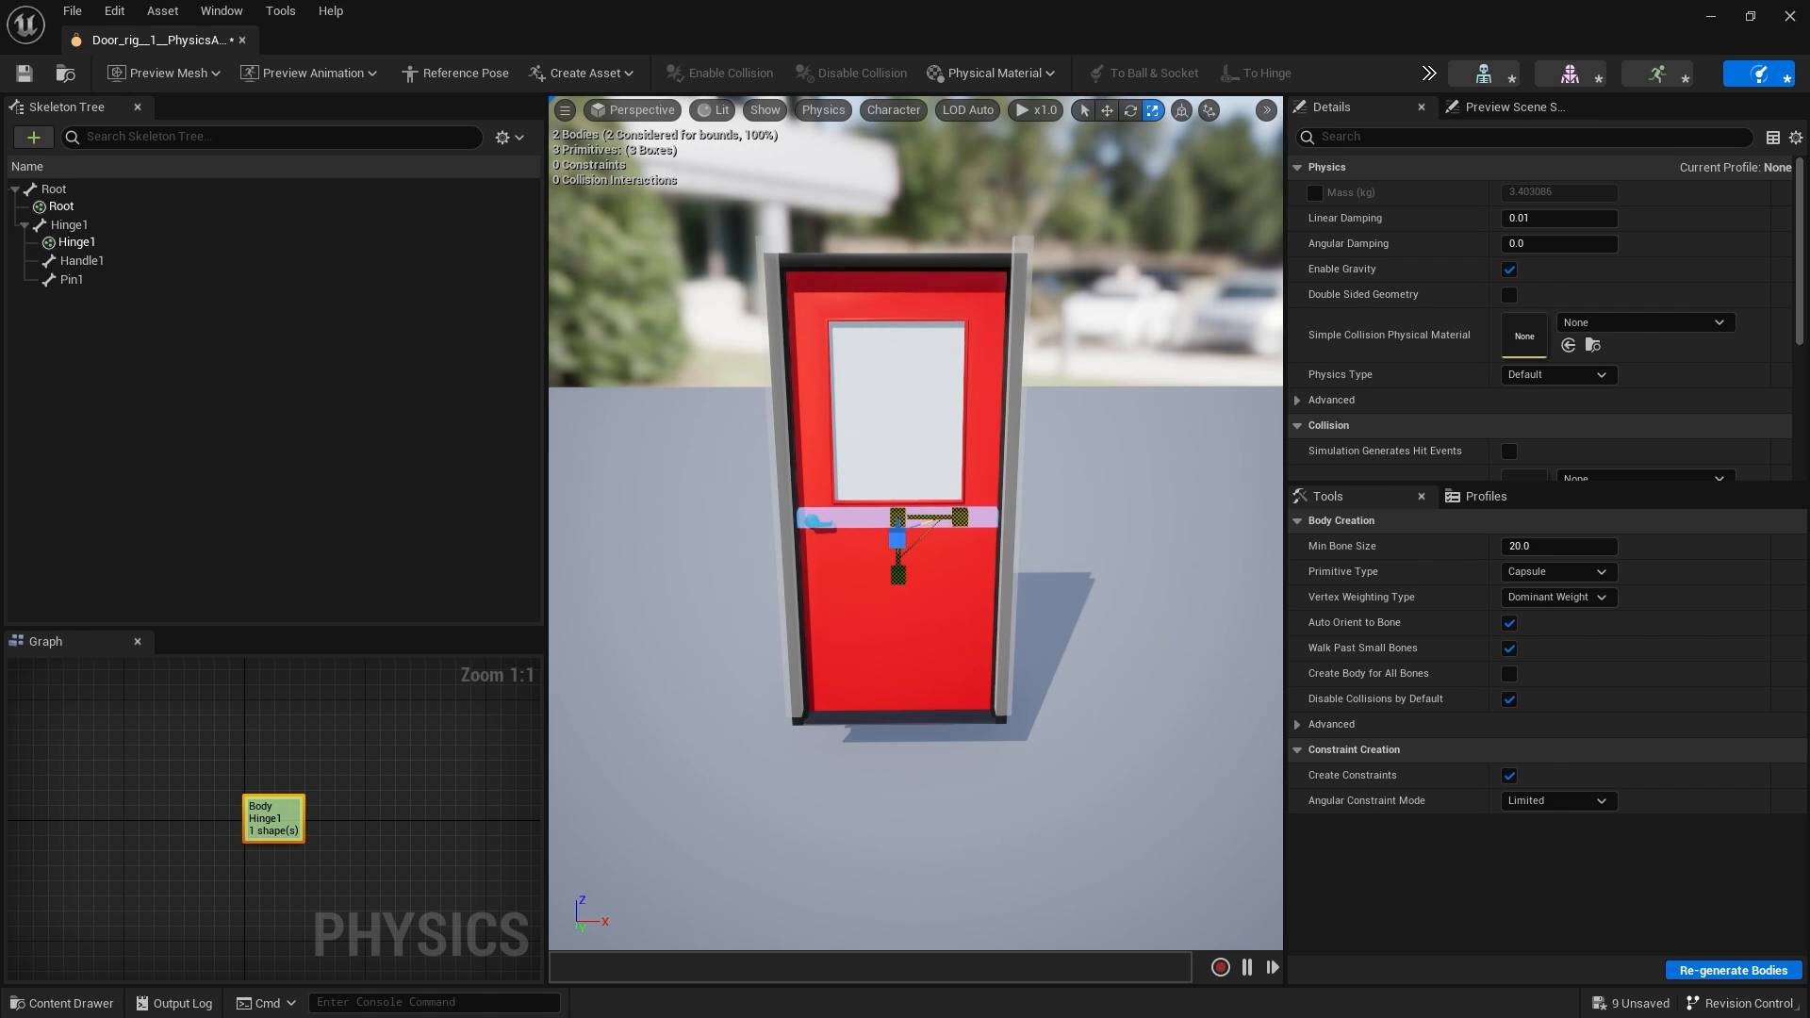
# Scale the Hinge1 box to the door panel's full height and align it vertically with the panel.
pyautogui.moveTo(896, 574); pyautogui.dragTo(896, 811)
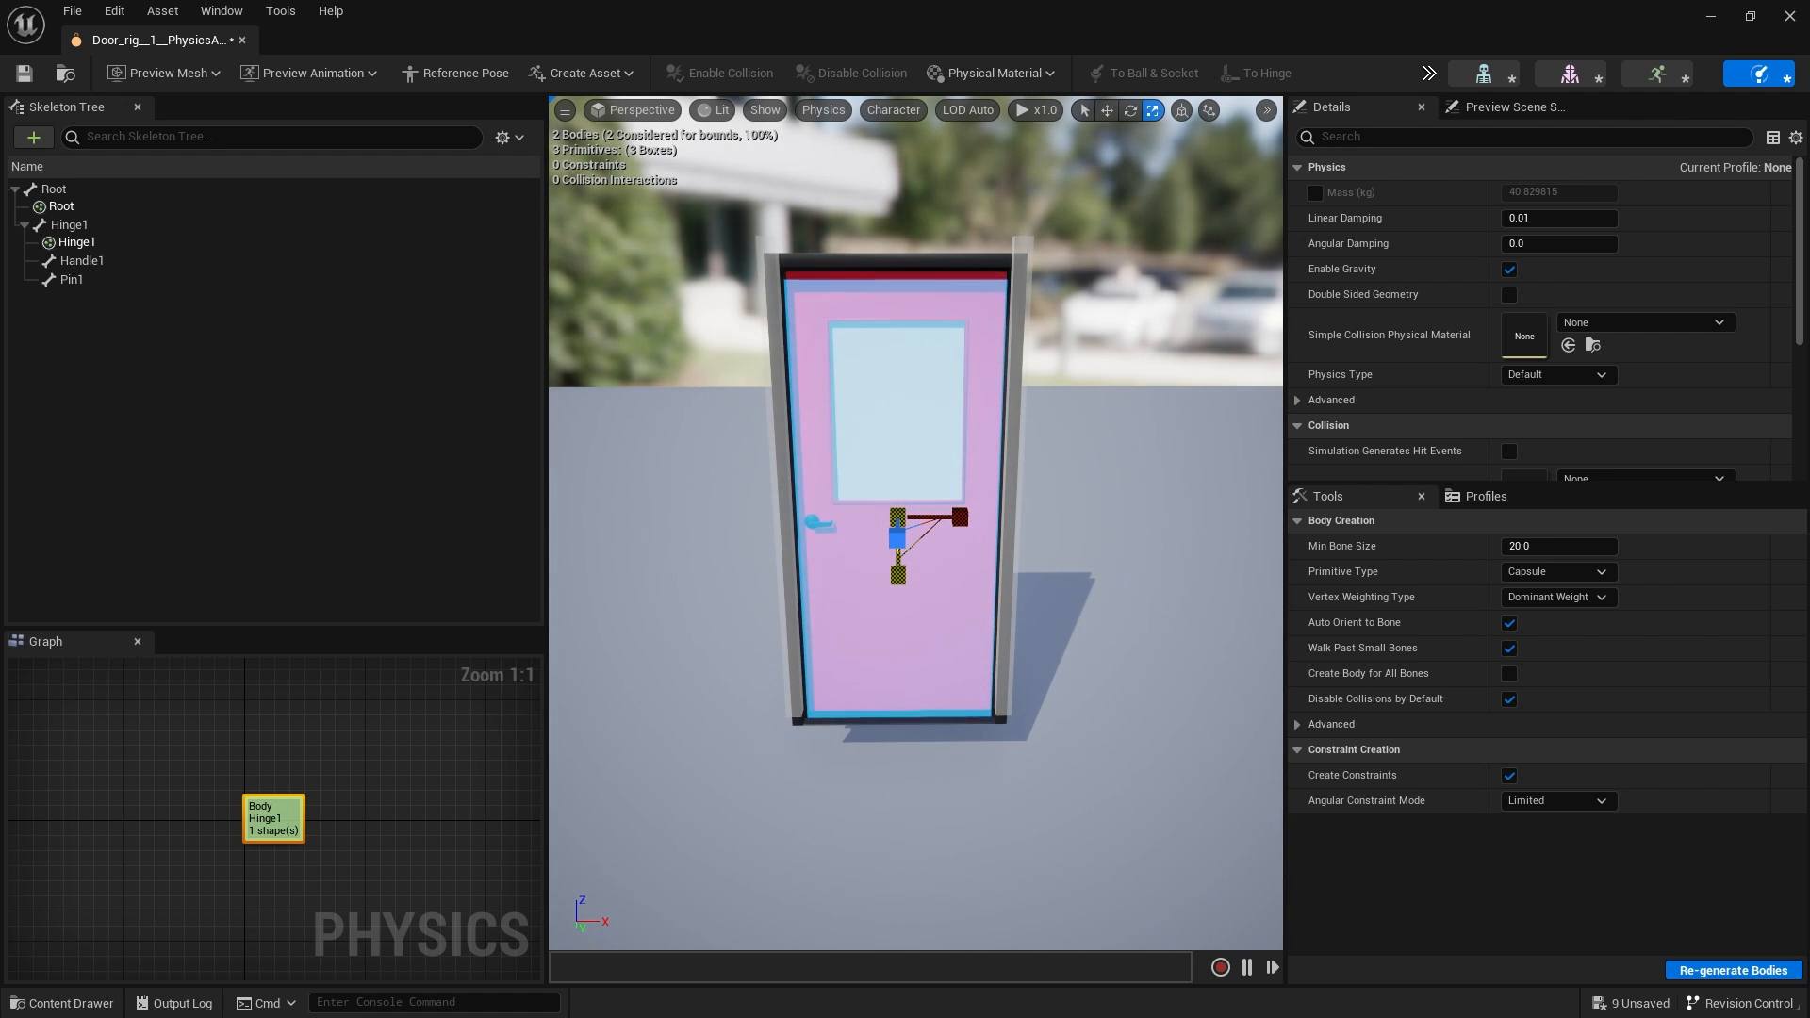
pyautogui.press('w')
pyautogui.moveTo(902, 589)
pyautogui.mouseDown()
pyautogui.moveTo(899, 570)
pyautogui.moveTo(900, 585)
pyautogui.mouseUp()
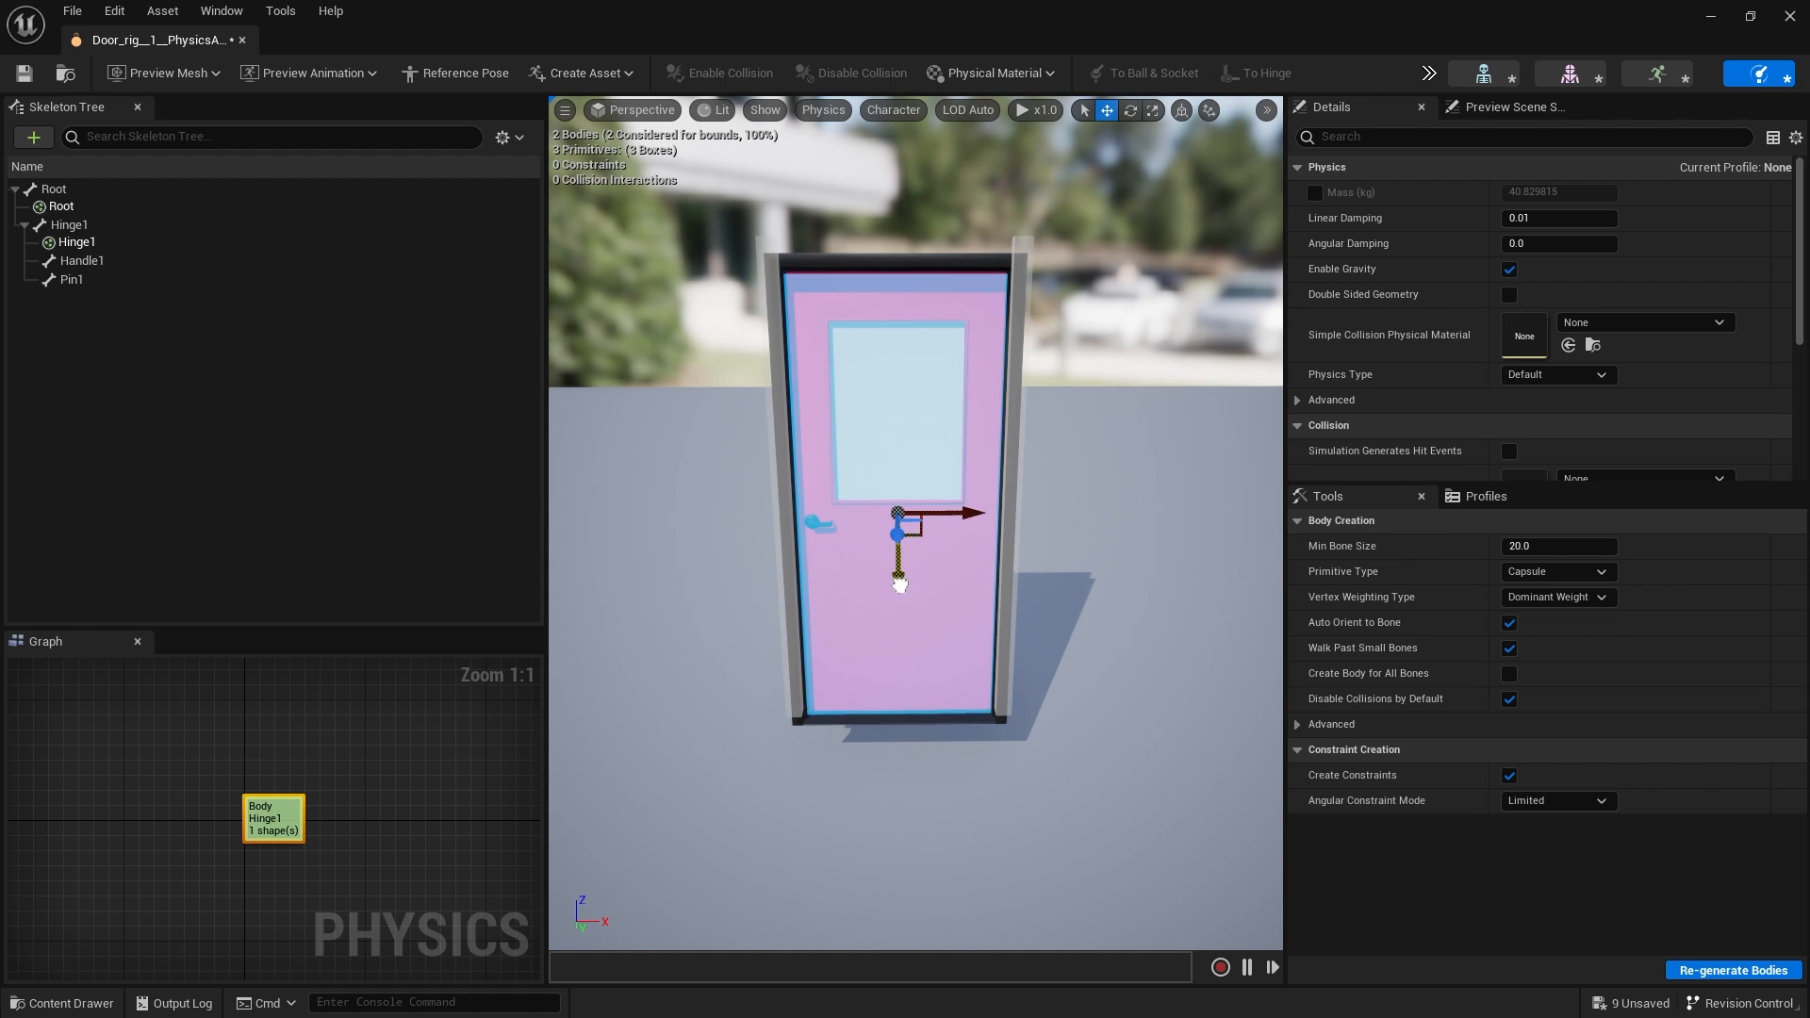
# Adjust the Hinge1 box's depth so it lines up with the door panel, checking the fit from several angles.
pyautogui.keyDown('alt'); pyautogui.moveTo(907, 500); pyautogui.dragTo(584, 513); pyautogui.keyUp('alt')
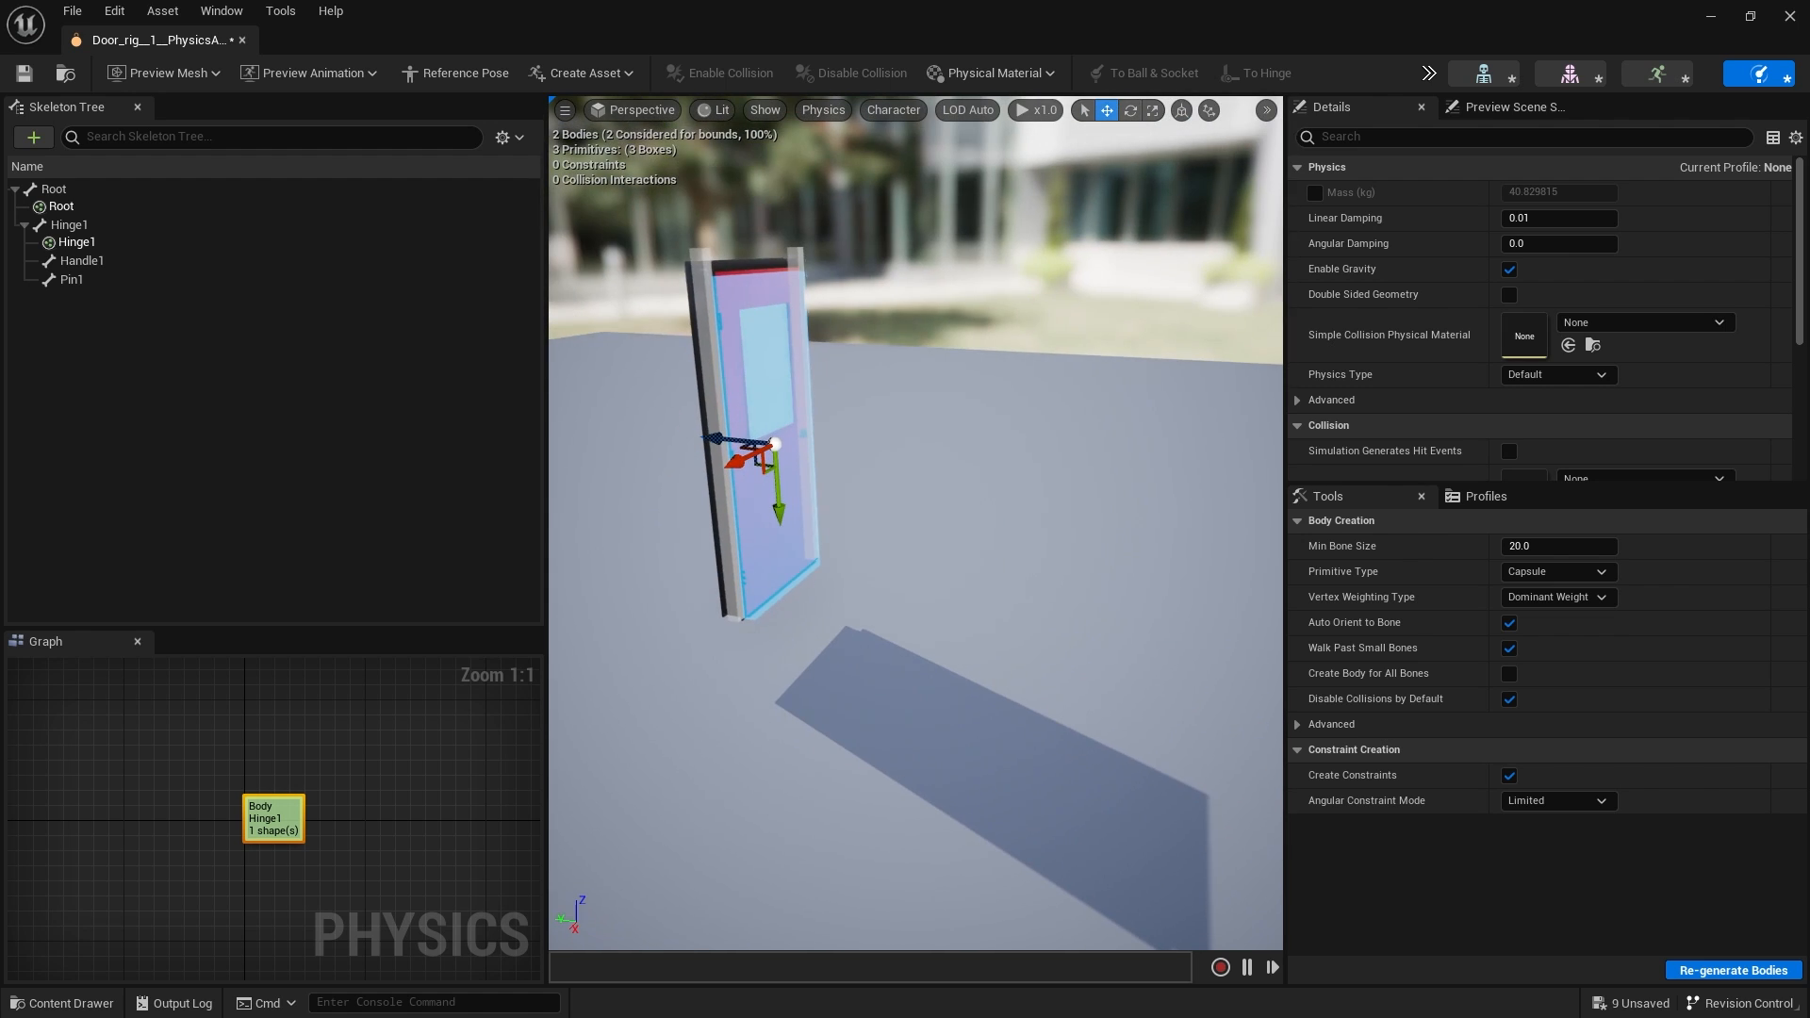
pyautogui.keyDown('alt'); pyautogui.moveTo(1016, 679); pyautogui.dragTo(1008, 778); pyautogui.keyUp('alt')
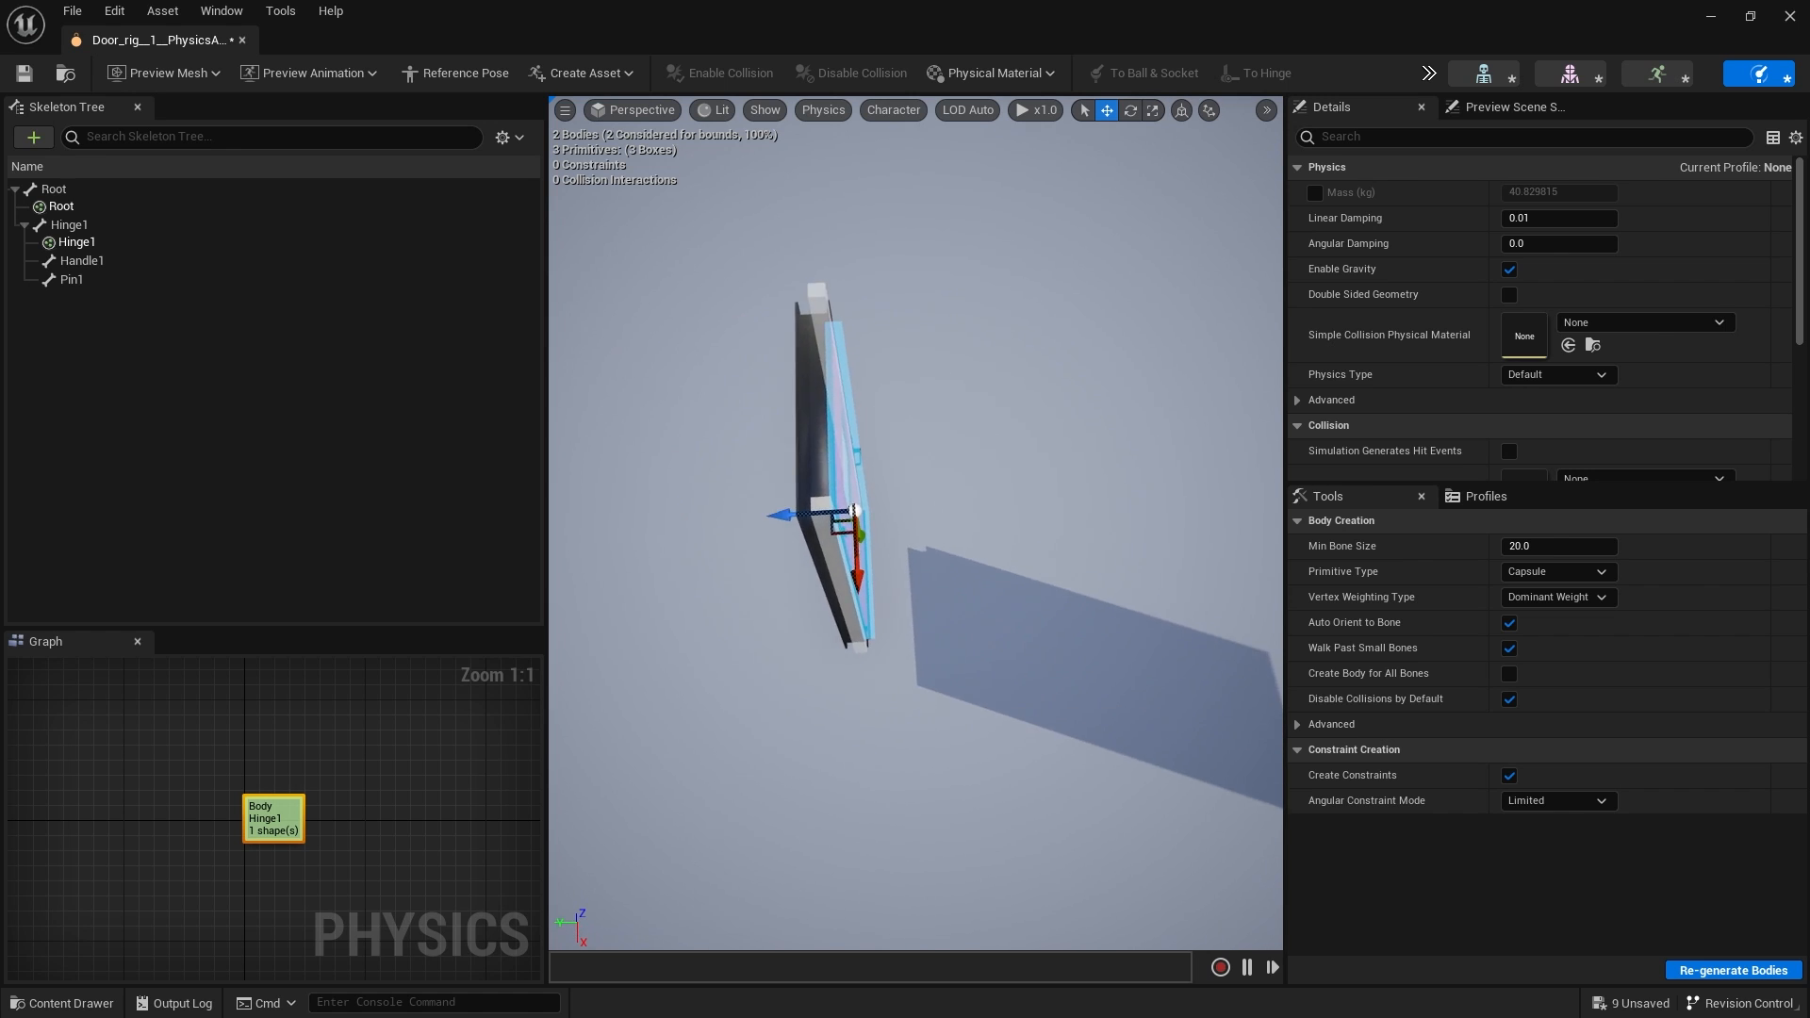
pyautogui.keyDown('alt'); pyautogui.moveTo(1009, 778); pyautogui.dragTo(1131, 778, button='middle'); pyautogui.keyUp('alt')
pyautogui.keyDown('alt'); pyautogui.moveTo(1245, 615); pyautogui.dragTo(803, 620, button='middle'); pyautogui.keyUp('alt')
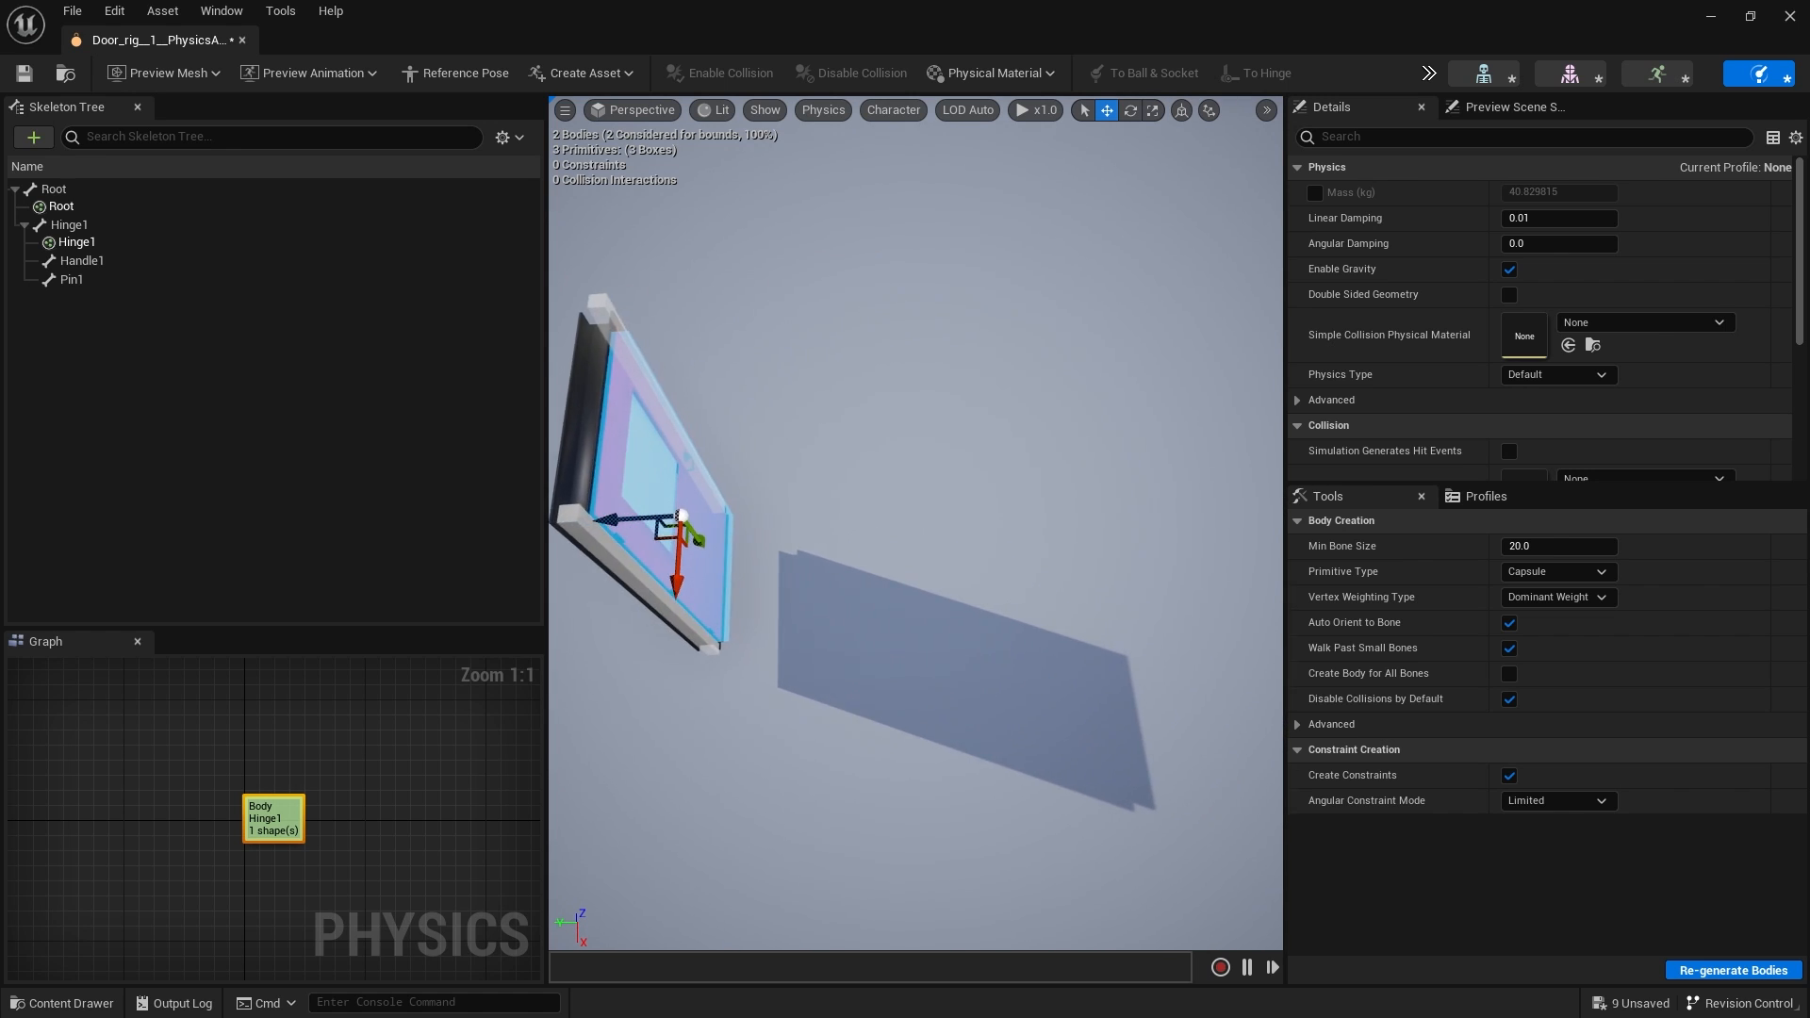
pyautogui.keyDown('alt'); pyautogui.moveTo(1025, 600); pyautogui.dragTo(1071, 620); pyautogui.keyUp('alt')
pyautogui.moveTo(666, 633); pyautogui.dragTo(660, 645)
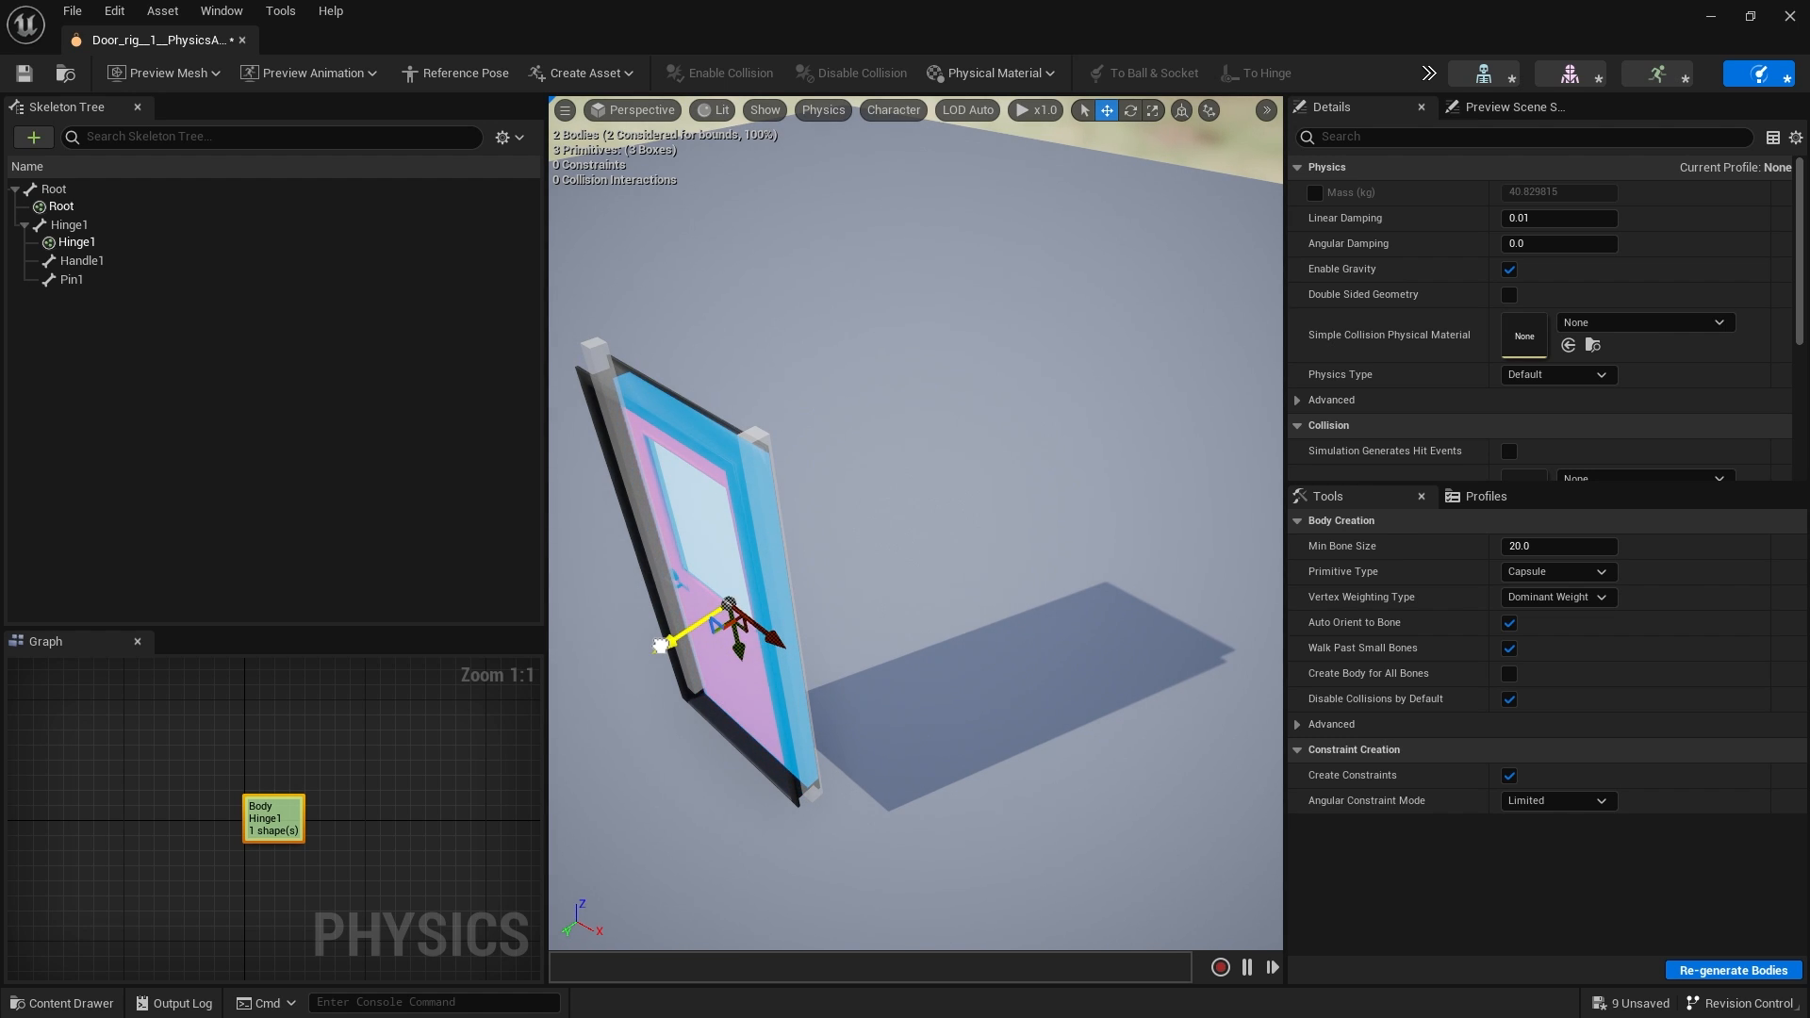
pyautogui.keyDown('alt'); pyautogui.moveTo(903, 712); pyautogui.dragTo(812, 736); pyautogui.keyUp('alt')
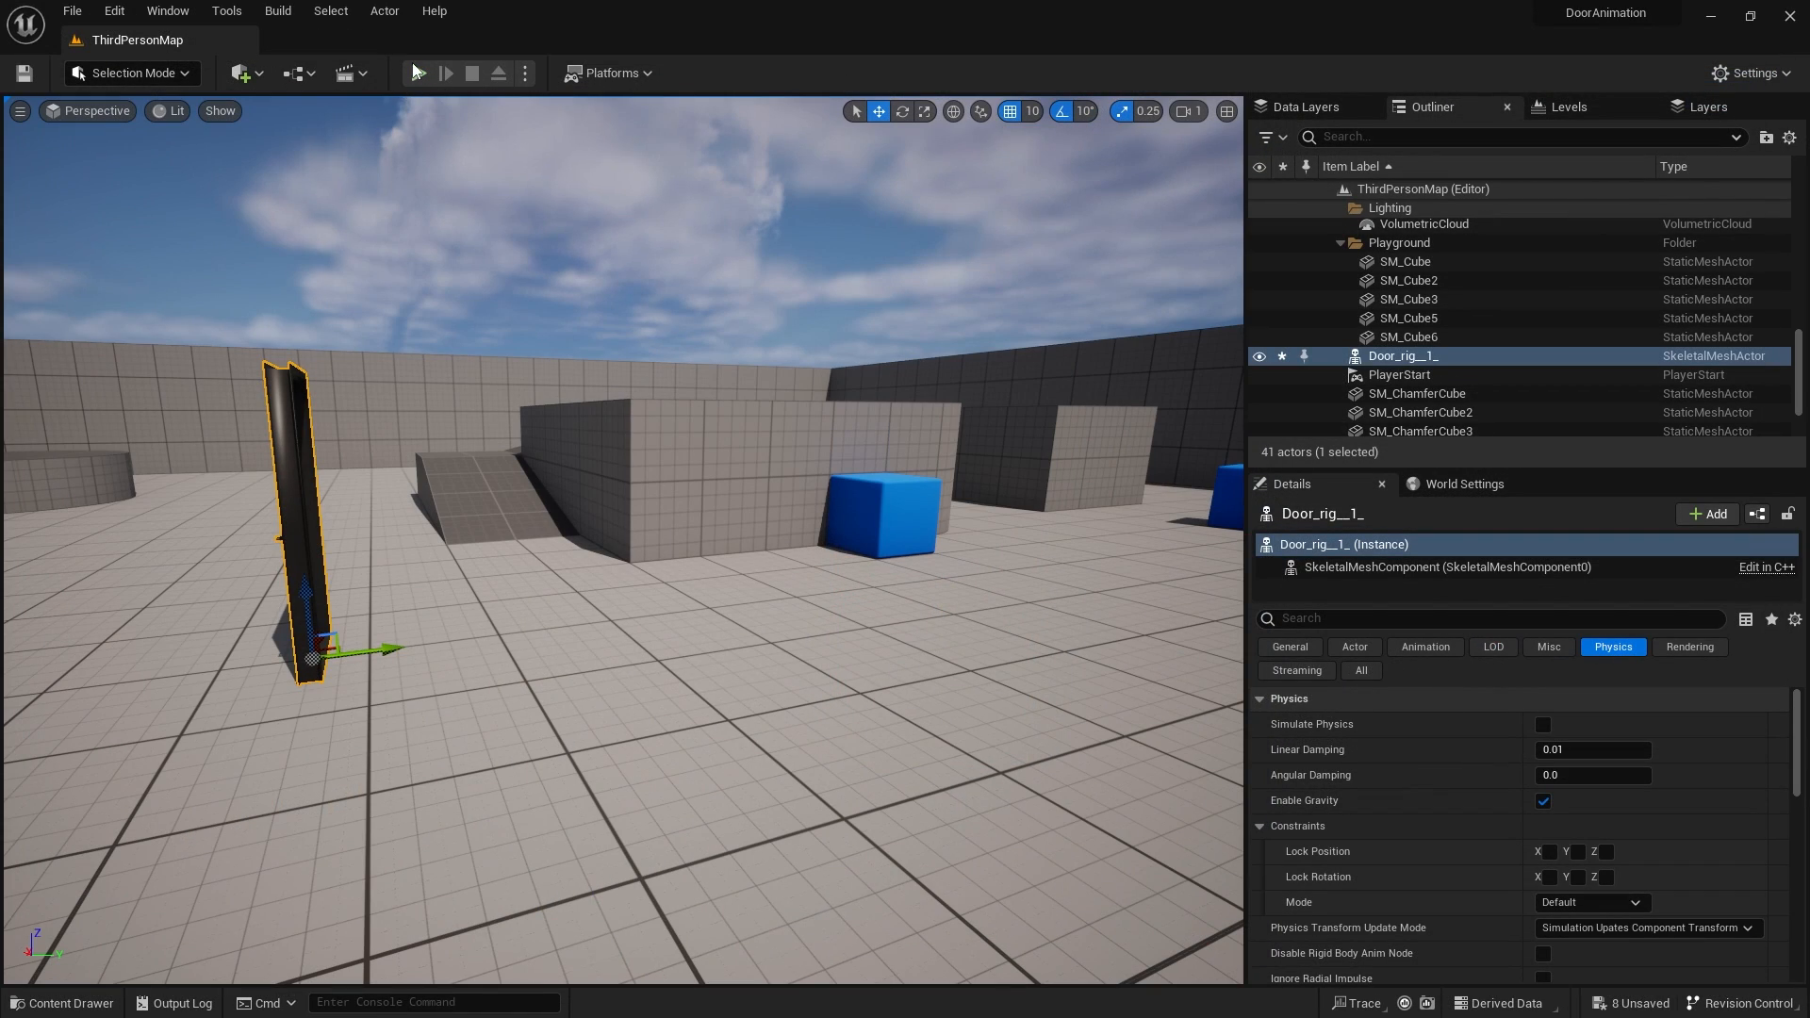
# Play the level and run the character against the door from several sides to test its collision.
pyautogui.click(417, 73)
pyautogui.press('w')
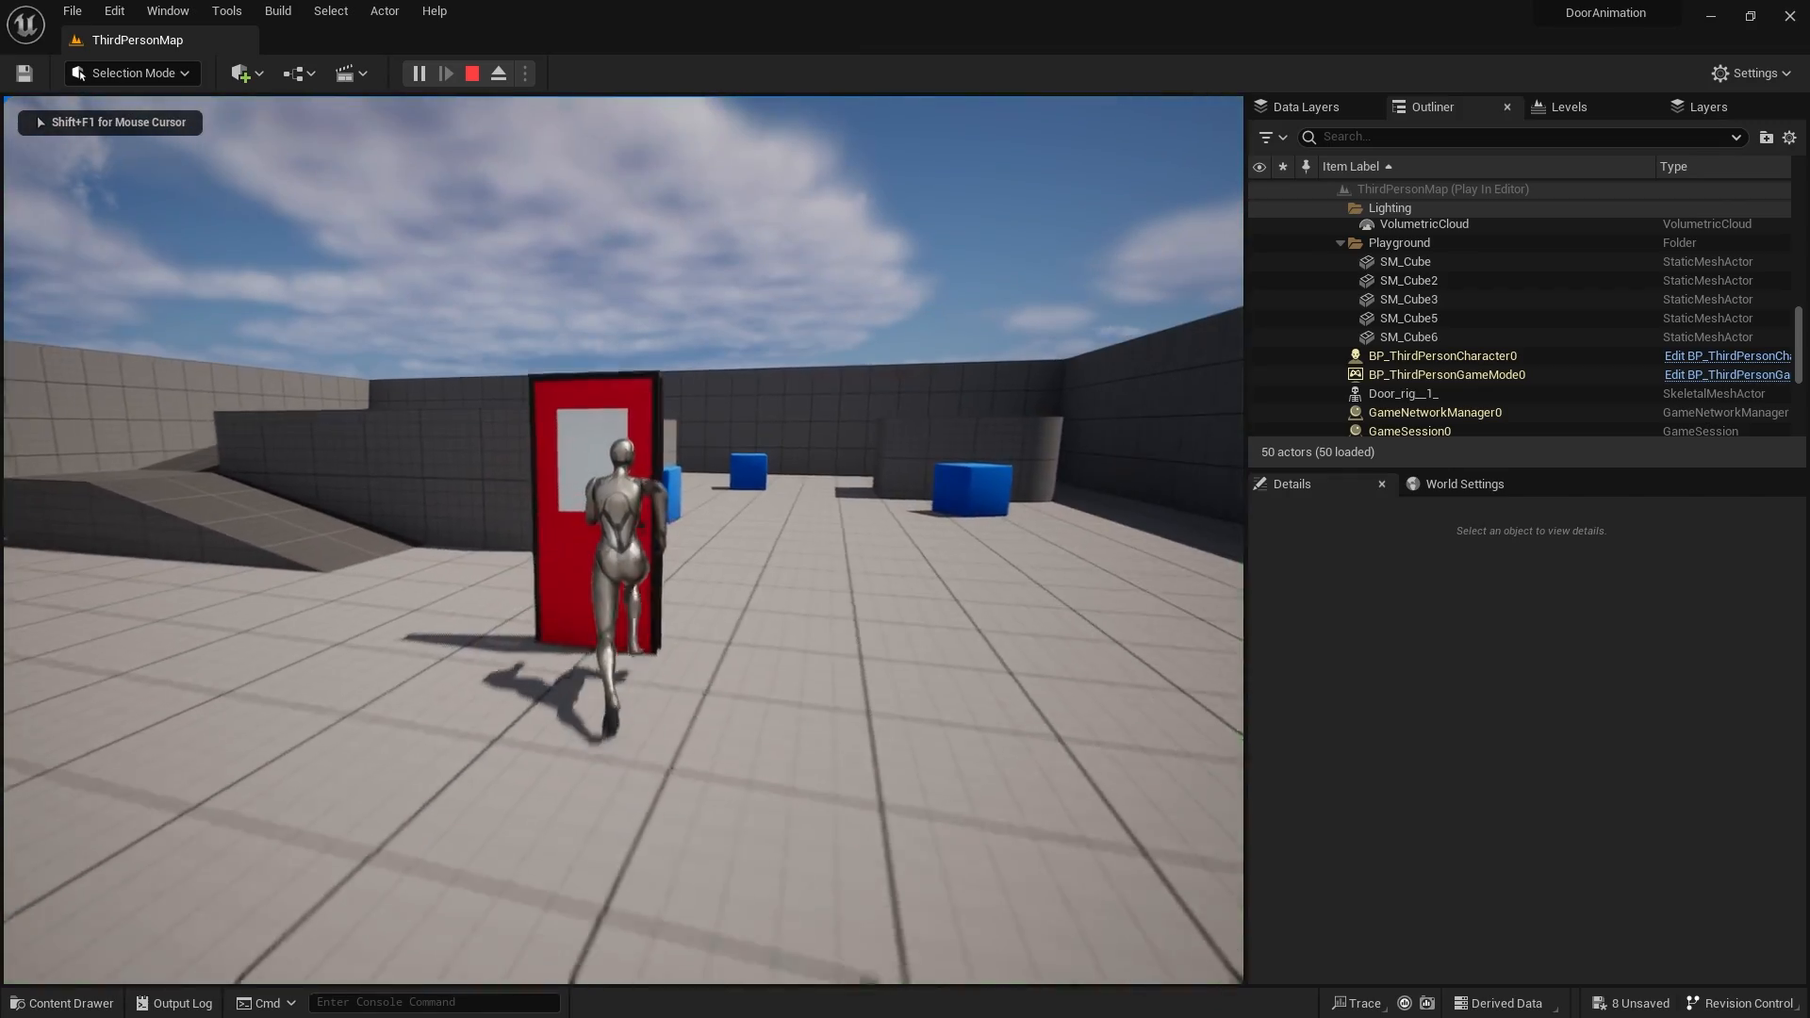
pyautogui.press('d')
pyautogui.press('w')
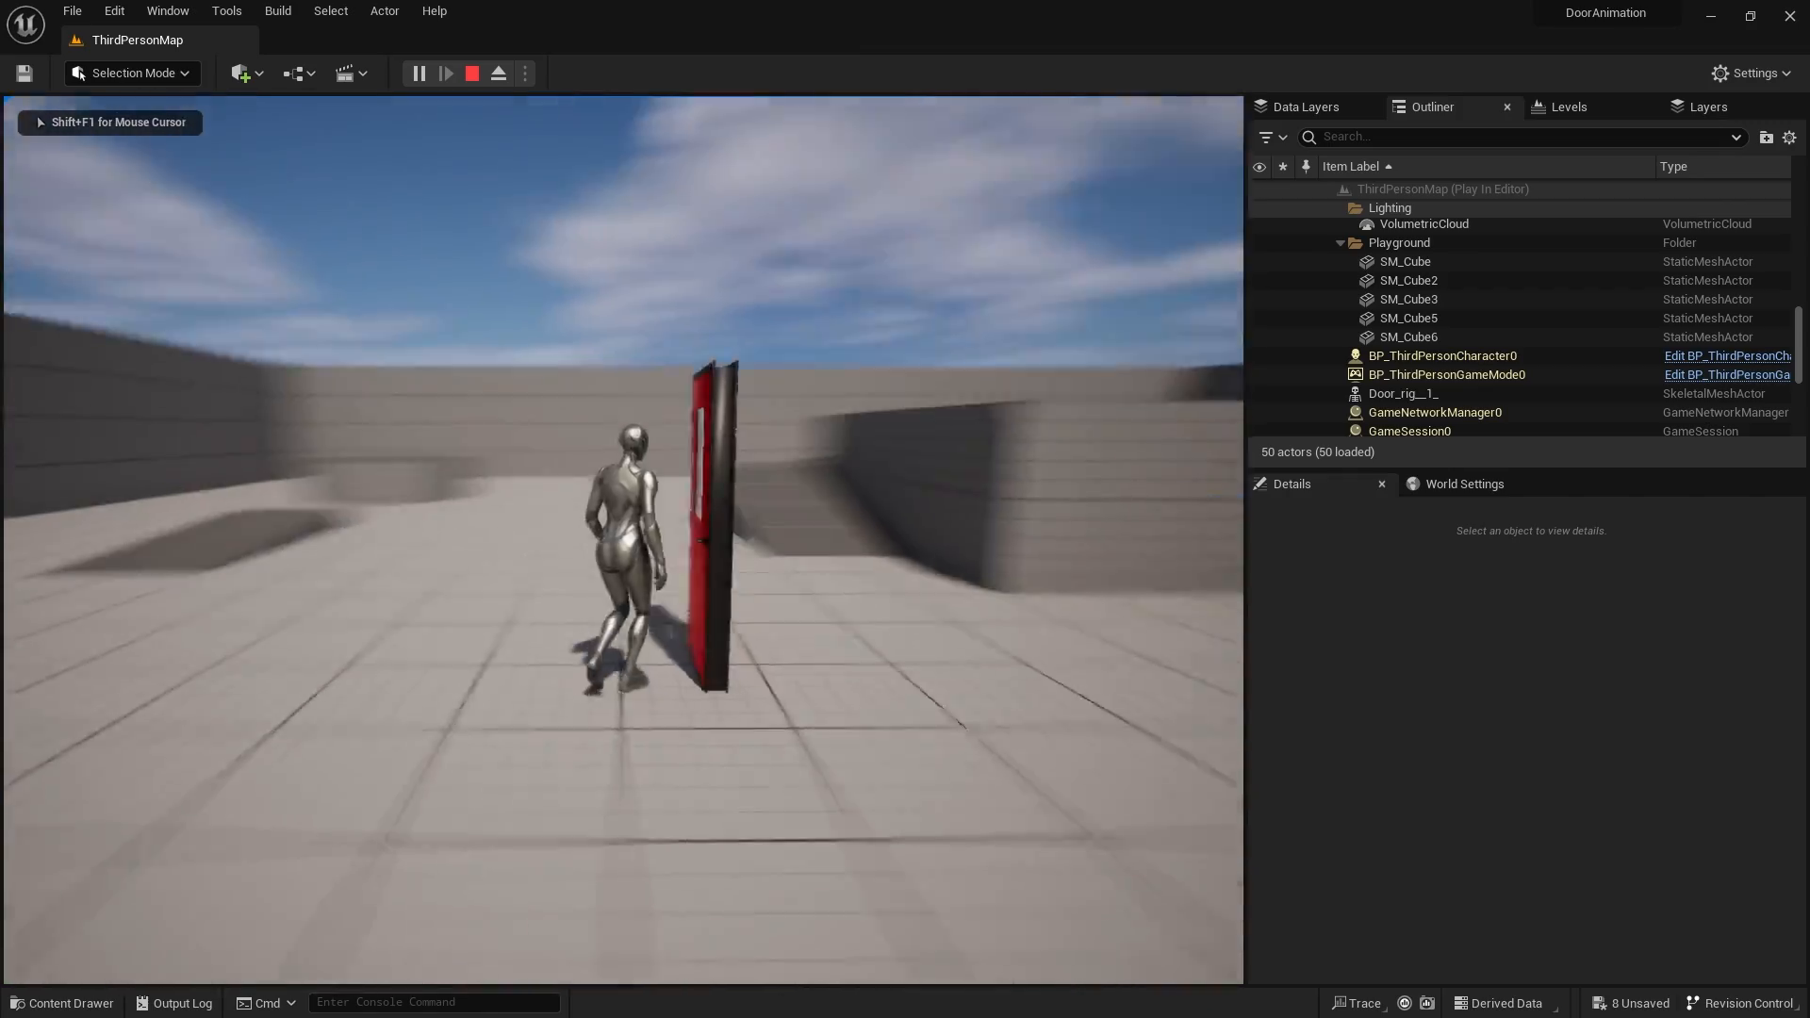
pyautogui.press('w')
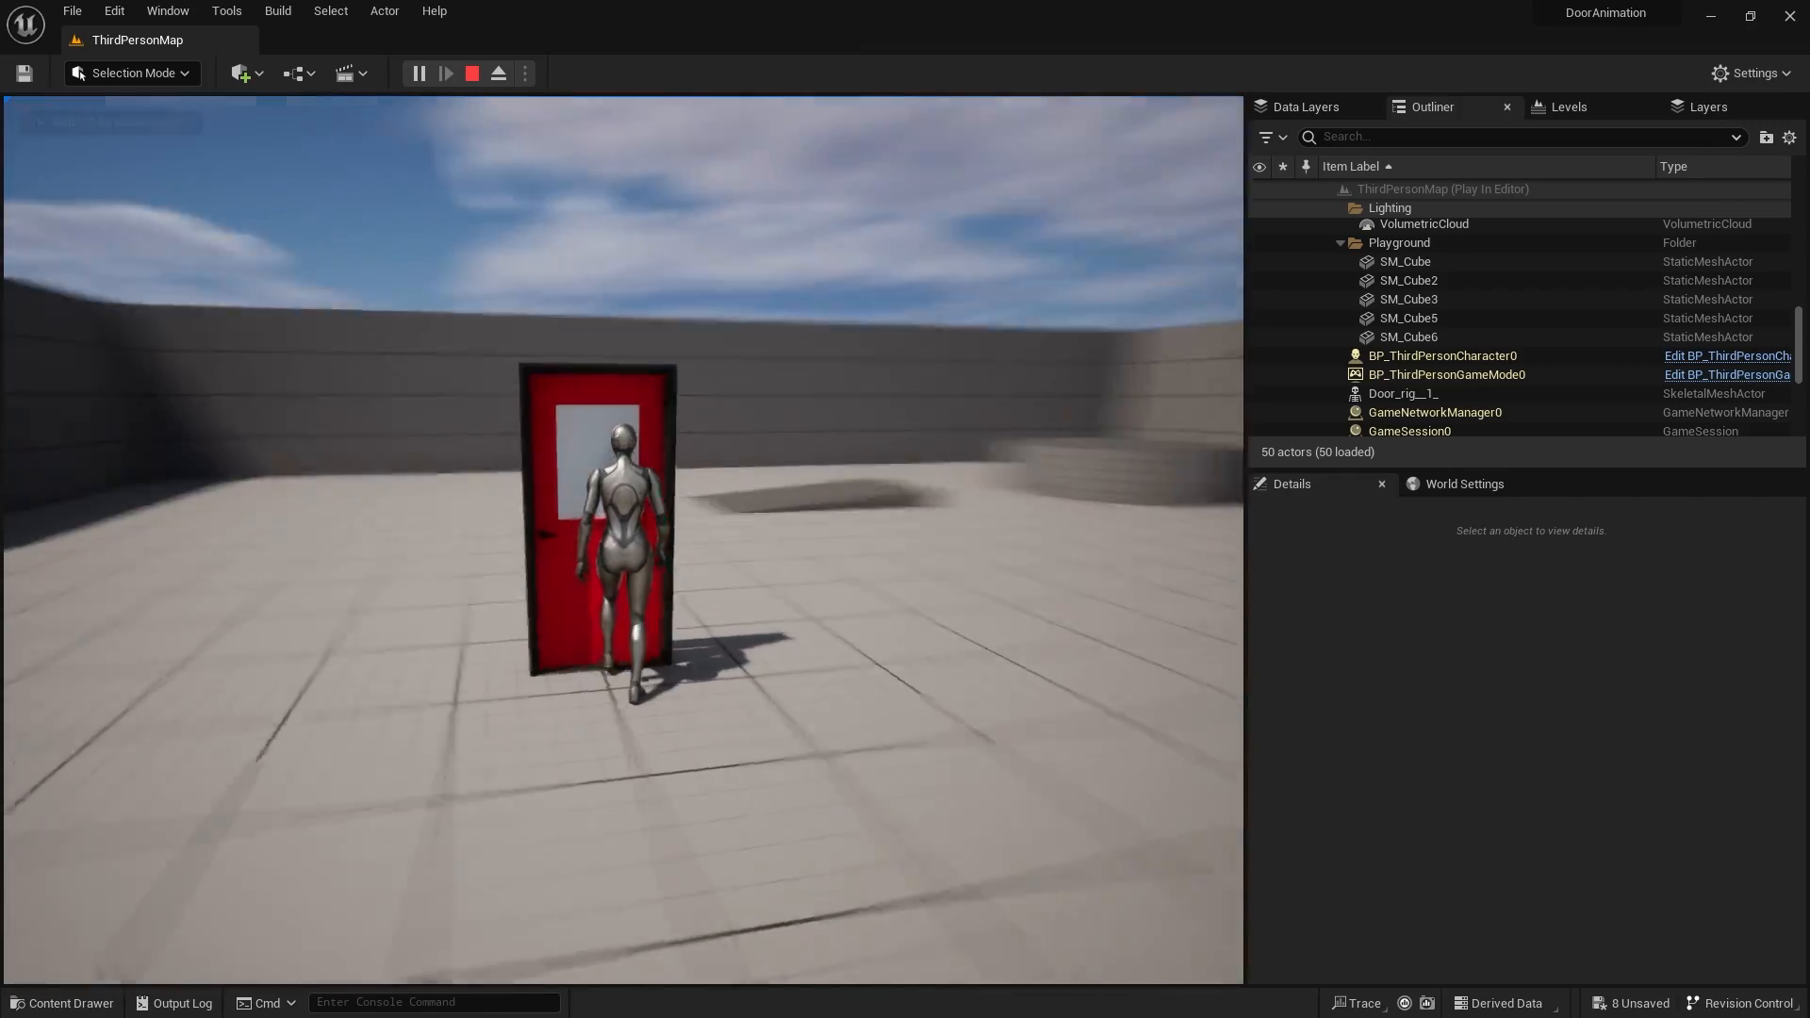
pyautogui.press('w')
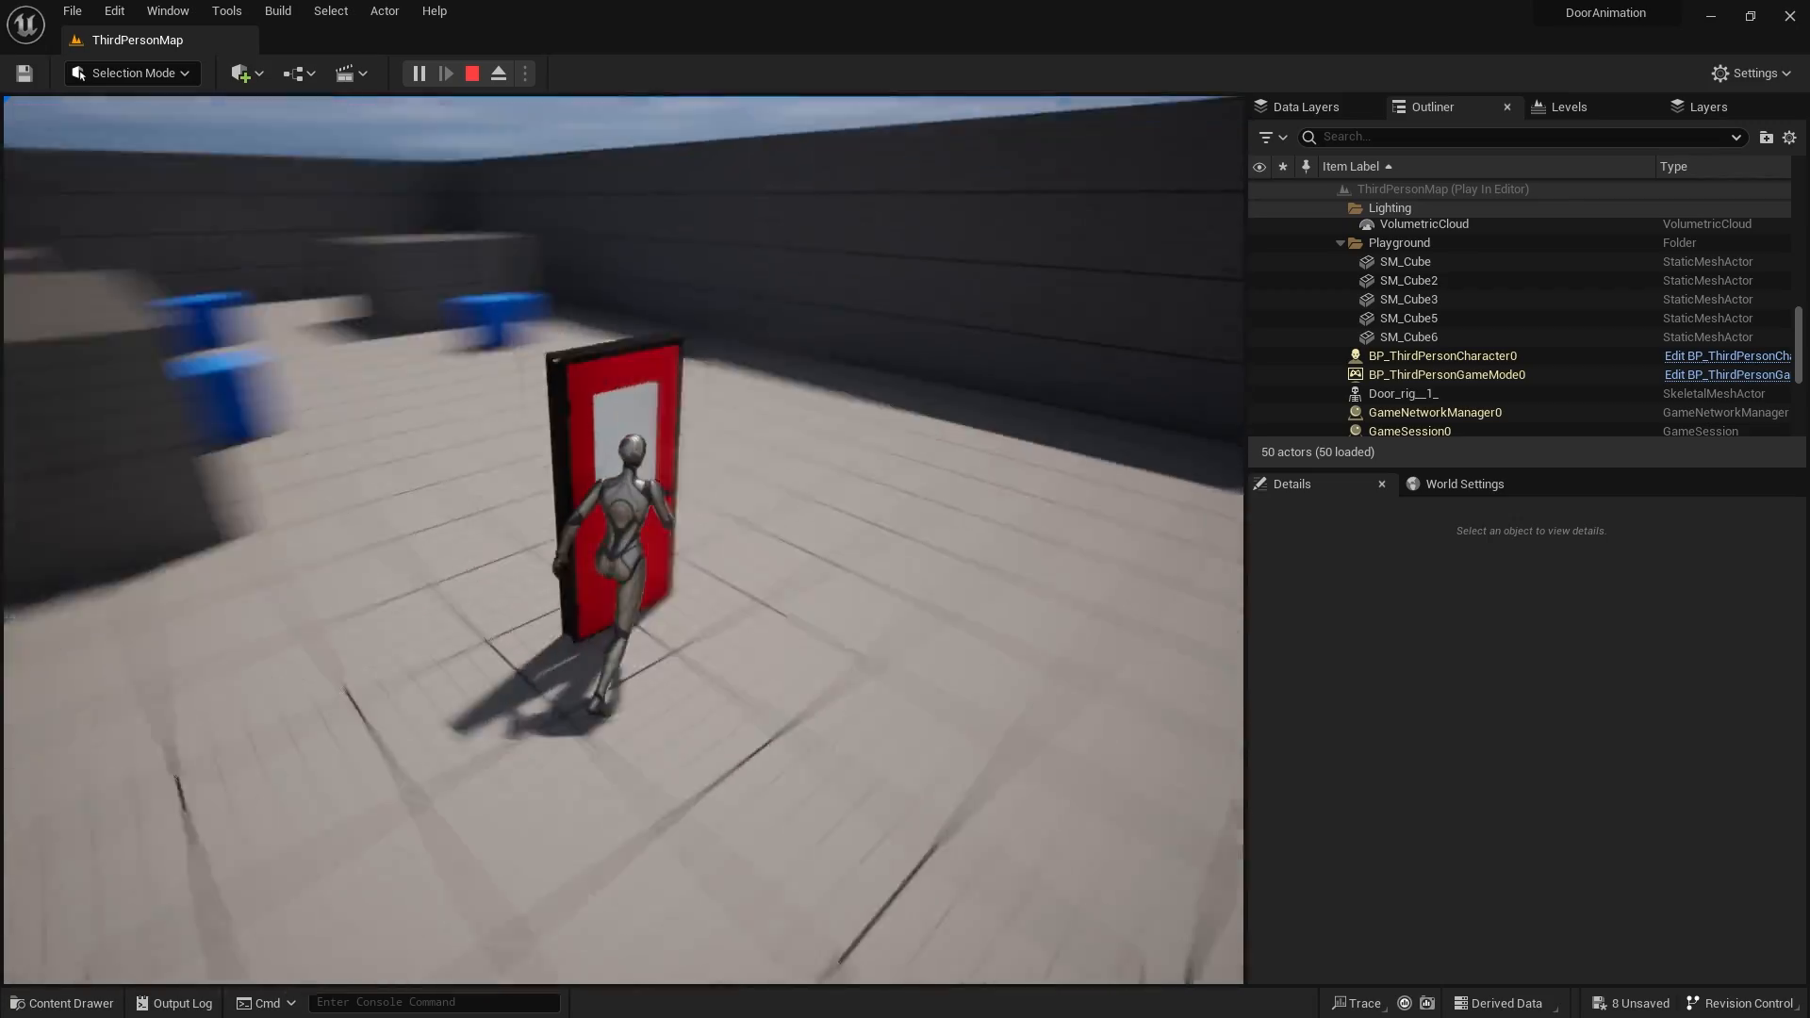
pyautogui.press('s')
pyautogui.press('w')
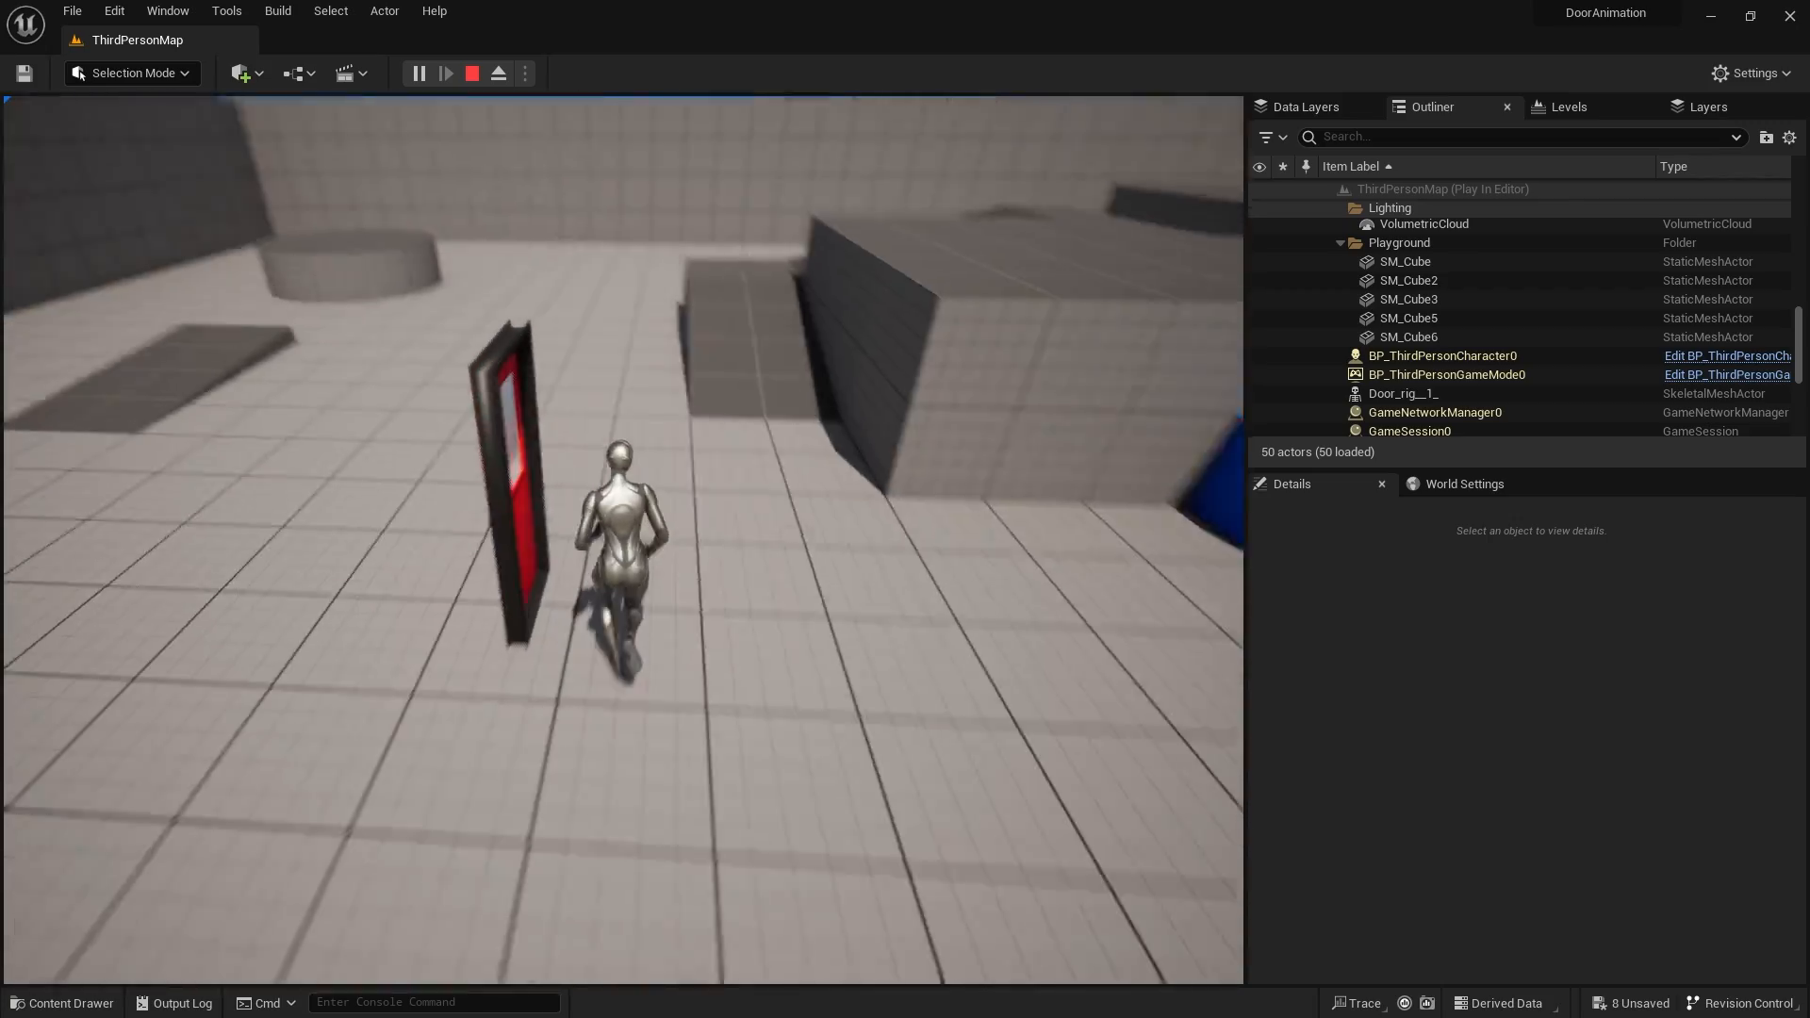
pyautogui.press('d')
pyautogui.press('w')
pyautogui.press('w')
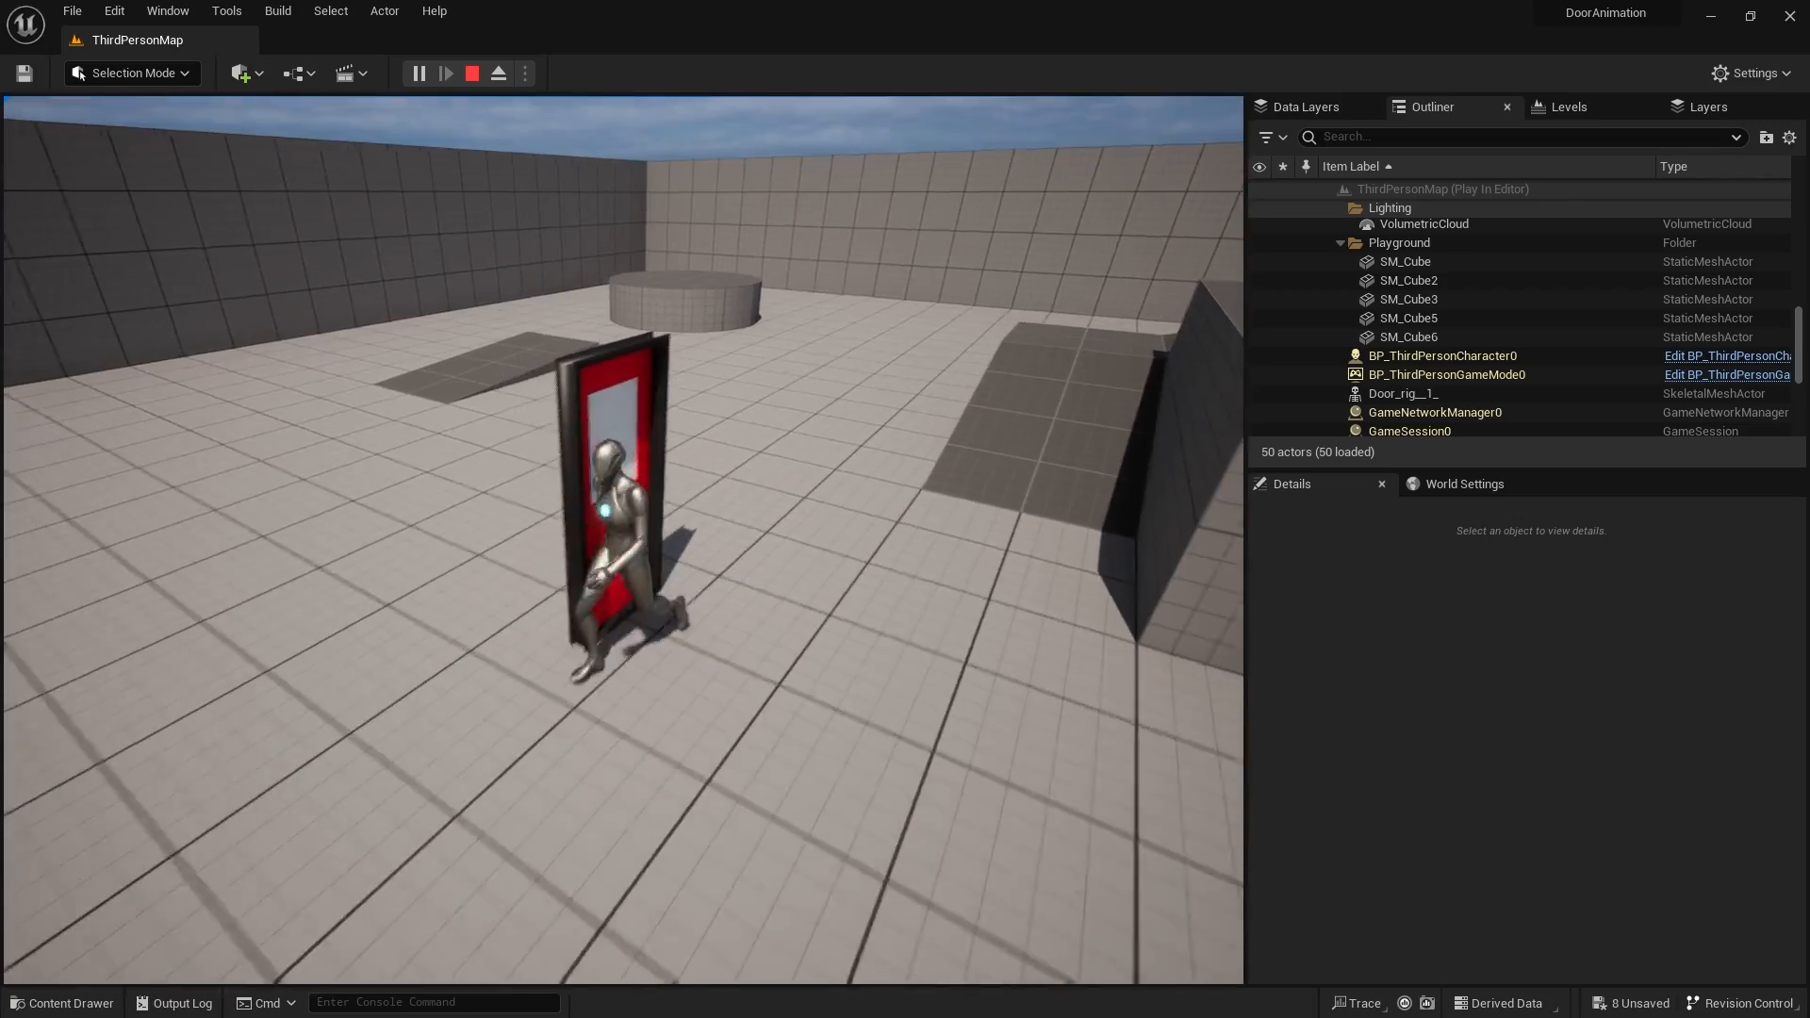
pyautogui.press('Escape')
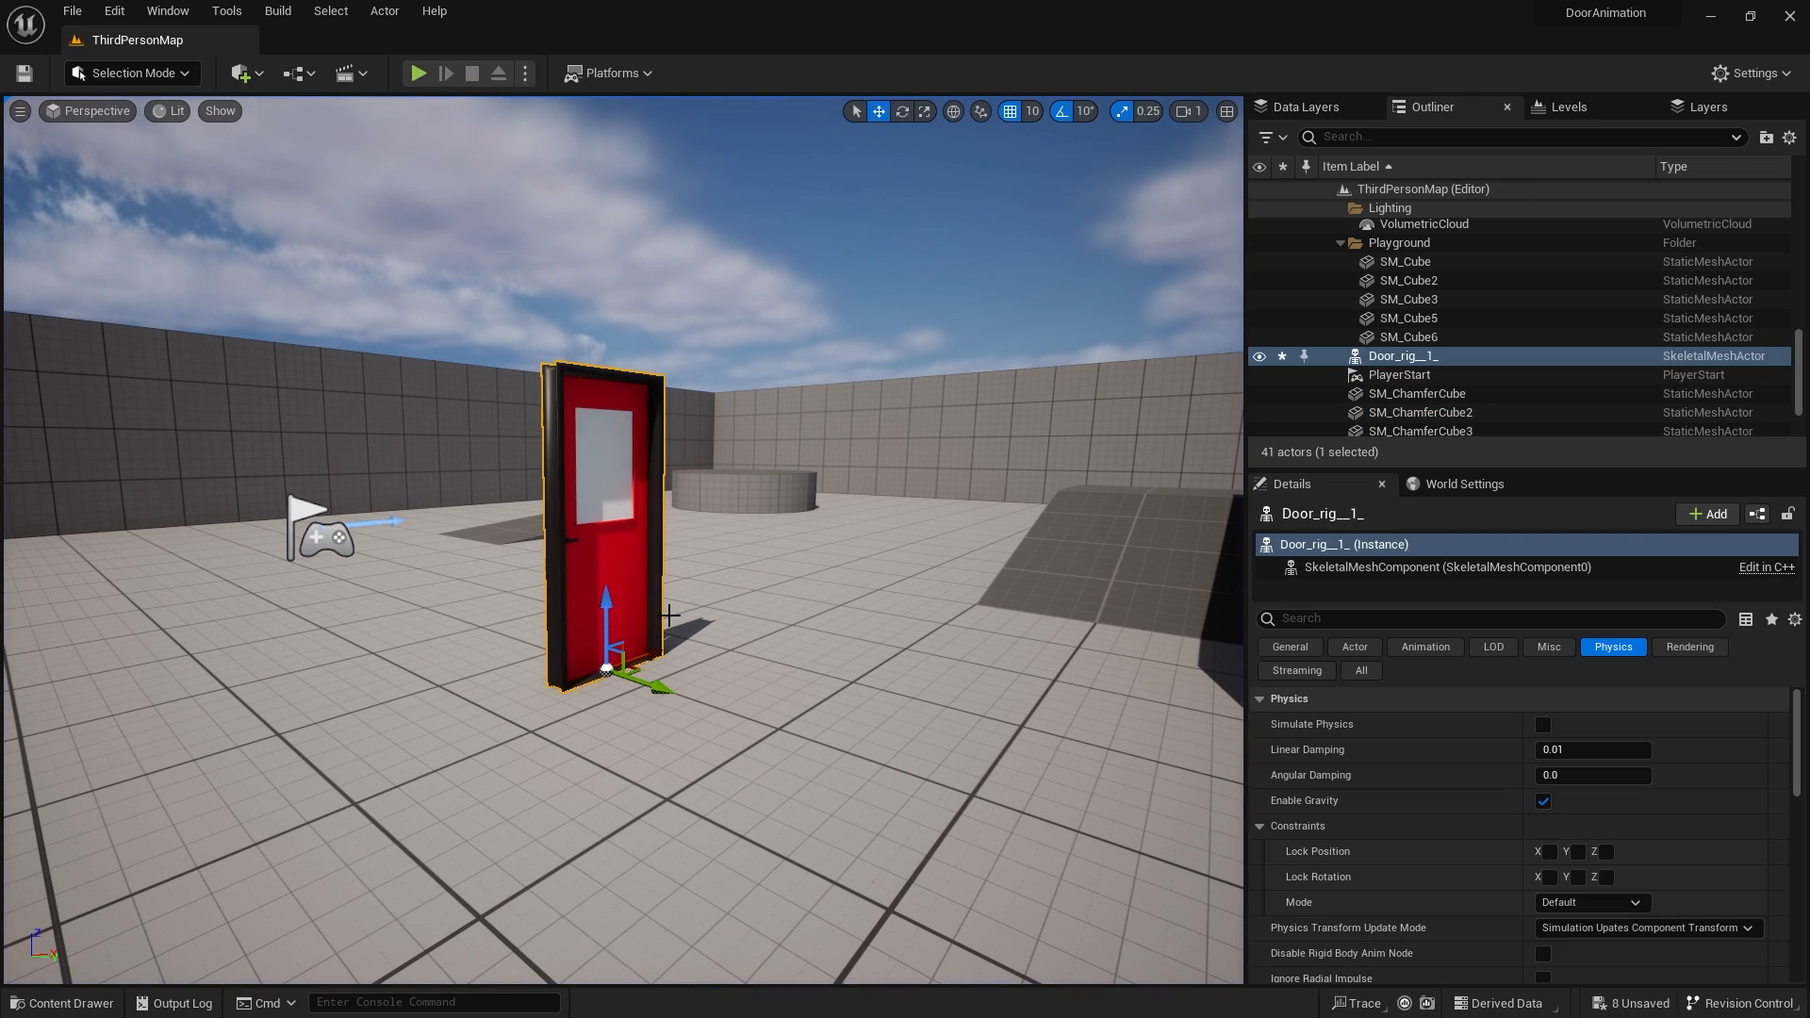
# Enable Simulate Physics on the door and play the level to watch how its panel and frame behave.
pyautogui.click(1543, 725)
pyautogui.click(418, 73)
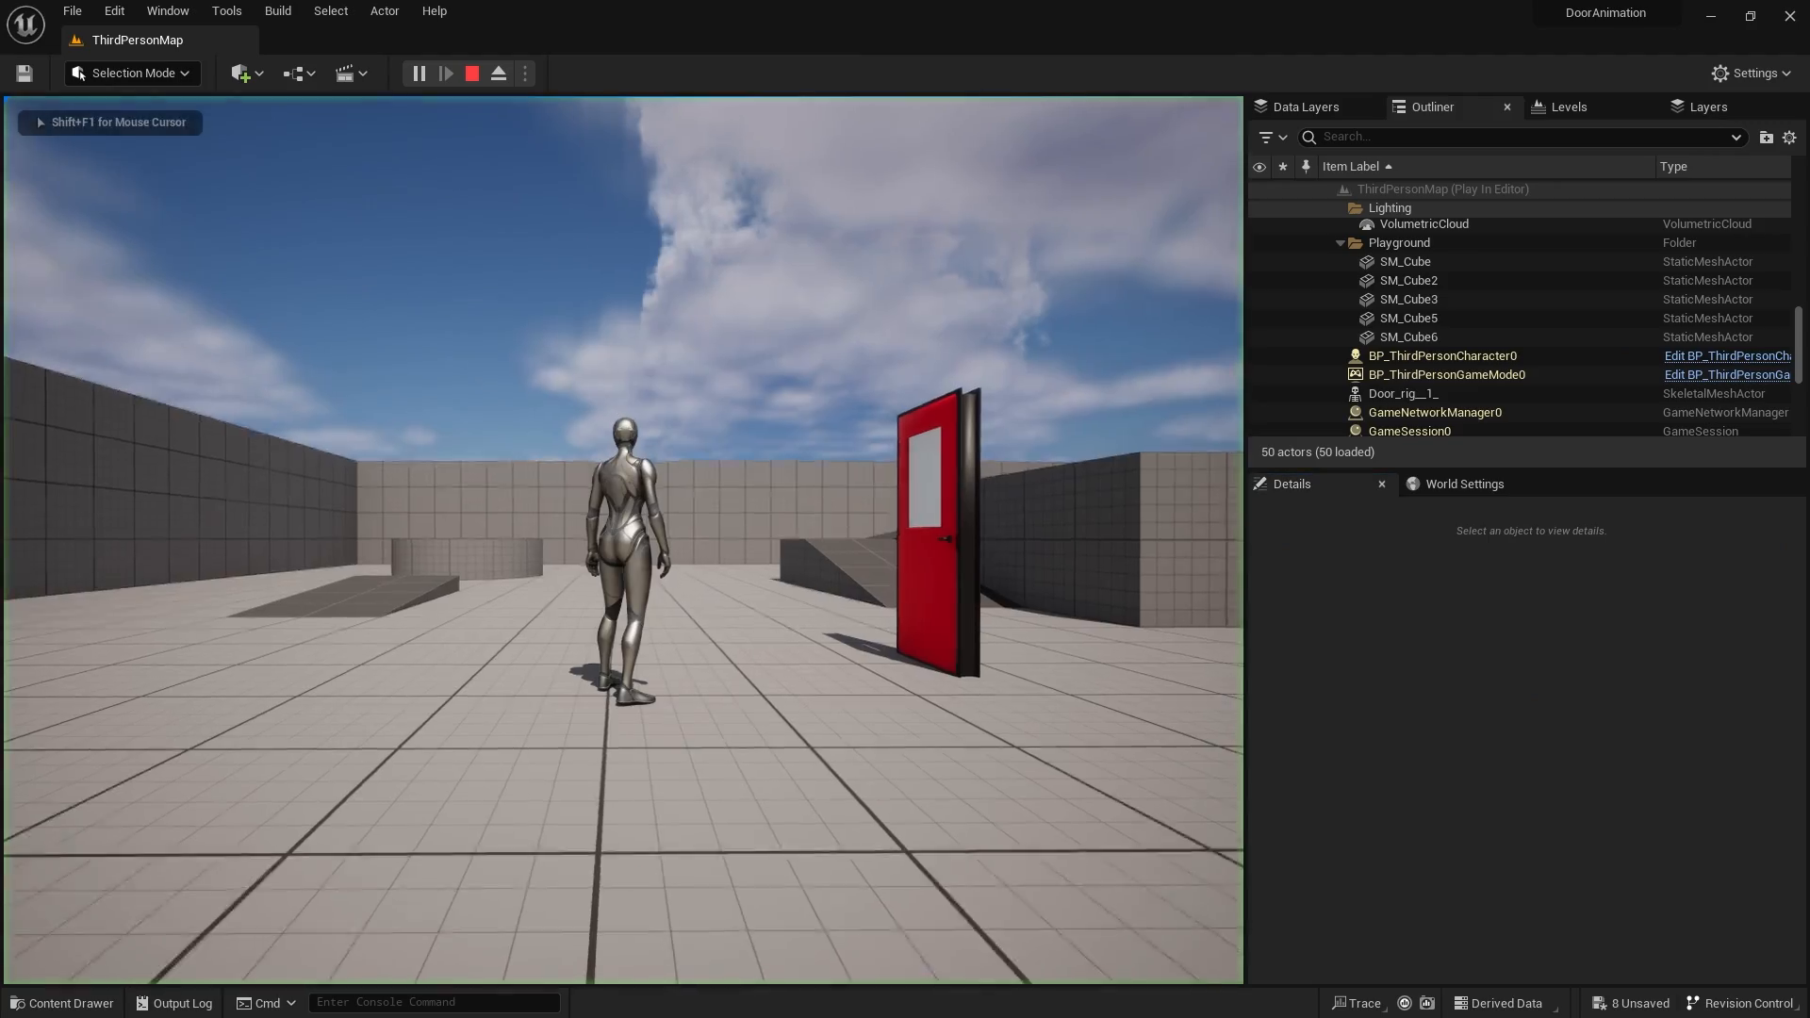
pyautogui.press('w')
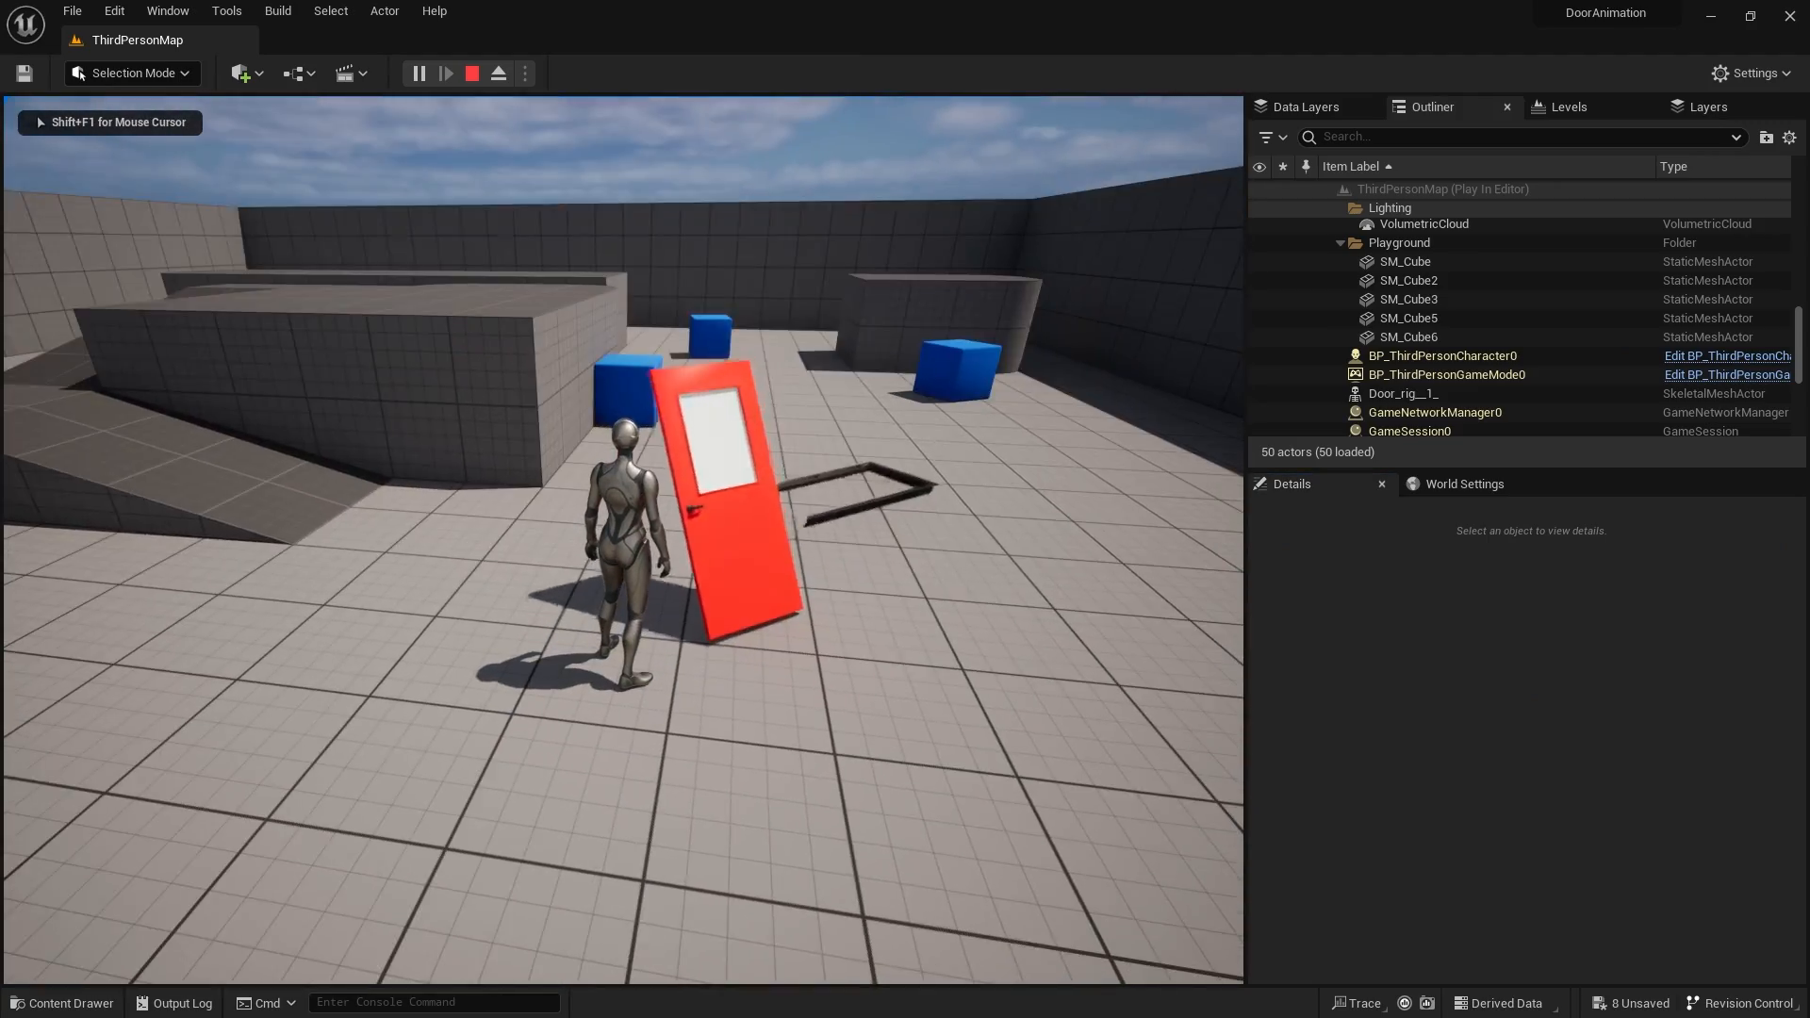
pyautogui.press('d')
pyautogui.press('s')
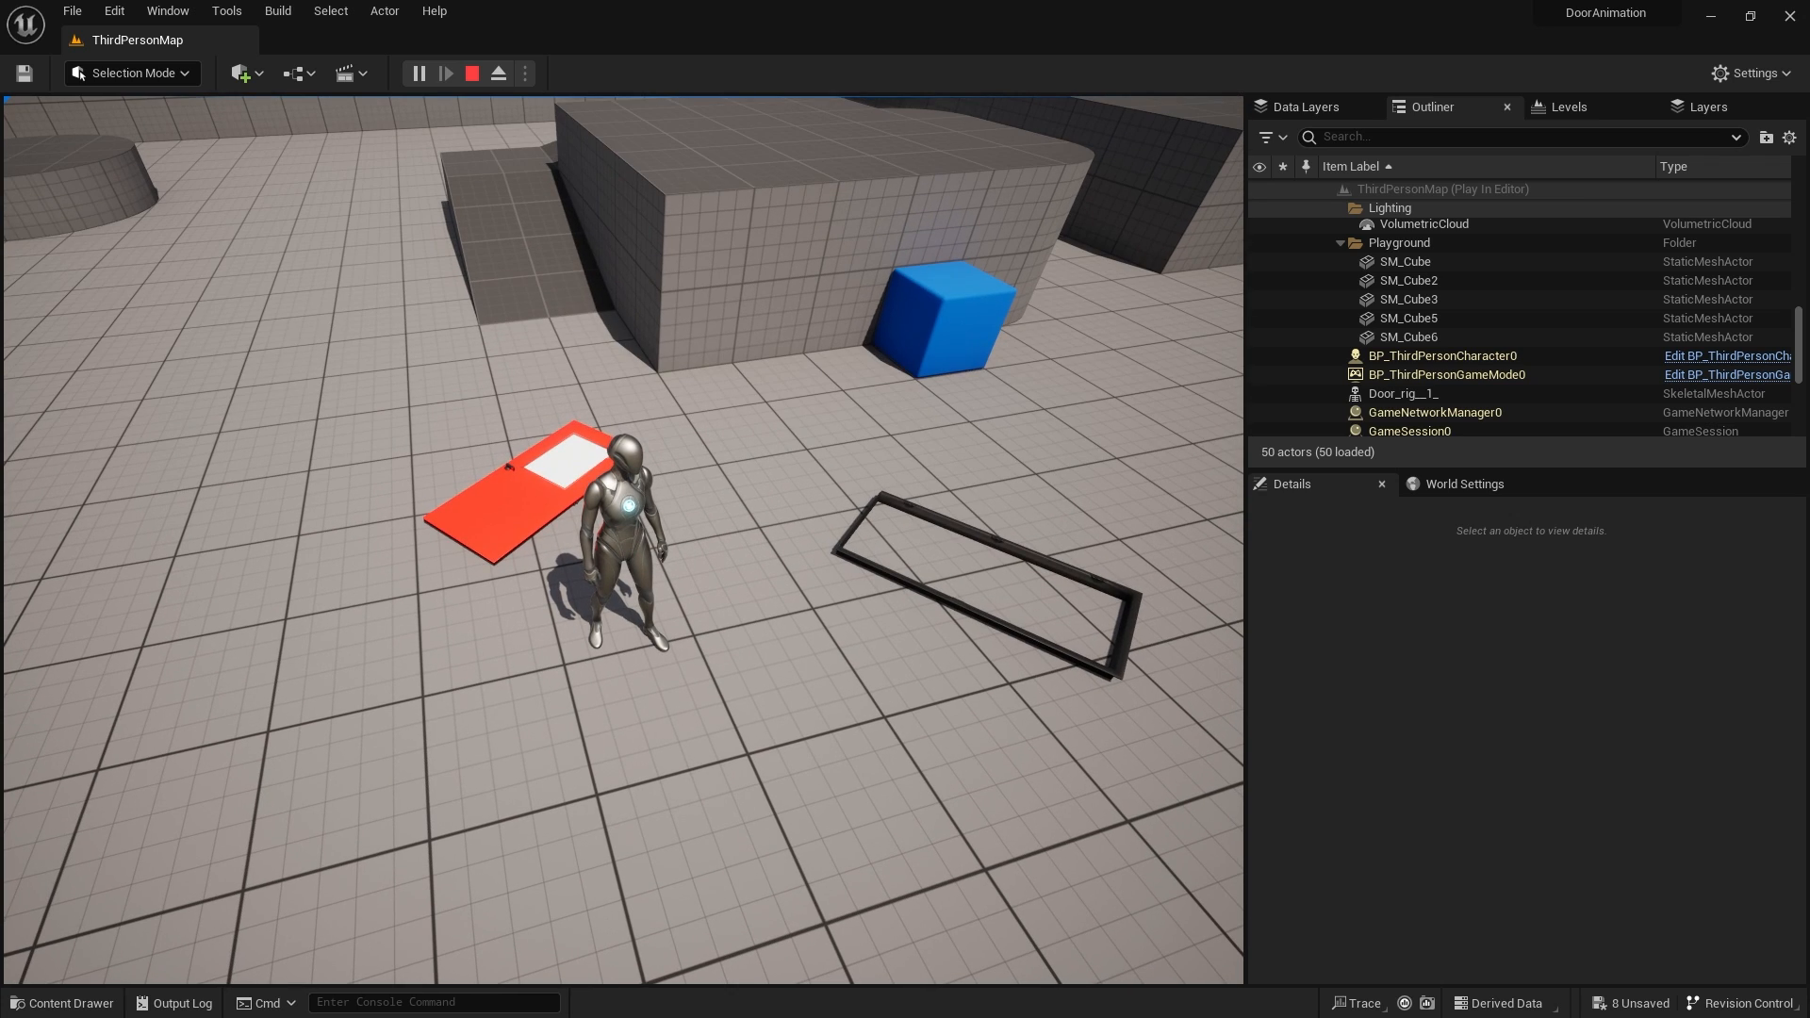
# Walk the character around the door frame and over the panel to test their physics, and end the play session.
pyautogui.press('w')
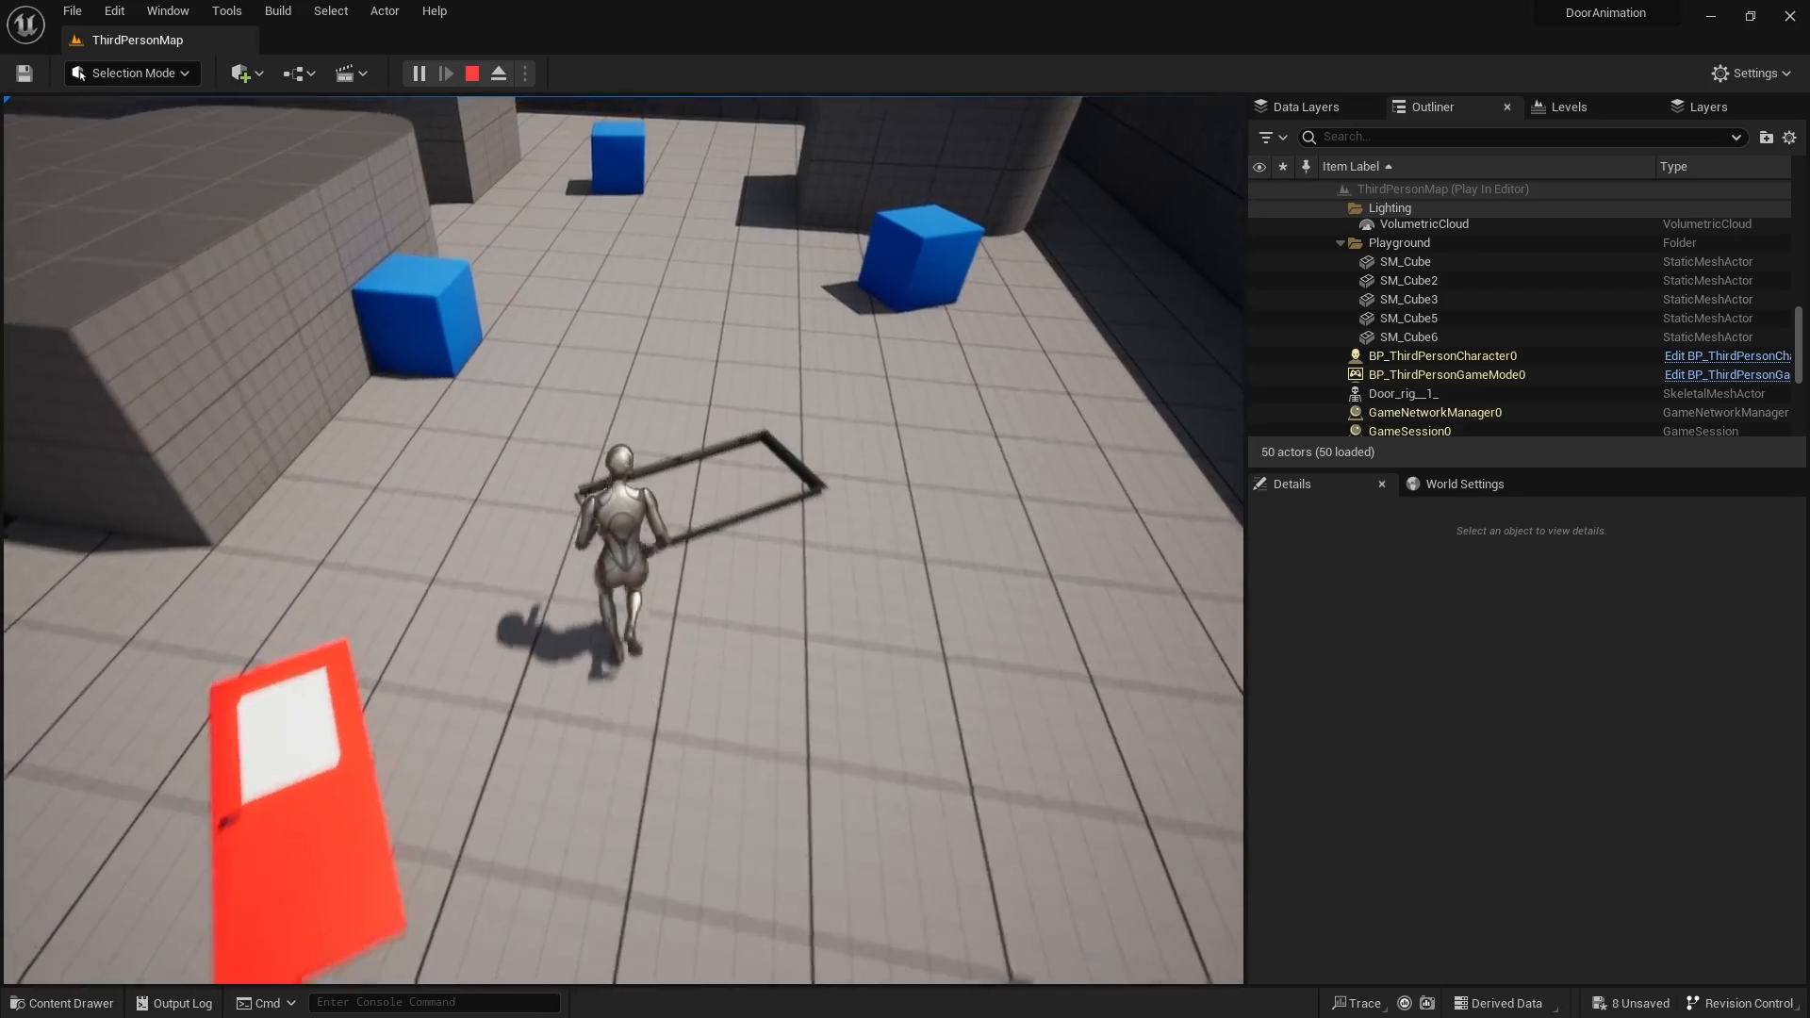
pyautogui.press('d')
pyautogui.press('w')
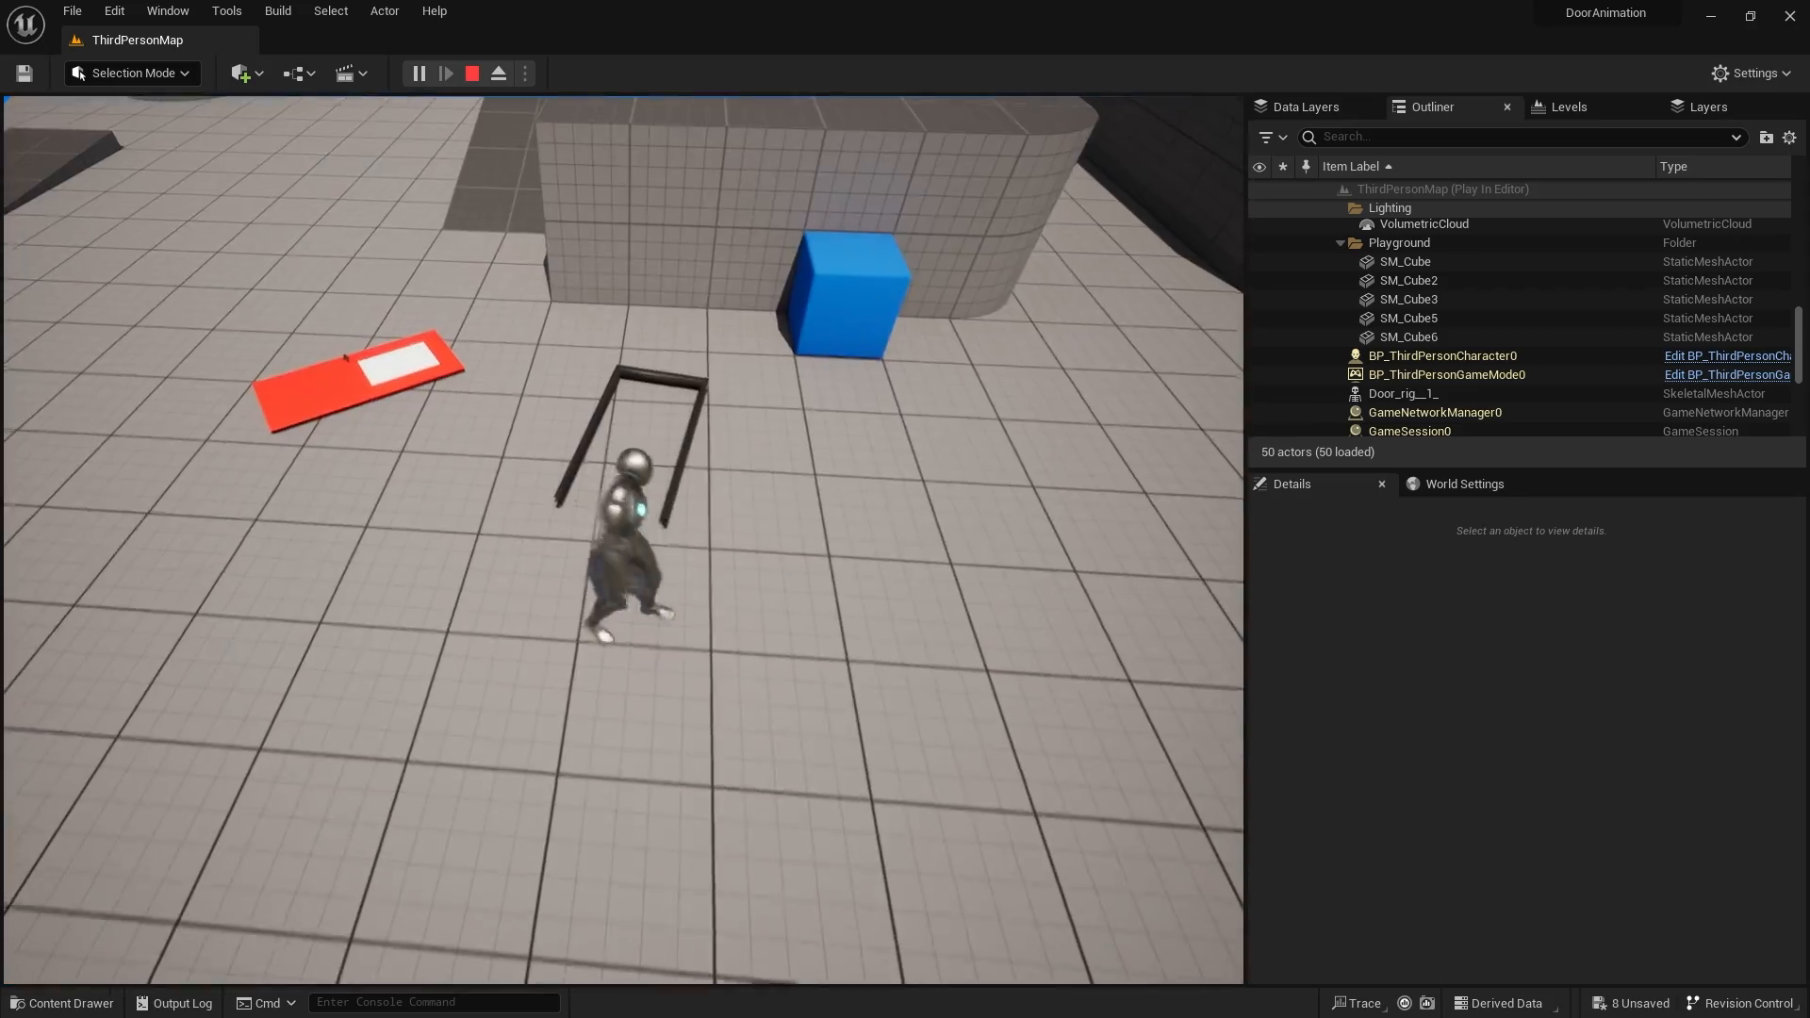
pyautogui.press('d')
pyautogui.press('w')
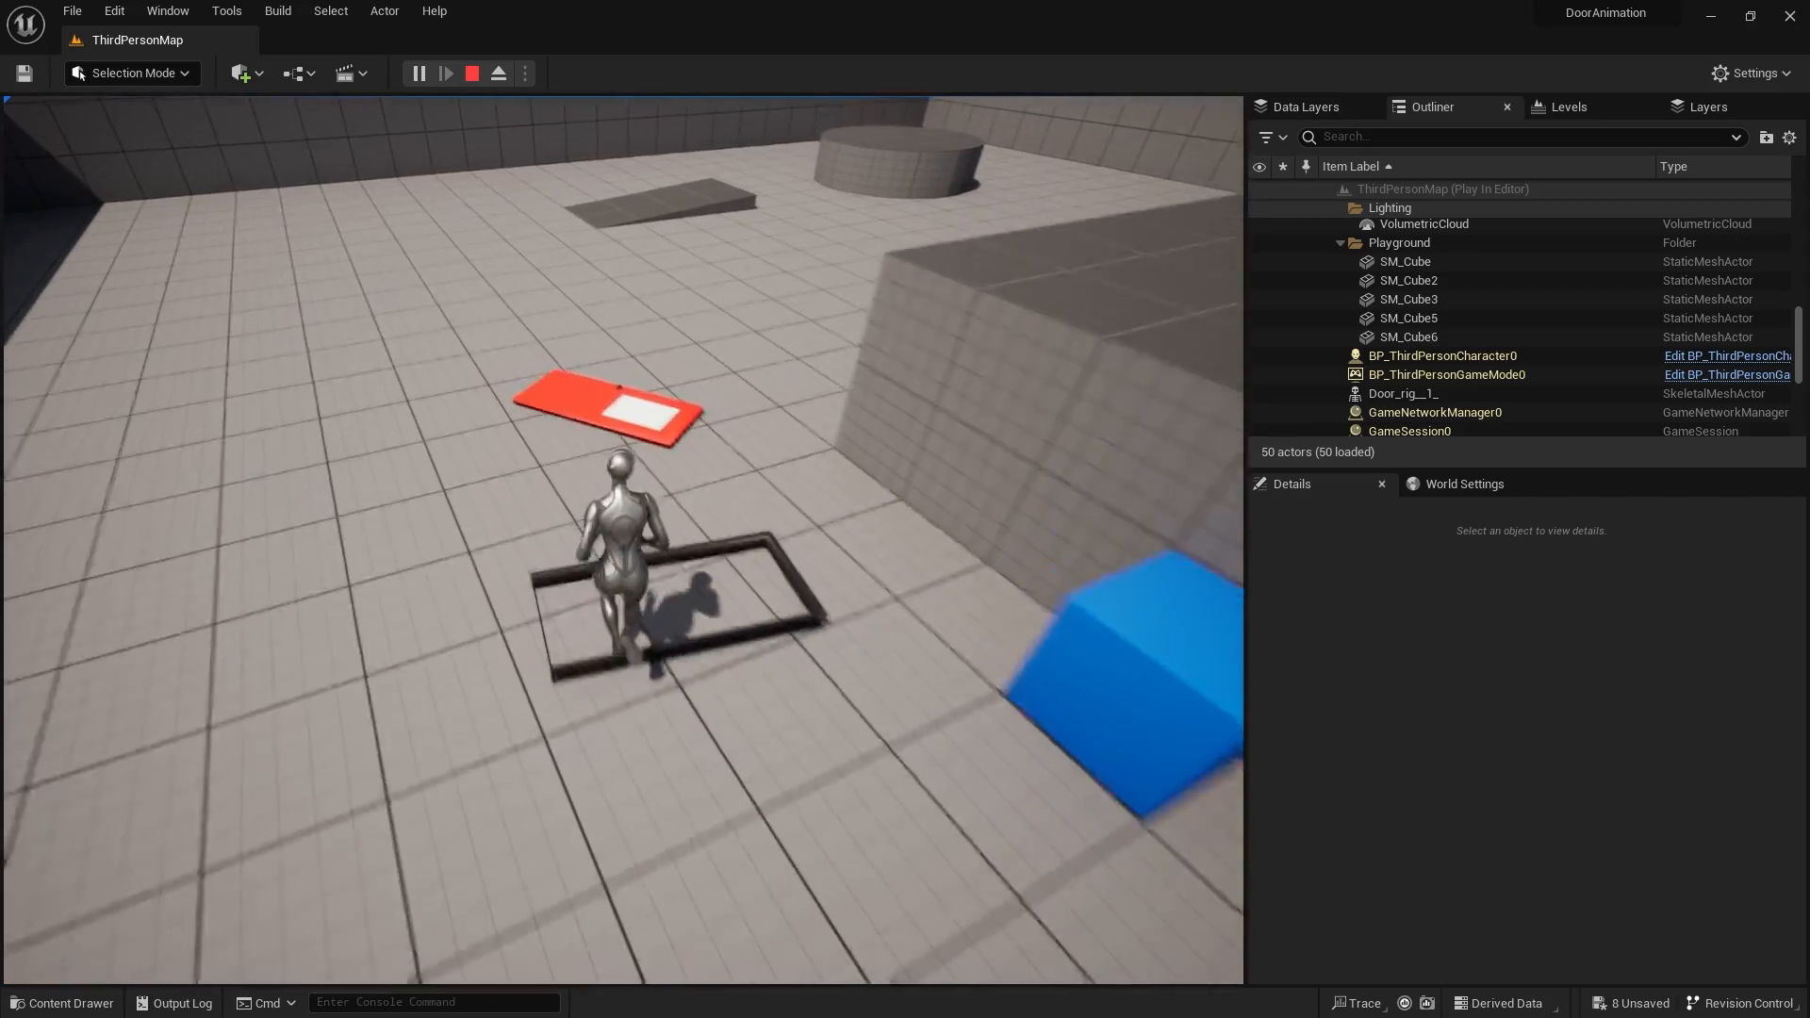
pyautogui.press('w')
pyautogui.press('d')
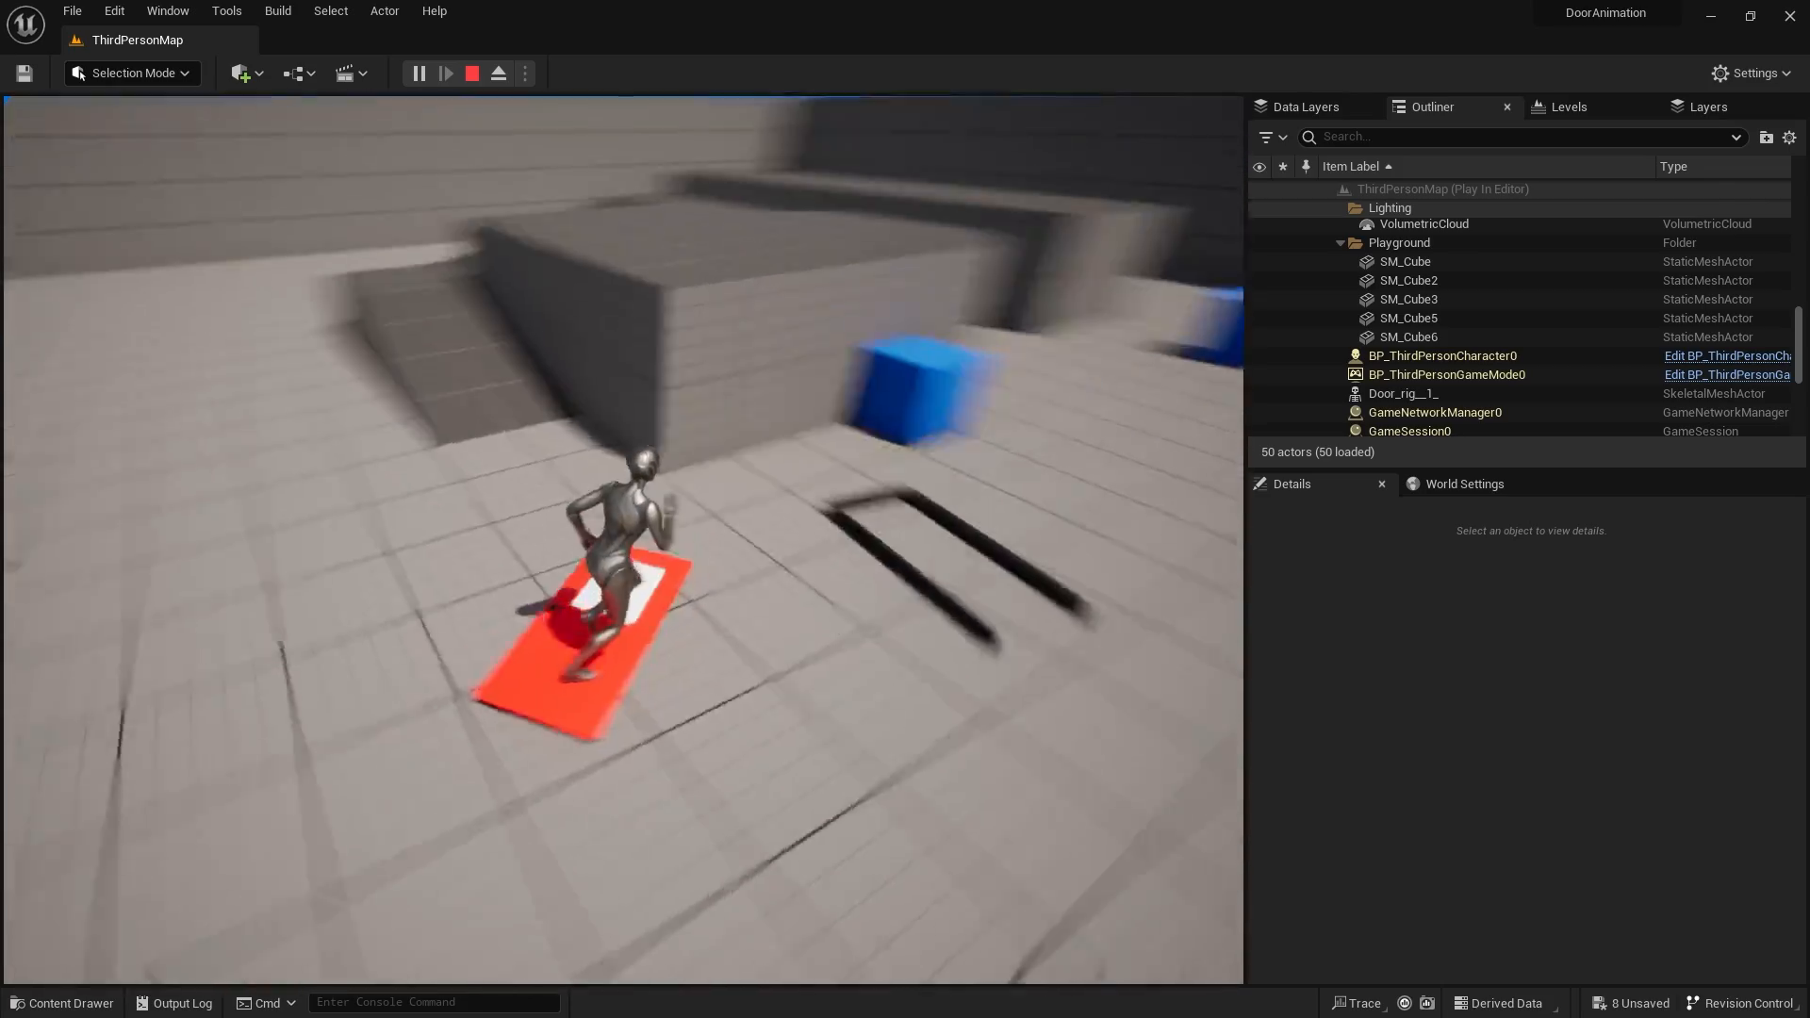
pyautogui.press('d')
pyautogui.press('a')
pyautogui.press('d')
pyautogui.press('a')
pyautogui.press('Escape')
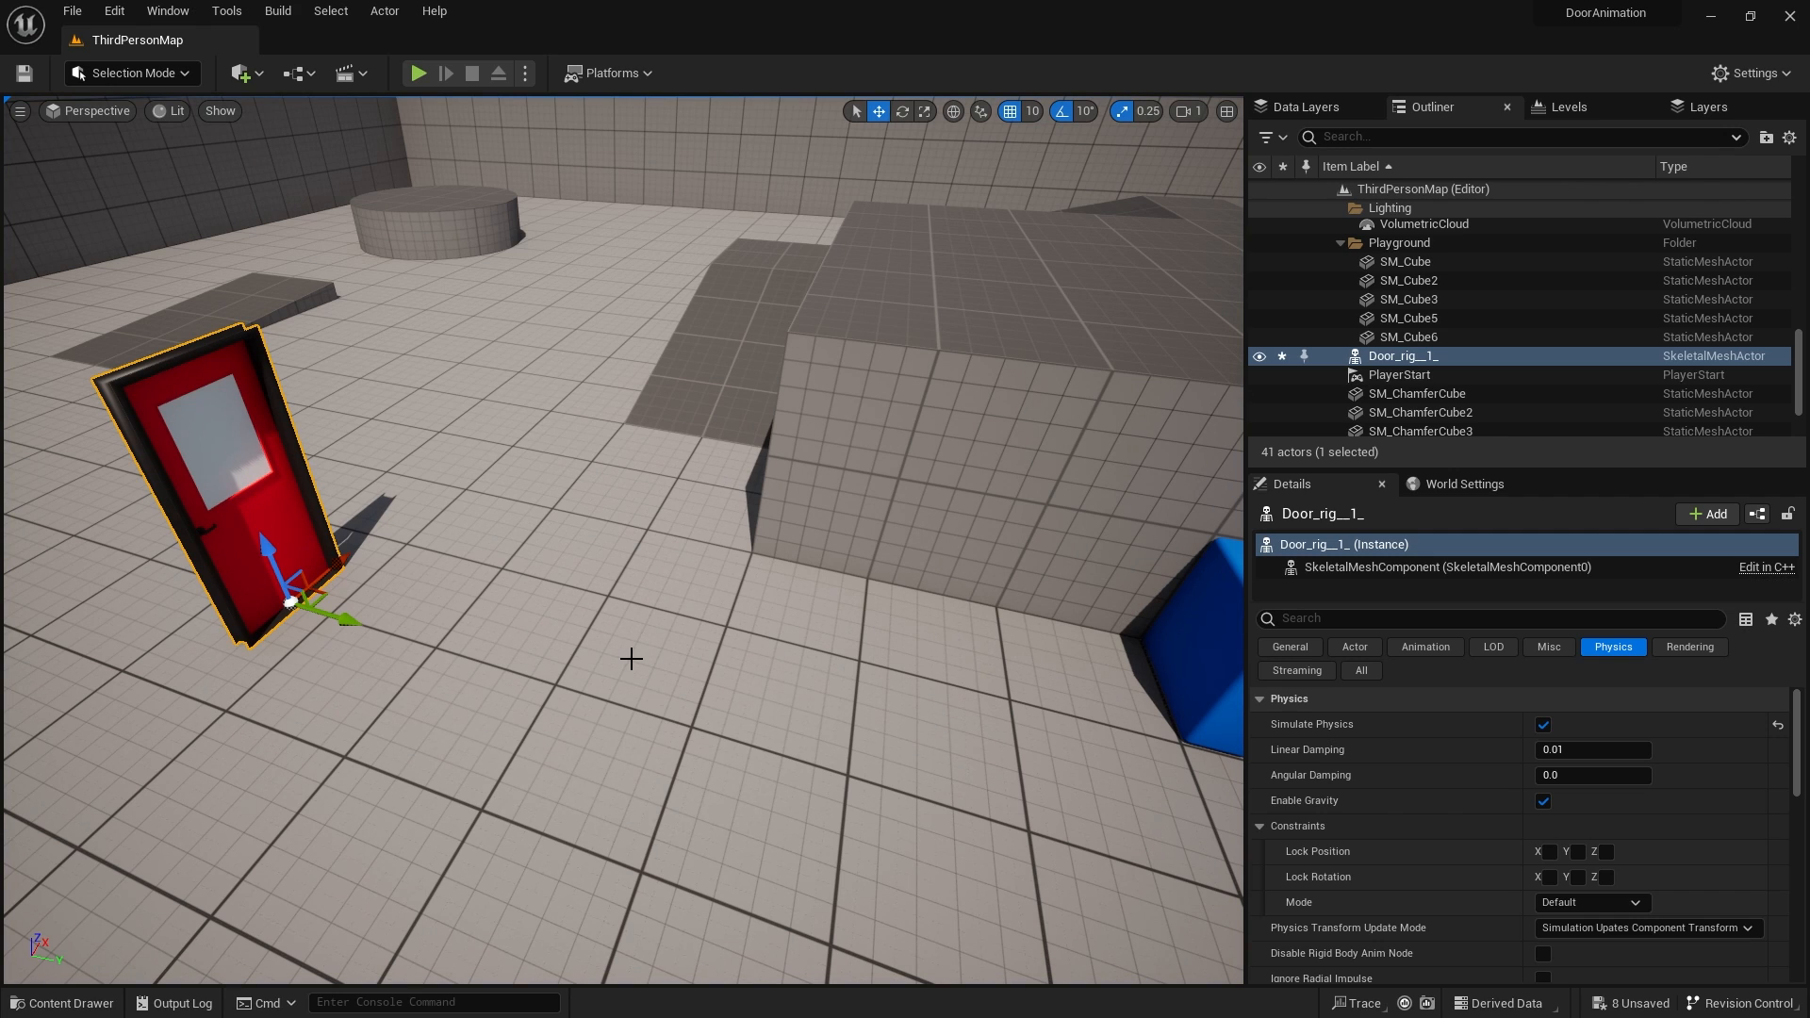
# Open the door's physics asset and create a constraint from the Hinge1 body to Root.
pyautogui.click(62, 1003)
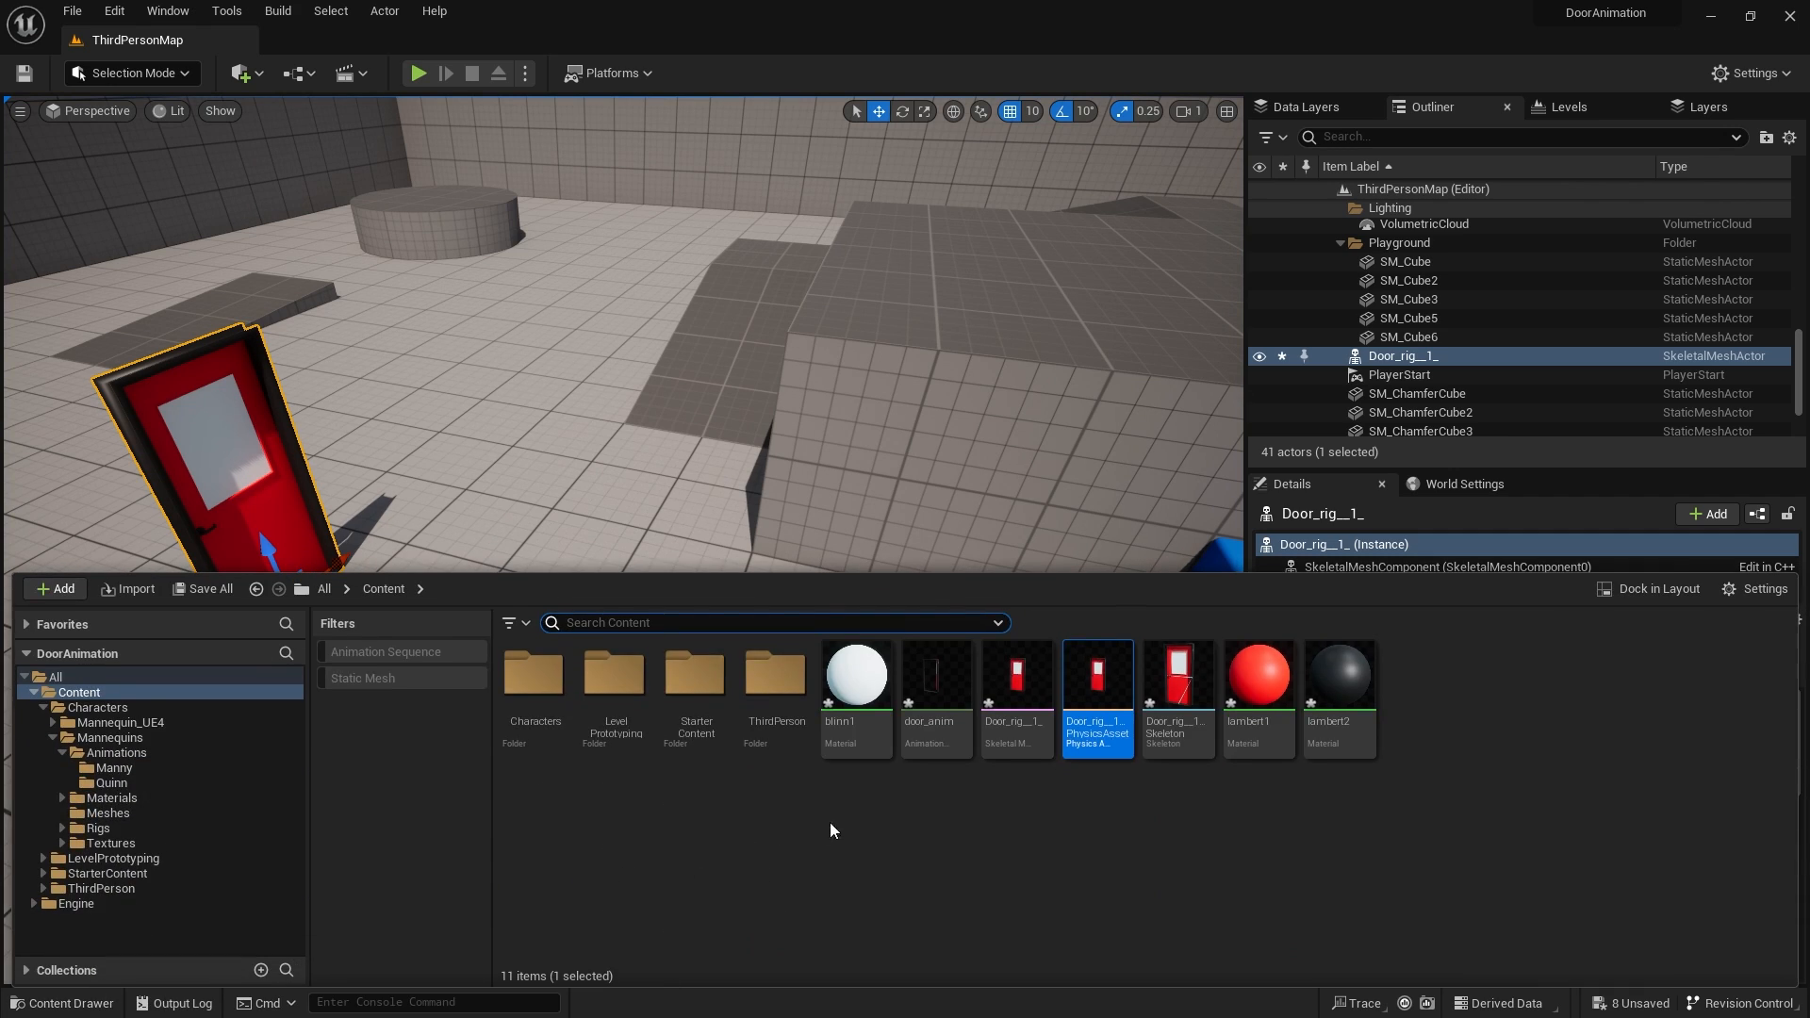
pyautogui.doubleClick(1105, 728)
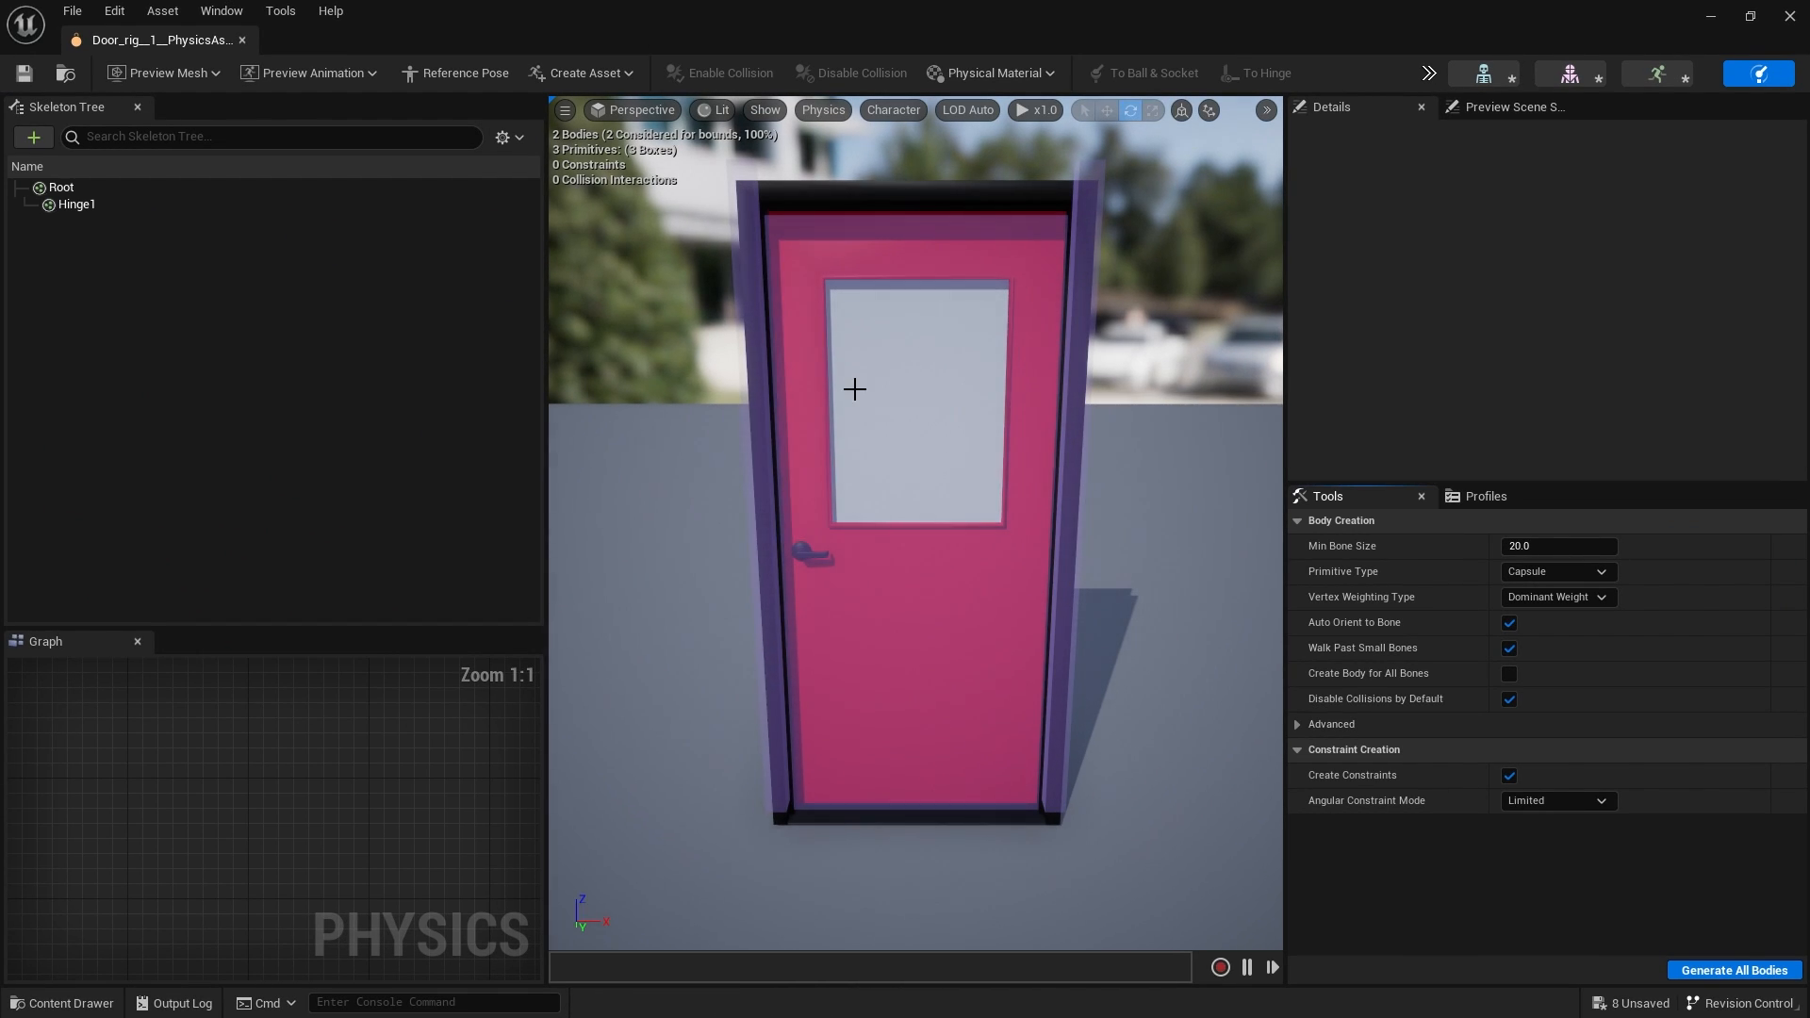
pyautogui.click(60, 206)
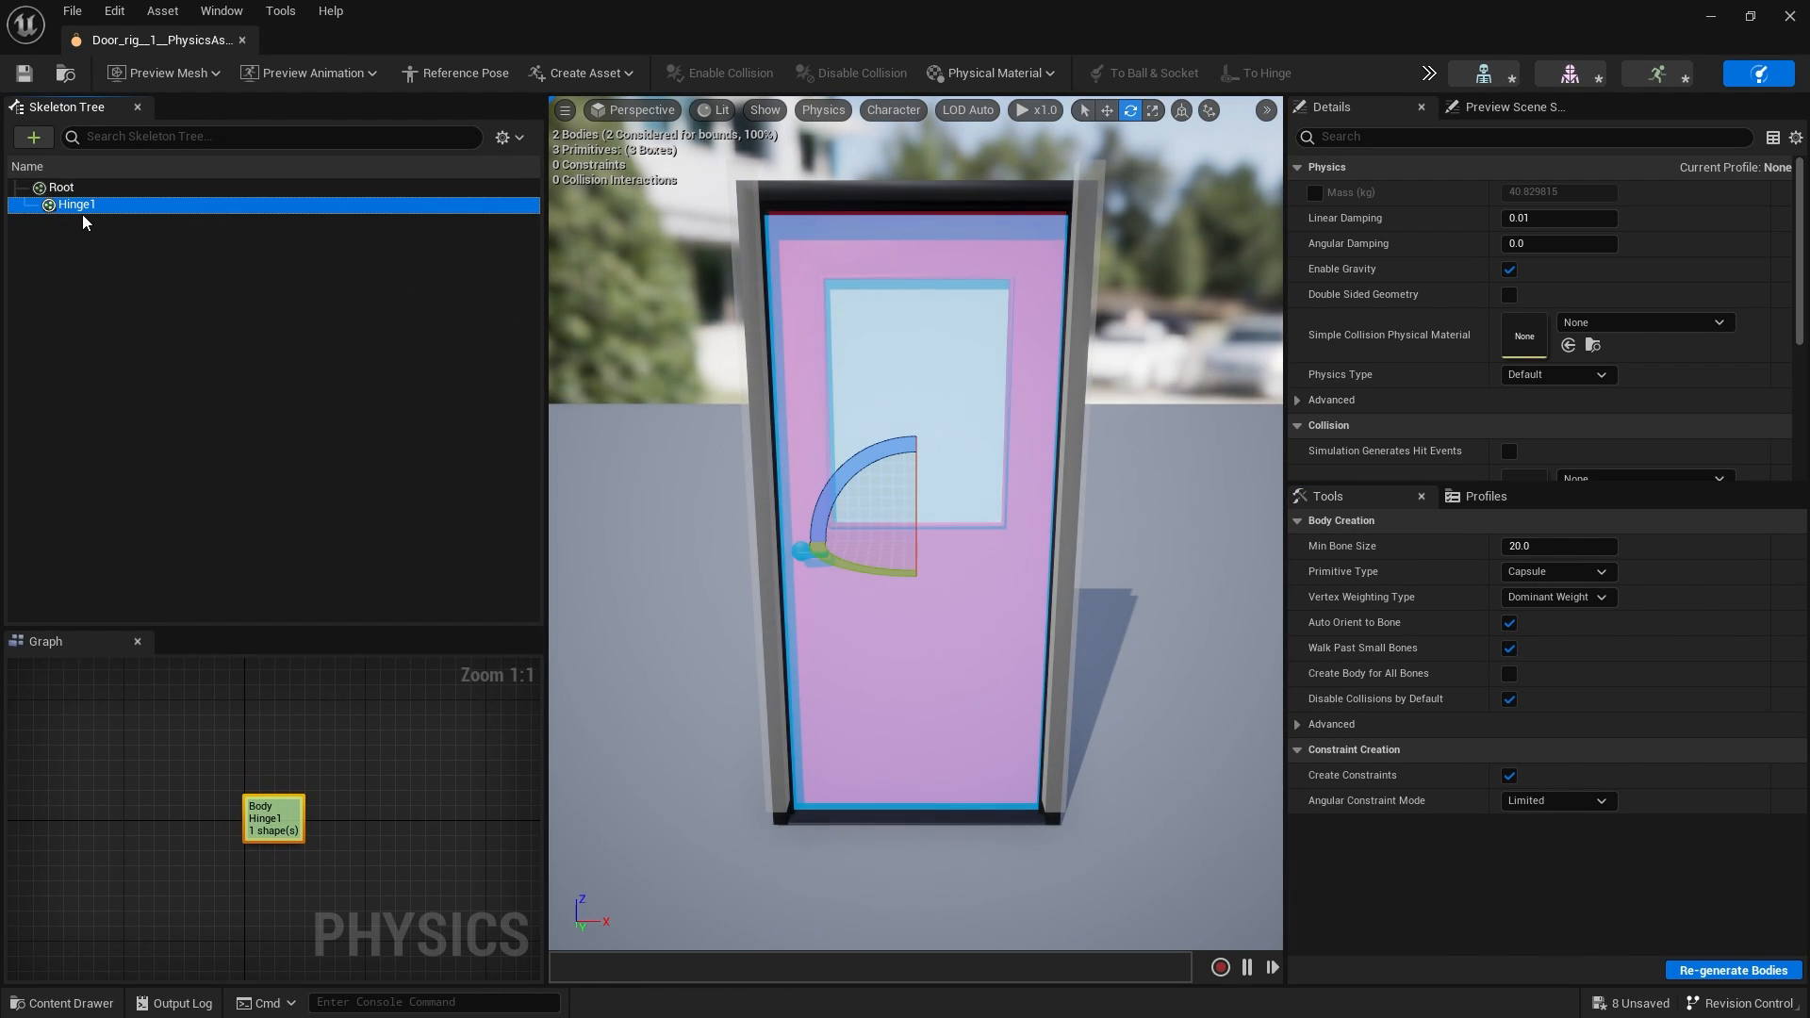
pyautogui.rightClick(69, 201)
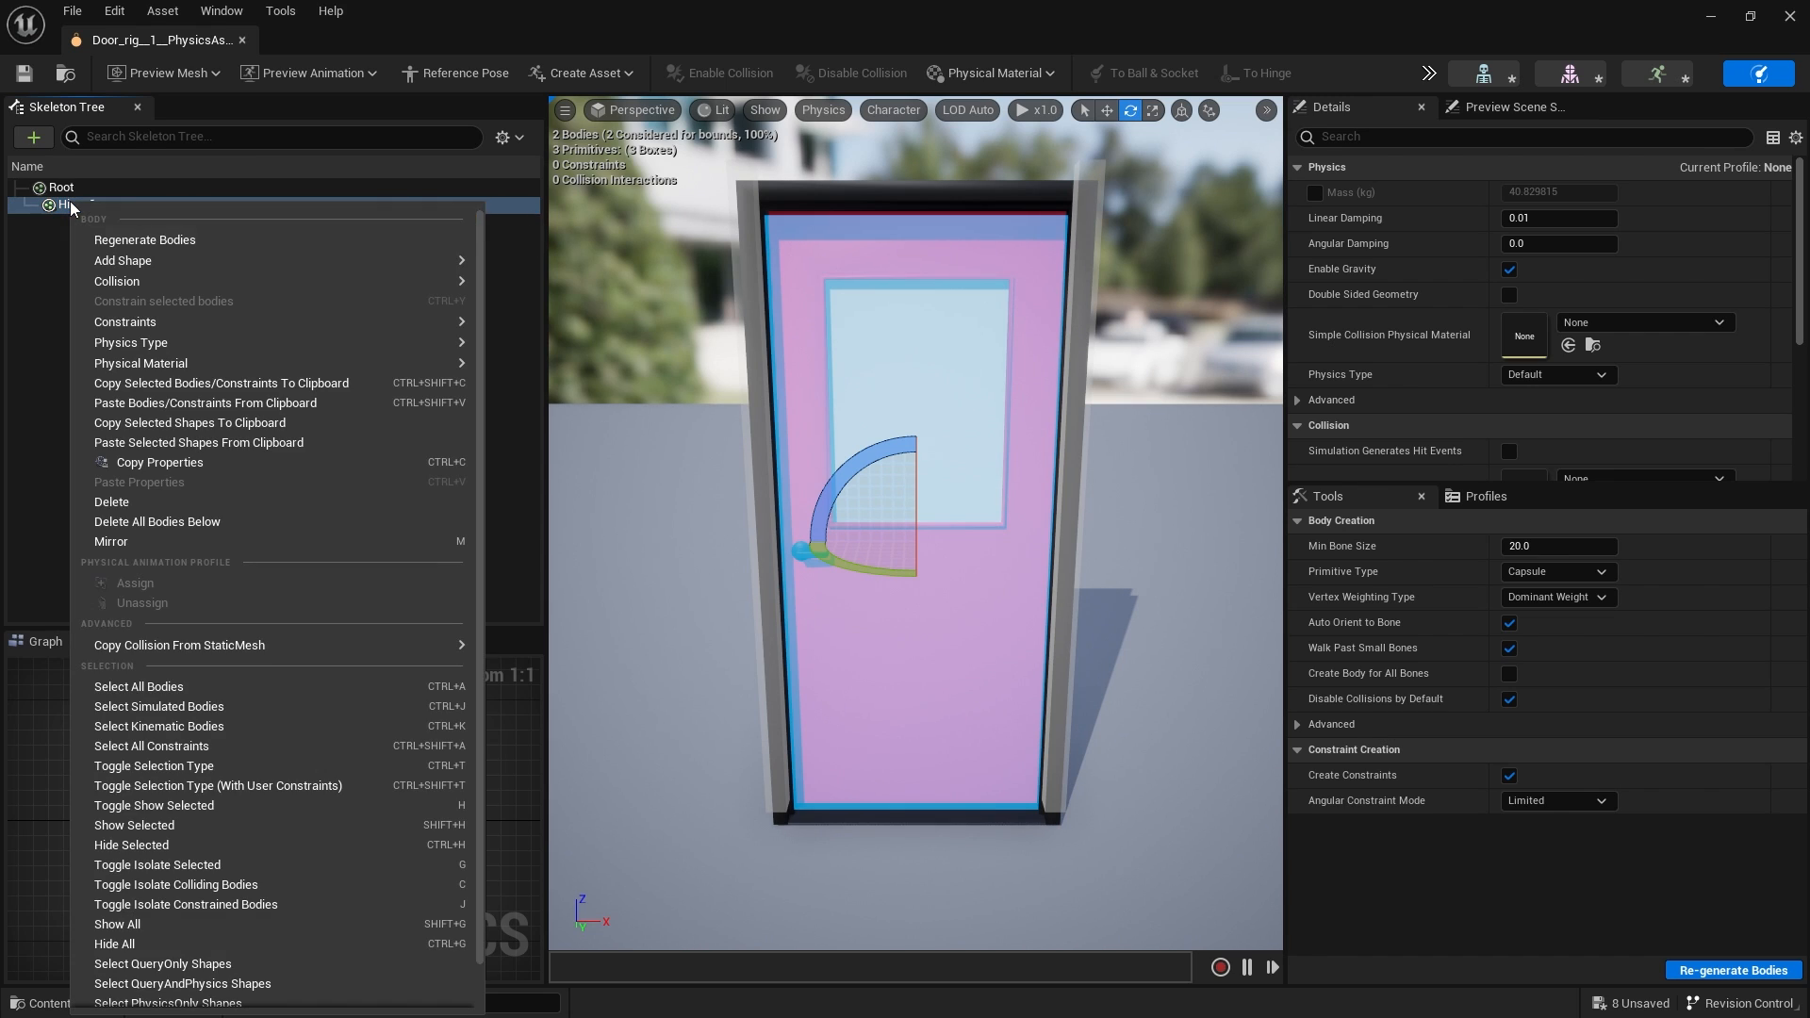
pyautogui.moveTo(172, 320)
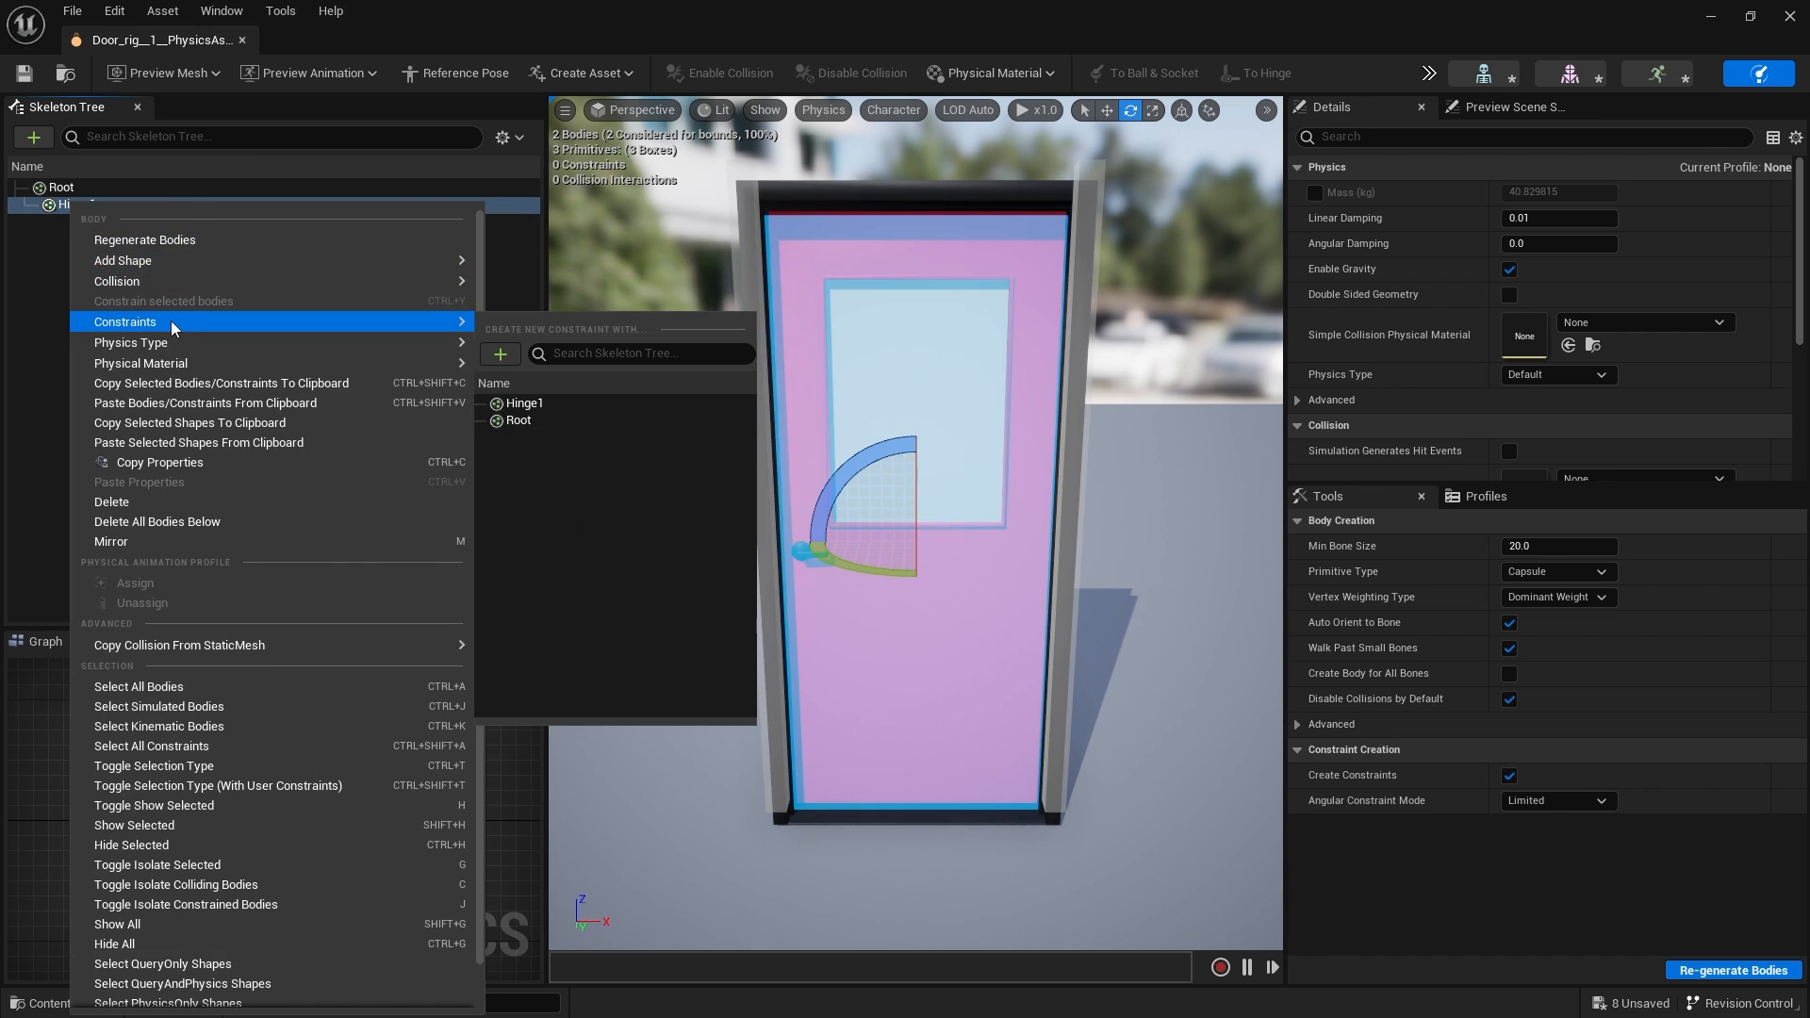
pyautogui.click(520, 426)
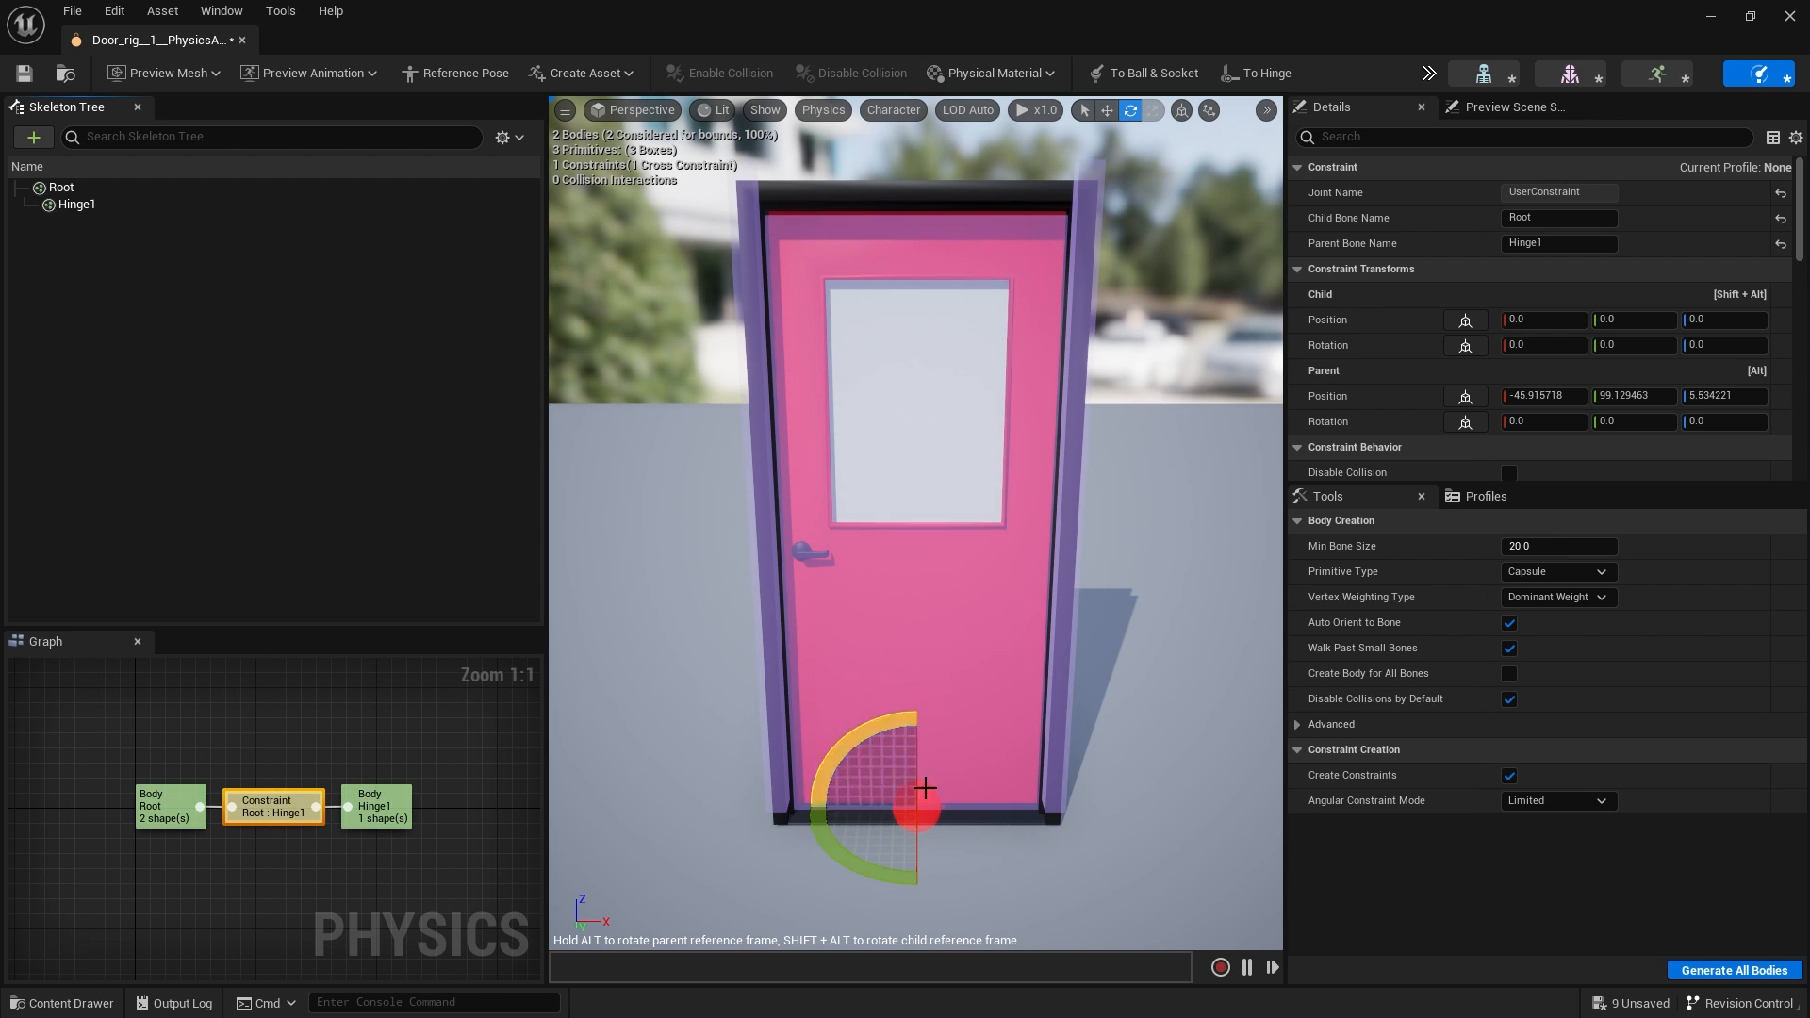
# Move the constraint to about mid-height on the door's hinge edge, at child position about X 45, Y -103.5.
pyautogui.moveTo(983, 641); pyautogui.dragTo(813, 592, button='right')
pyautogui.press('d')
pyautogui.press('w')
pyautogui.moveTo(894, 544); pyautogui.dragTo(921, 380)
pyautogui.moveTo(922, 381); pyautogui.dragTo(1018, 347, button='right')
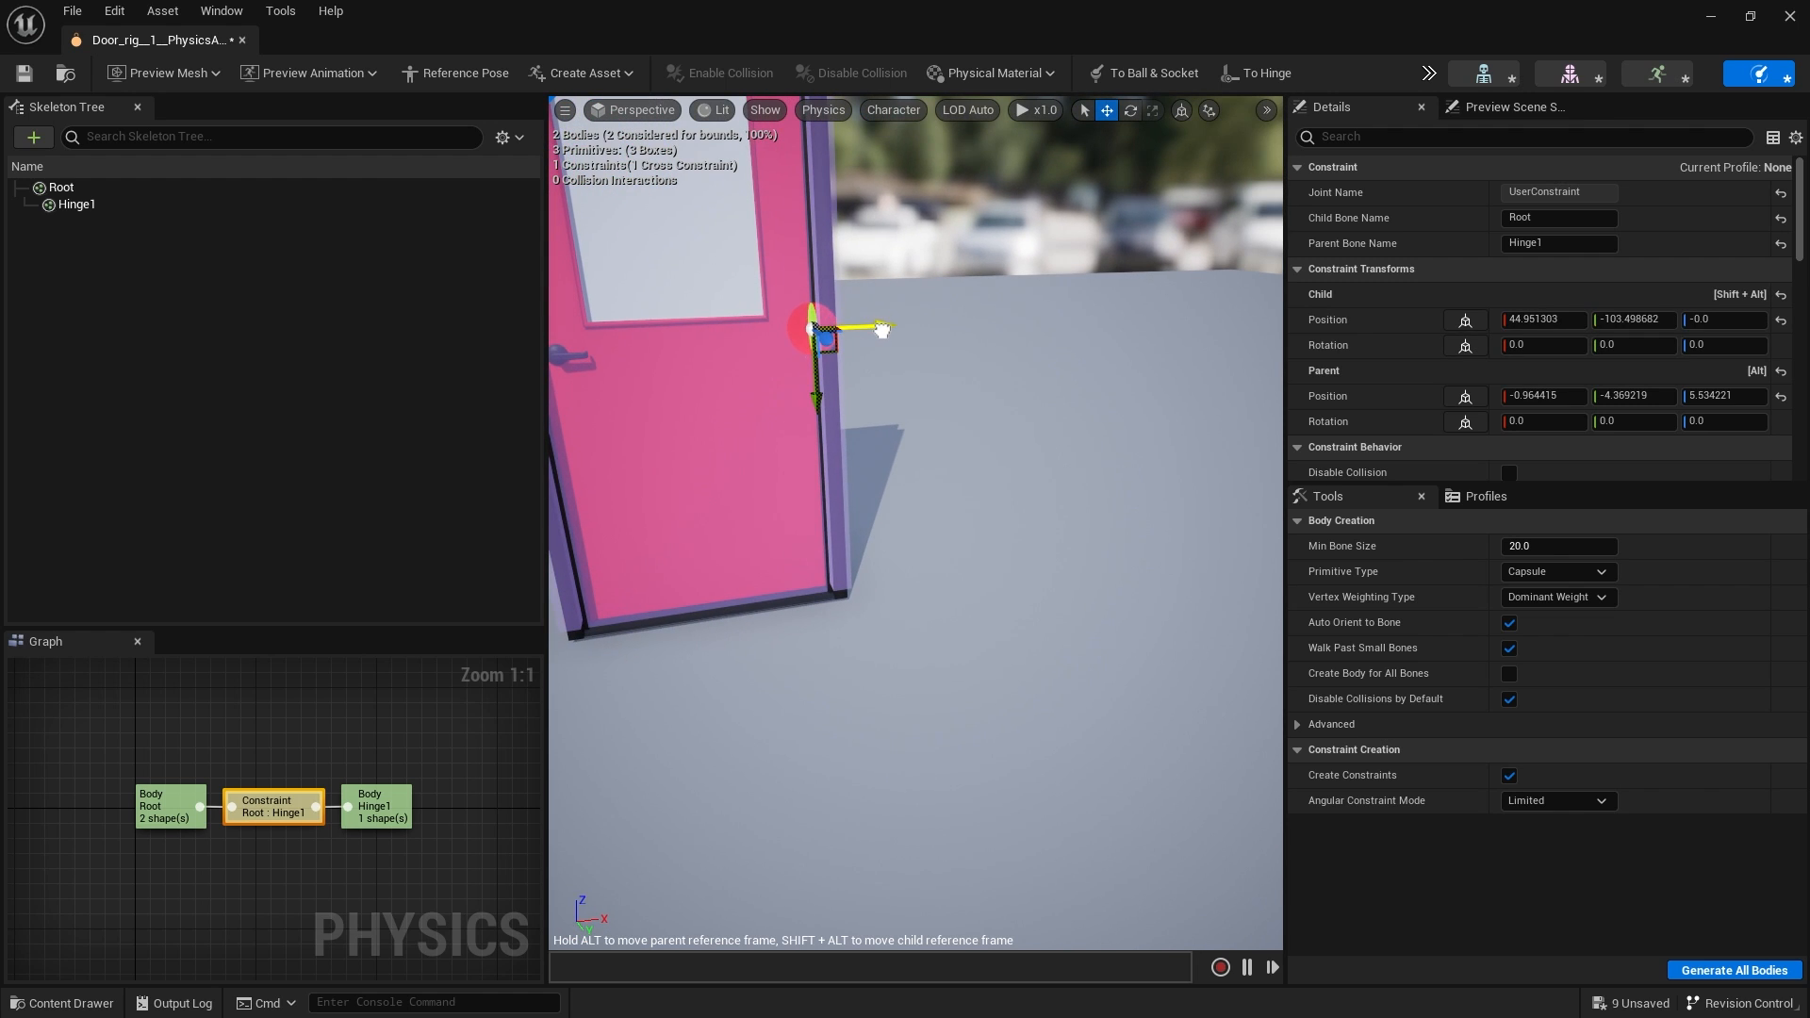
# Examine the constraint's placement on the hinge-side post from several angles.
pyautogui.keyDown('alt'); pyautogui.moveTo(881, 330); pyautogui.dragTo(837, 295); pyautogui.keyUp('alt')
pyautogui.moveTo(881, 330); pyautogui.dragTo(859, 296, button='right')
pyautogui.moveTo(1051, 474); pyautogui.dragTo(886, 397, button='right')
pyautogui.press('w')
pyautogui.press('s')
pyautogui.press('d')
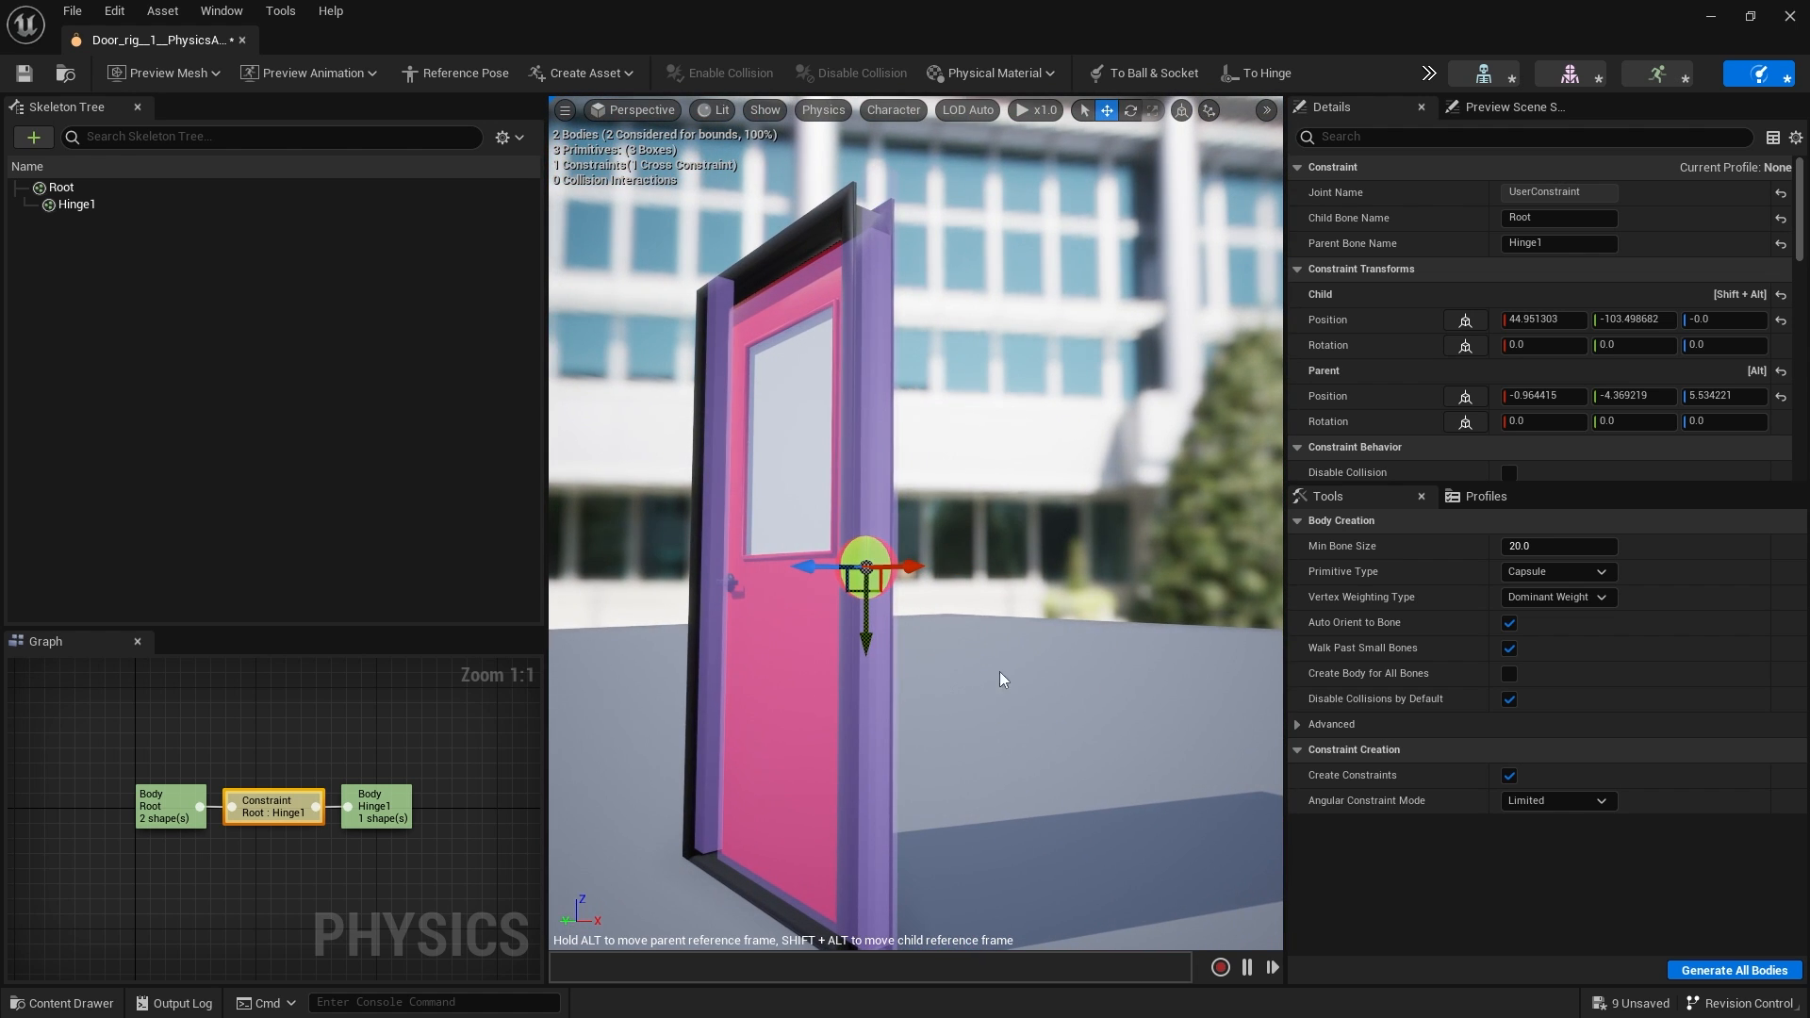
pyautogui.moveTo(1001, 679); pyautogui.dragTo(1186, 717, button='right')
pyautogui.press('a')
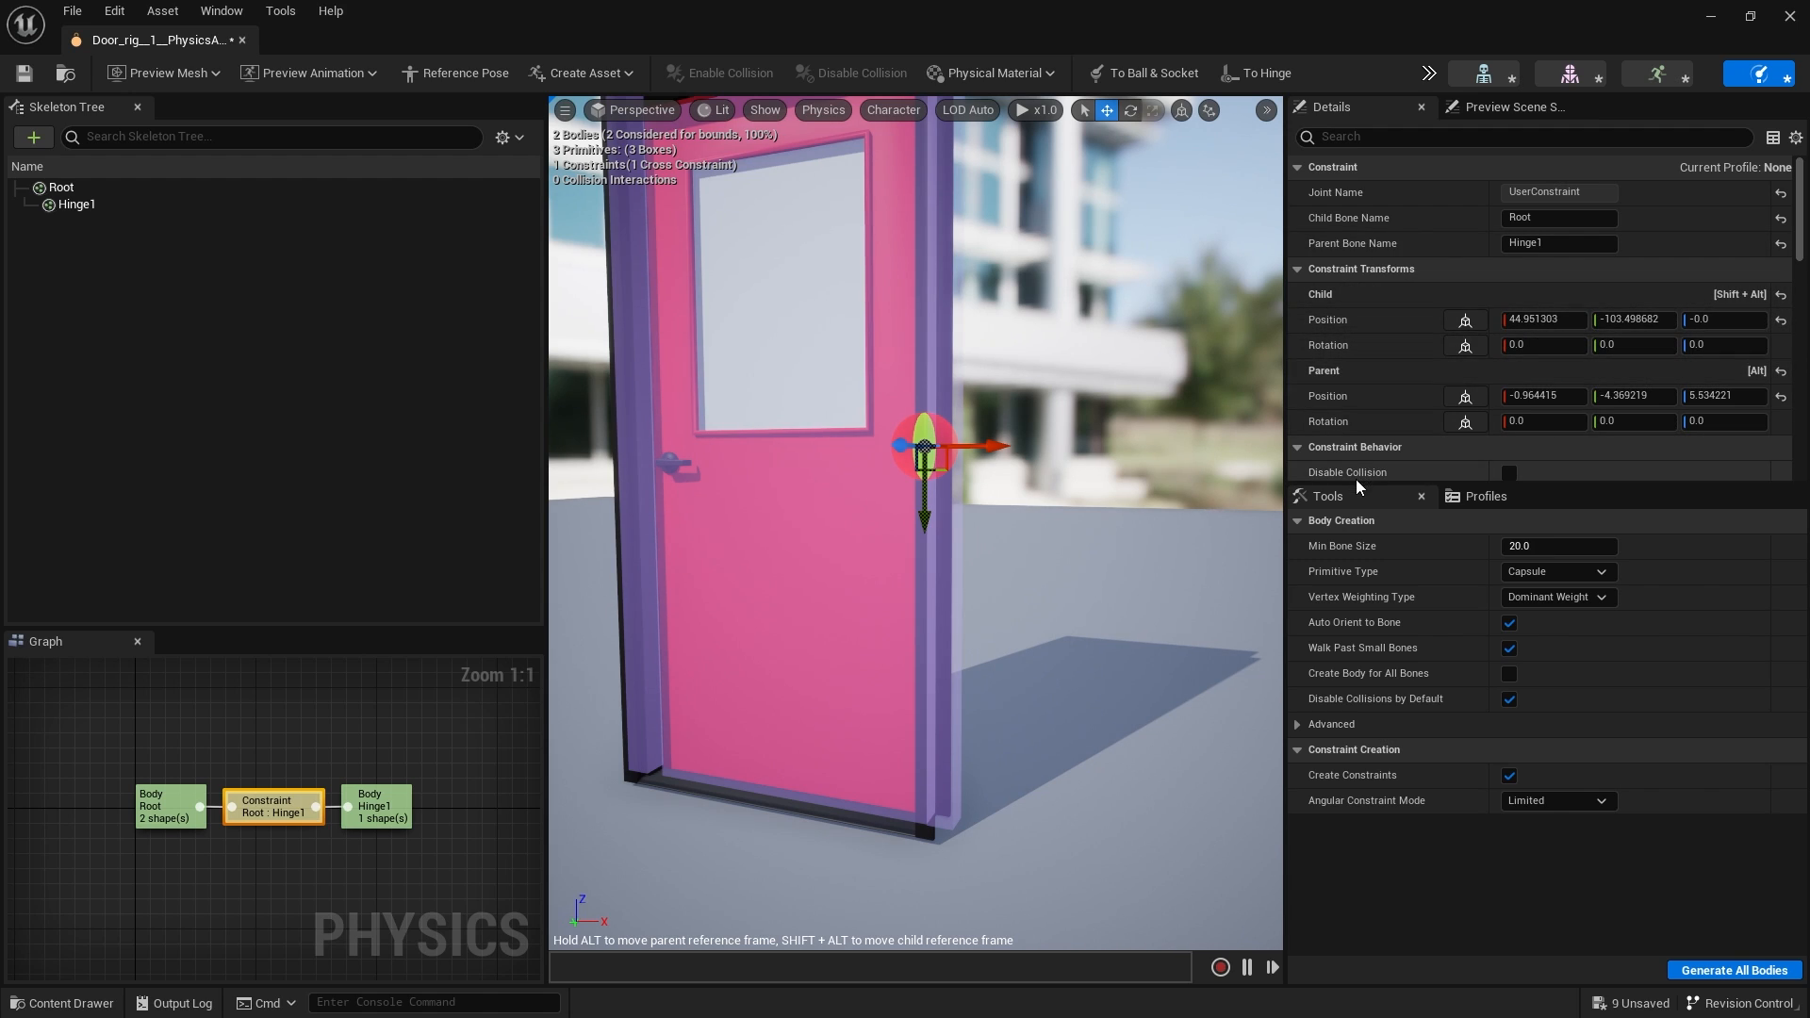
# Set the constraint's Swing 1 and Twist motions to Locked and its Swing 2 motion to Limited.
pyautogui.moveTo(1354, 486); pyautogui.dragTo(1389, 732)
pyautogui.scroll(-10, 1431, 513)
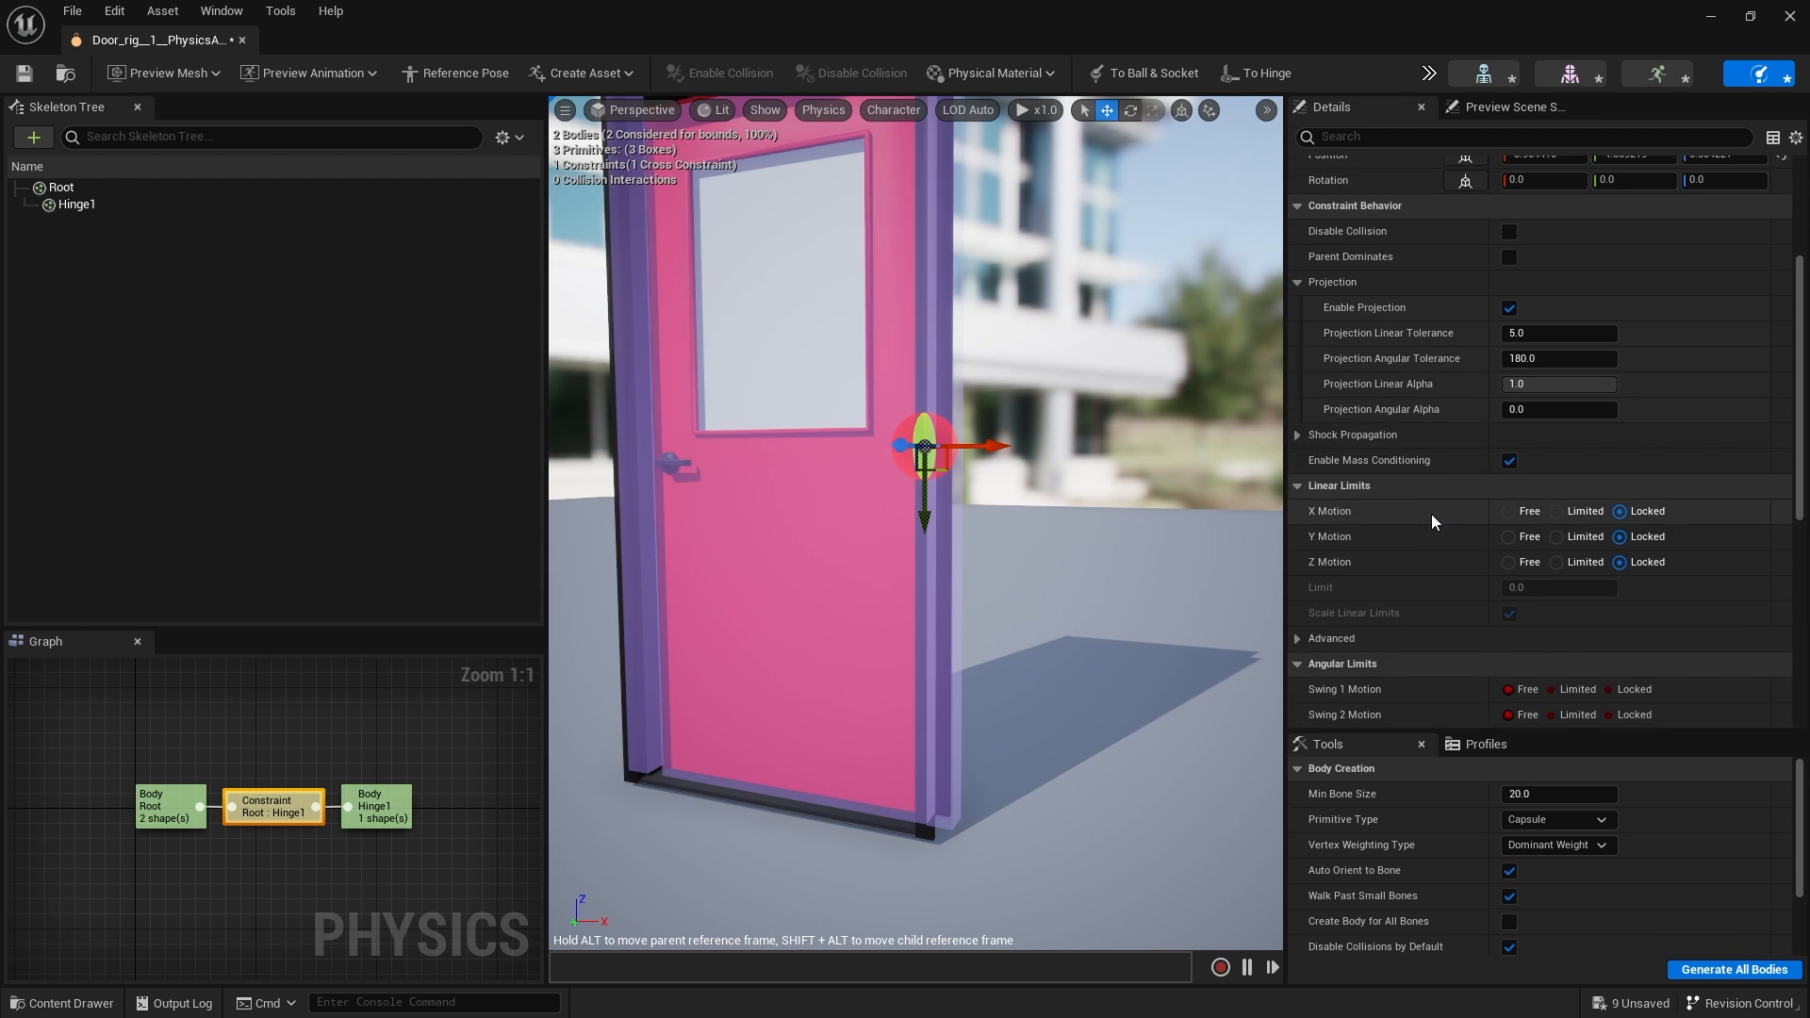
pyautogui.keyDown('alt'); pyautogui.moveTo(1044, 713); pyautogui.dragTo(982, 487); pyautogui.keyUp('alt')
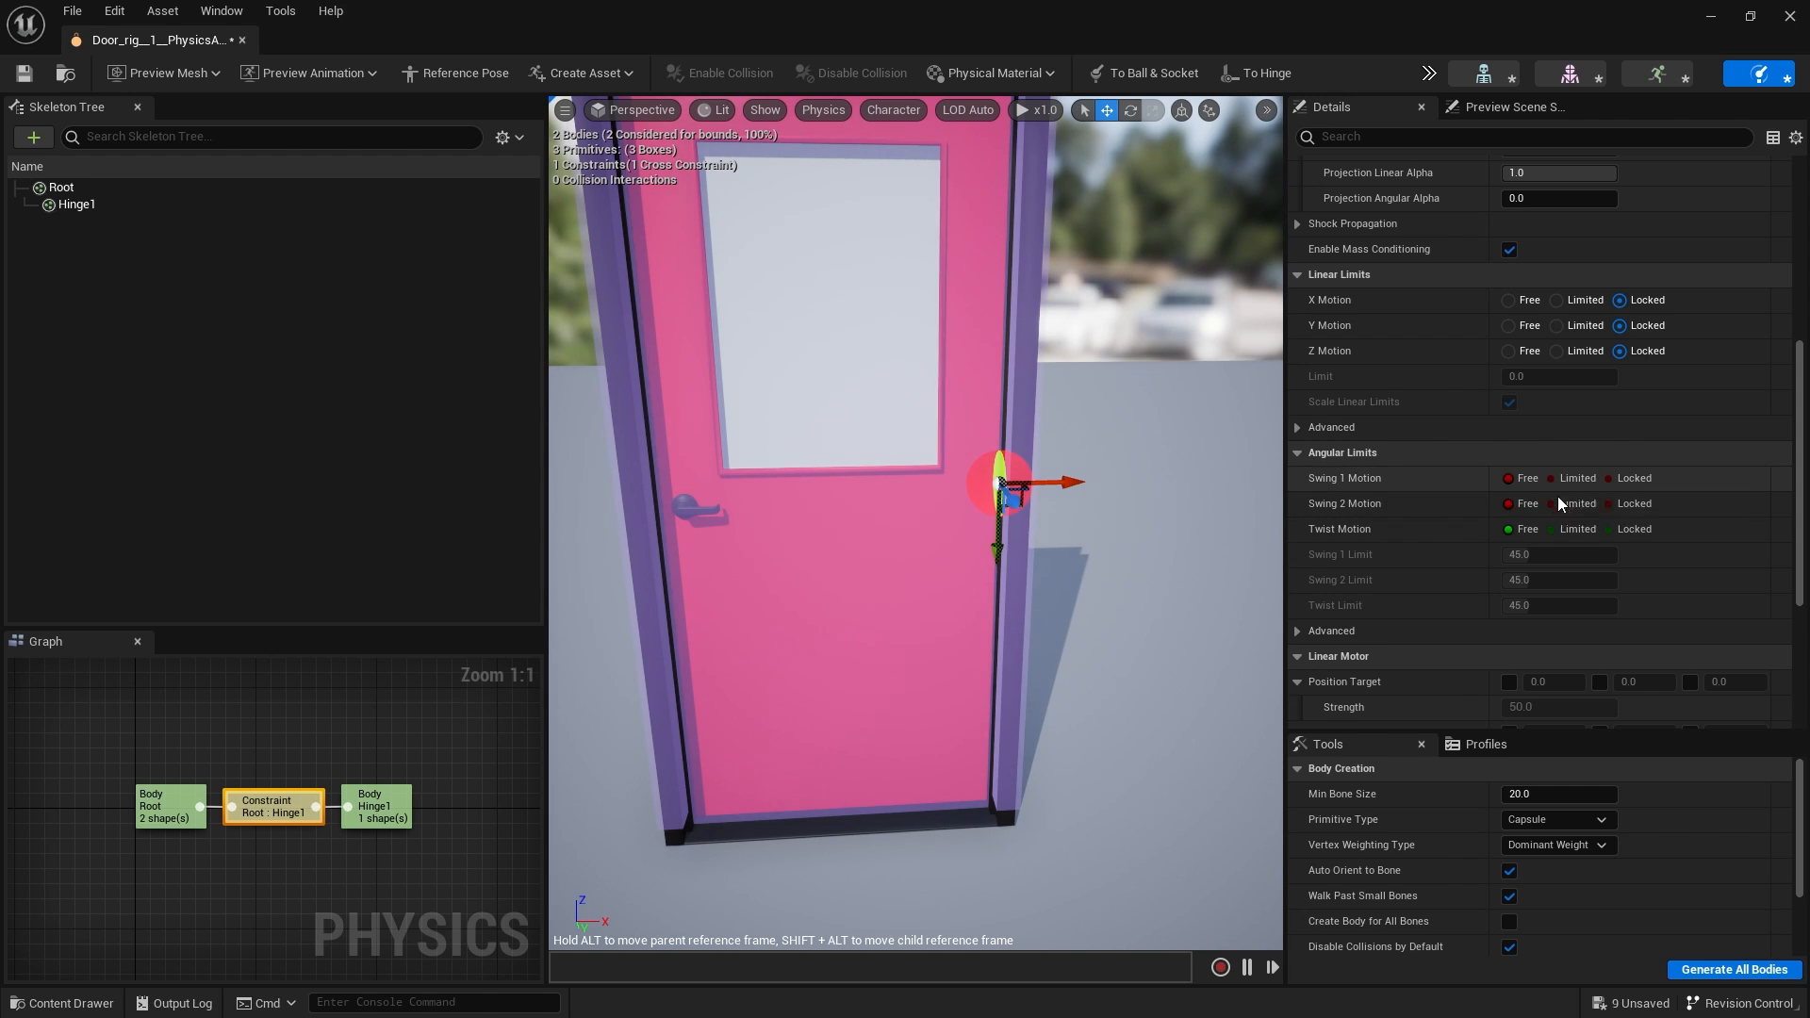
pyautogui.click(1609, 505)
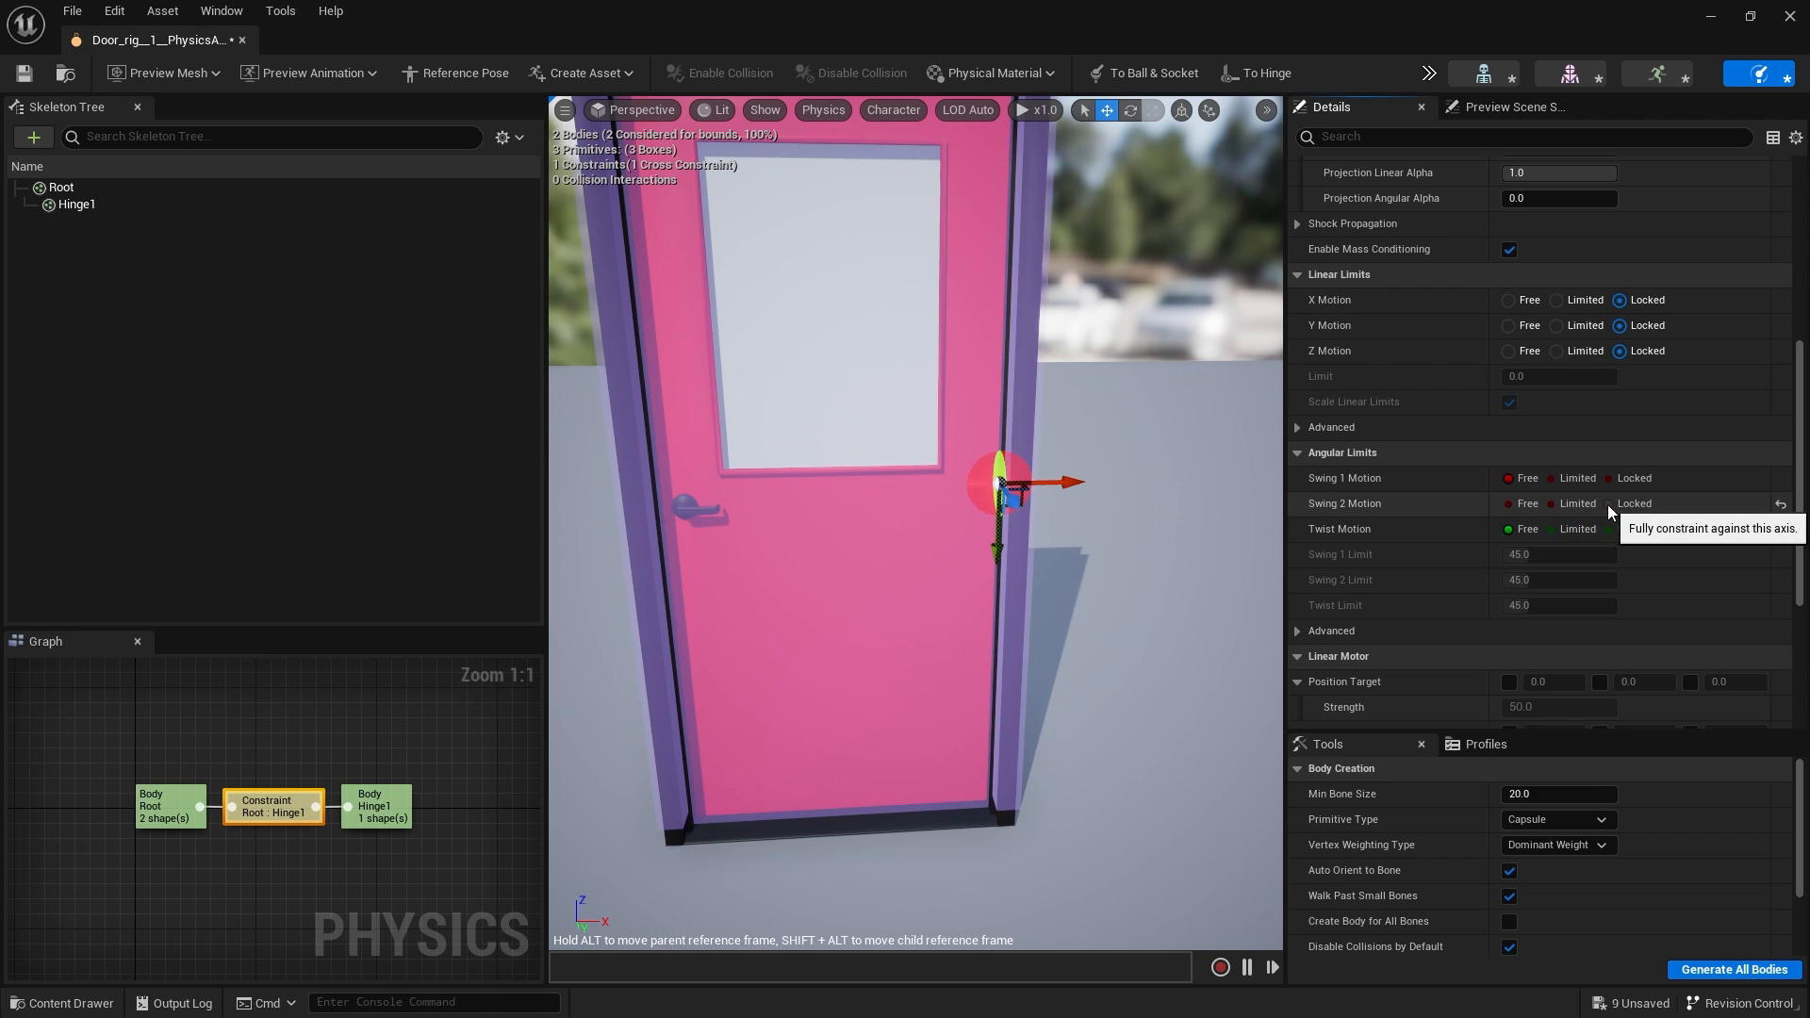
pyautogui.click(1510, 507)
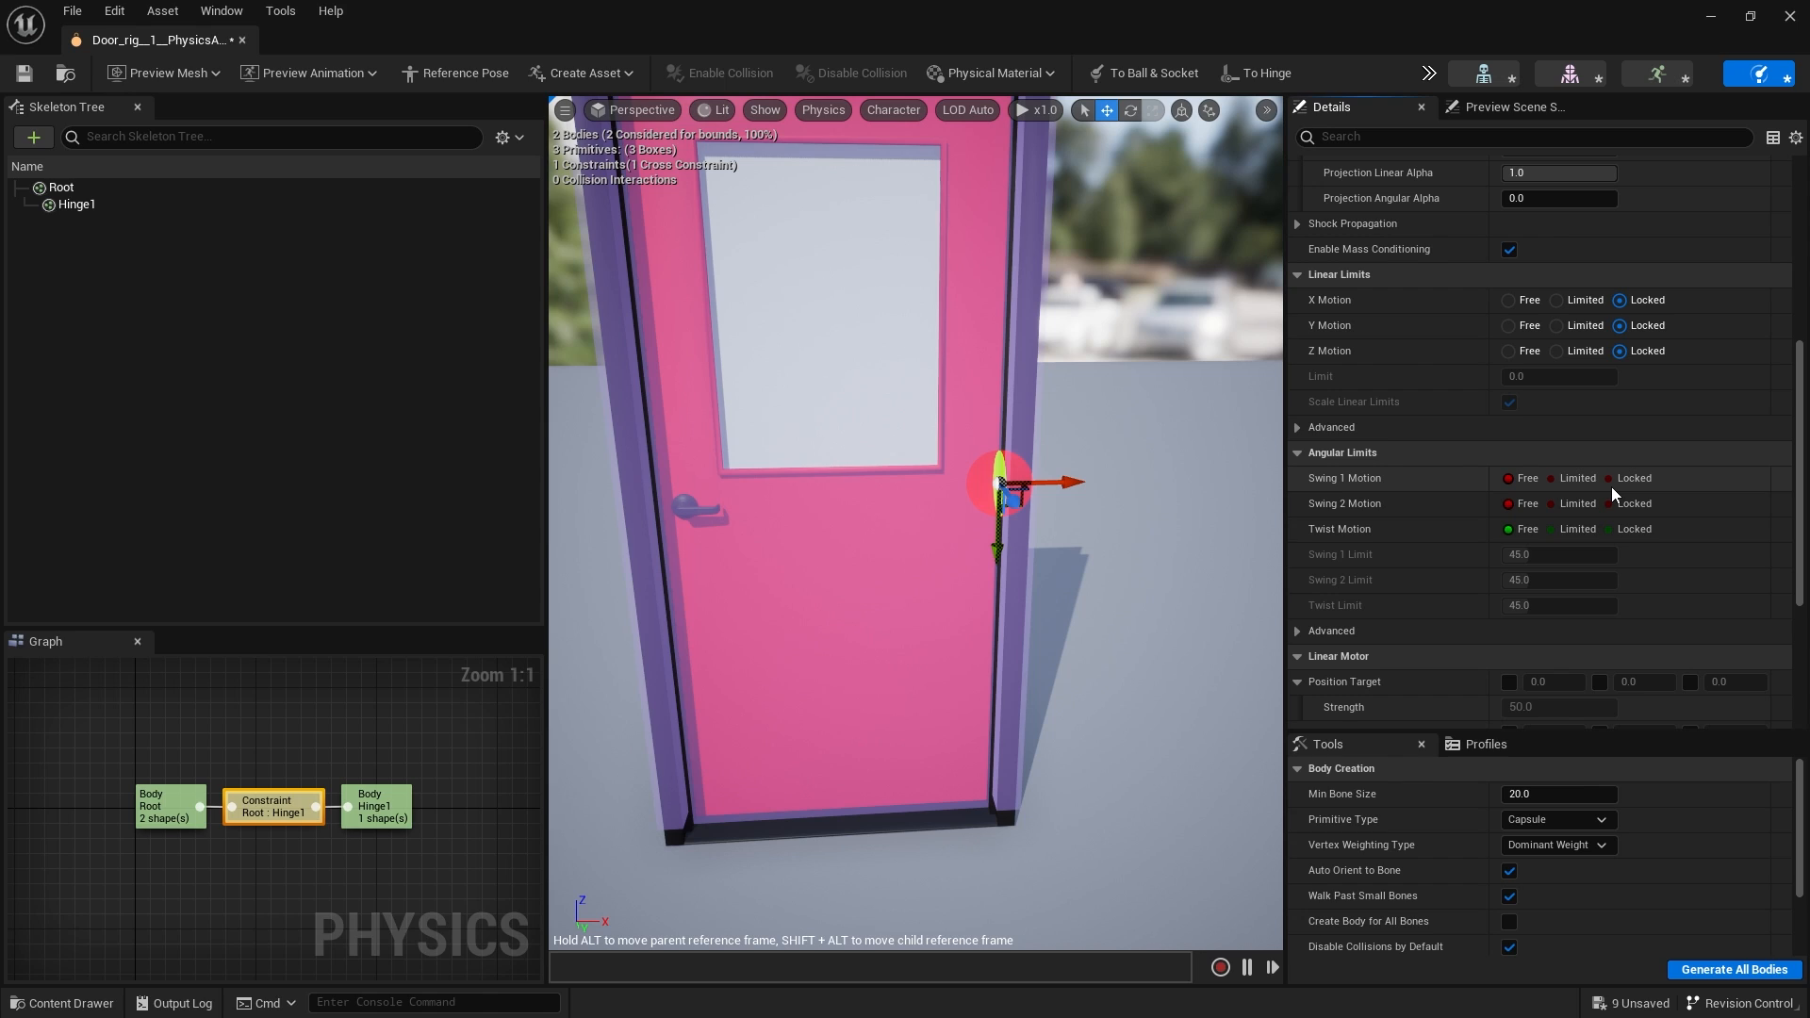
pyautogui.click(1634, 480)
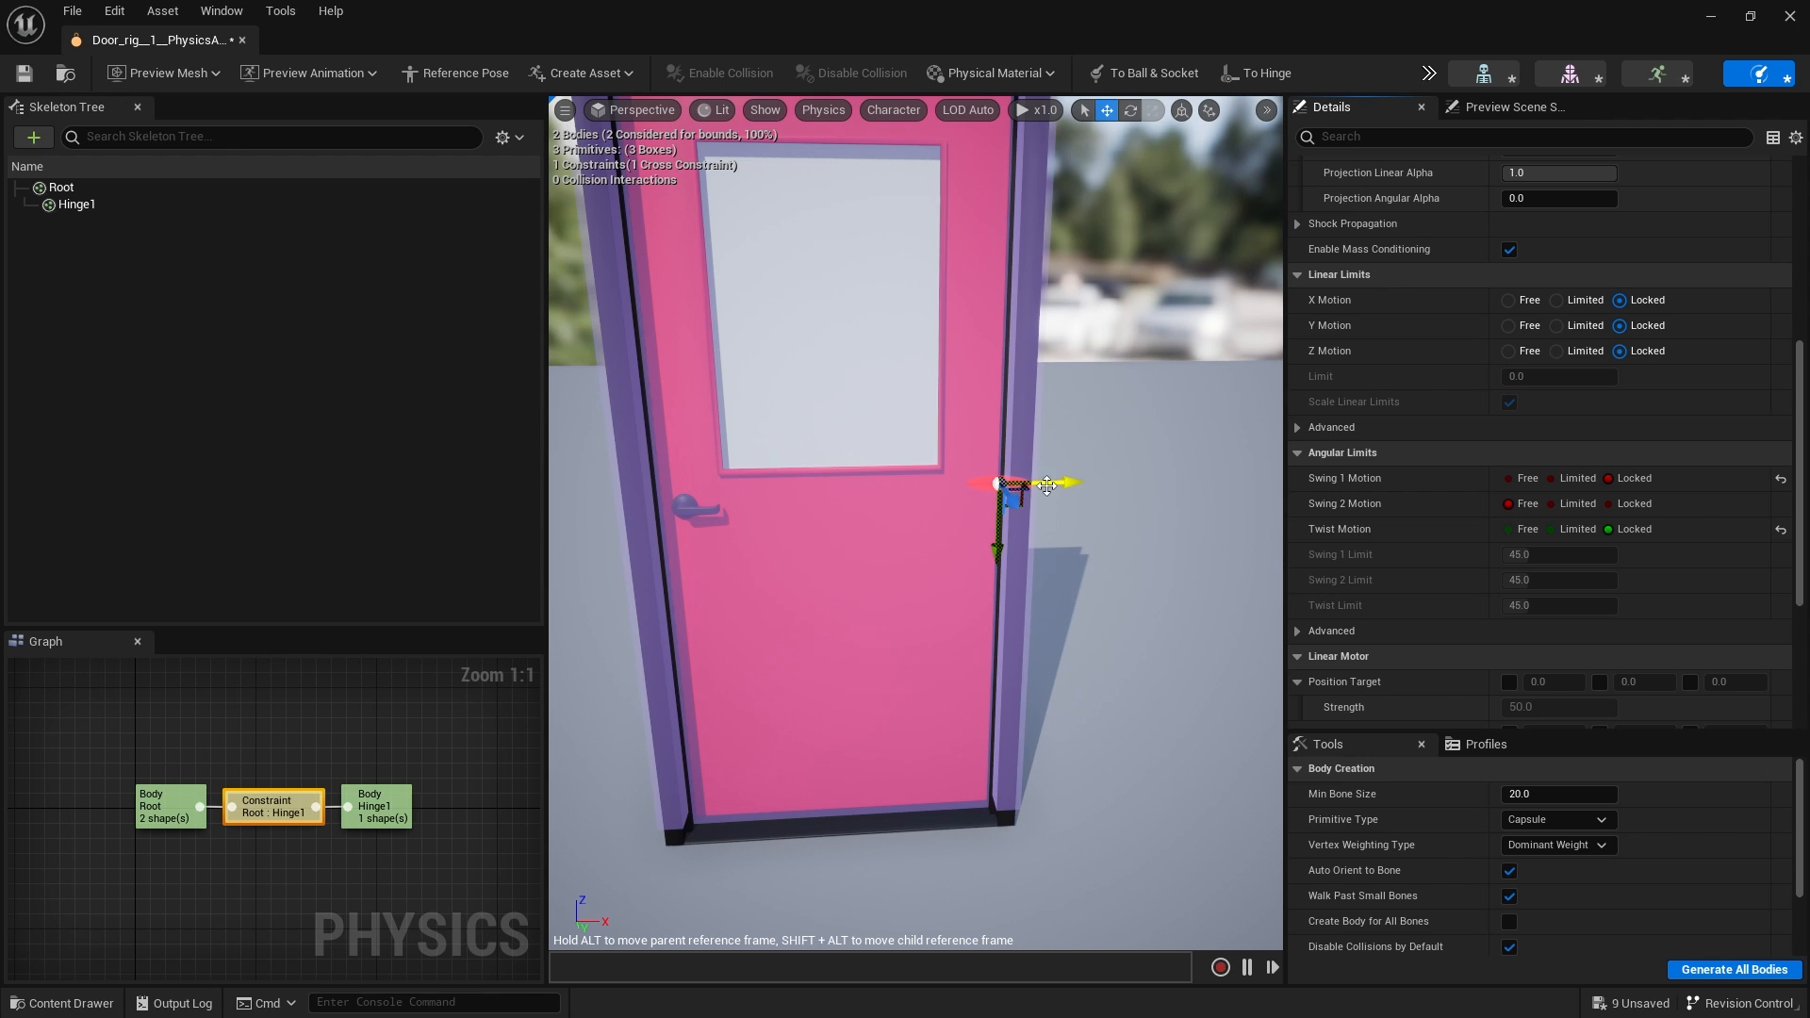
pyautogui.click(1552, 505)
pyautogui.keyDown('alt'); pyautogui.moveTo(1060, 530); pyautogui.dragTo(1059, 626); pyautogui.keyUp('alt')
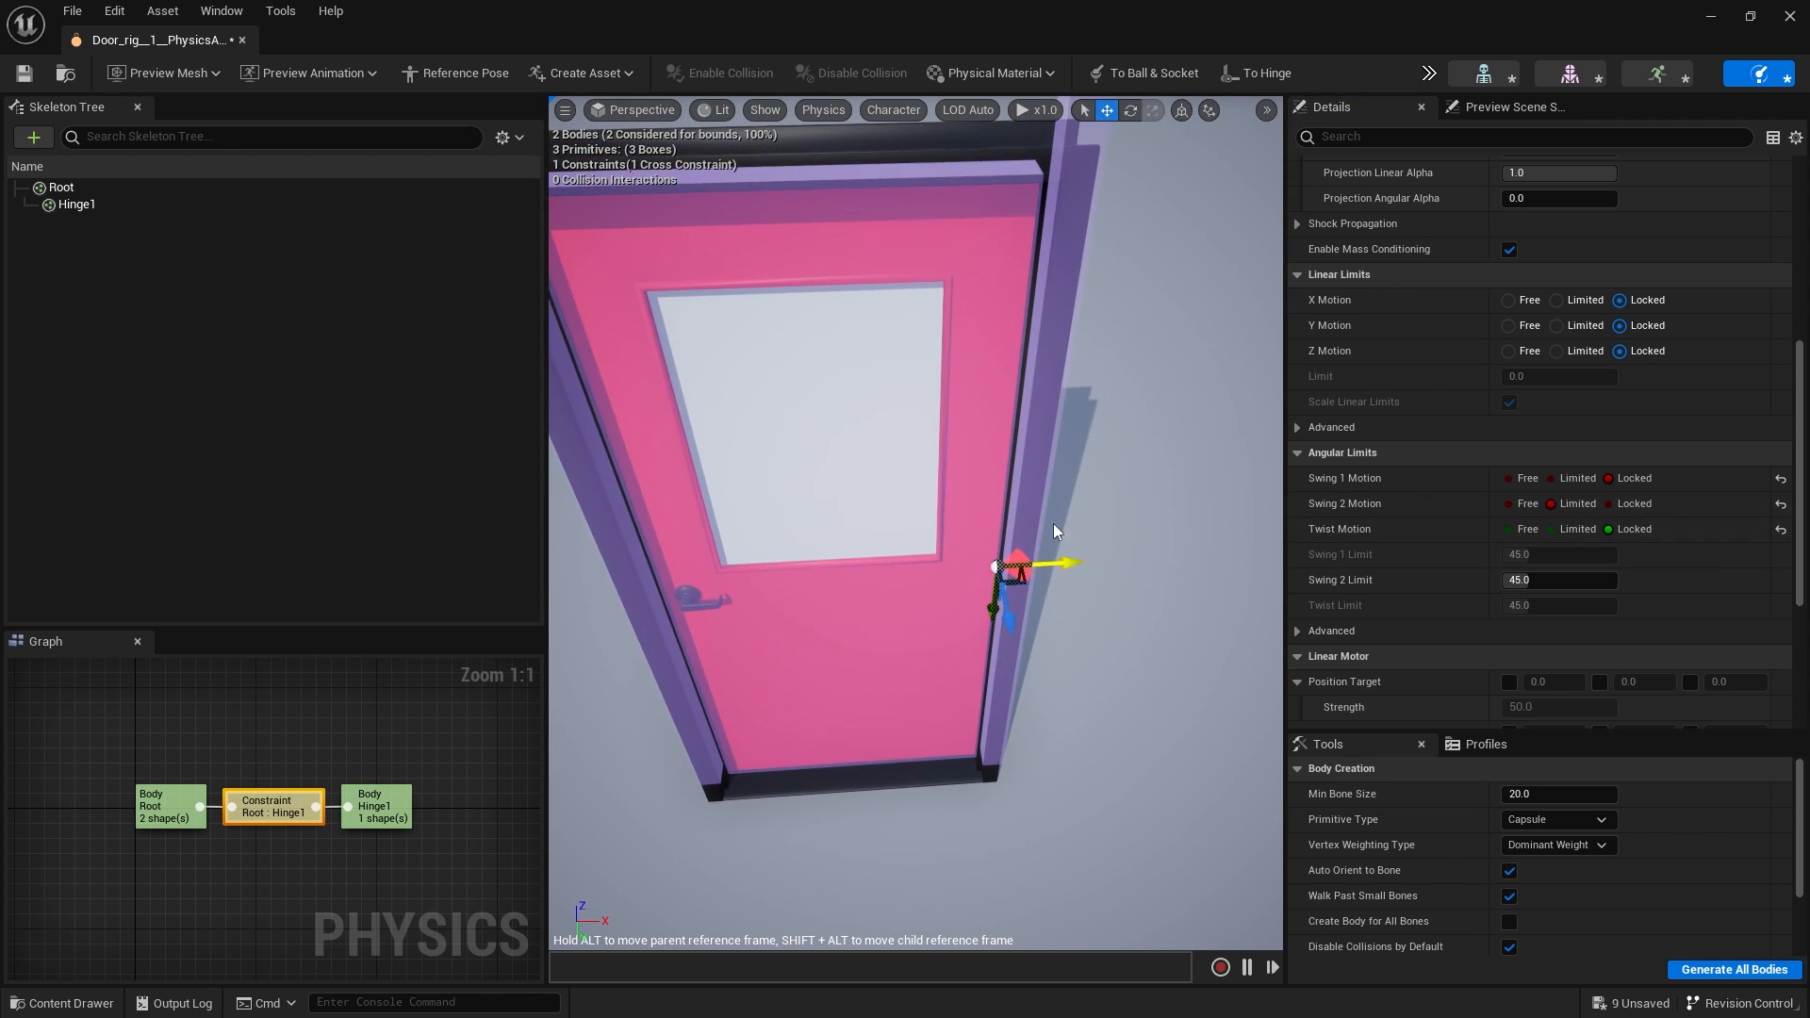
# Rotate the constraint 180° about the vertical axis and set its Swing 2 Limit to 100.
pyautogui.press('e')
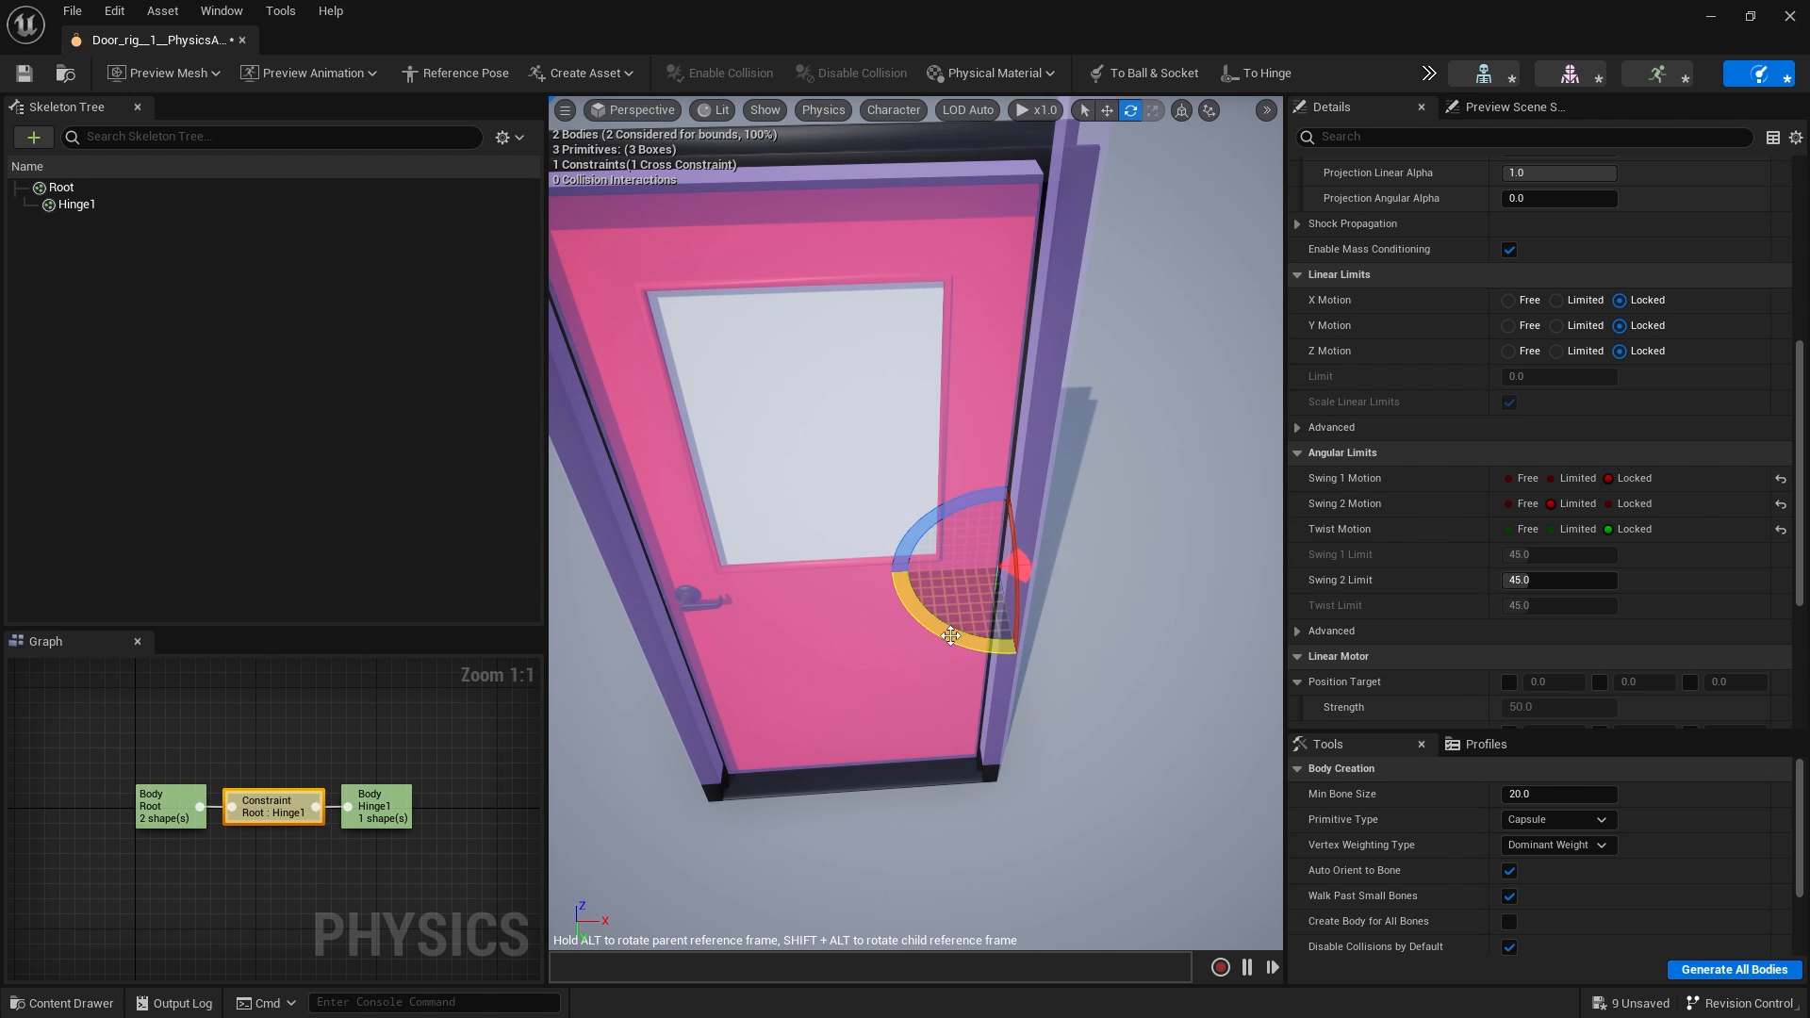
pyautogui.moveTo(1084, 603); pyautogui.dragTo(1037, 660)
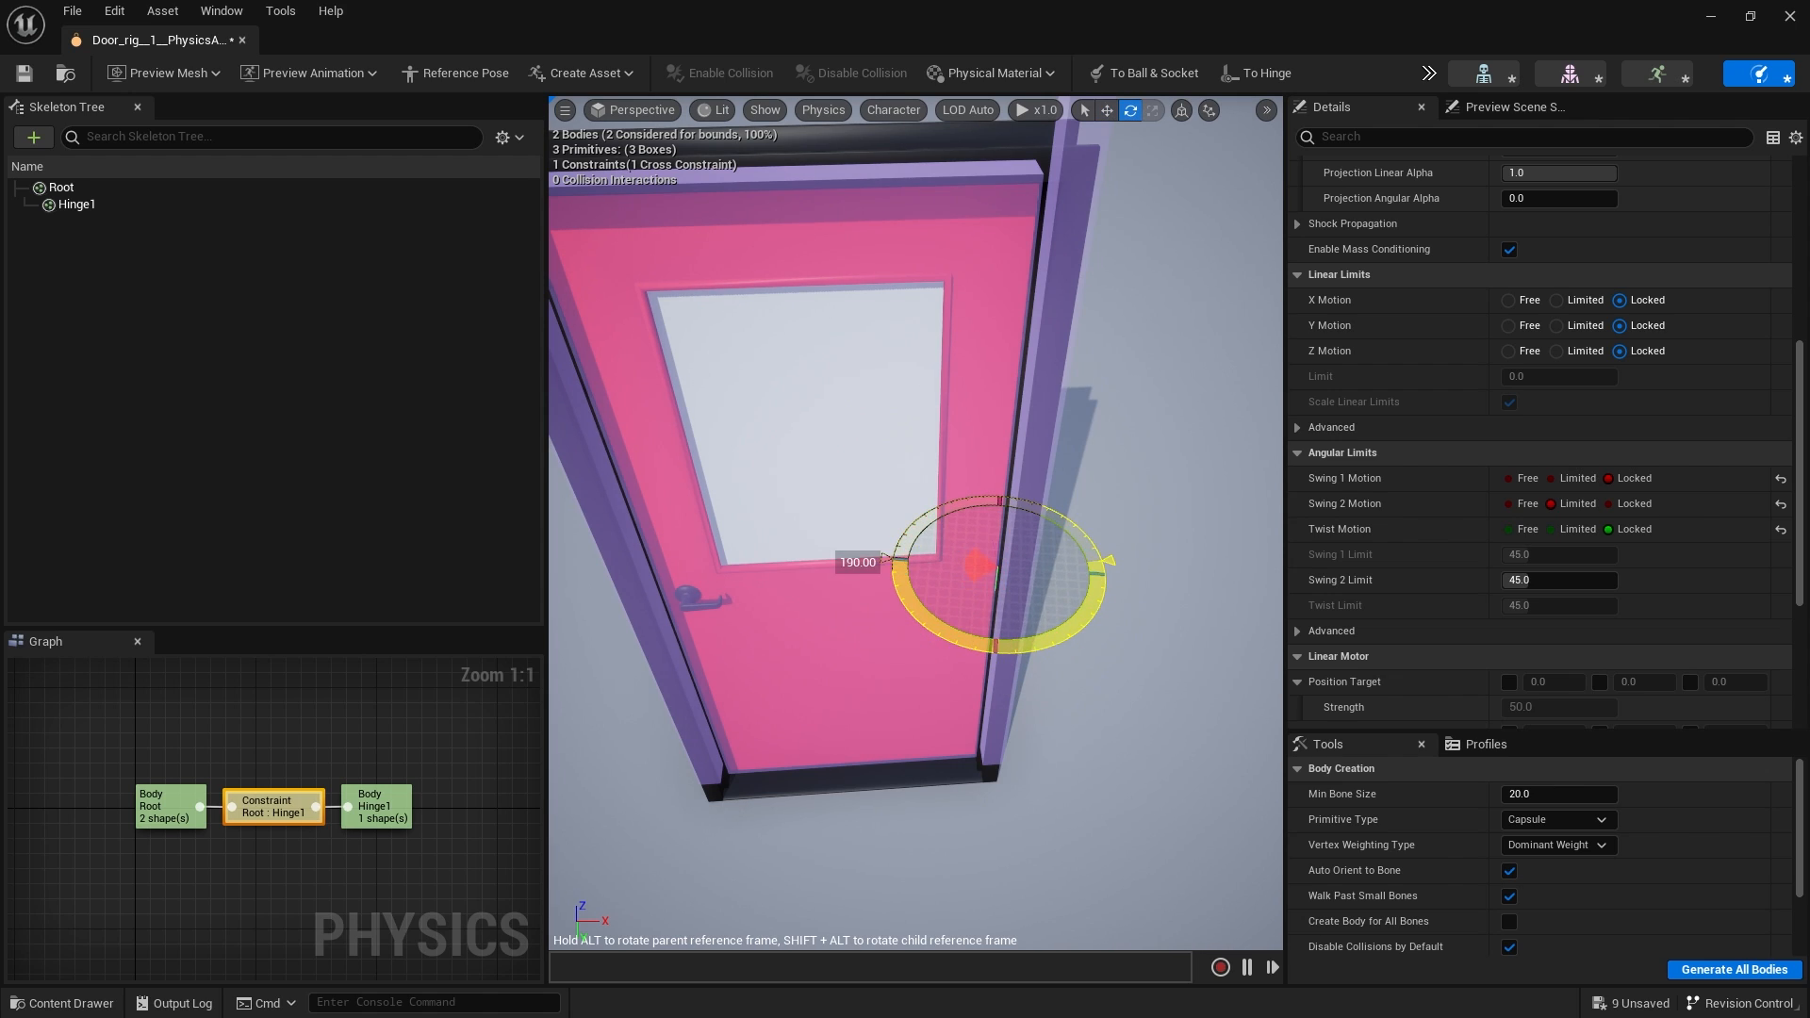
pyautogui.moveTo(1037, 660); pyautogui.dragTo(1008, 650)
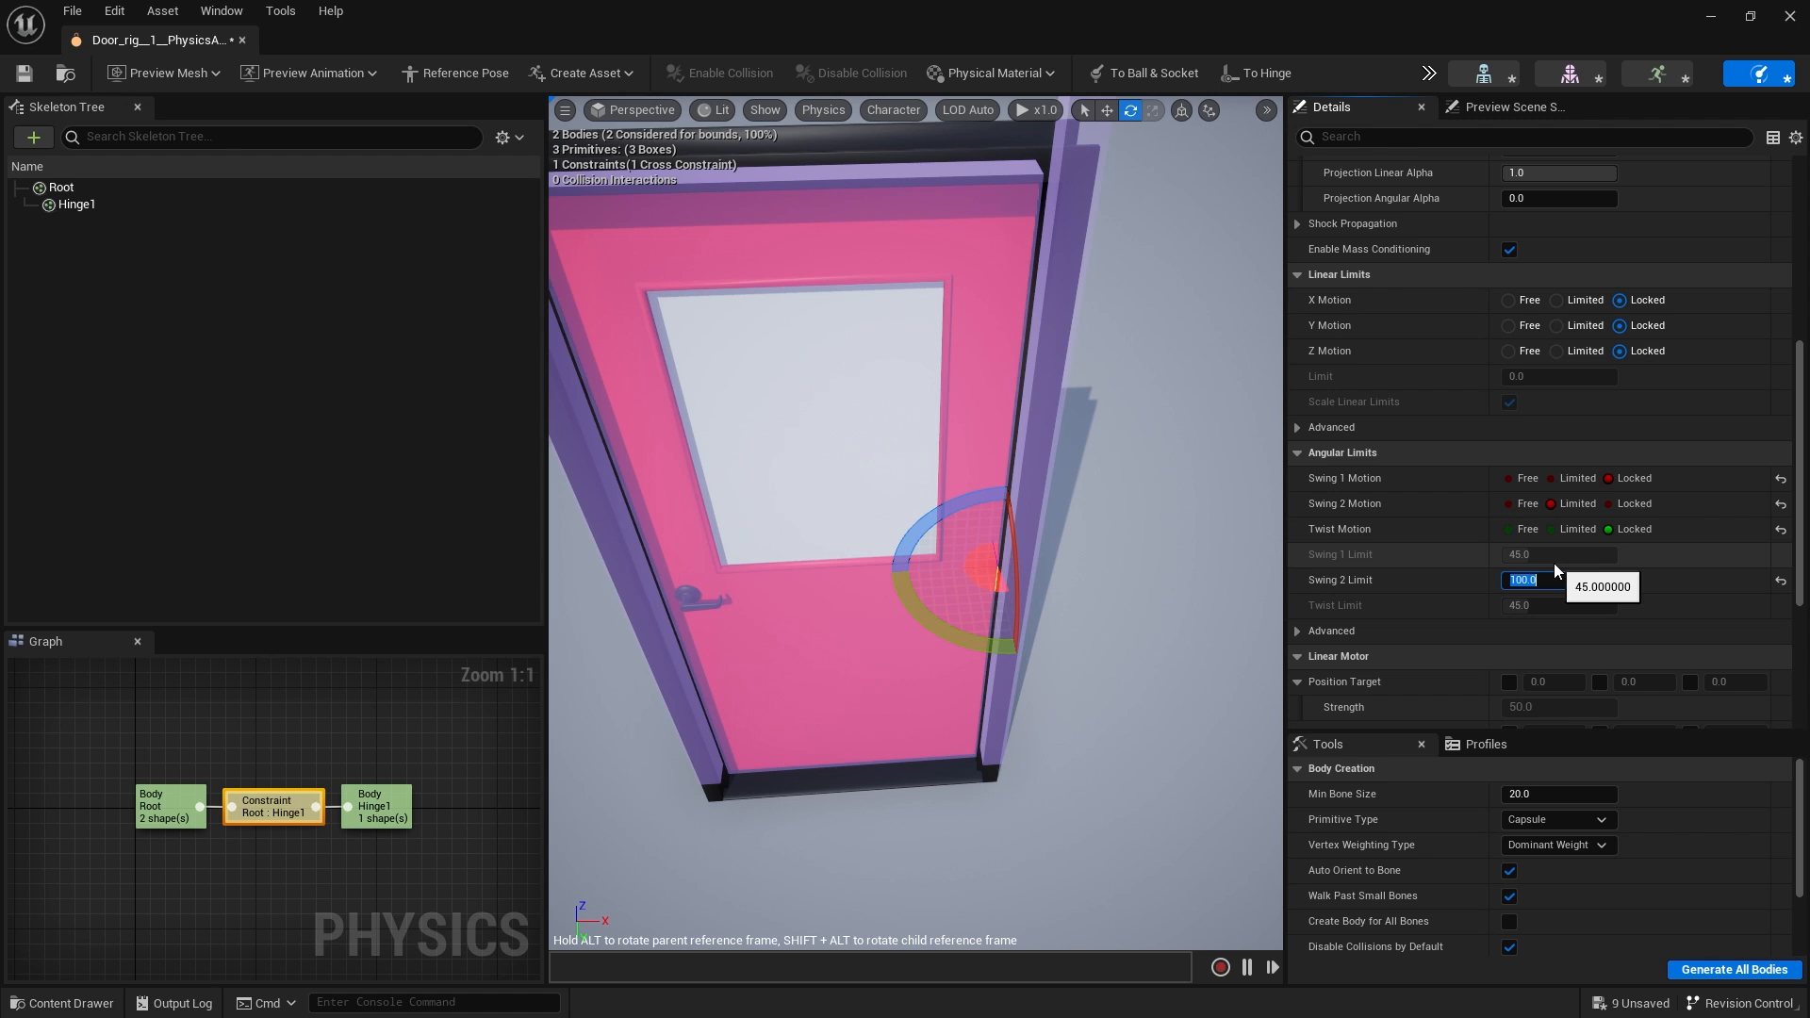
pyautogui.moveTo(1118, 722); pyautogui.dragTo(1024, 589)
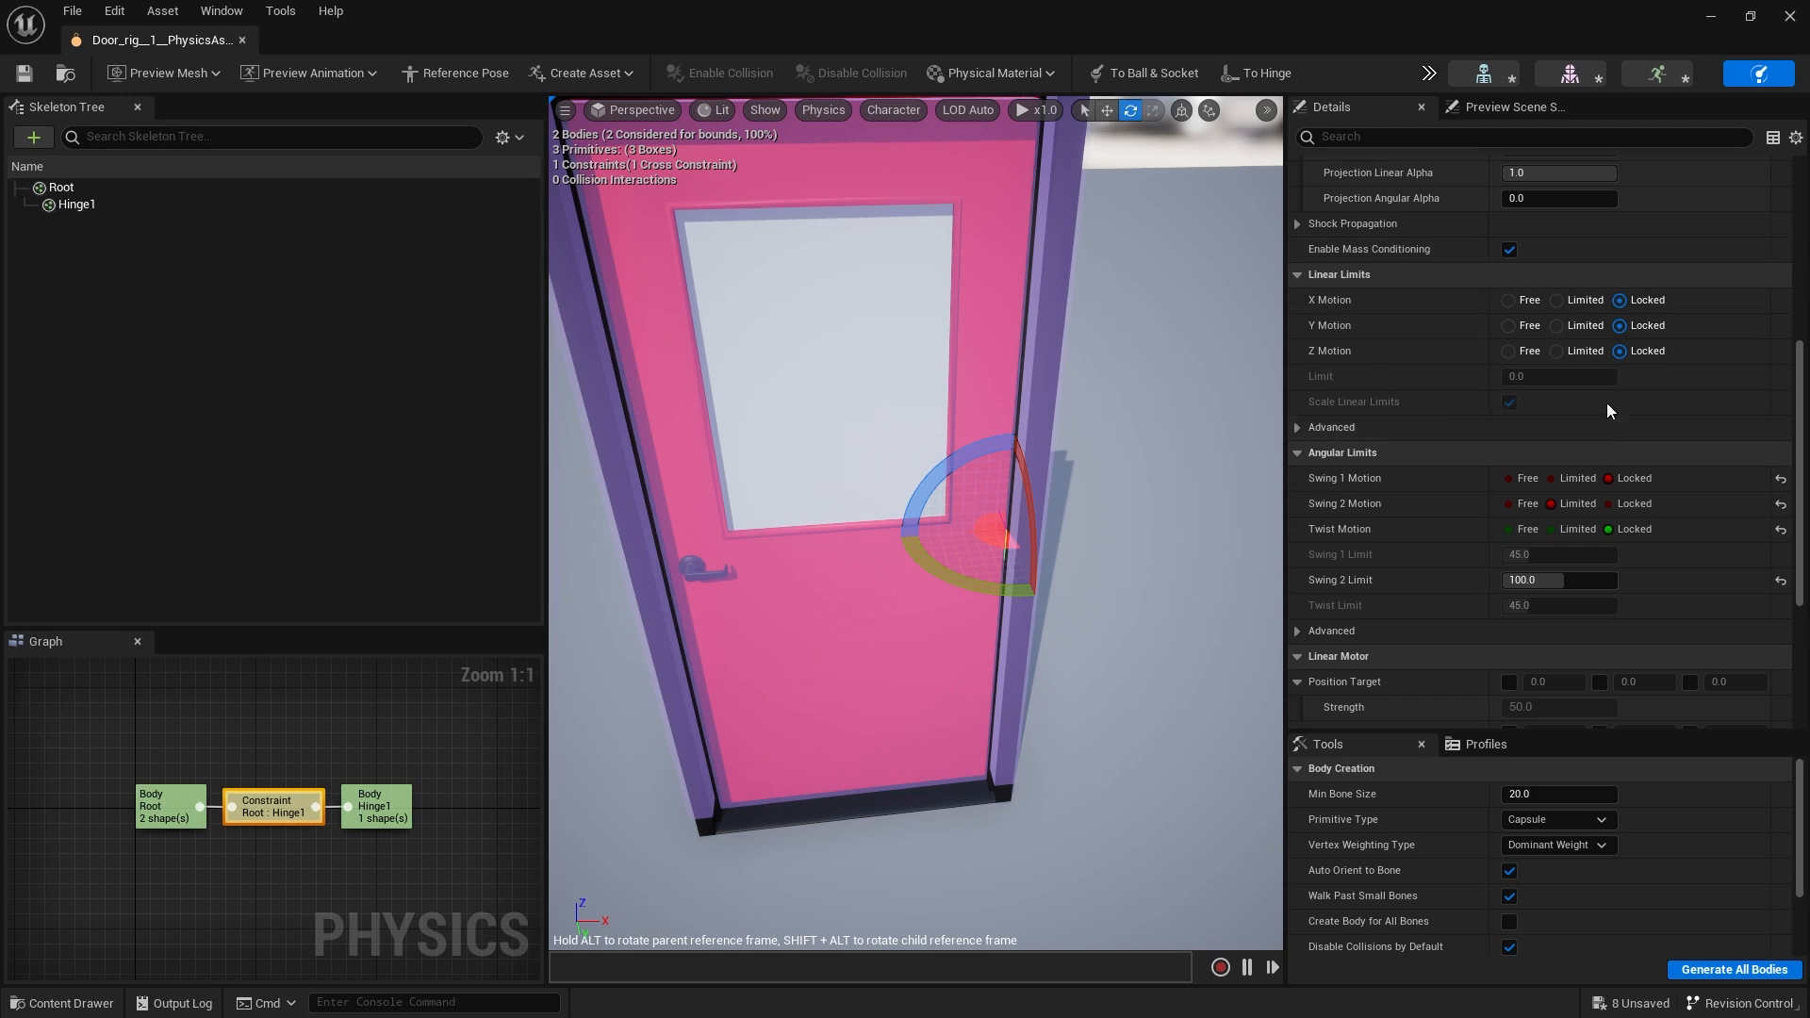
# Return to the level and play-test it, walking the character up to the door to check its physics.
pyautogui.click(1710, 17)
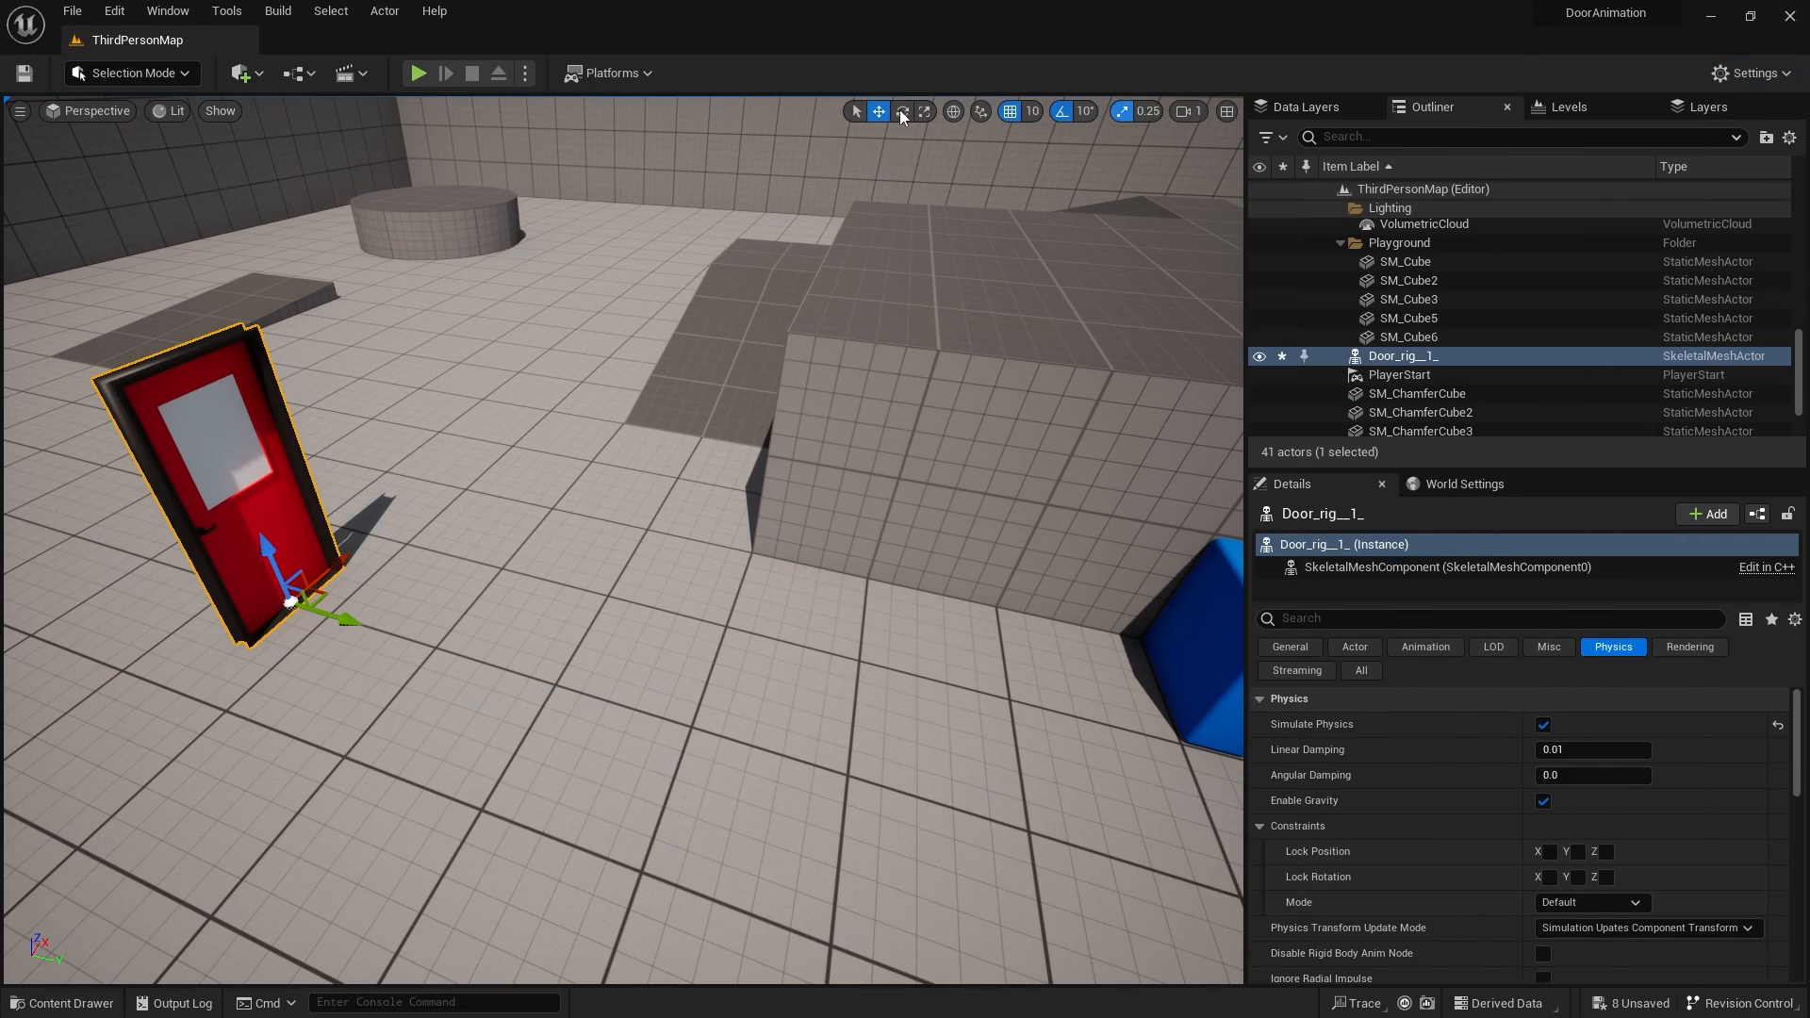
pyautogui.click(419, 73)
pyautogui.press('w')
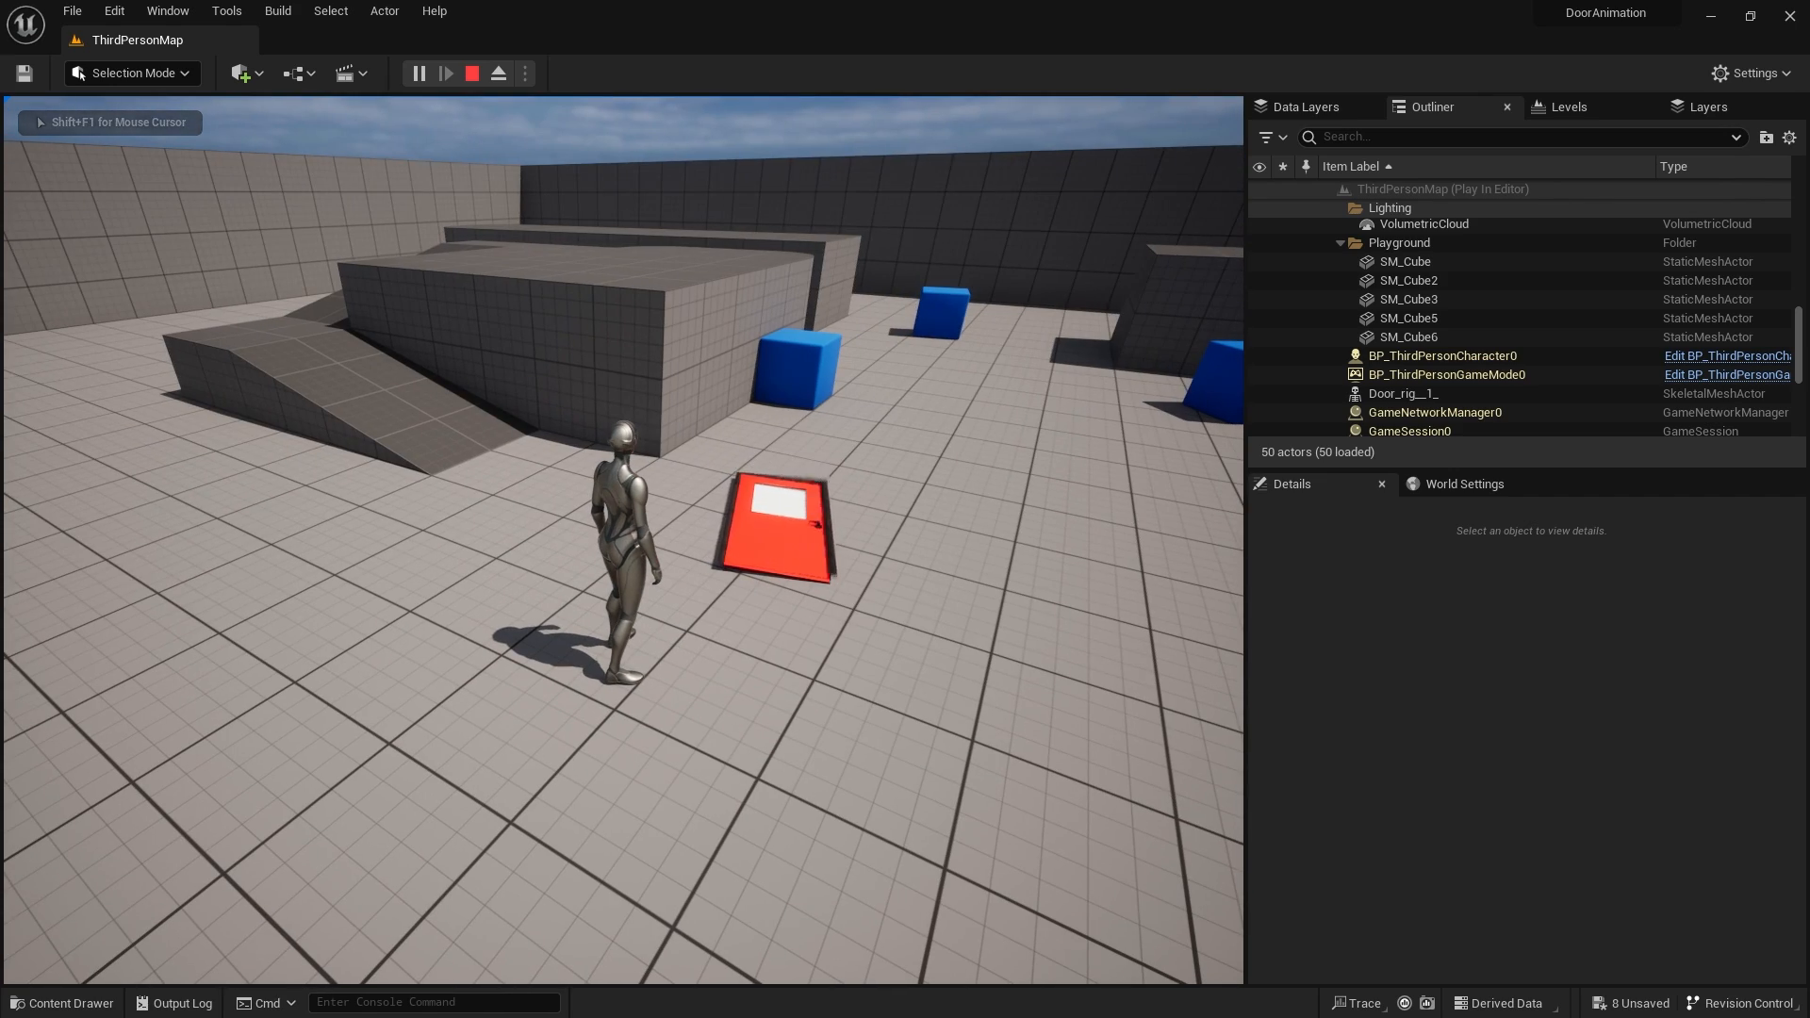
pyautogui.press('w')
pyautogui.press('Escape')
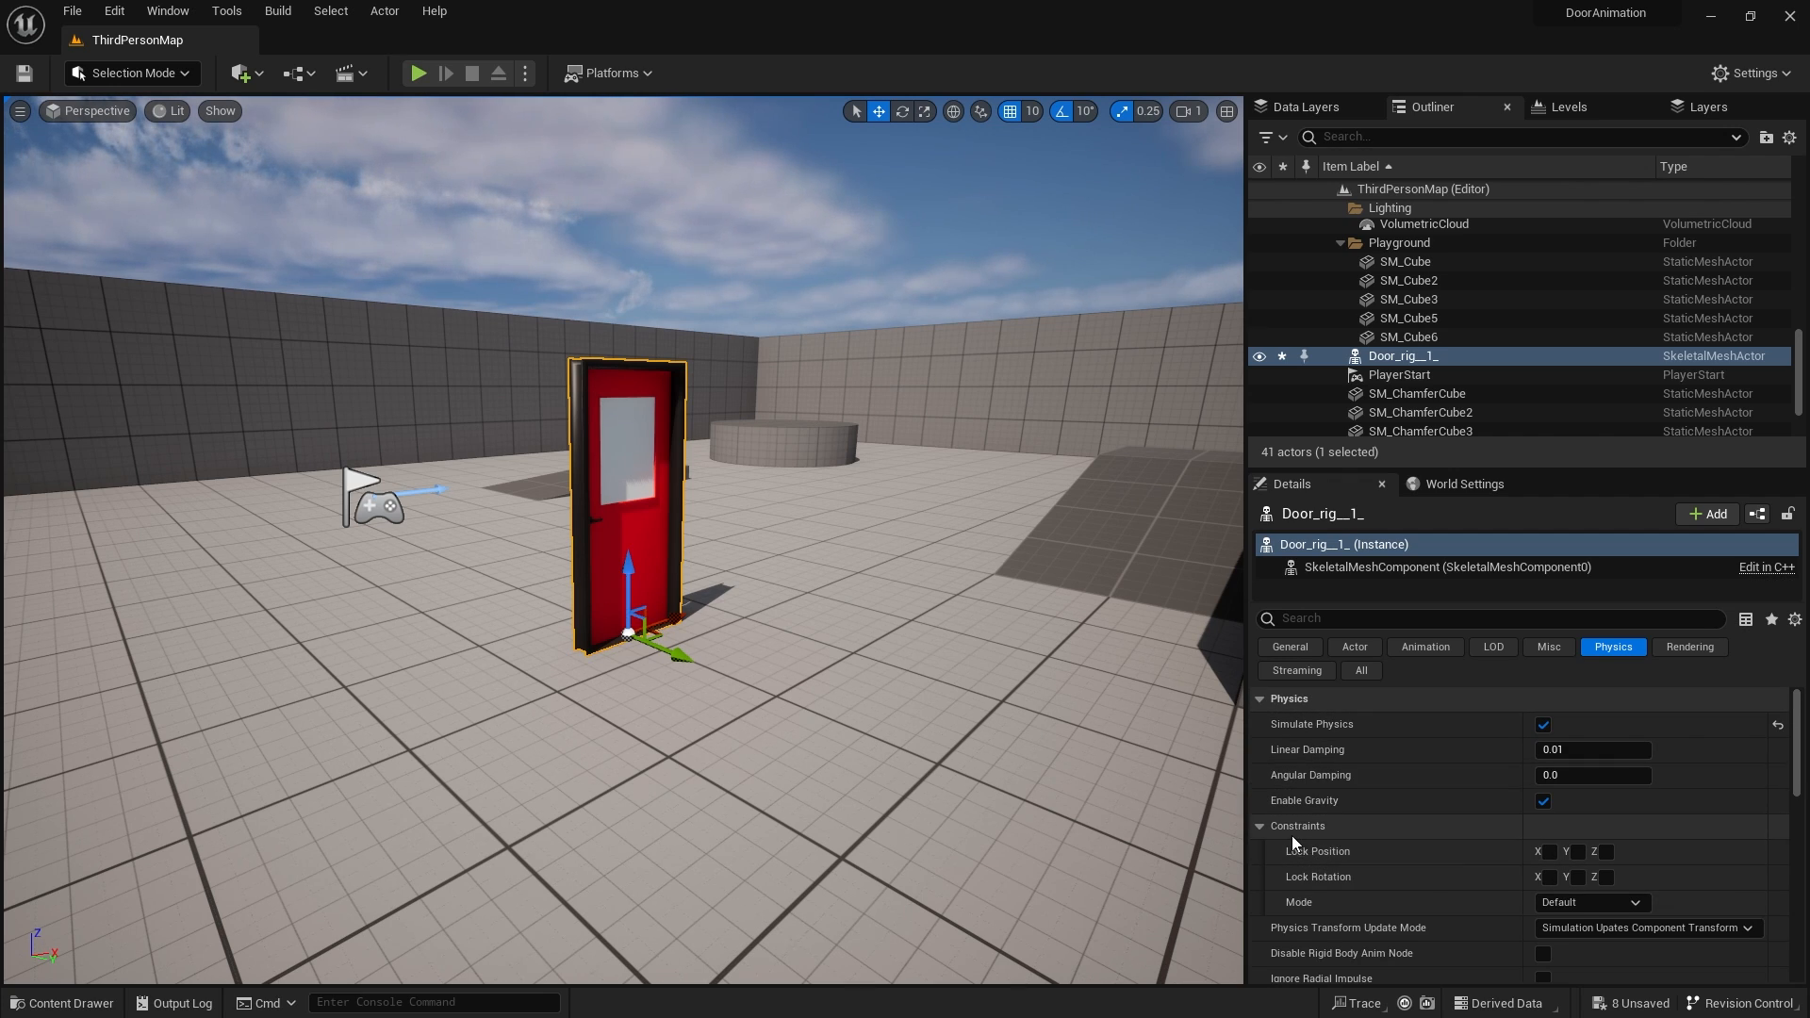
# Lock the door actor's position and rotation on the X, Y and Z axes in its physics constraints.
pyautogui.click(1549, 851)
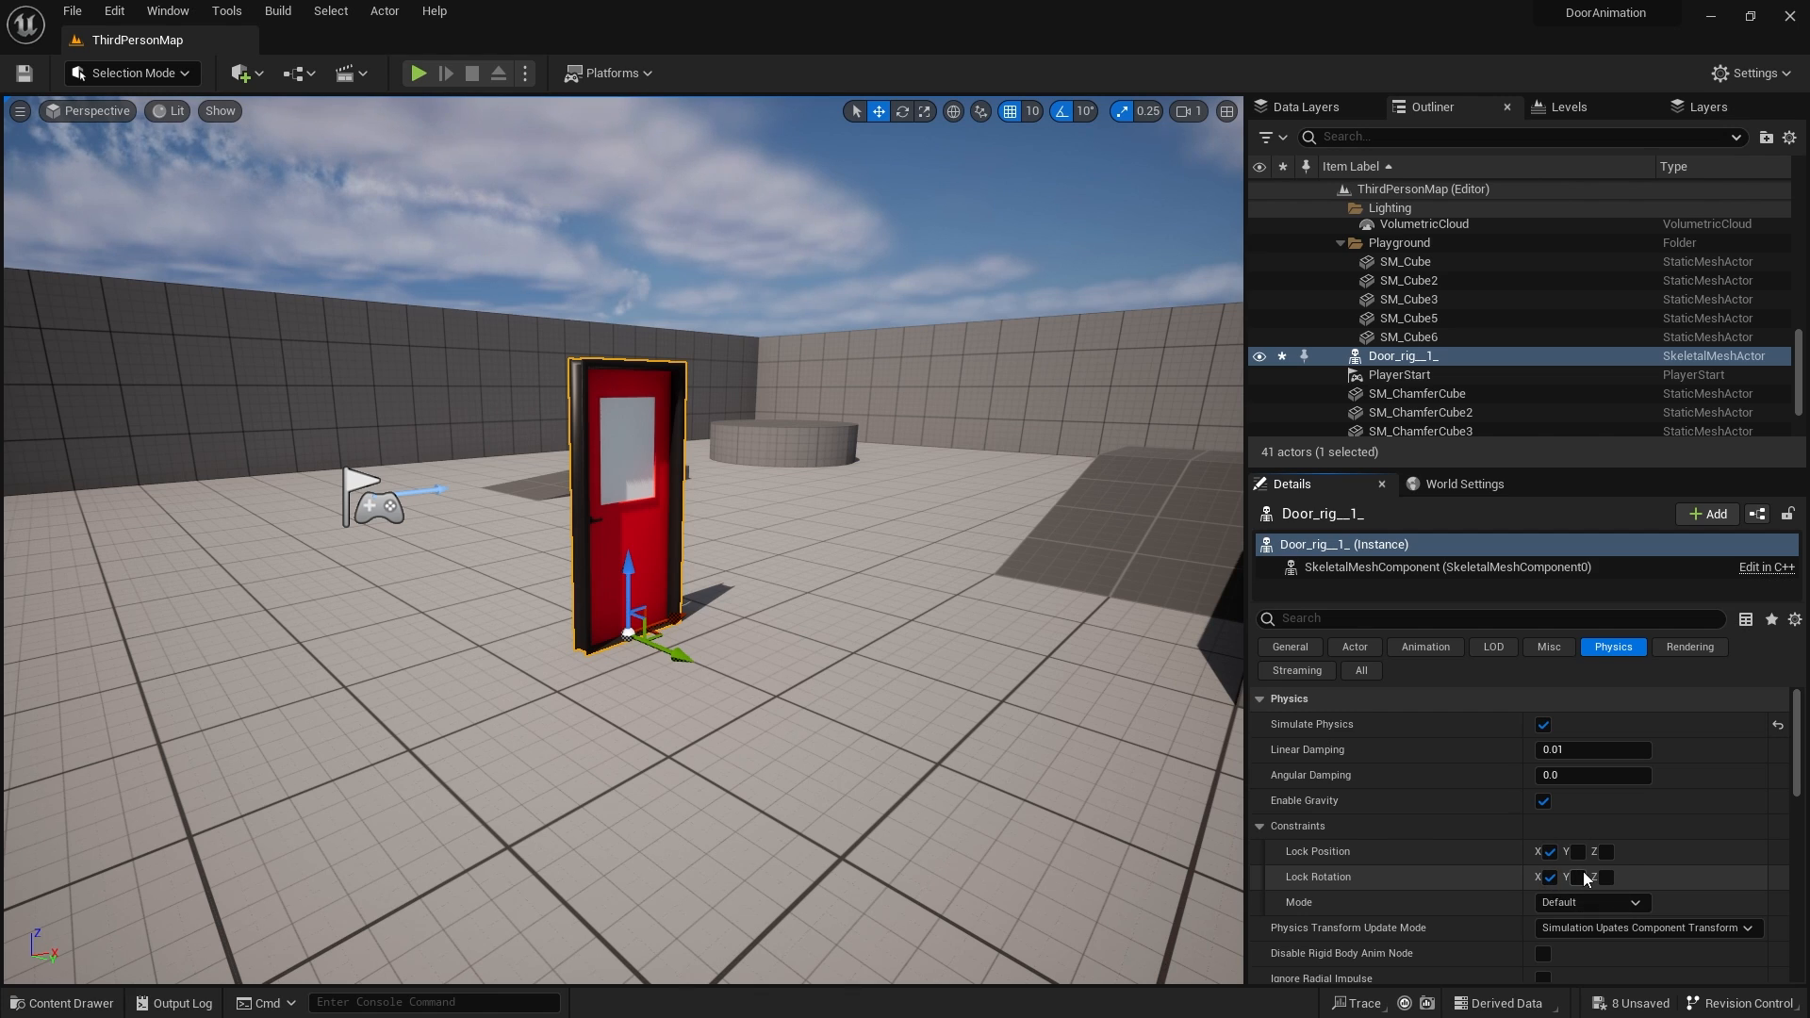
pyautogui.click(1577, 876)
pyautogui.click(1577, 853)
pyautogui.click(1605, 853)
pyautogui.click(1607, 878)
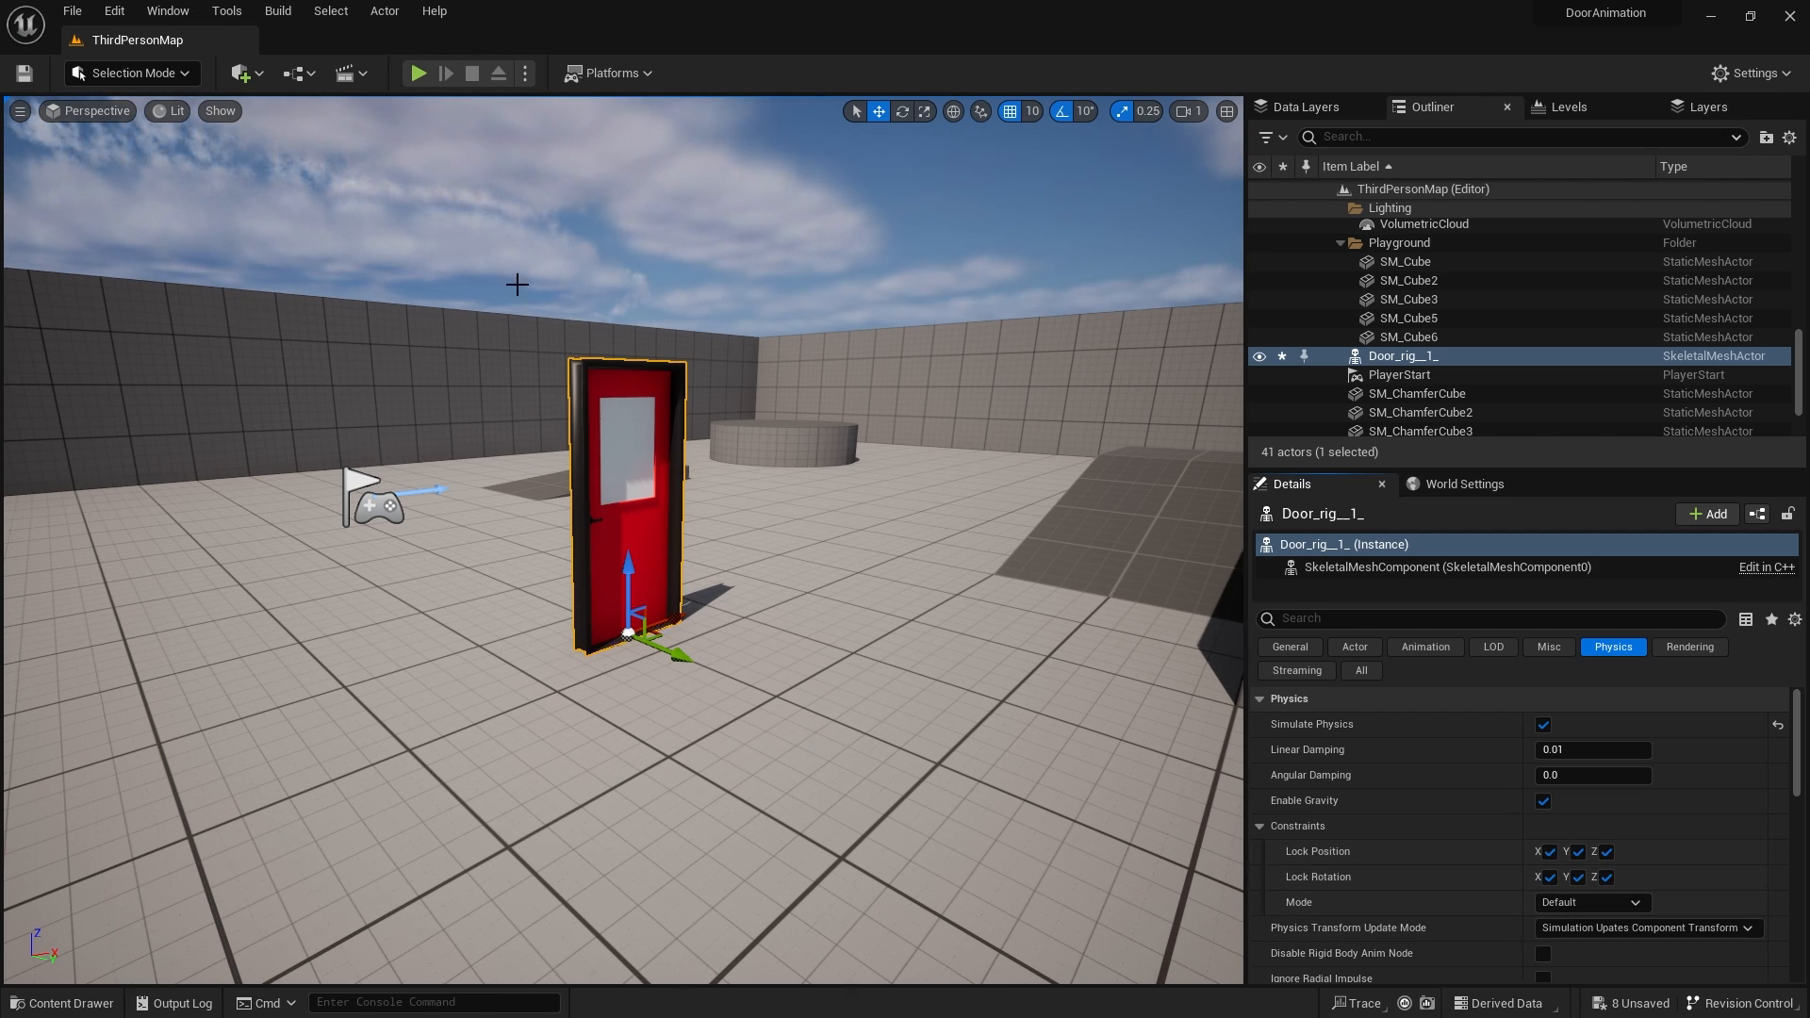
# Play-test the level, pushing the door with the character from both sides to check how it swings.
pyautogui.click(418, 72)
pyautogui.press('w')
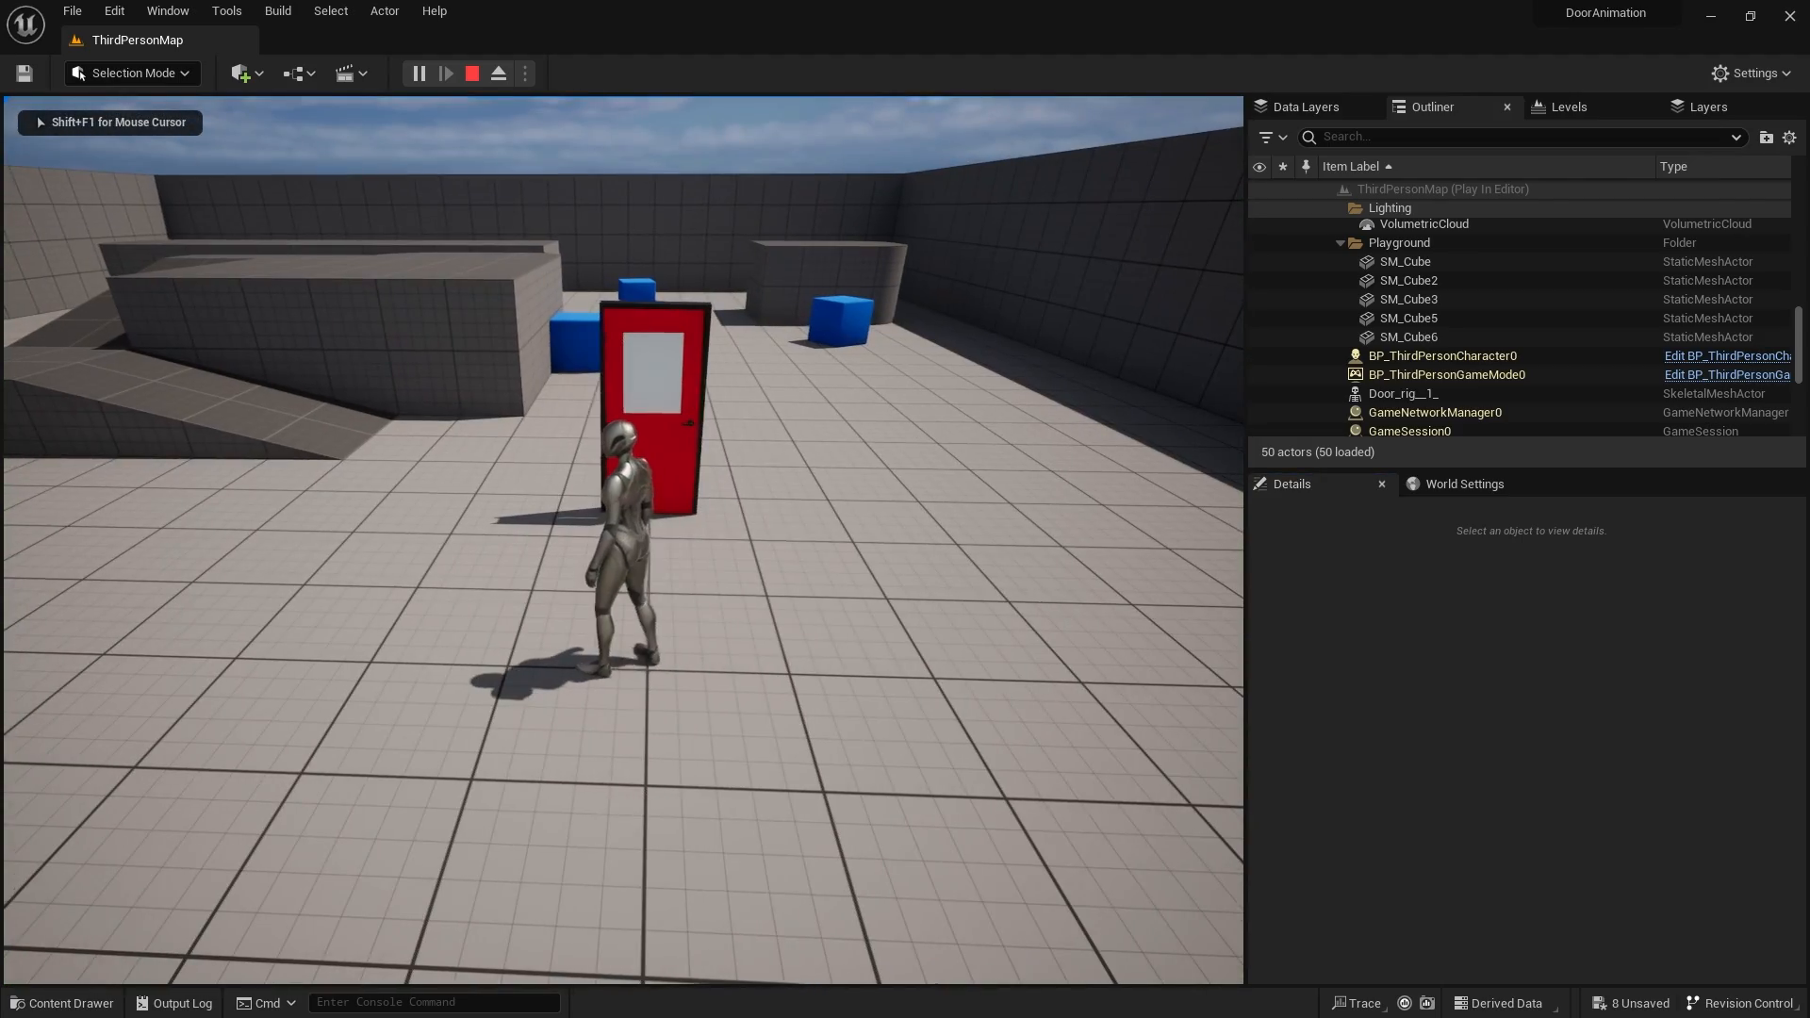
pyautogui.press('w')
pyautogui.press('d')
pyautogui.press('w')
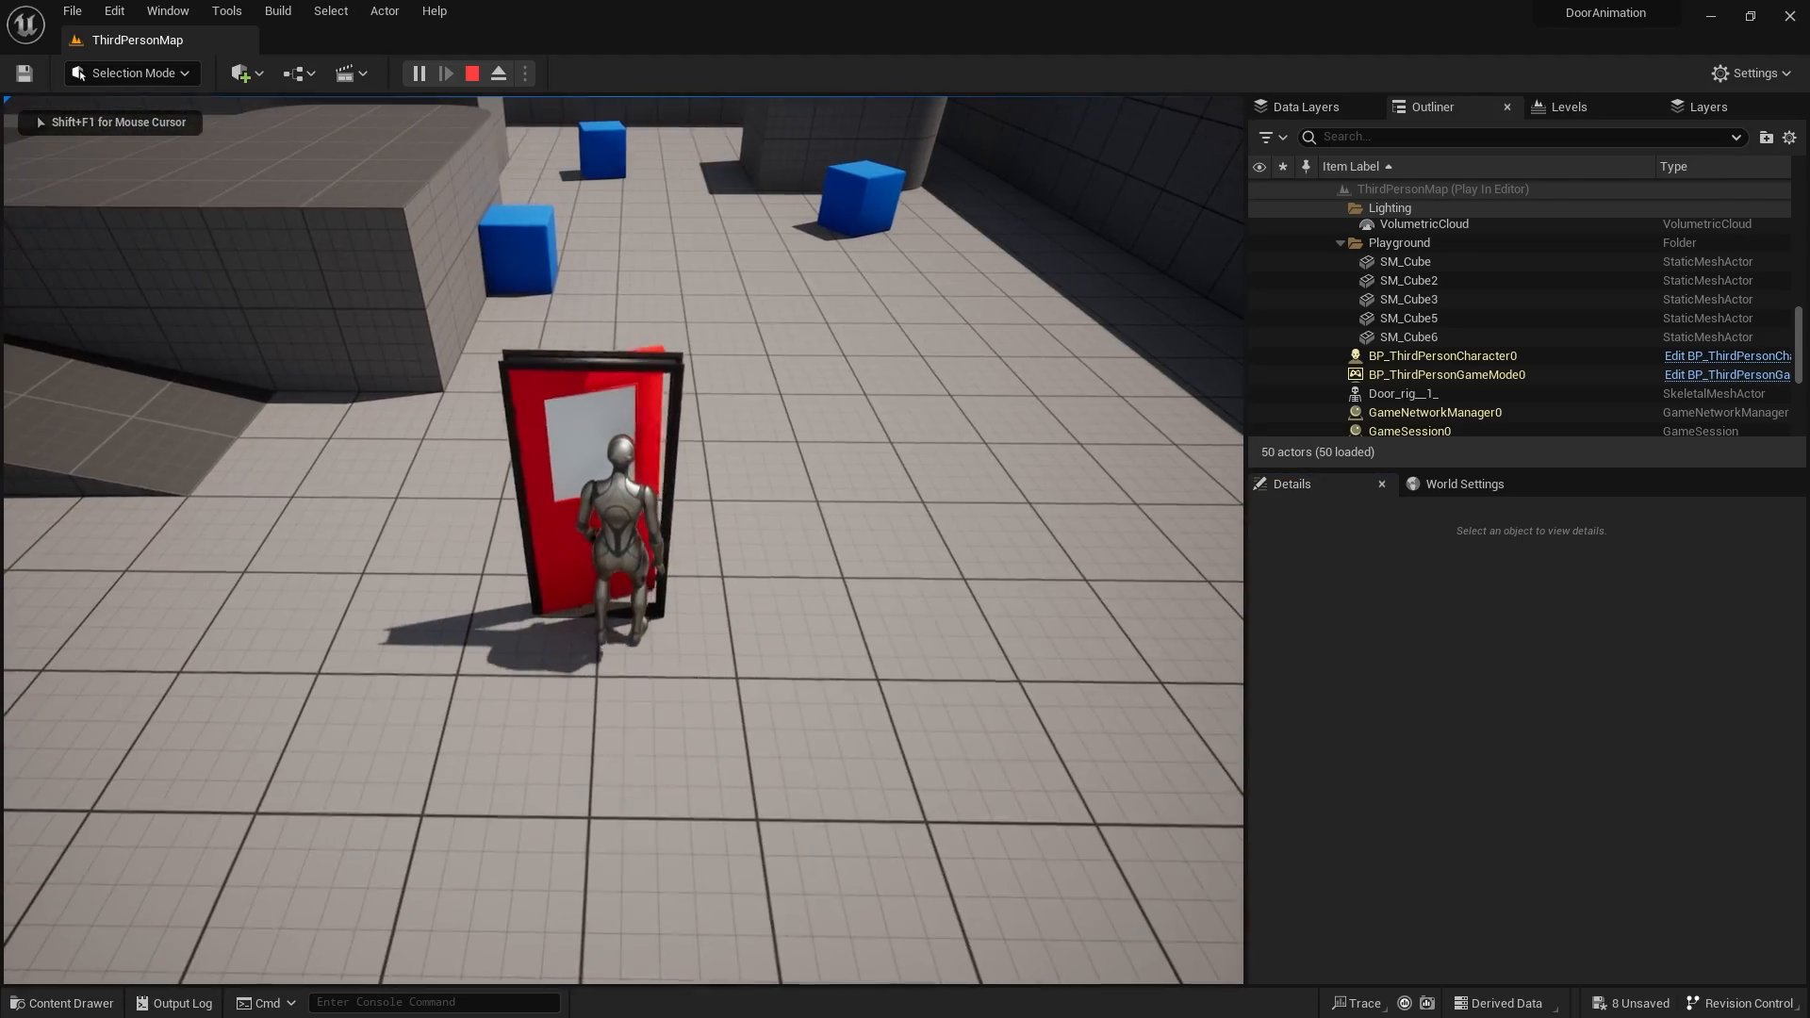
pyautogui.press('w')
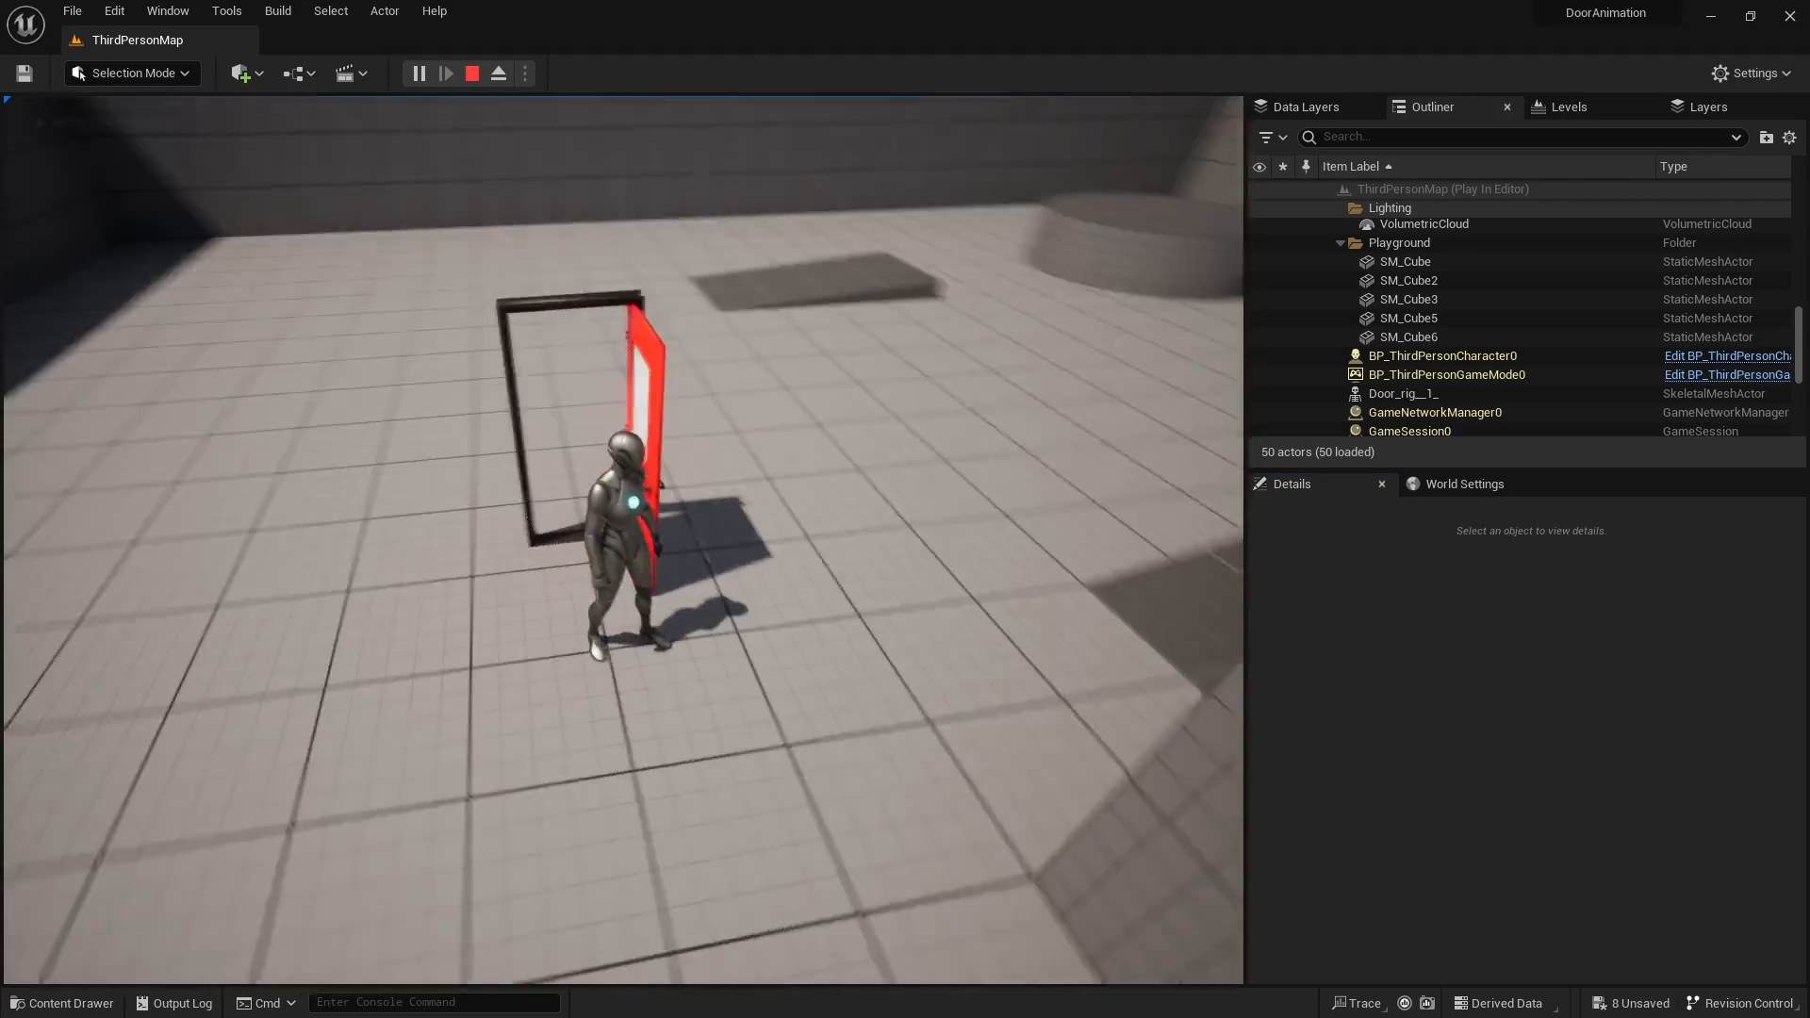
pyautogui.press('d')
pyautogui.press('w')
pyautogui.press('s')
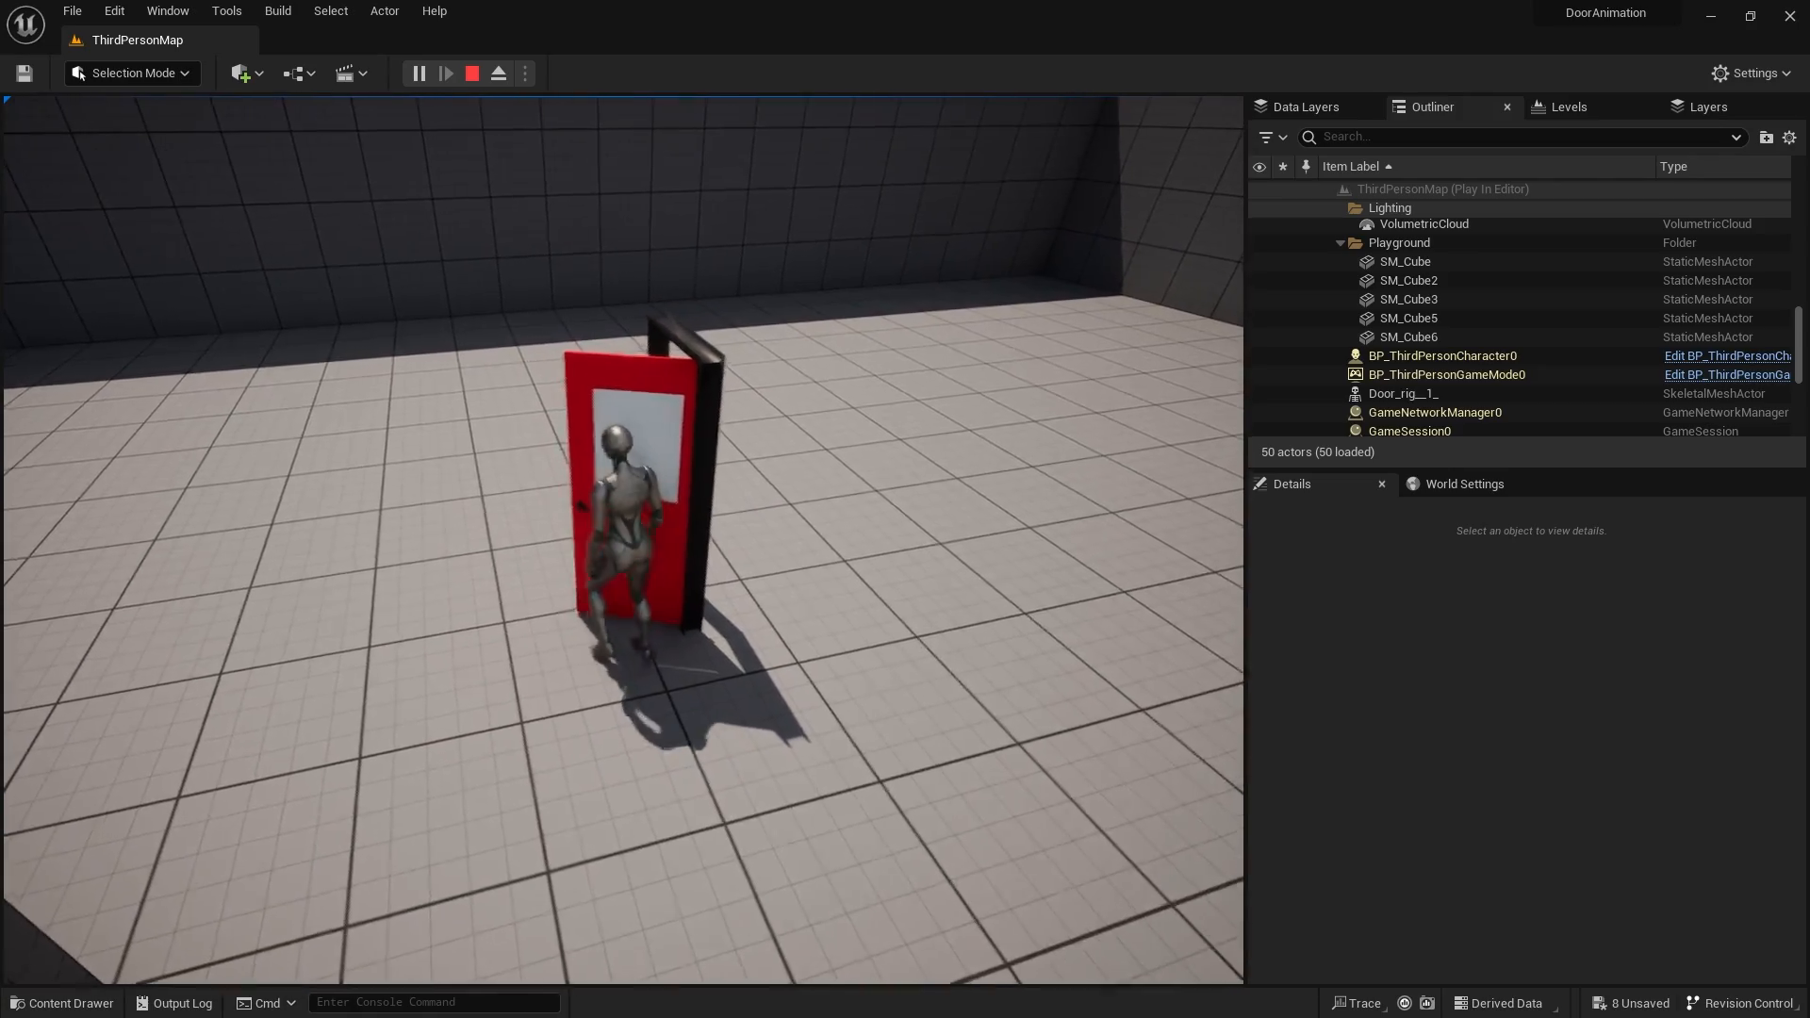
pyautogui.press('w')
pyautogui.press('s')
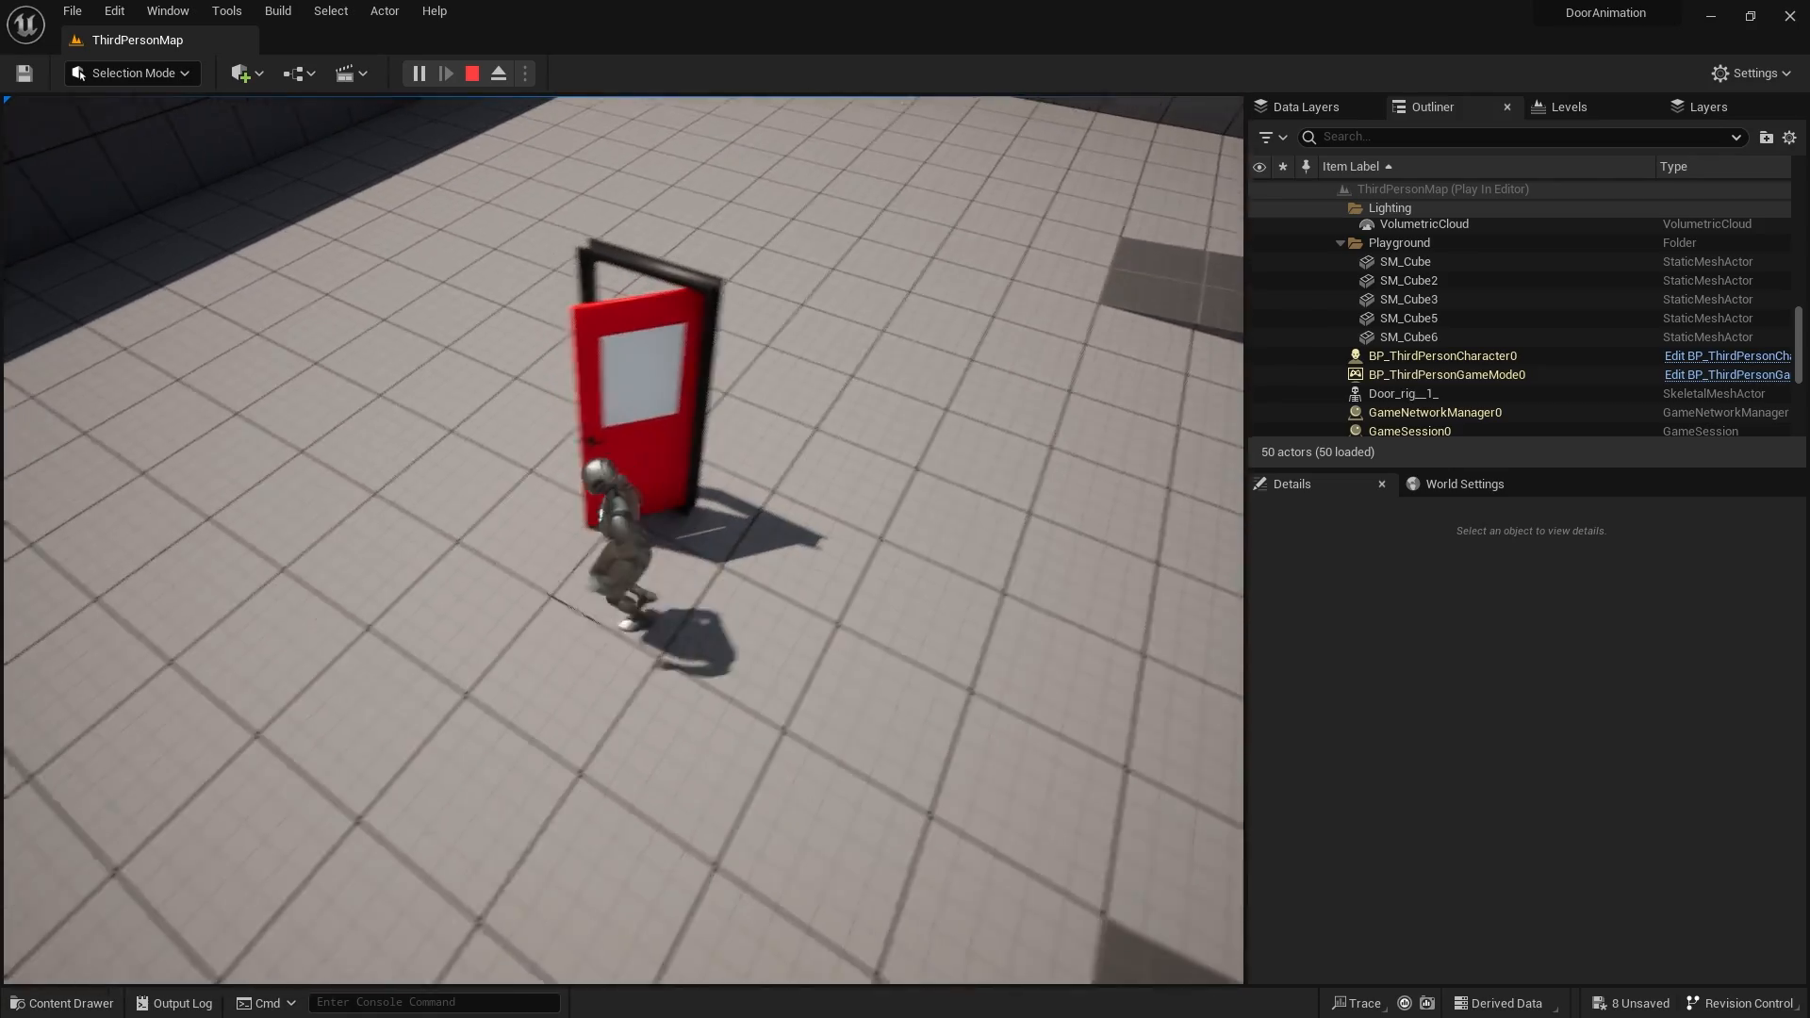
pyautogui.press('w')
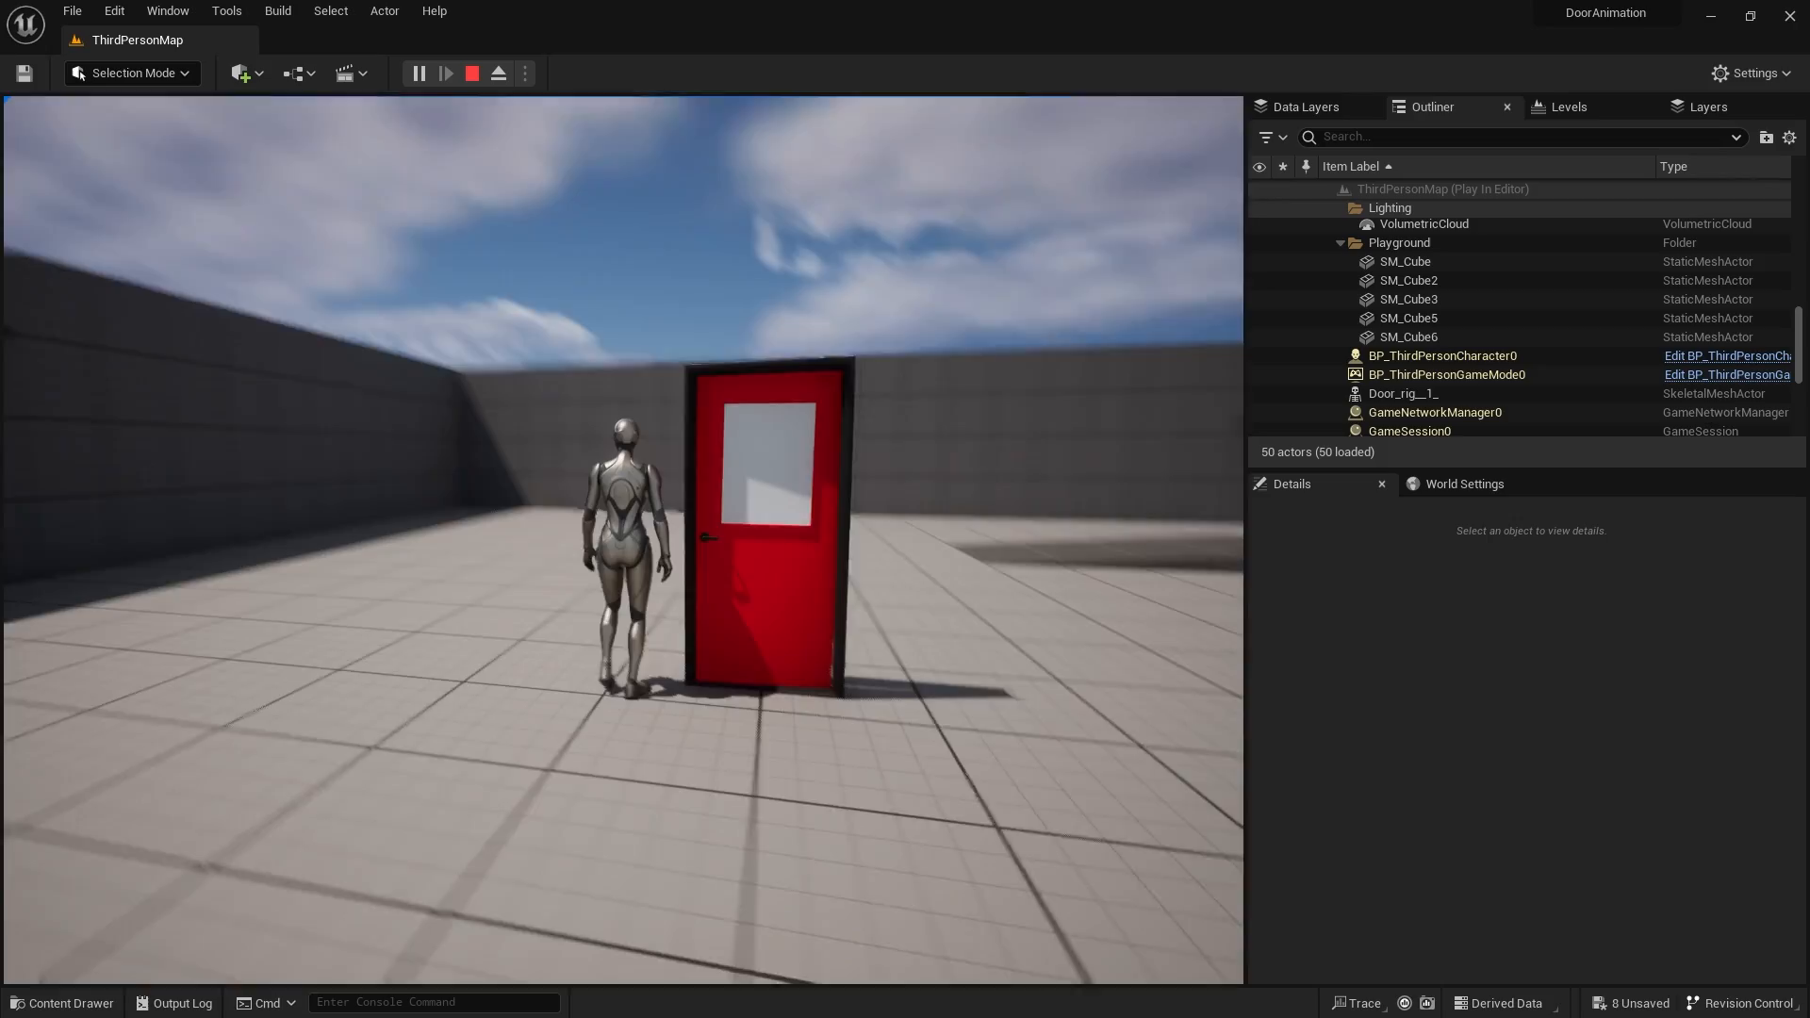
pyautogui.press('a')
pyautogui.press('d')
pyautogui.press('w')
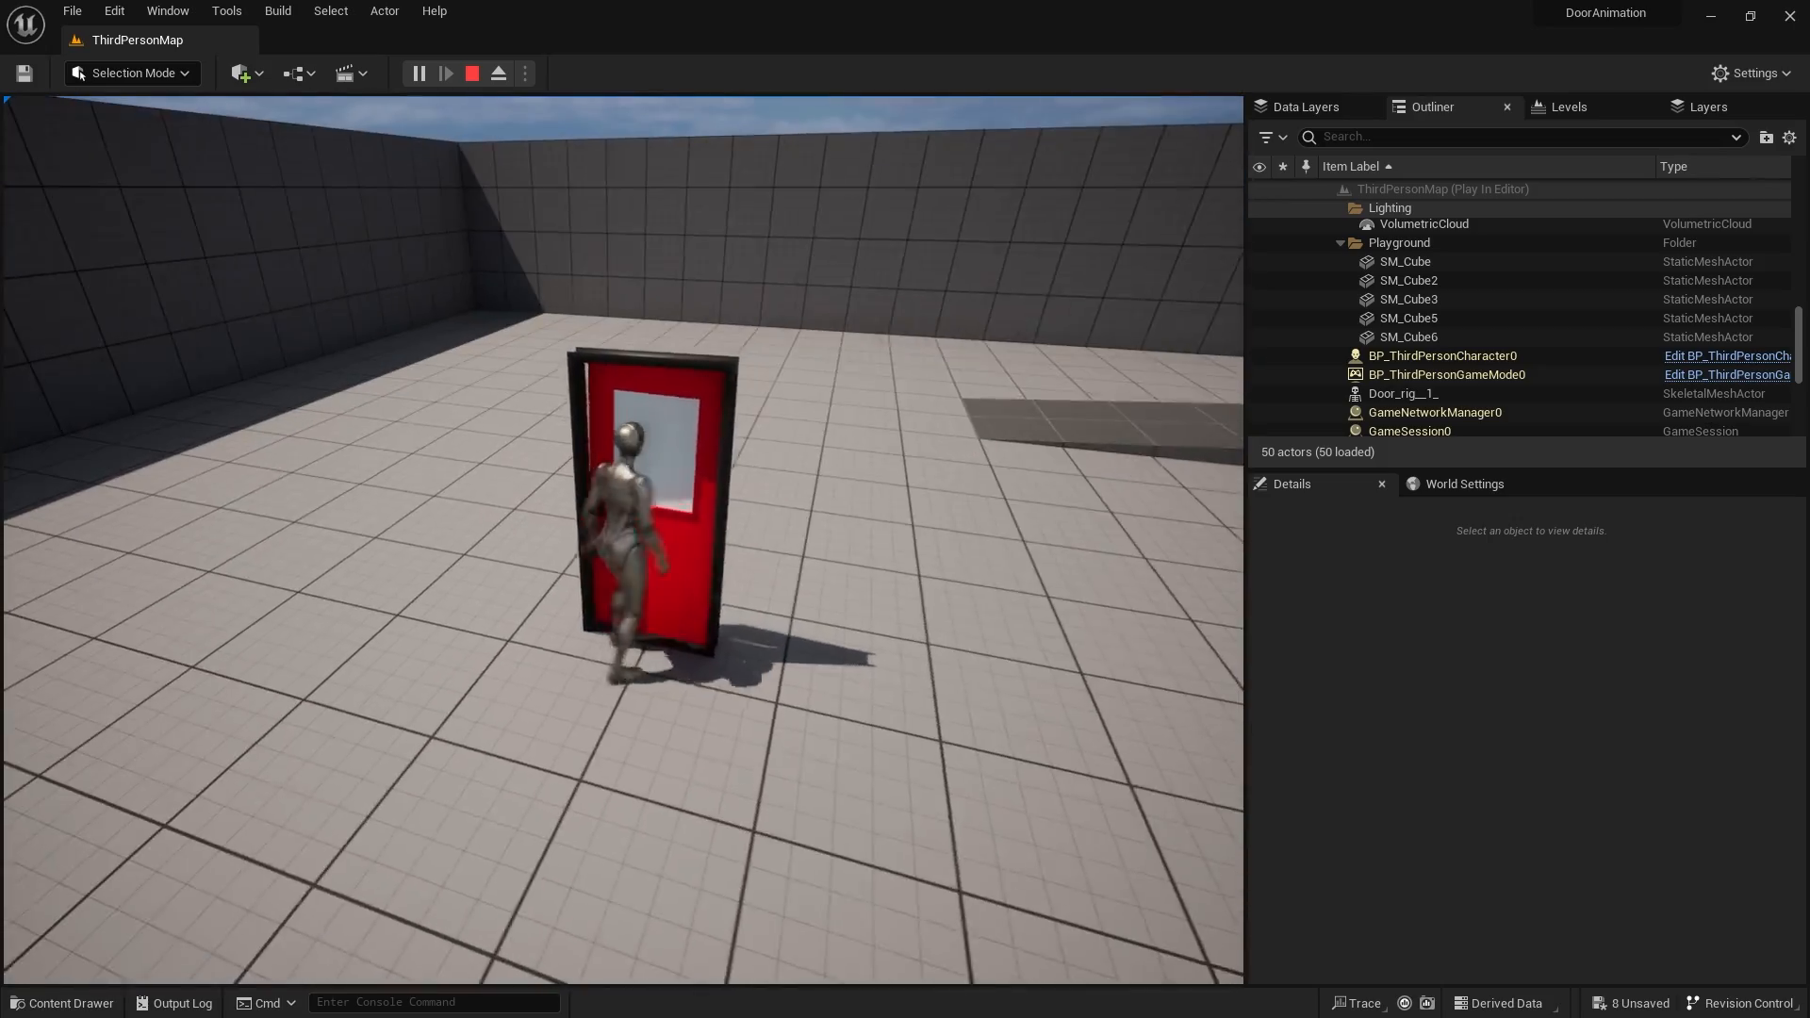
pyautogui.press('w')
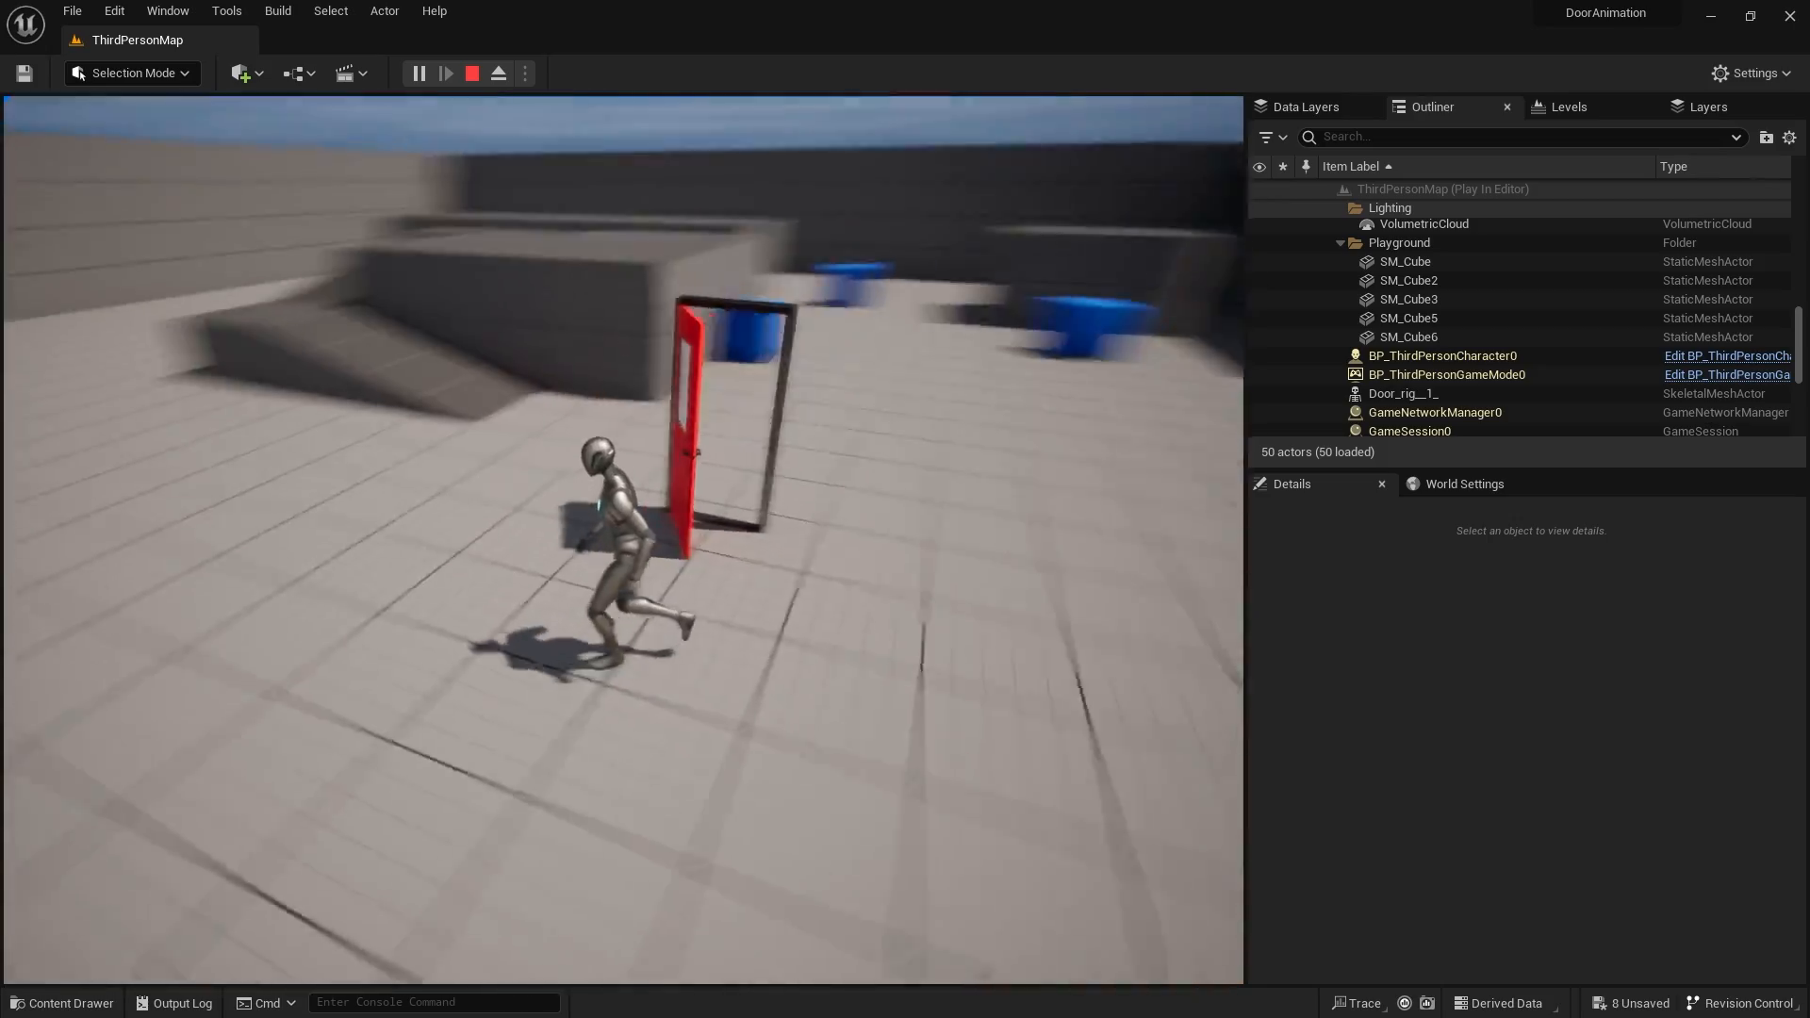
pyautogui.press('Escape')
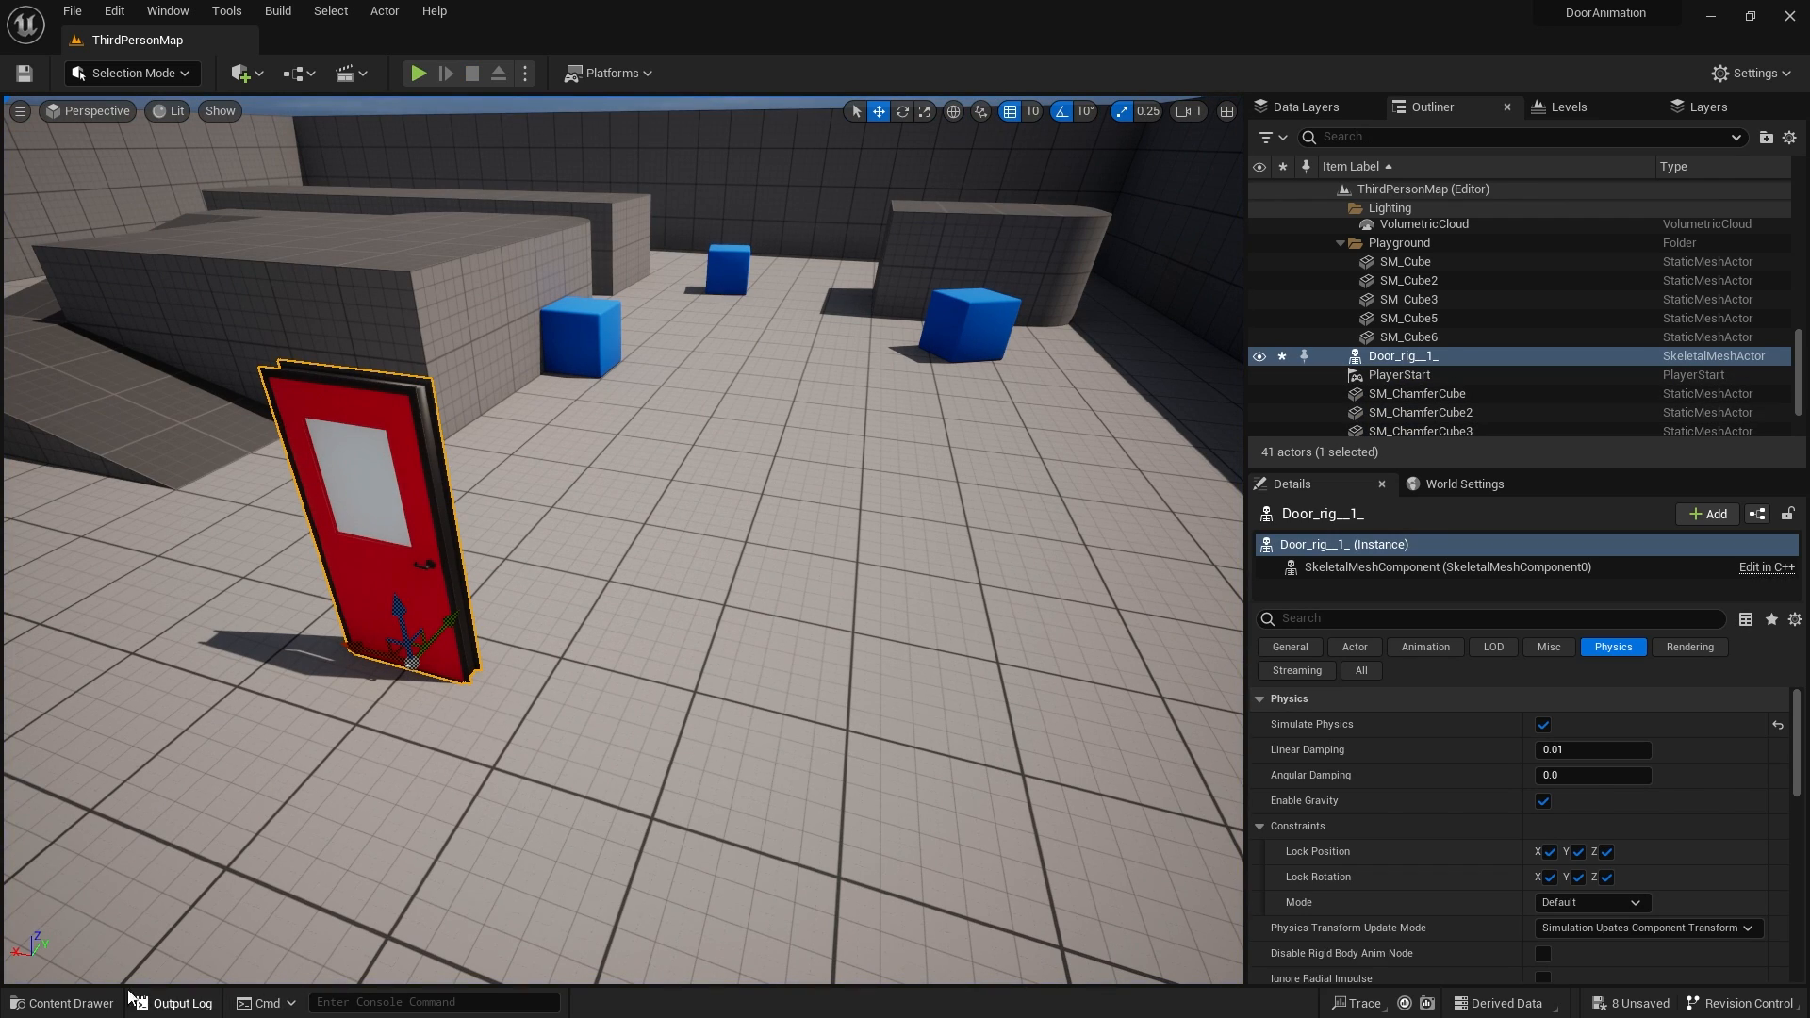
# Reopen the door's physics asset and scale the Hinge1 collision box down slightly in width and height inside the frame.
pyautogui.click(64, 1002)
pyautogui.click(1099, 674)
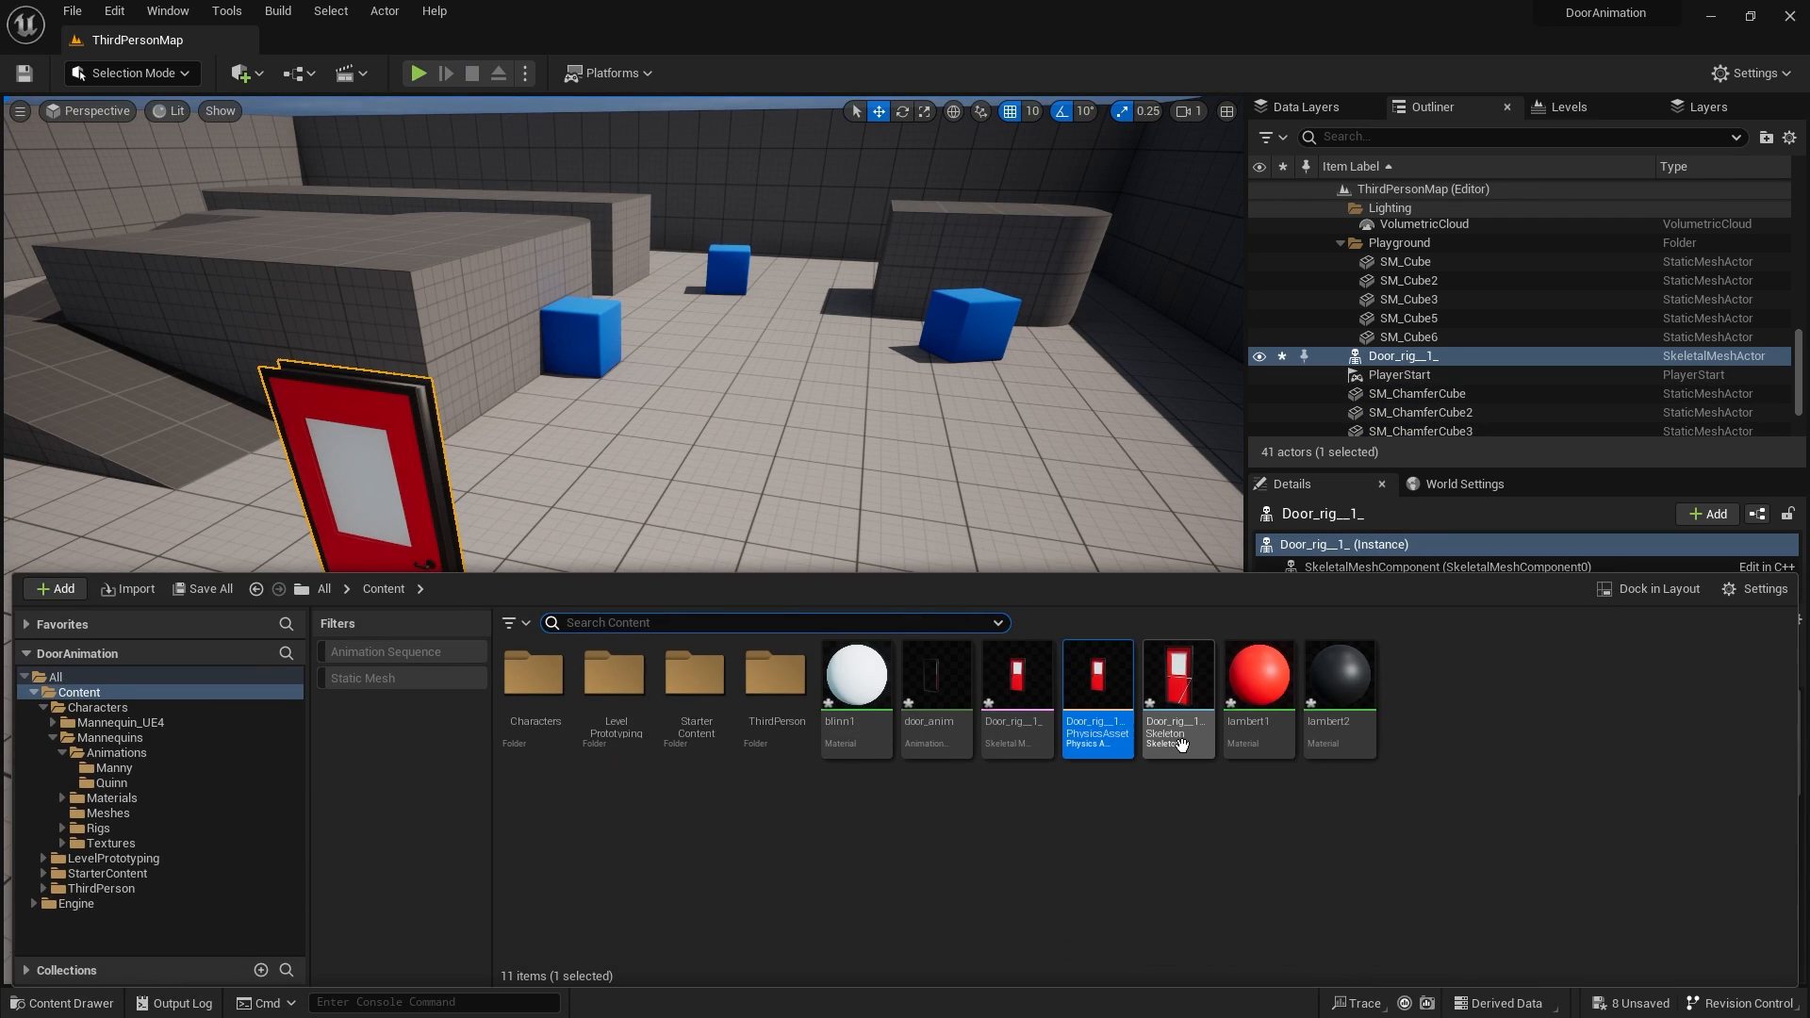
pyautogui.doubleClick(1098, 674)
pyautogui.click(882, 603)
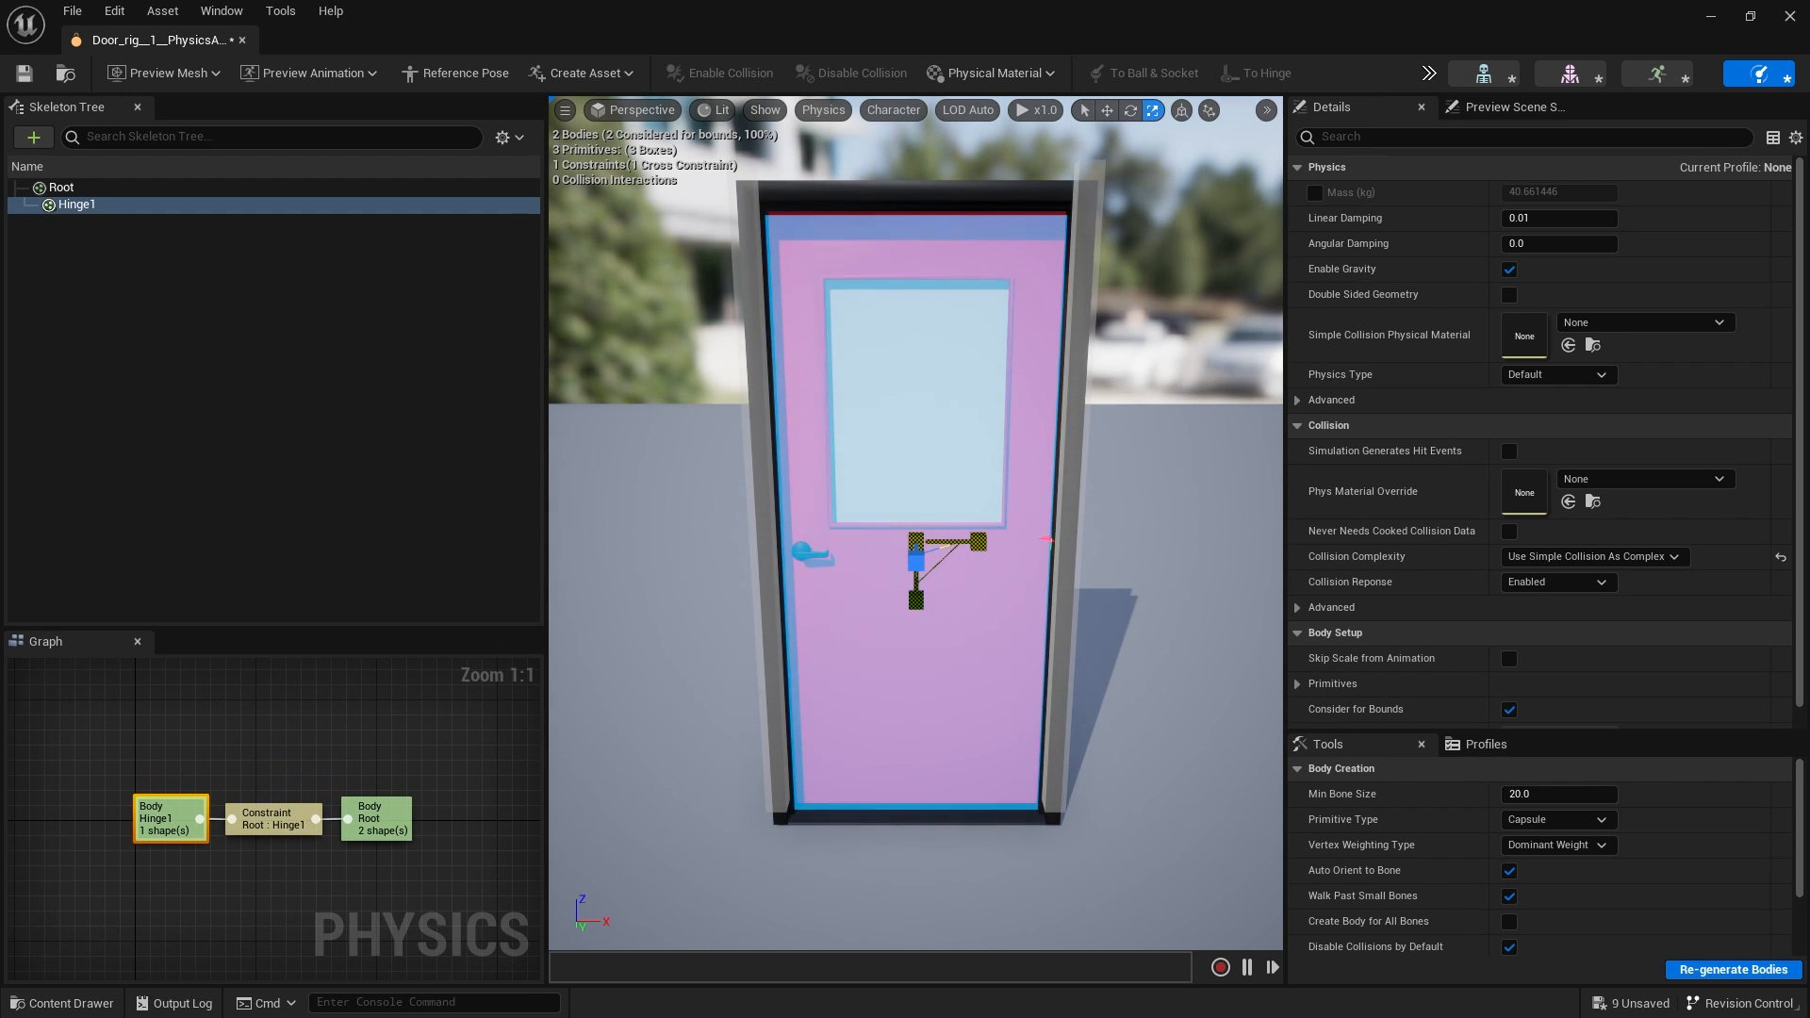
pyautogui.moveTo(979, 541); pyautogui.dragTo(969, 541)
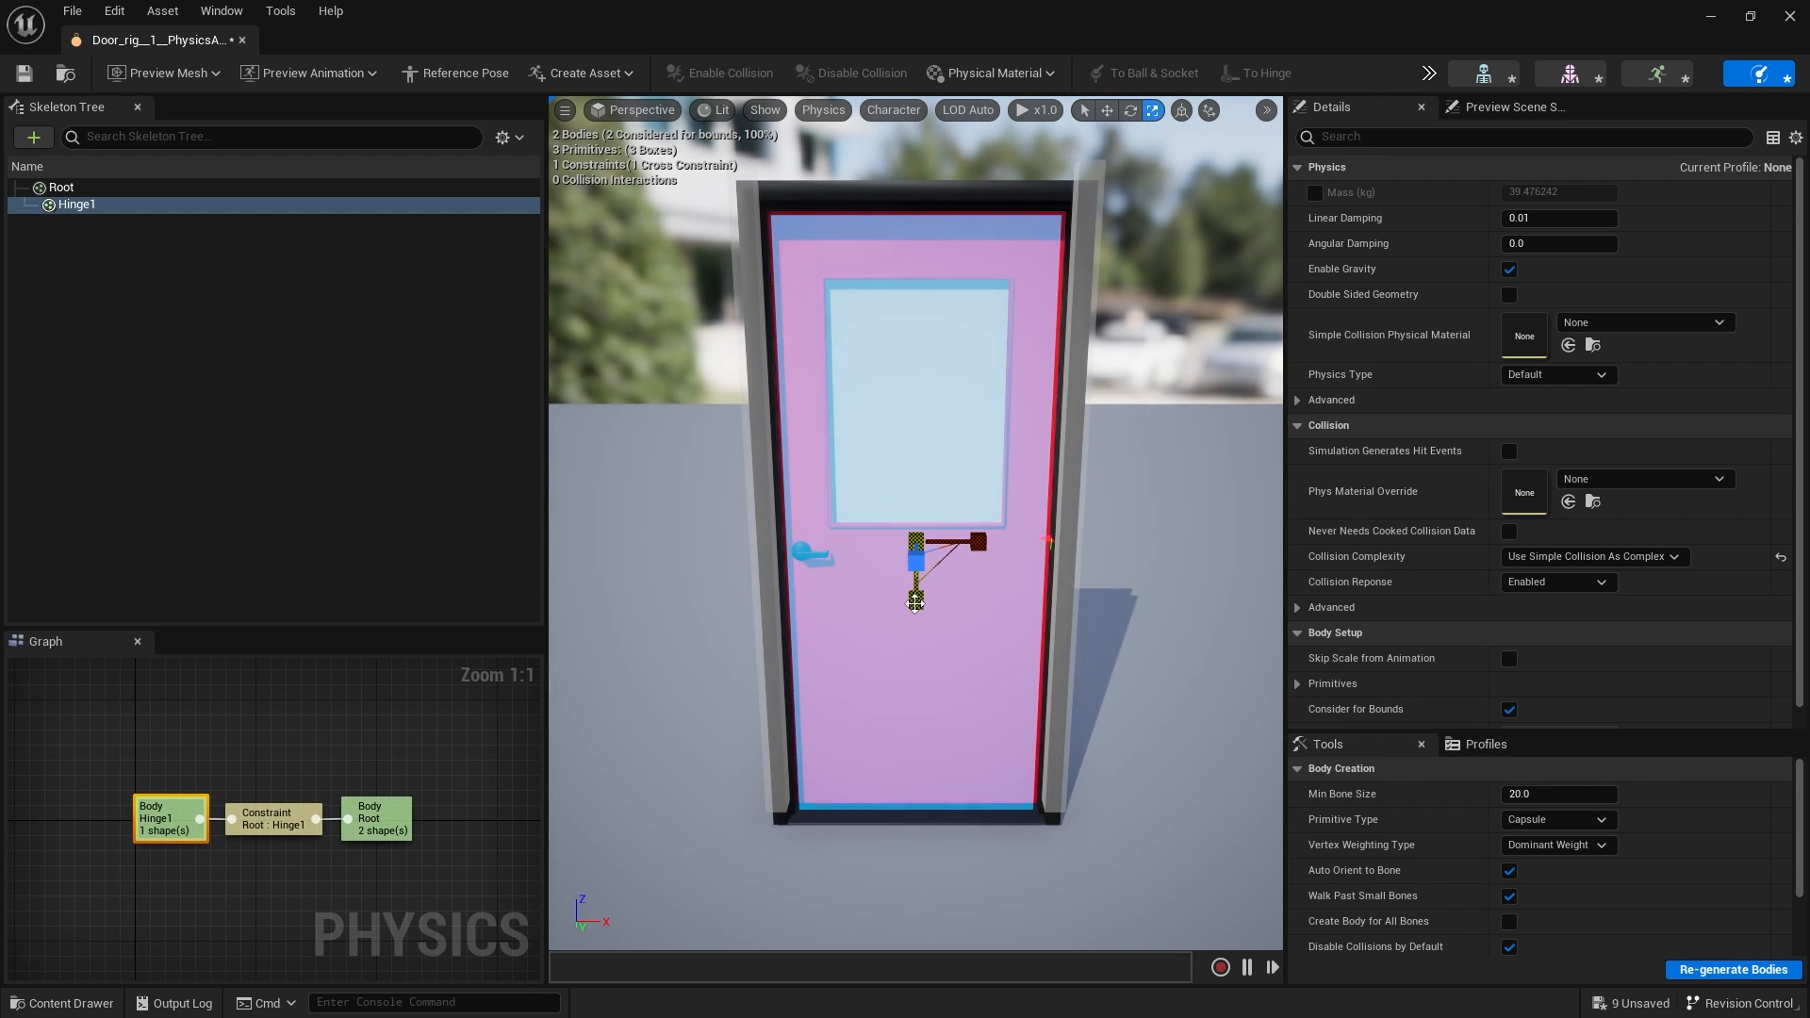
pyautogui.moveTo(916, 600); pyautogui.dragTo(916, 589)
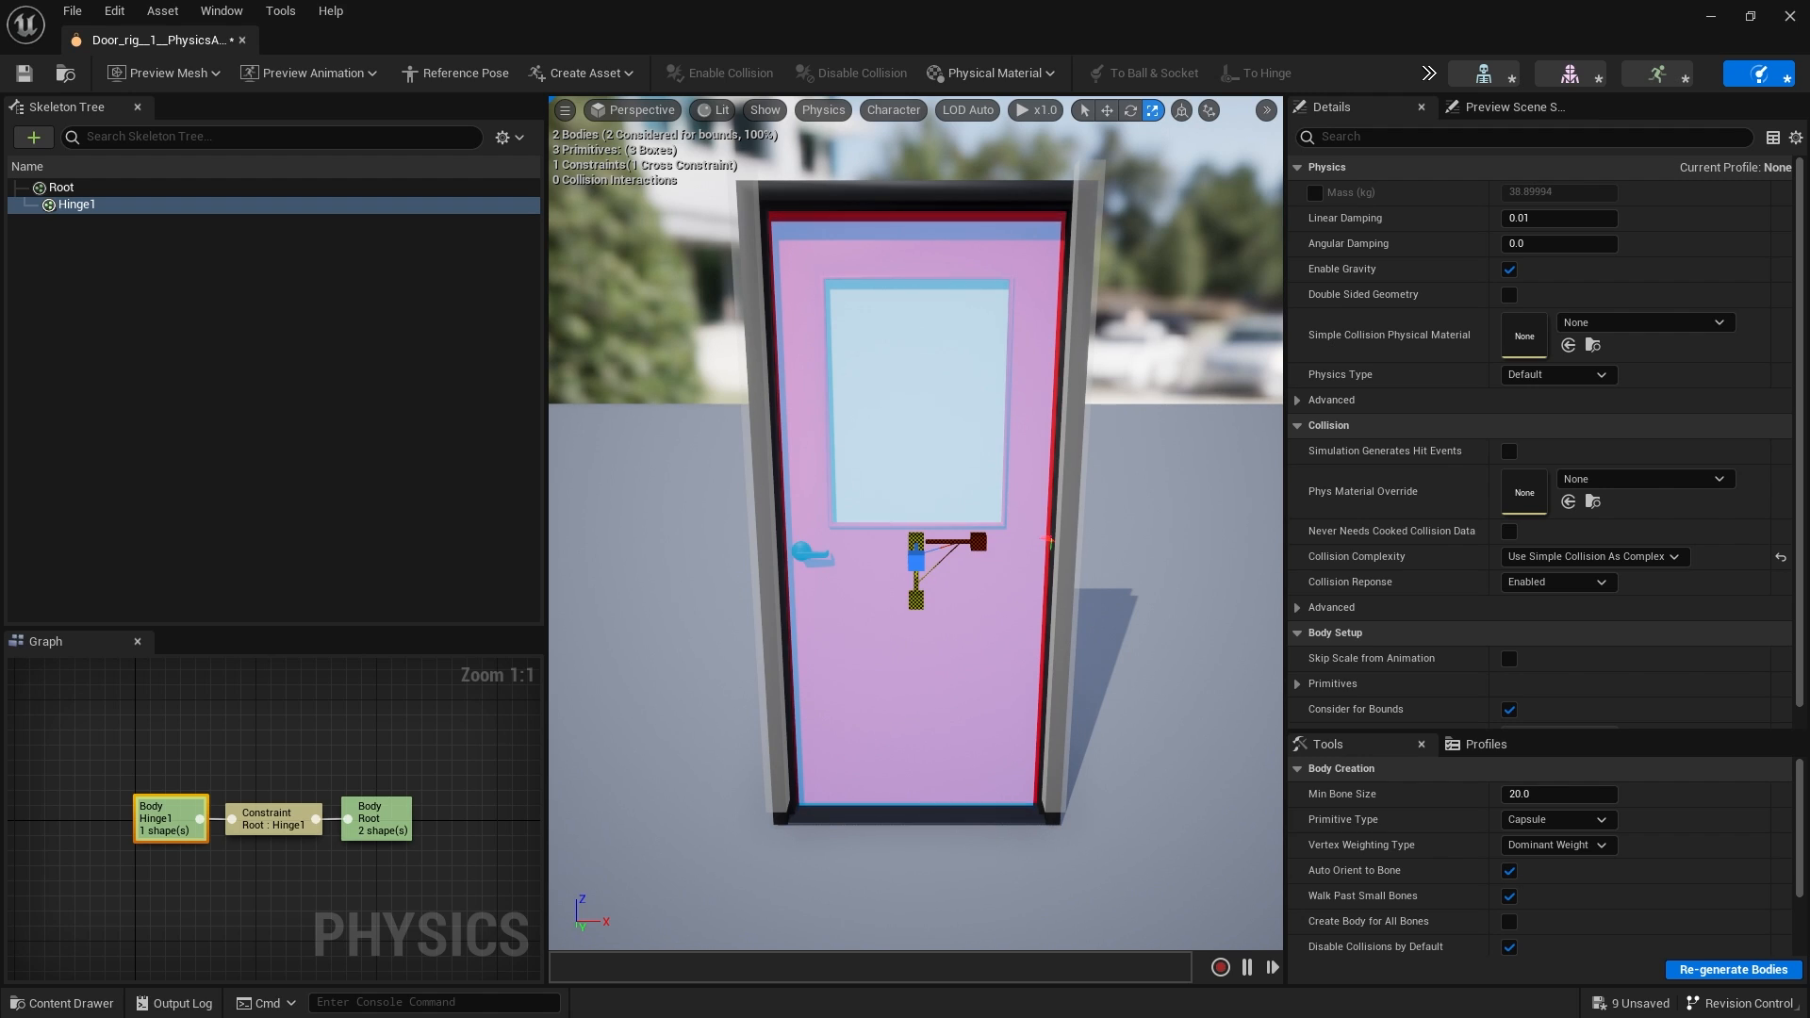
pyautogui.moveTo(983, 546); pyautogui.dragTo(973, 546)
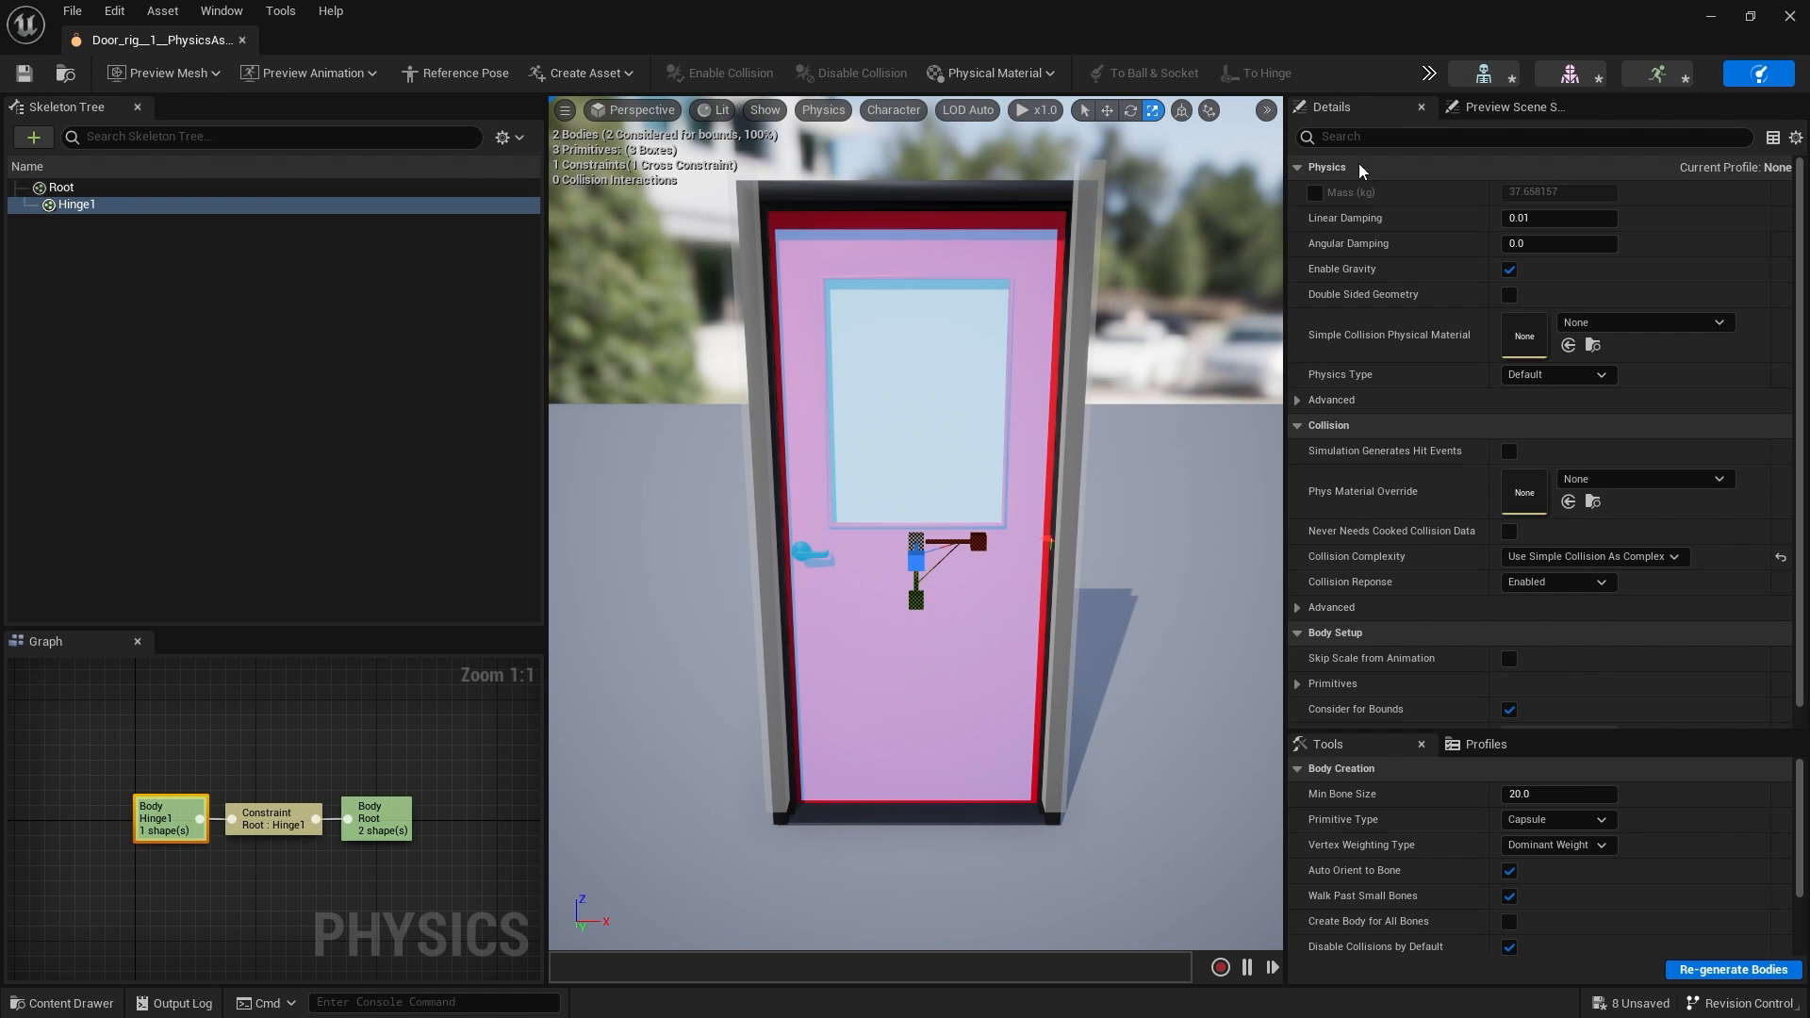
# Return to the level and play-test the resized door collision by running the character repeatedly through the doorway from both sides.
pyautogui.click(1708, 21)
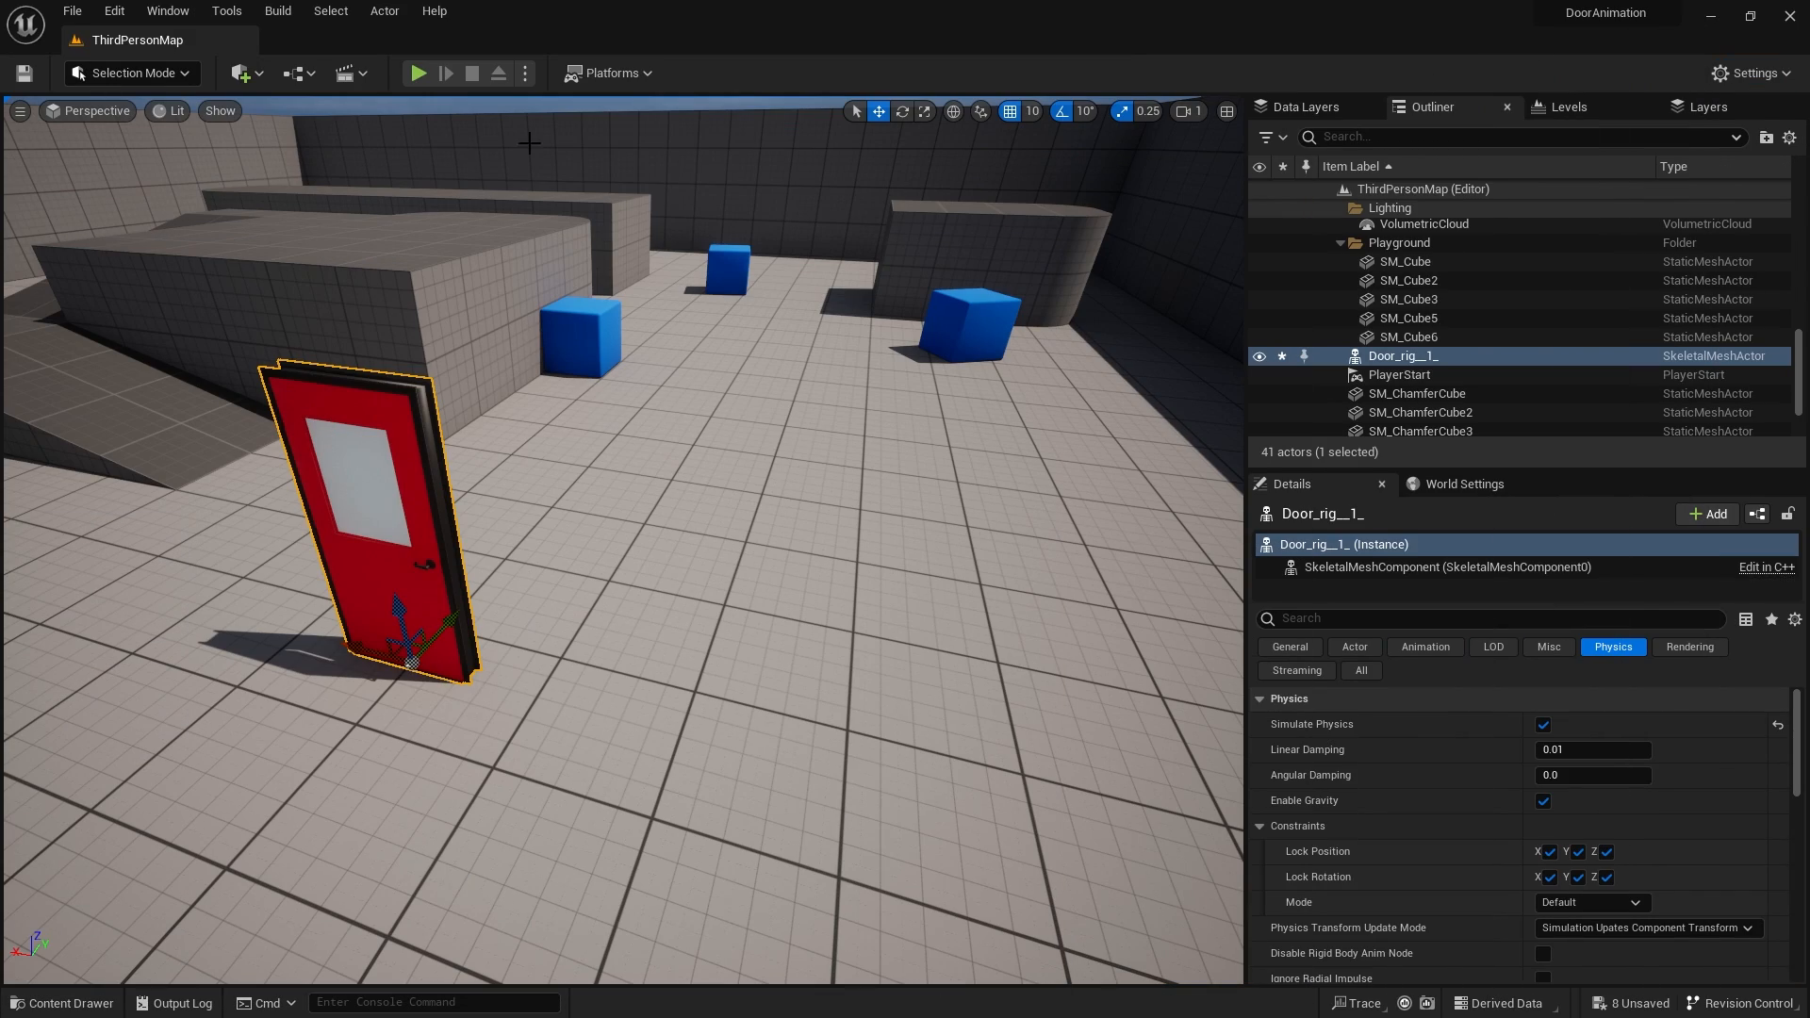
pyautogui.click(435, 80)
pyautogui.press('w')
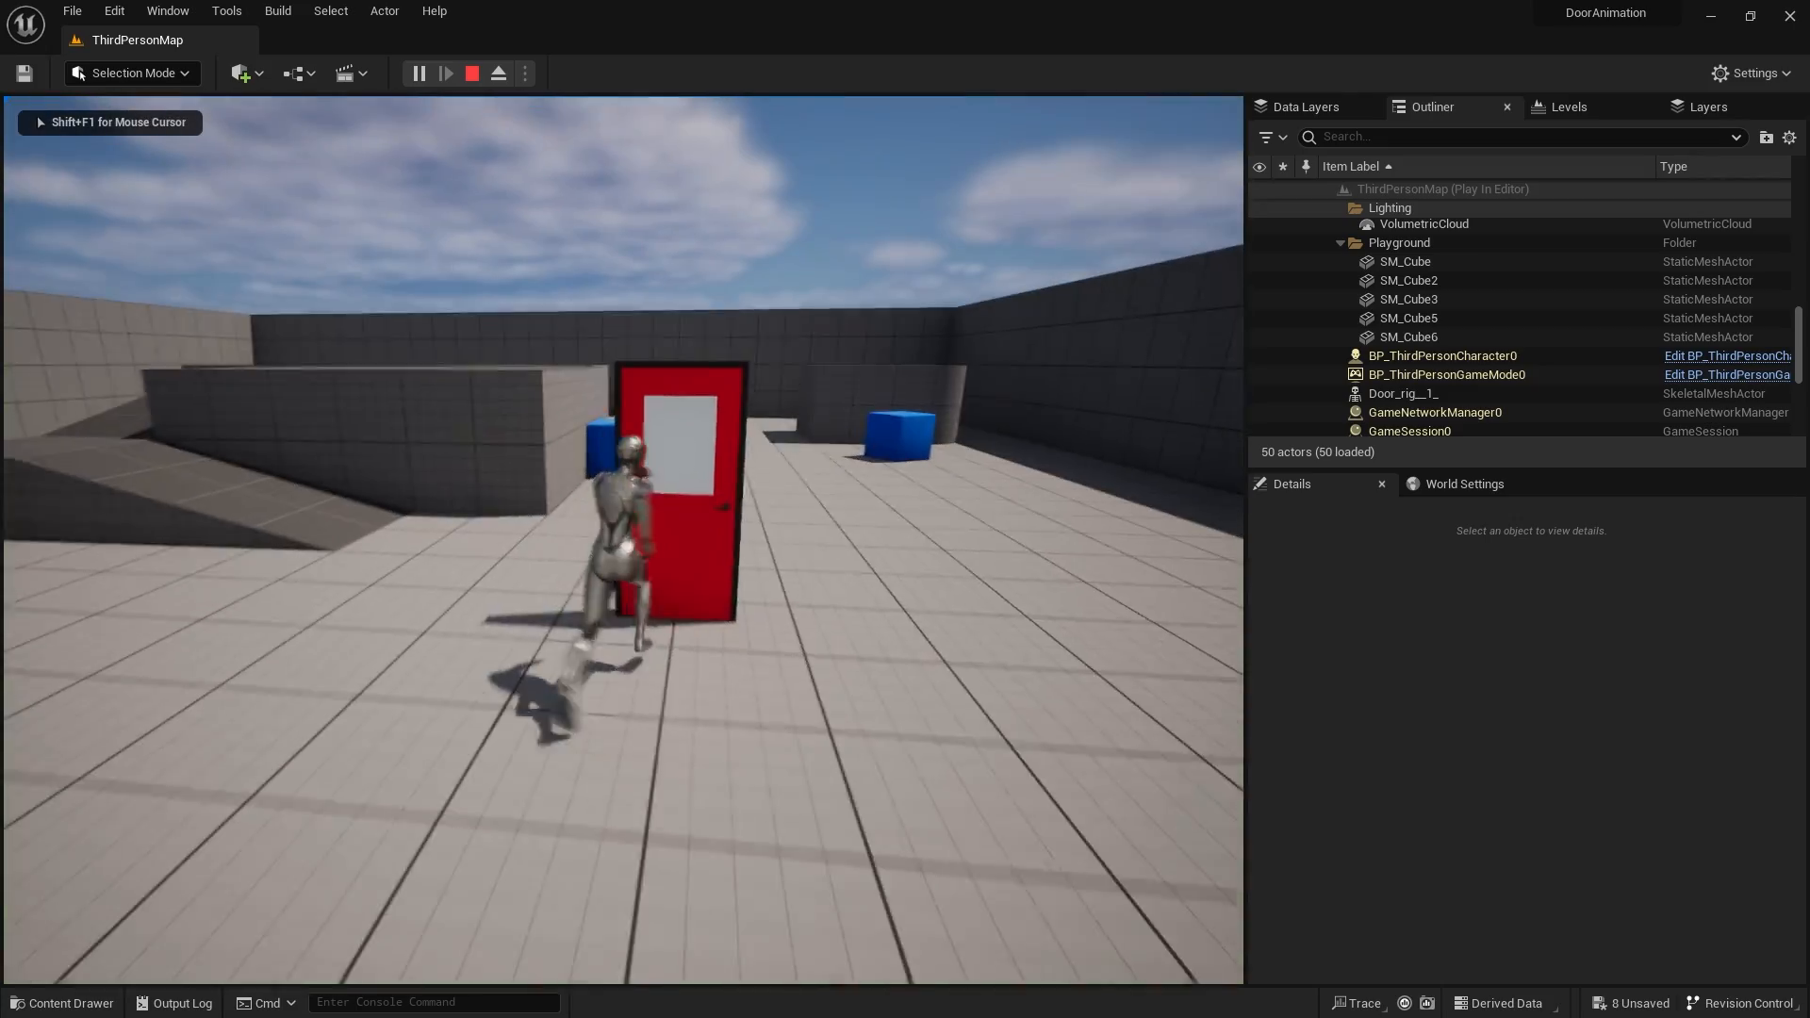
pyautogui.press('w')
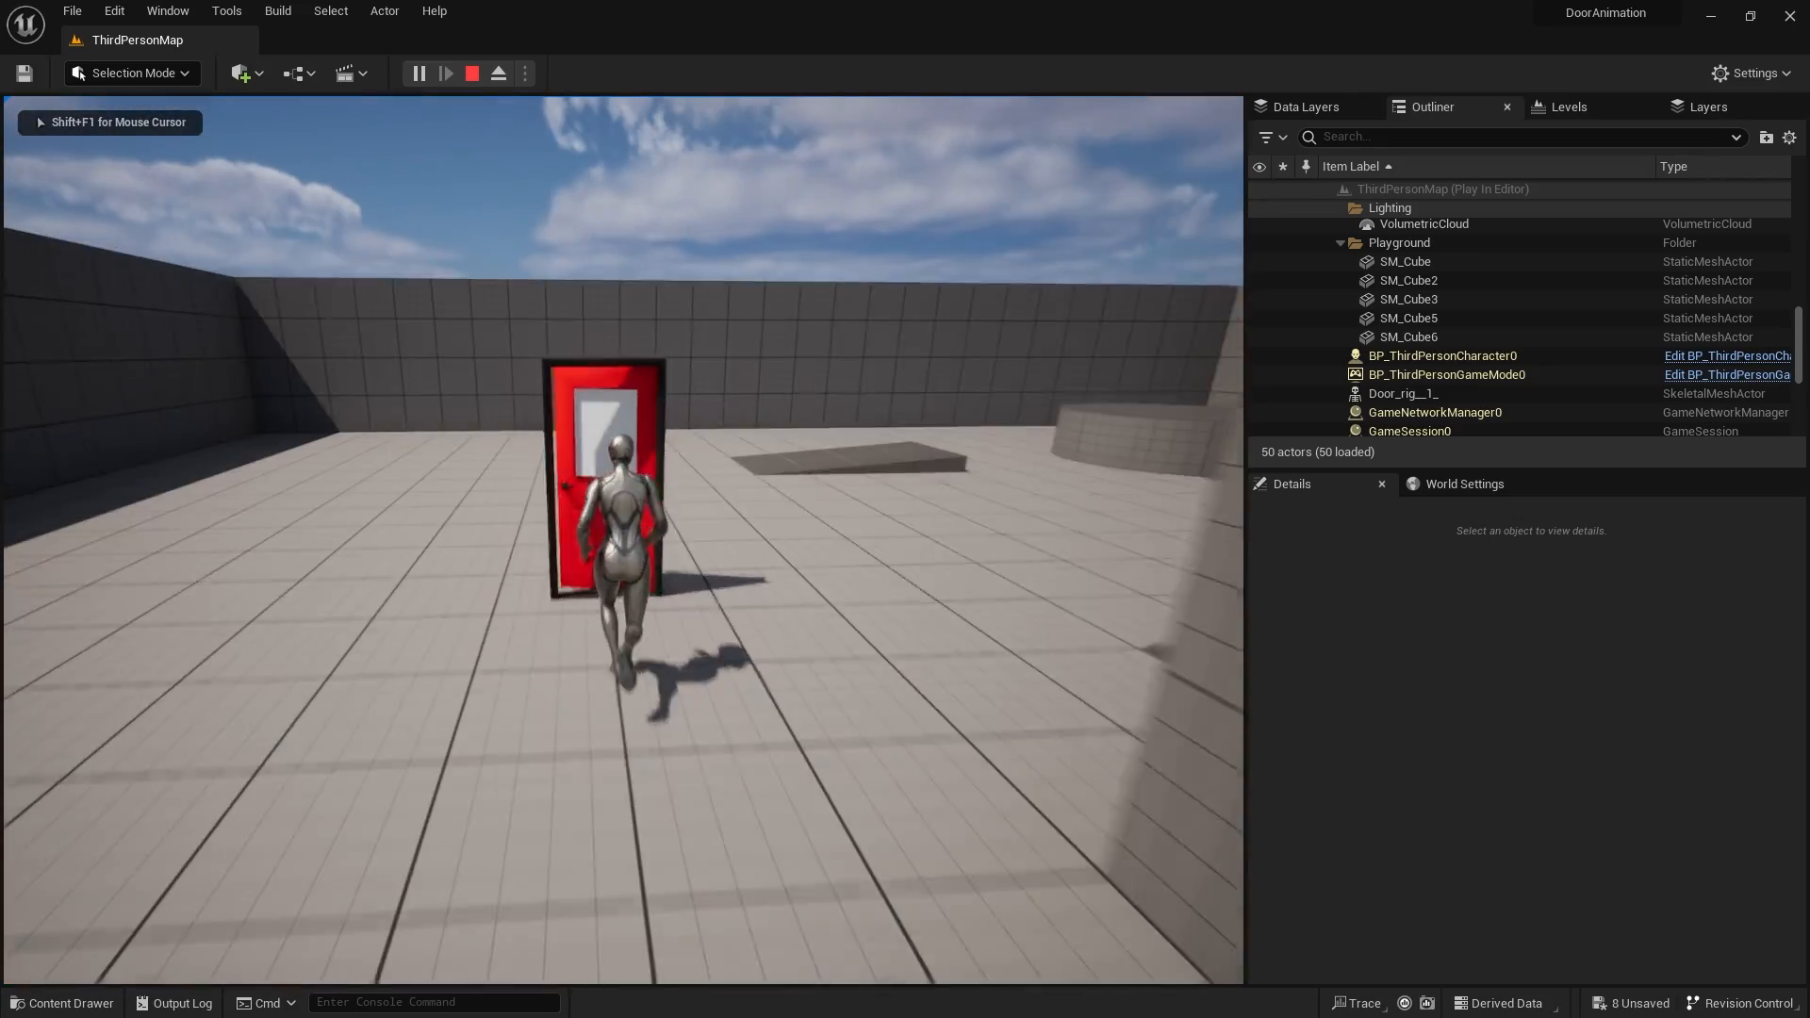
pyautogui.press('w')
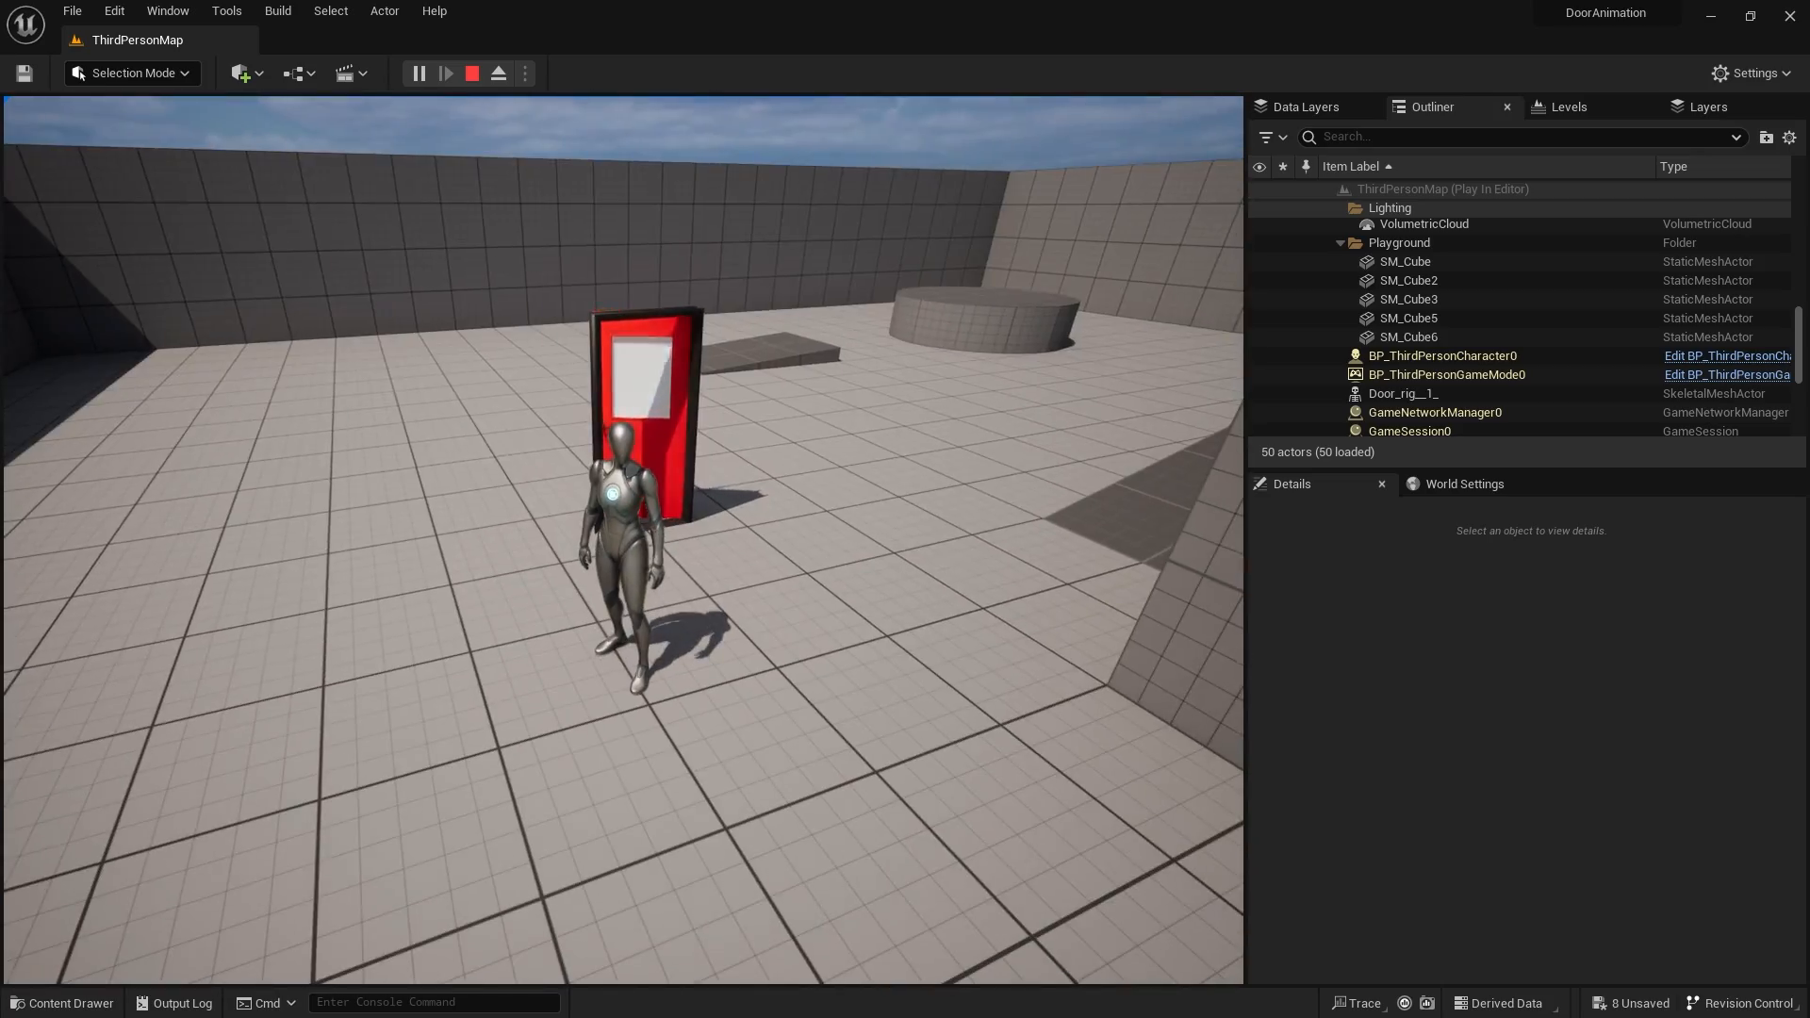
pyautogui.press('w')
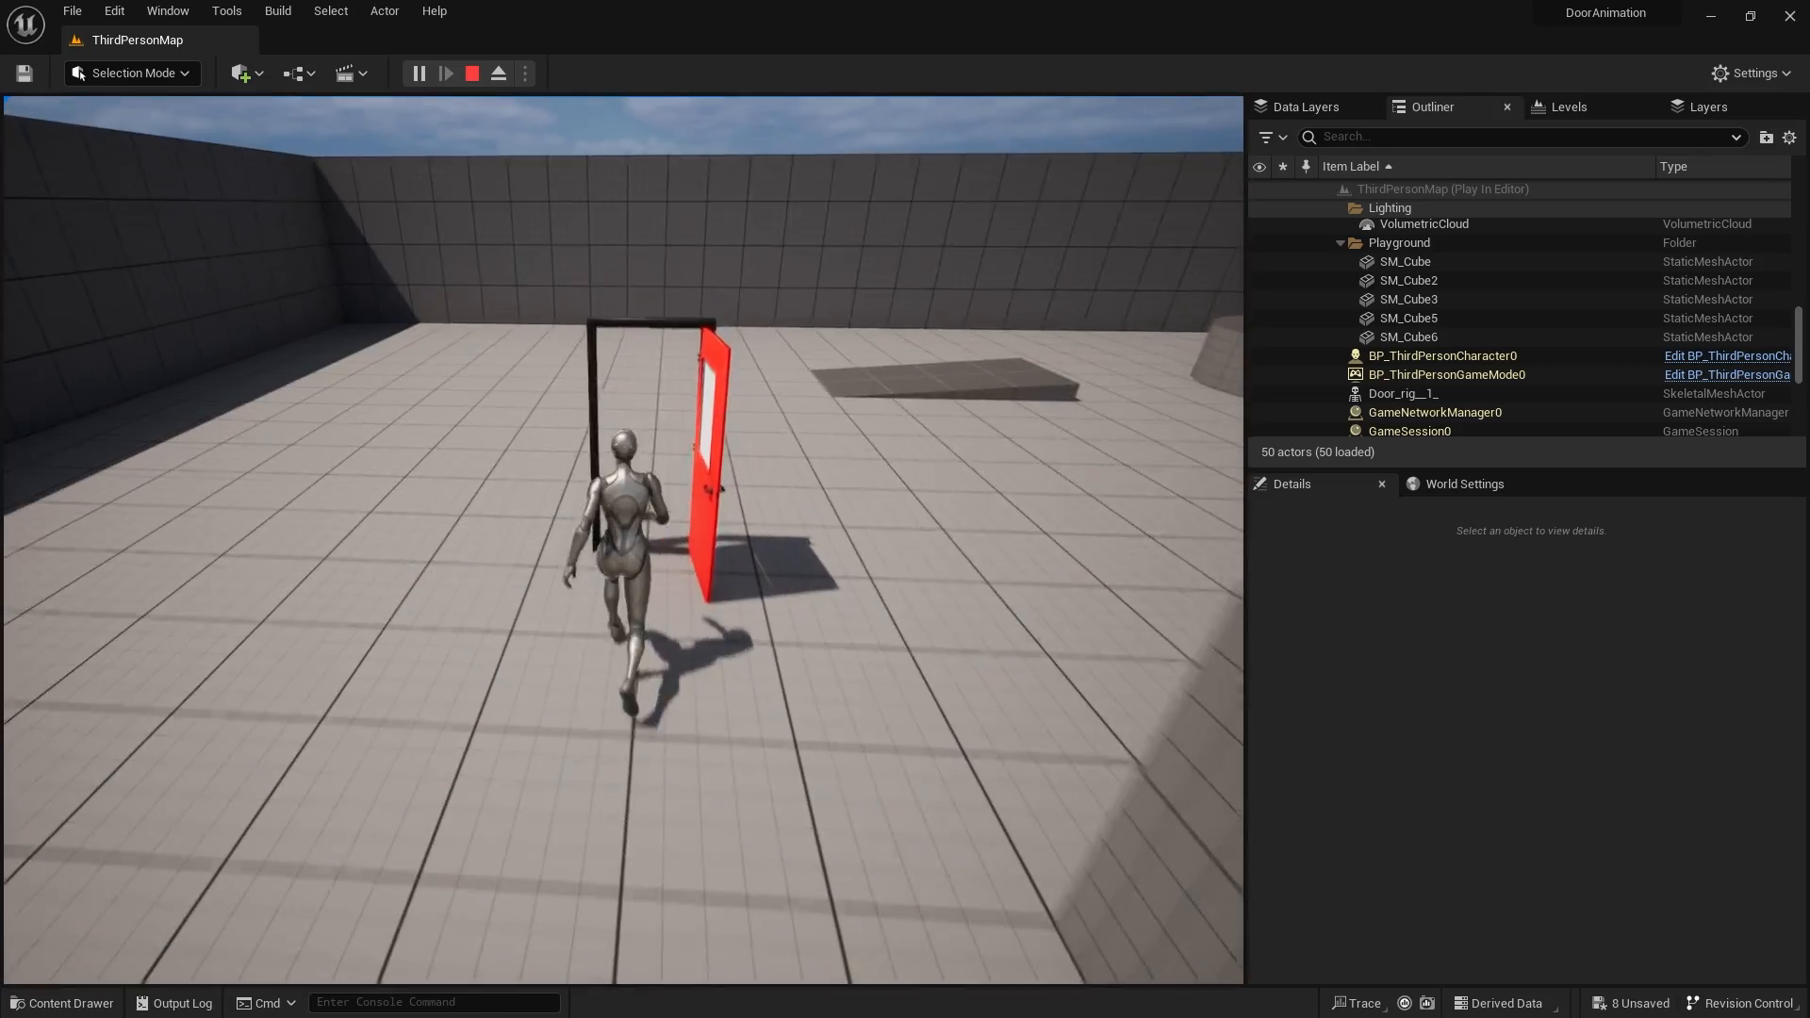
pyautogui.press('d')
pyautogui.press('a')
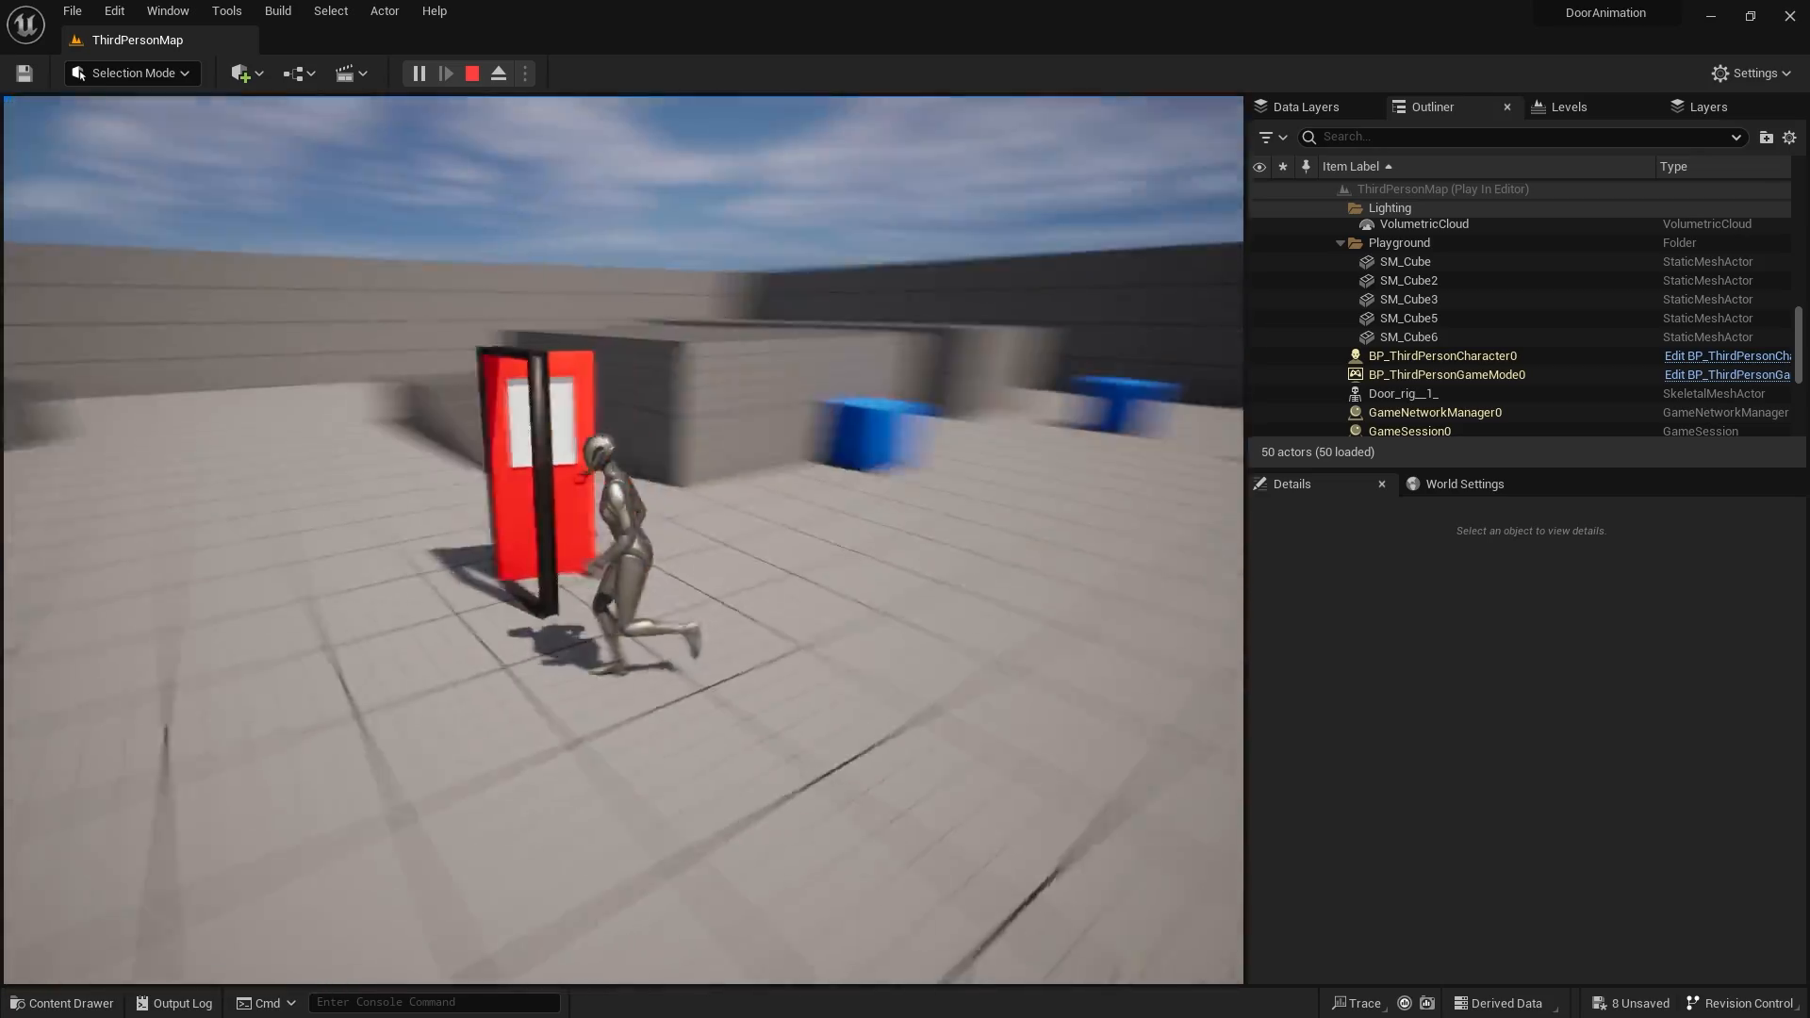
pyautogui.press('w')
pyautogui.press('s')
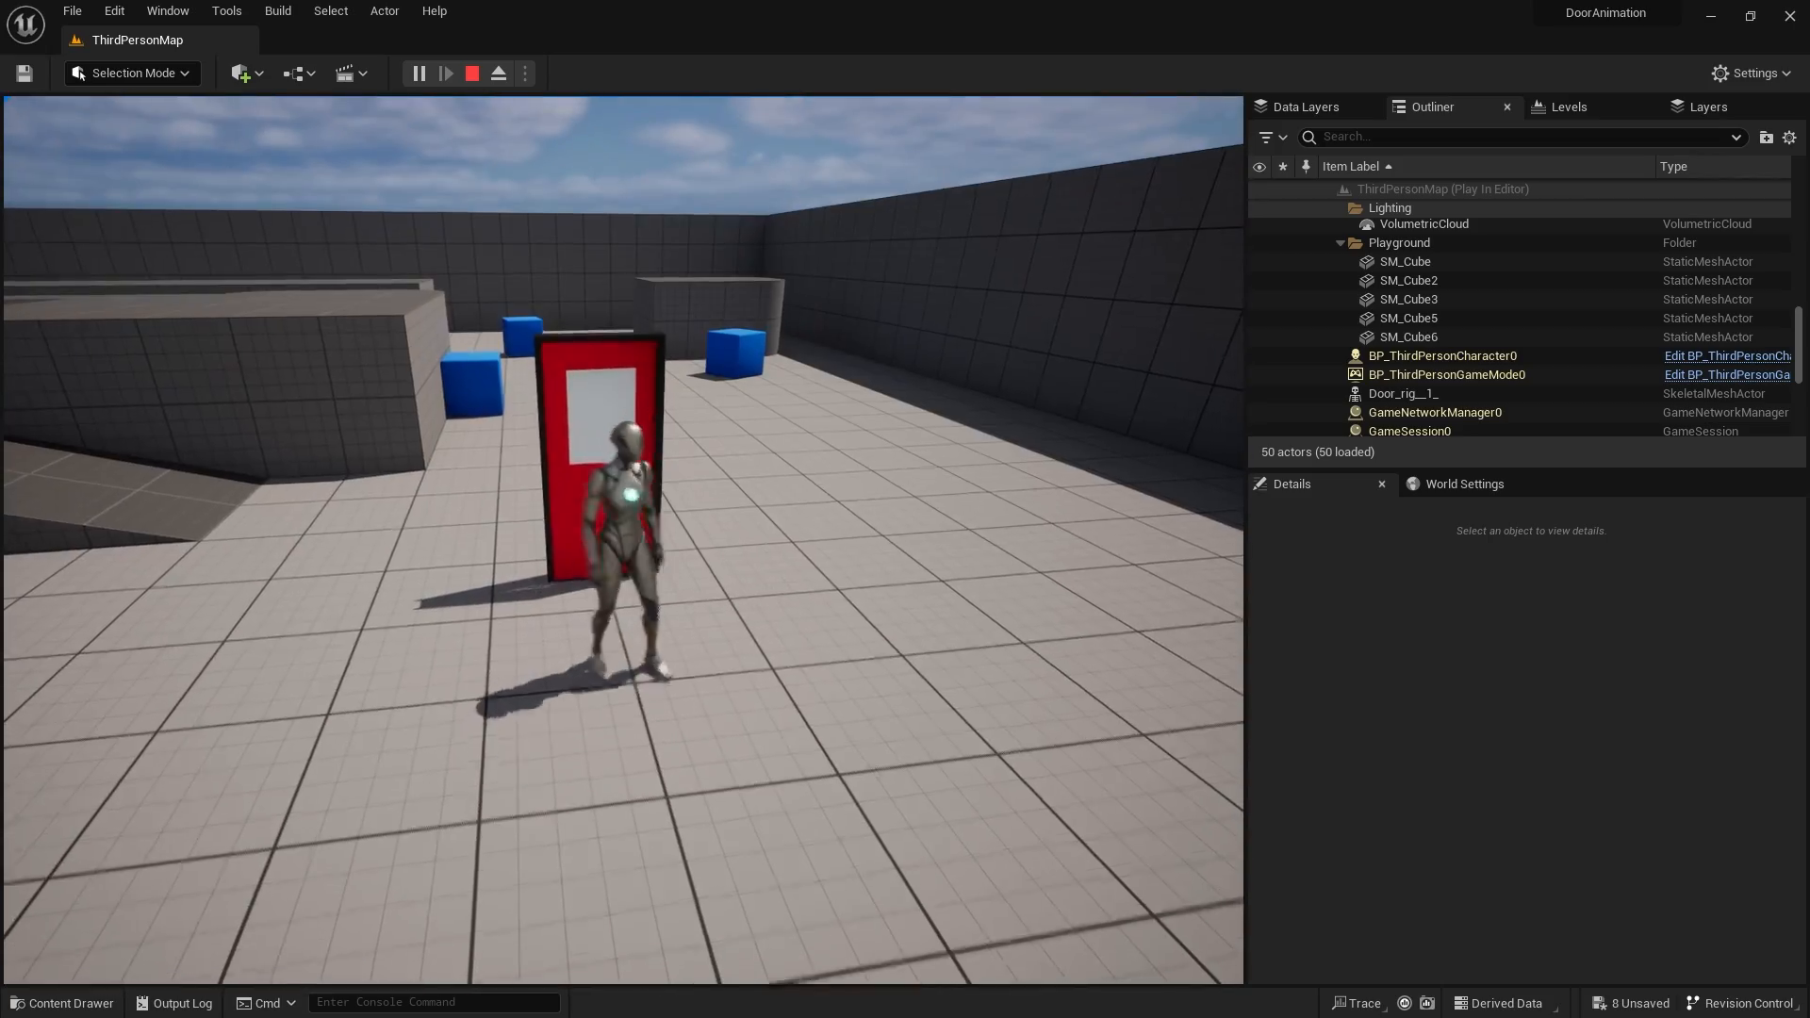
pyautogui.press('w')
pyautogui.press('s')
pyautogui.press('w')
pyautogui.press('s')
pyautogui.press('w')
pyautogui.press('s')
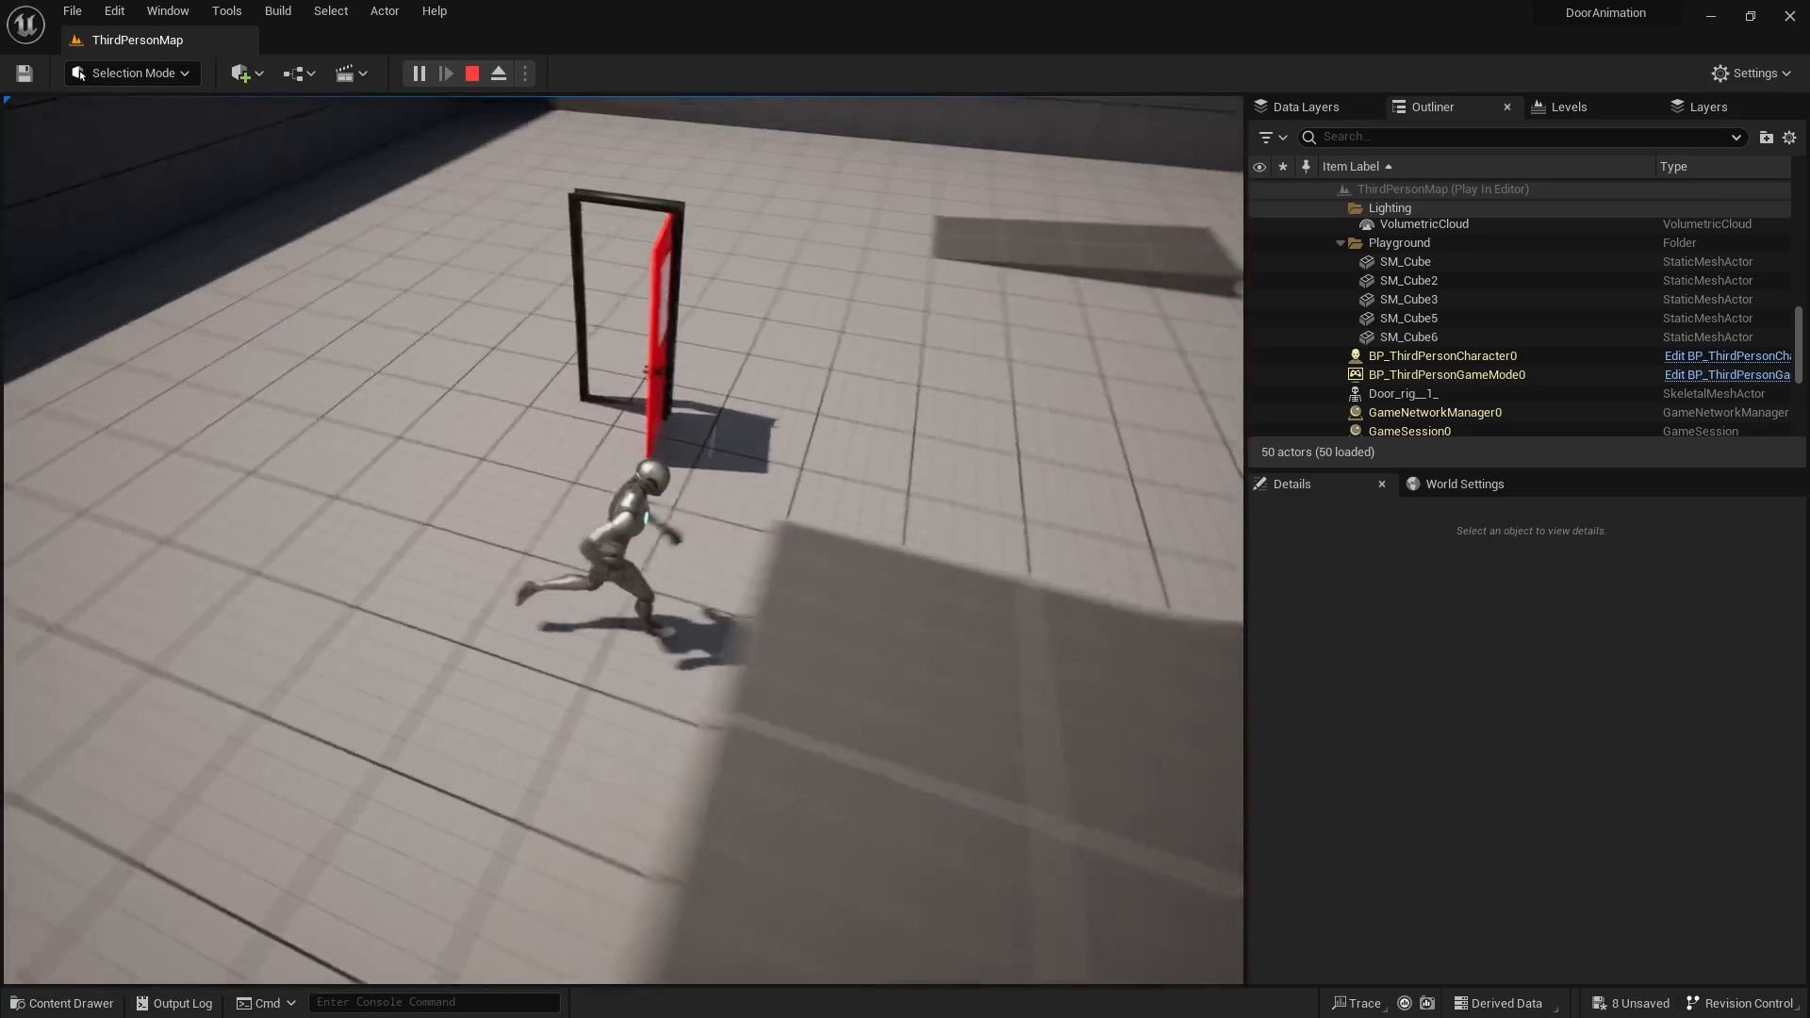
pyautogui.press('w')
pyautogui.press('s')
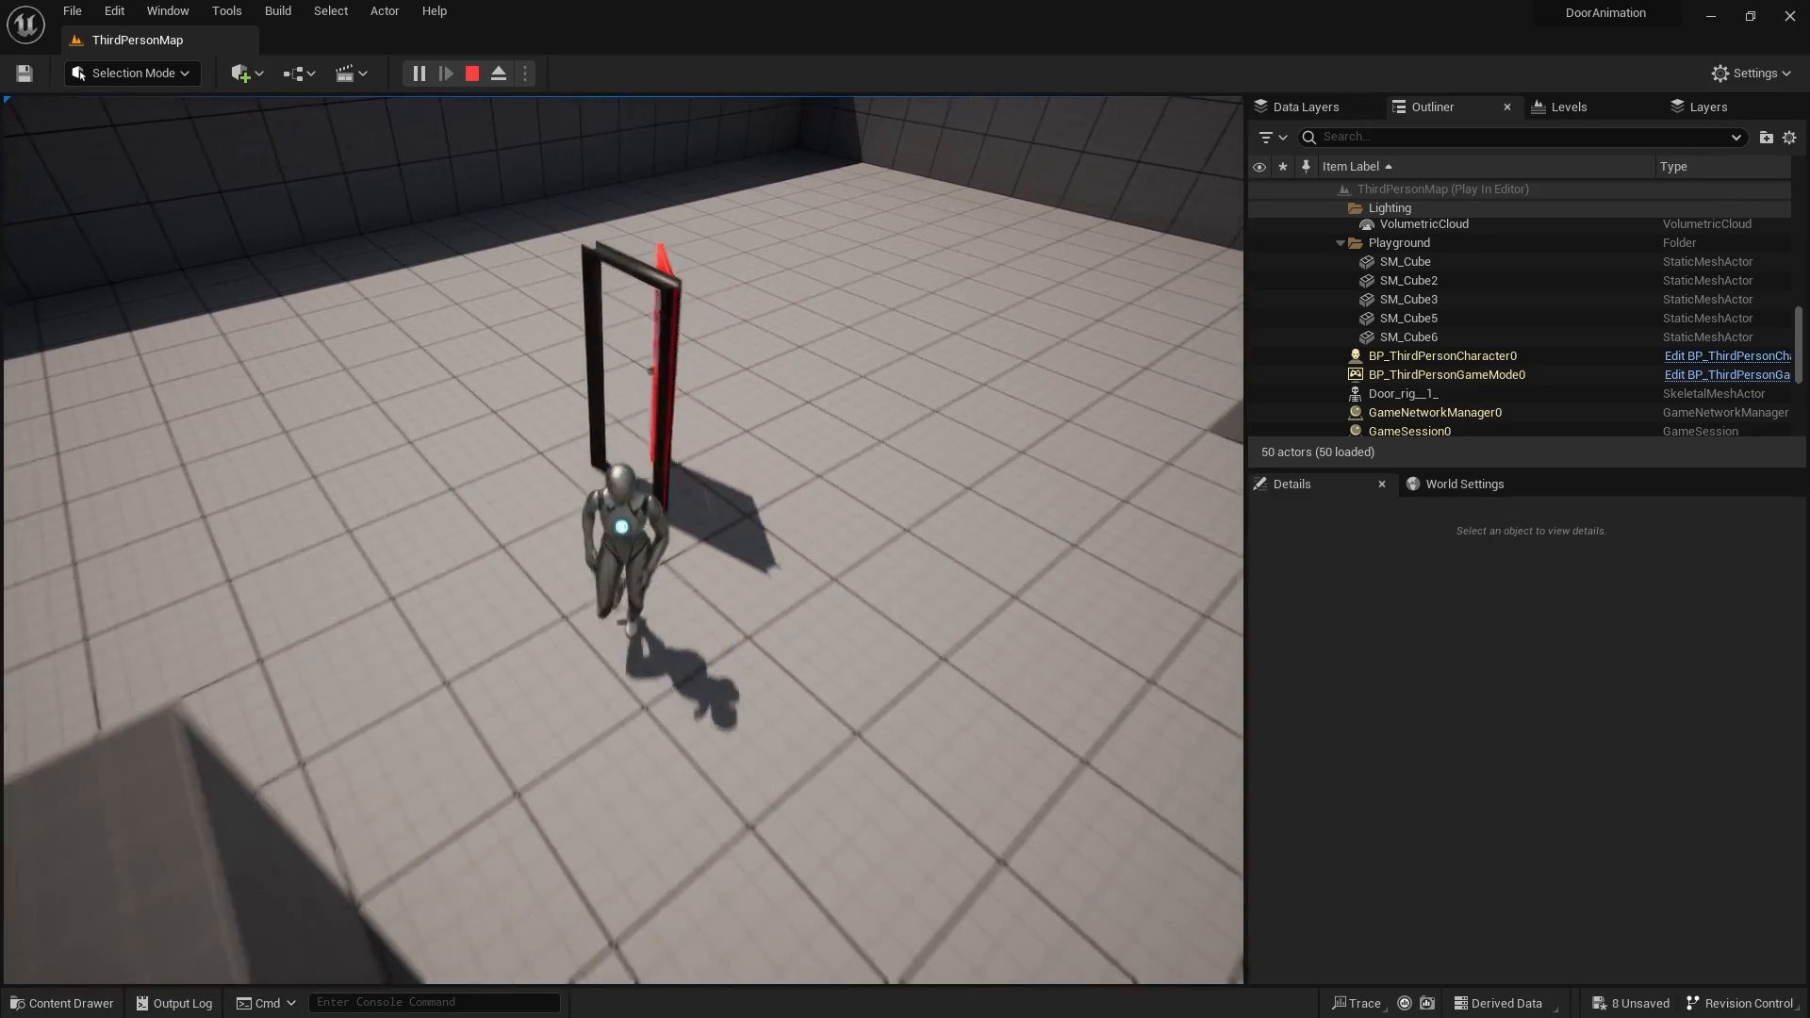
pyautogui.press('Escape')
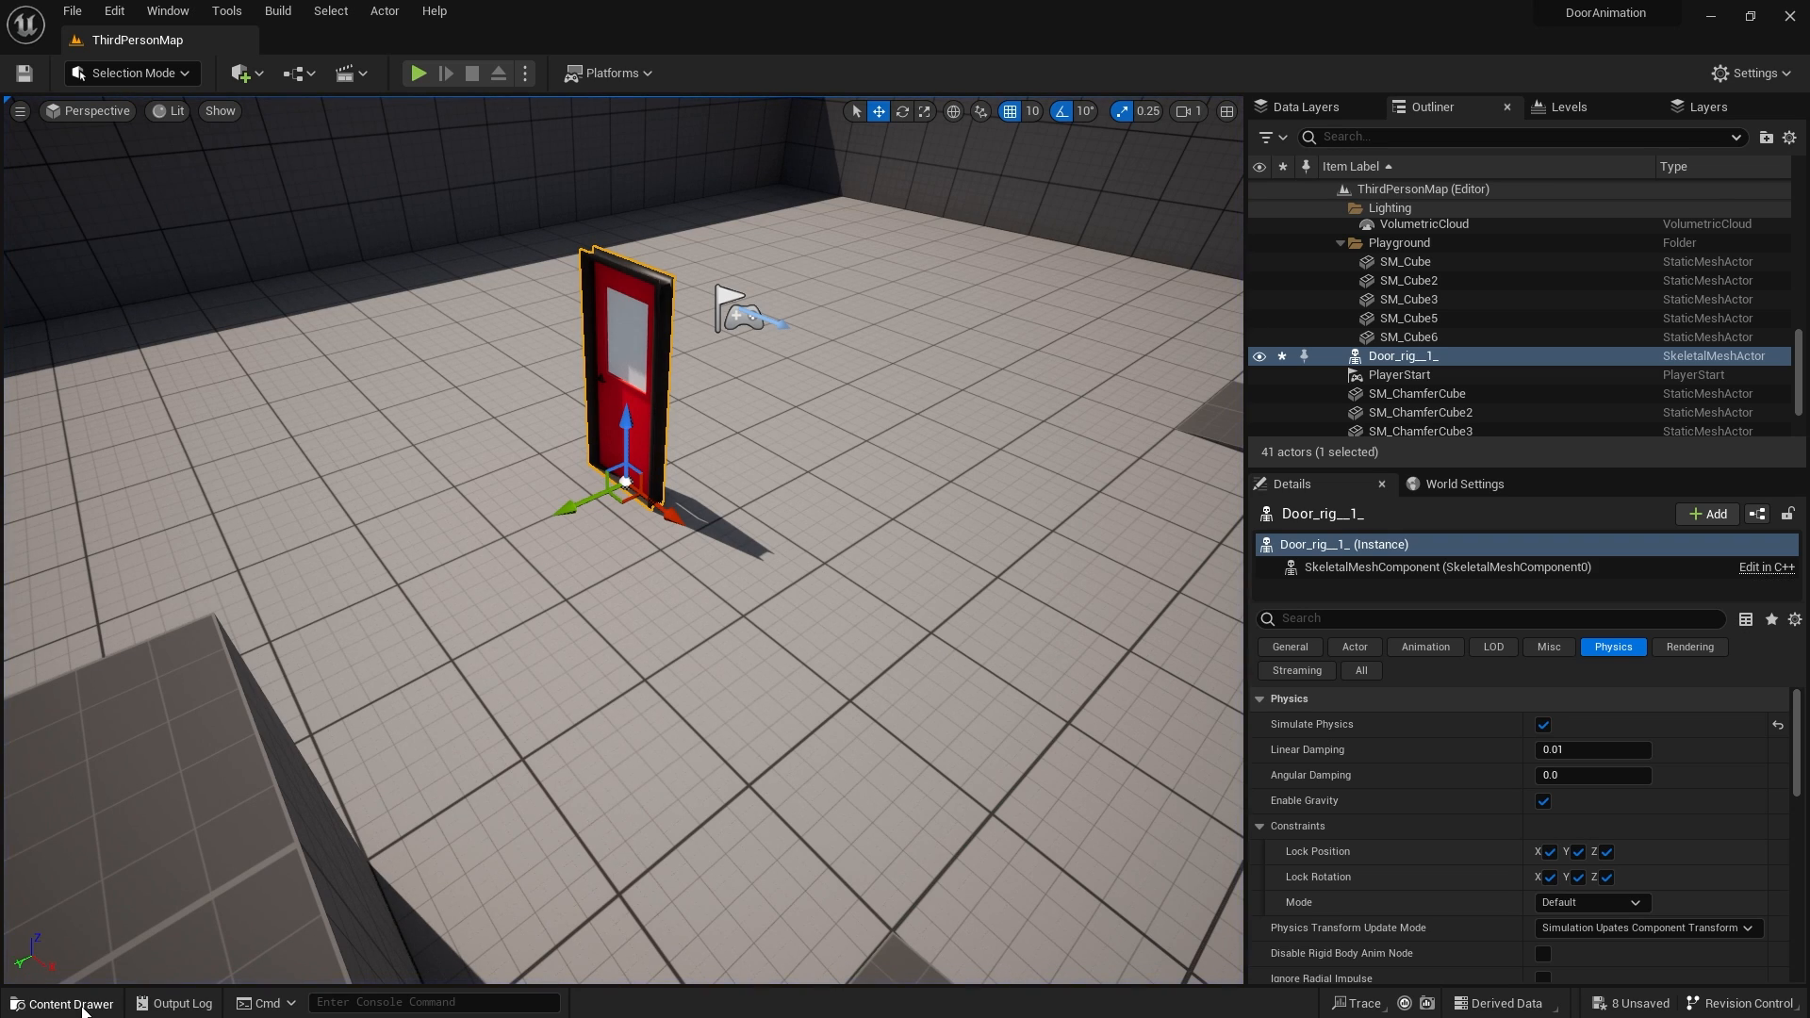
# In the door's physics asset, set the Root–Hinge1 constraint's Angular Drive Mode to Twist and Swing, enable the Target Orientation Swing drive, and save.
pyautogui.click(83, 1007)
pyautogui.doubleClick(1089, 716)
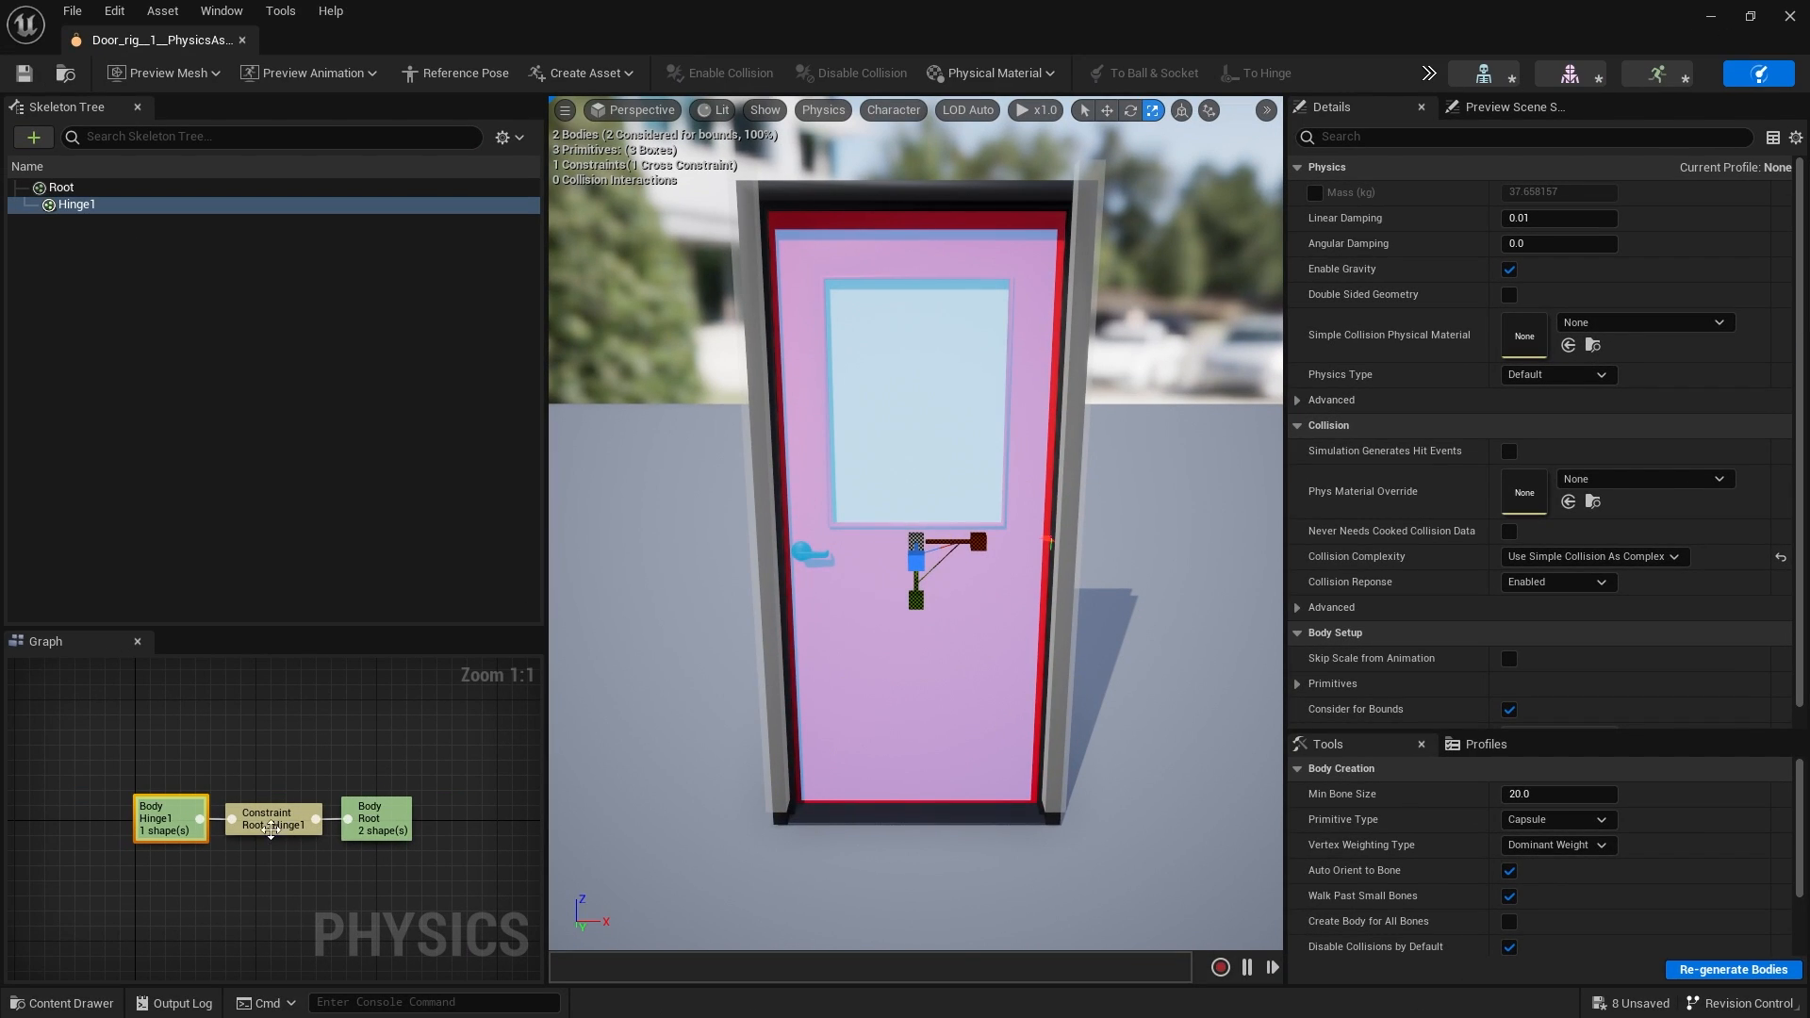
pyautogui.click(266, 814)
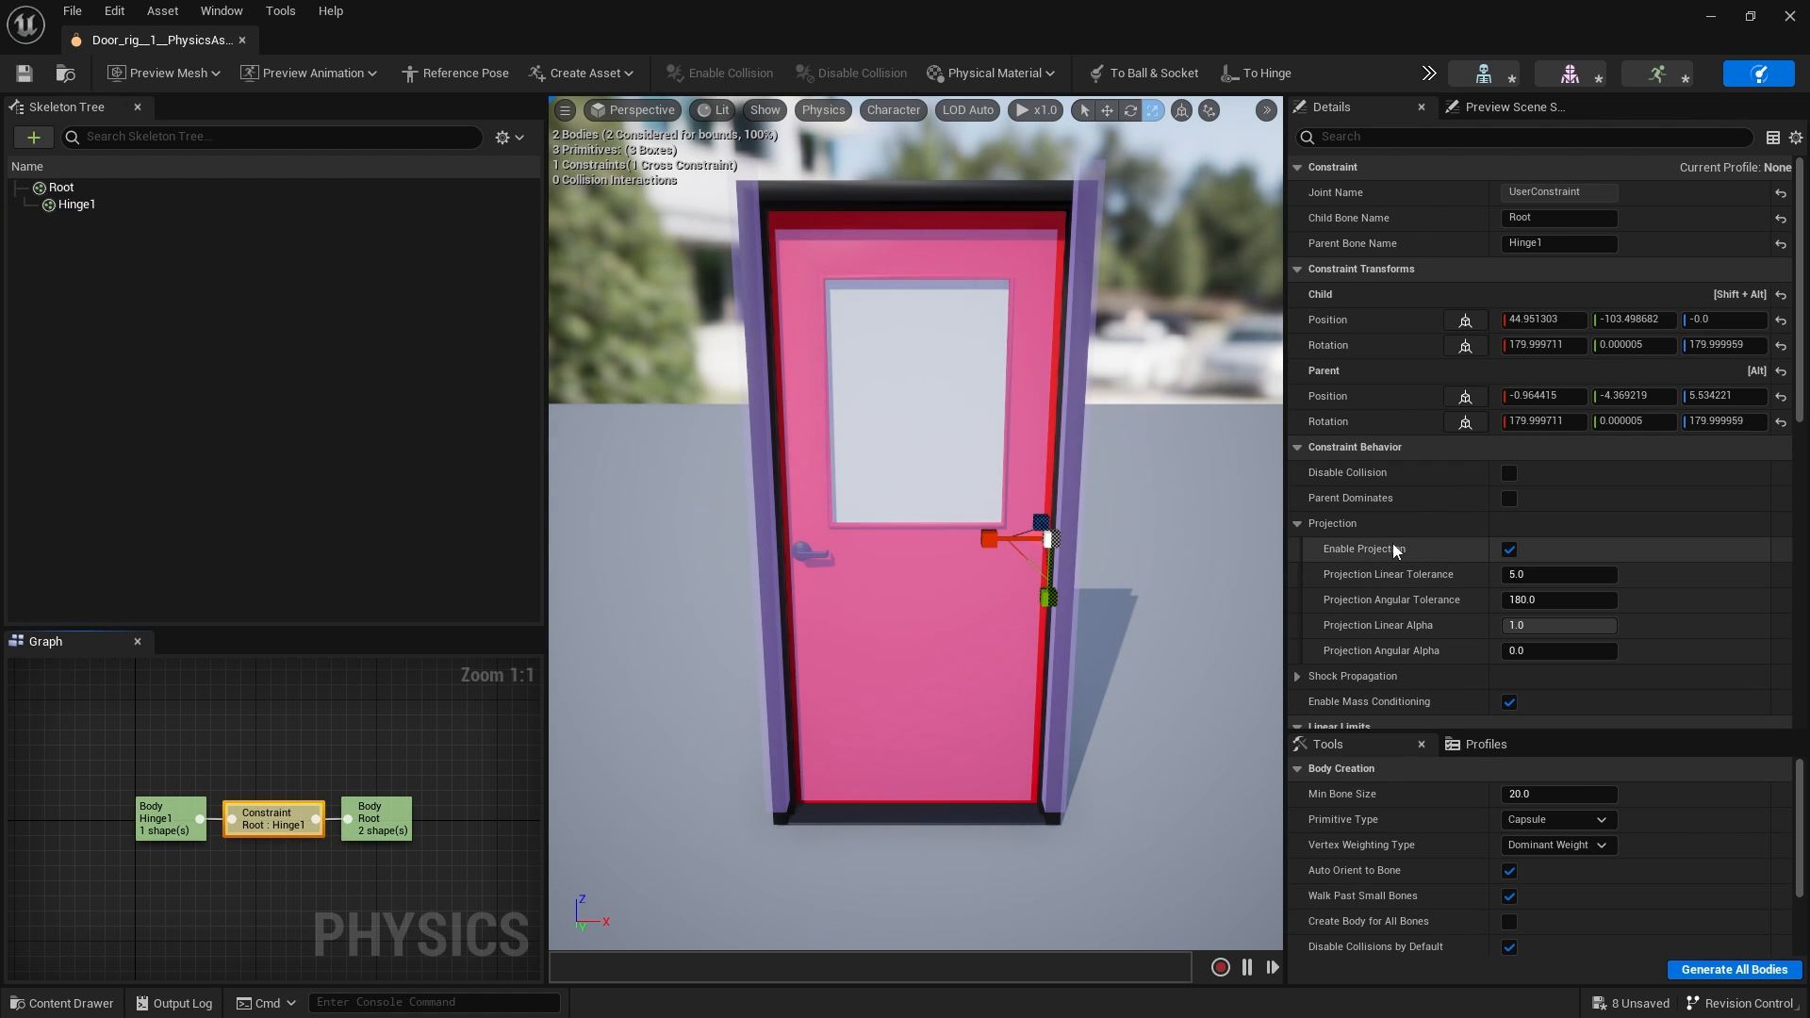
pyautogui.scroll(-5, 1445, 455)
pyautogui.scroll(-6, 1468, 532)
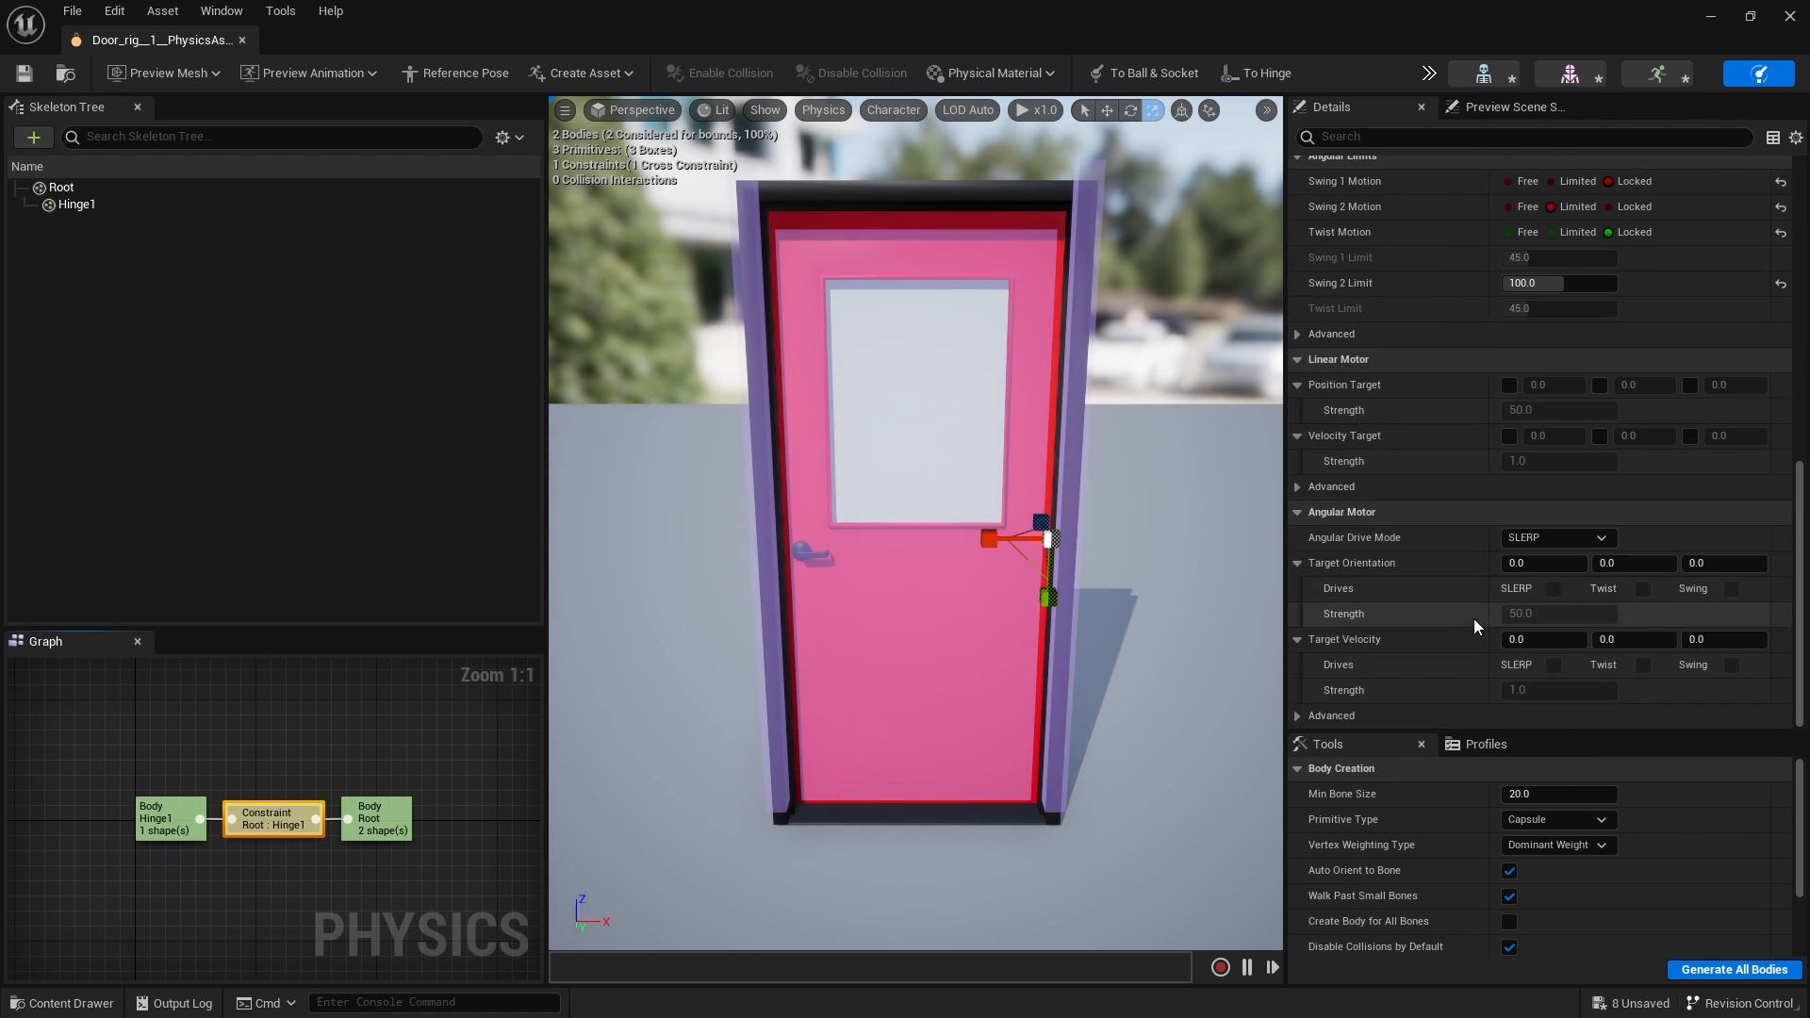
pyautogui.click(1584, 537)
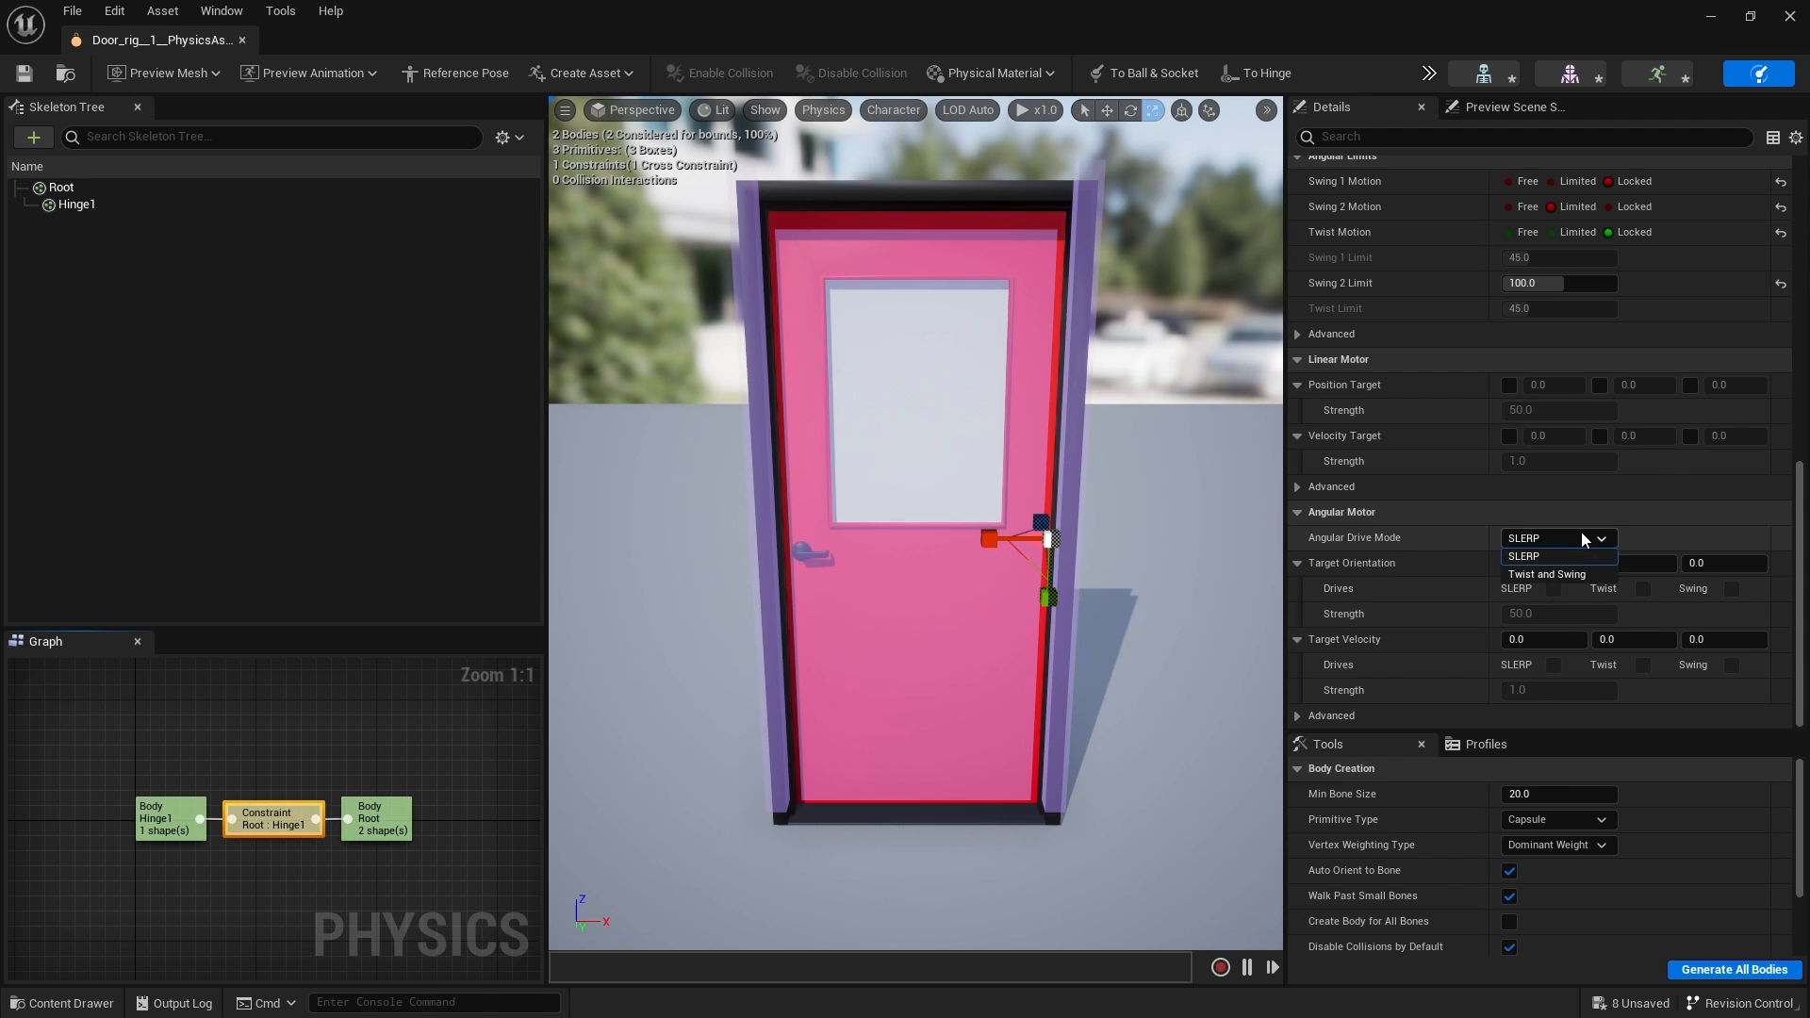
pyautogui.click(1544, 574)
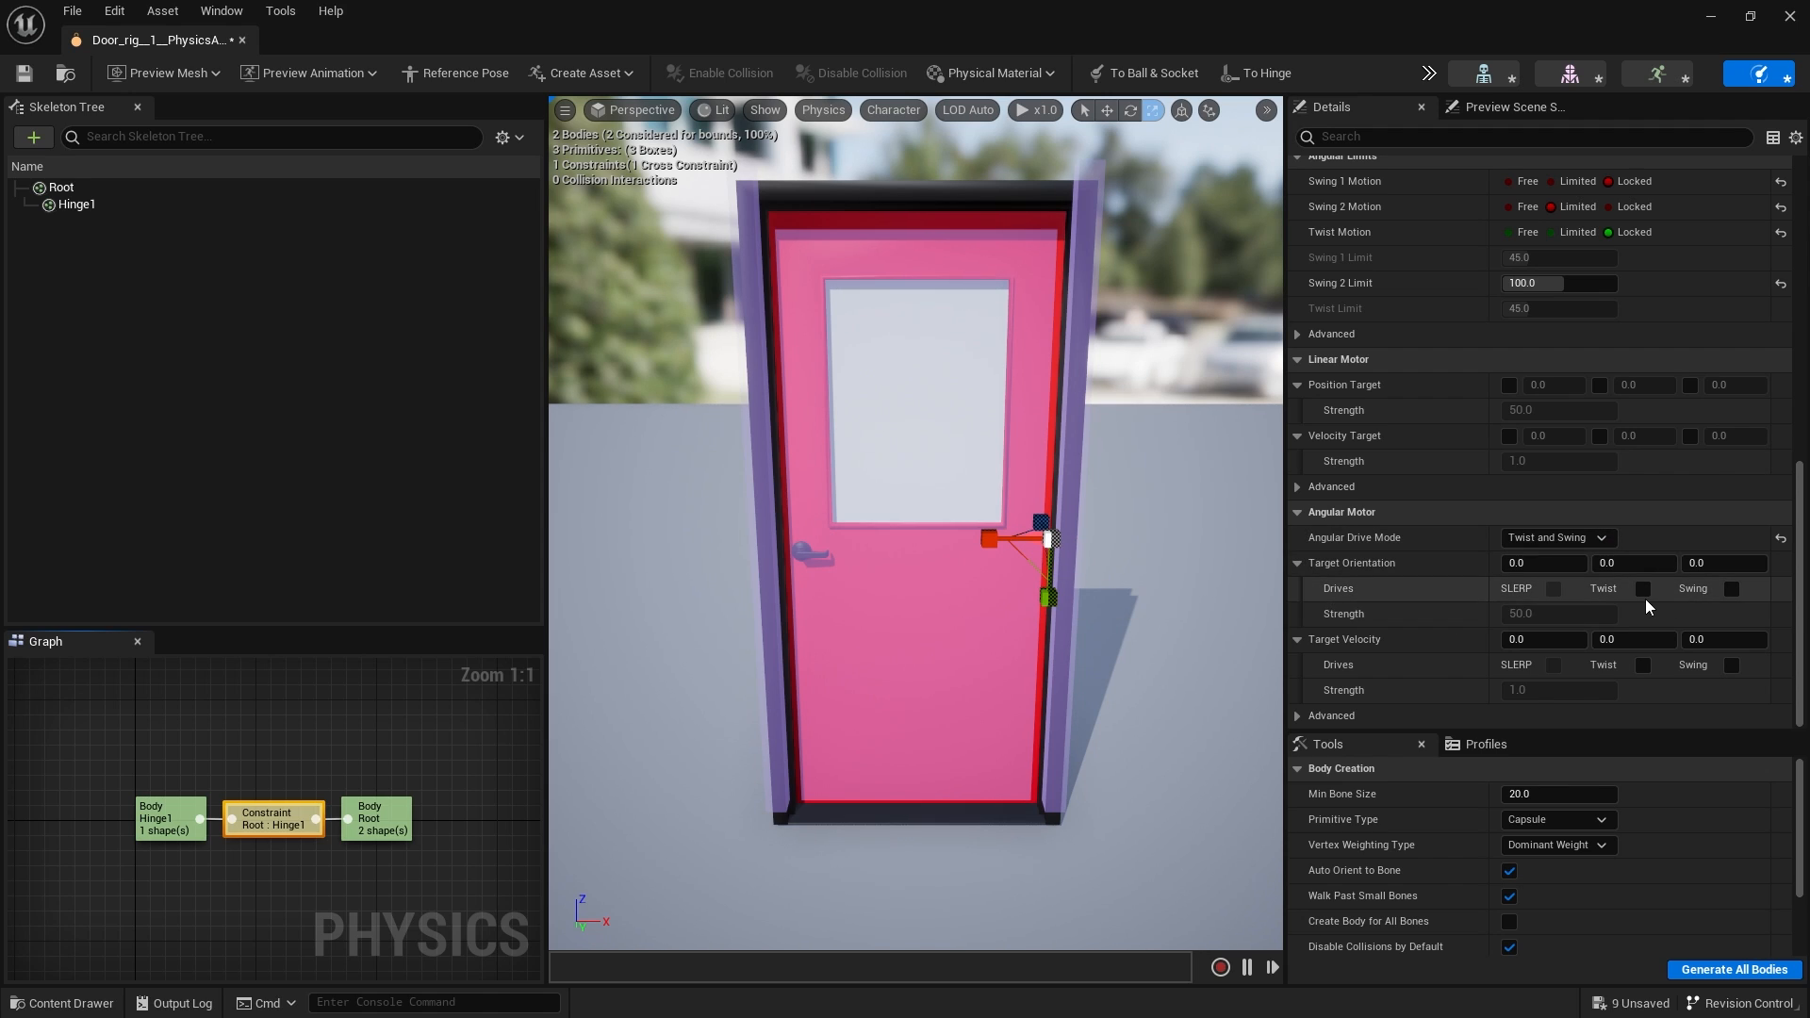
pyautogui.click(1731, 589)
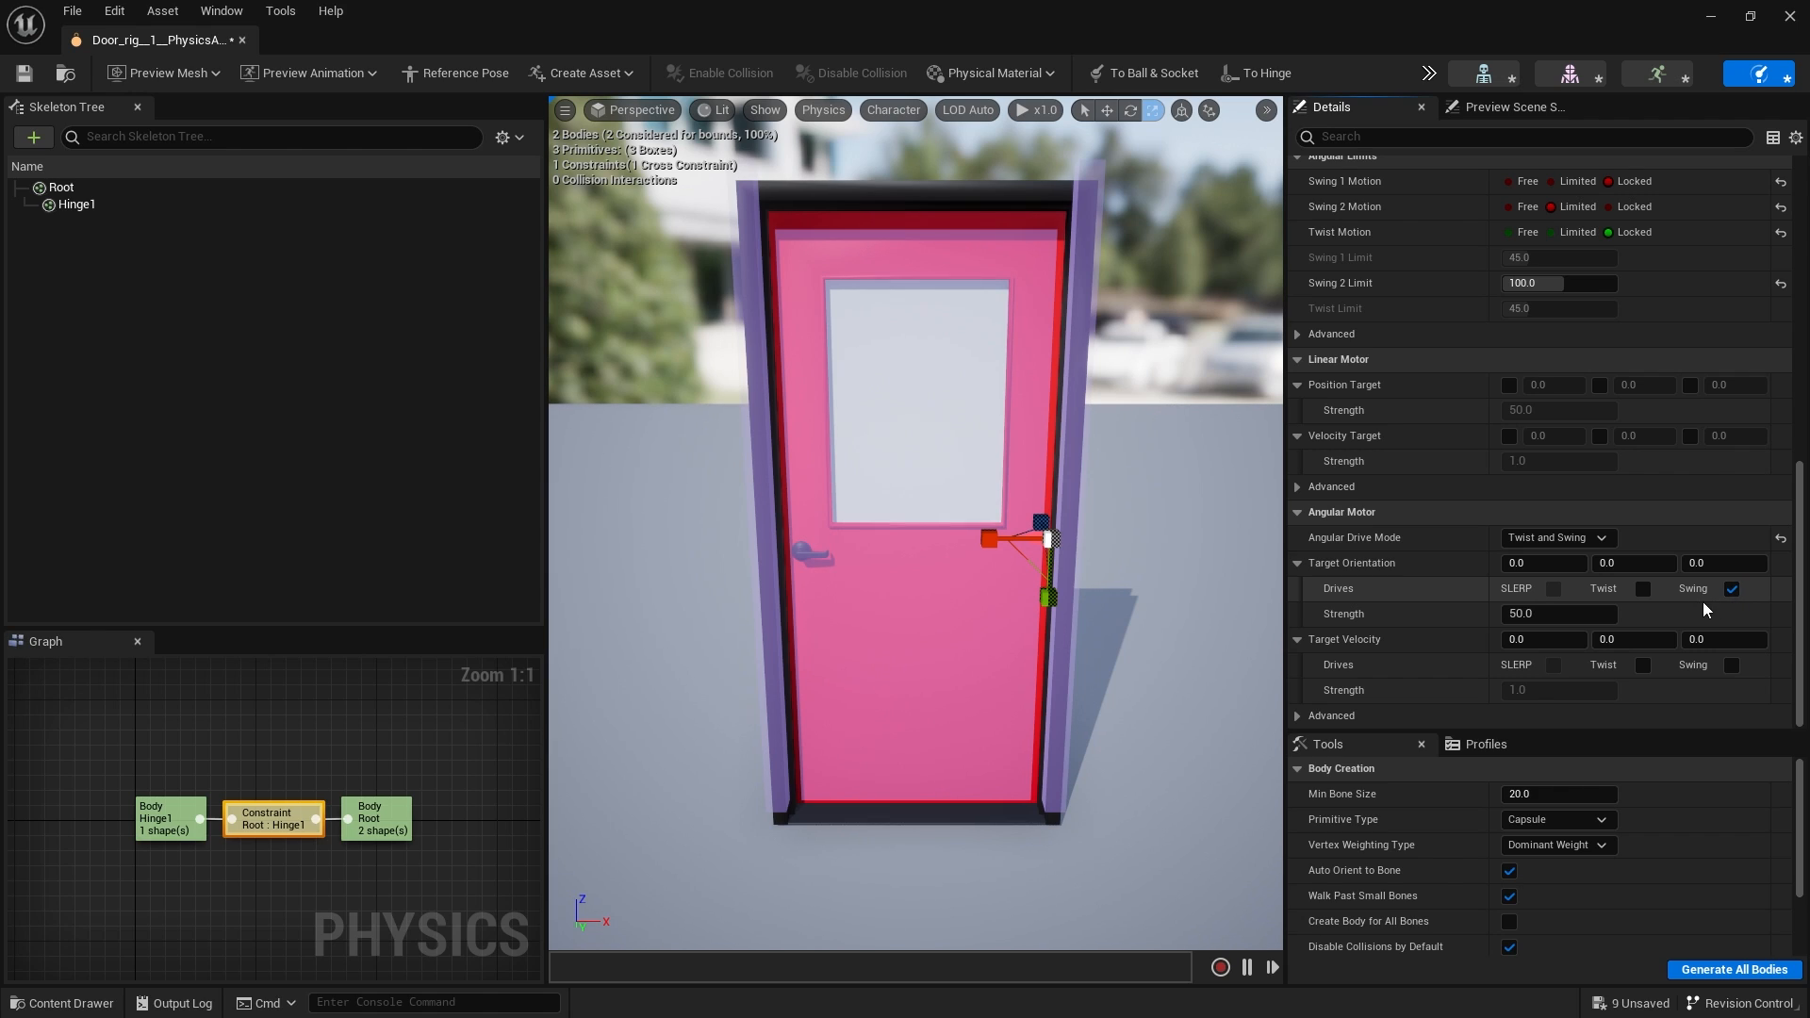
pyautogui.click(25, 72)
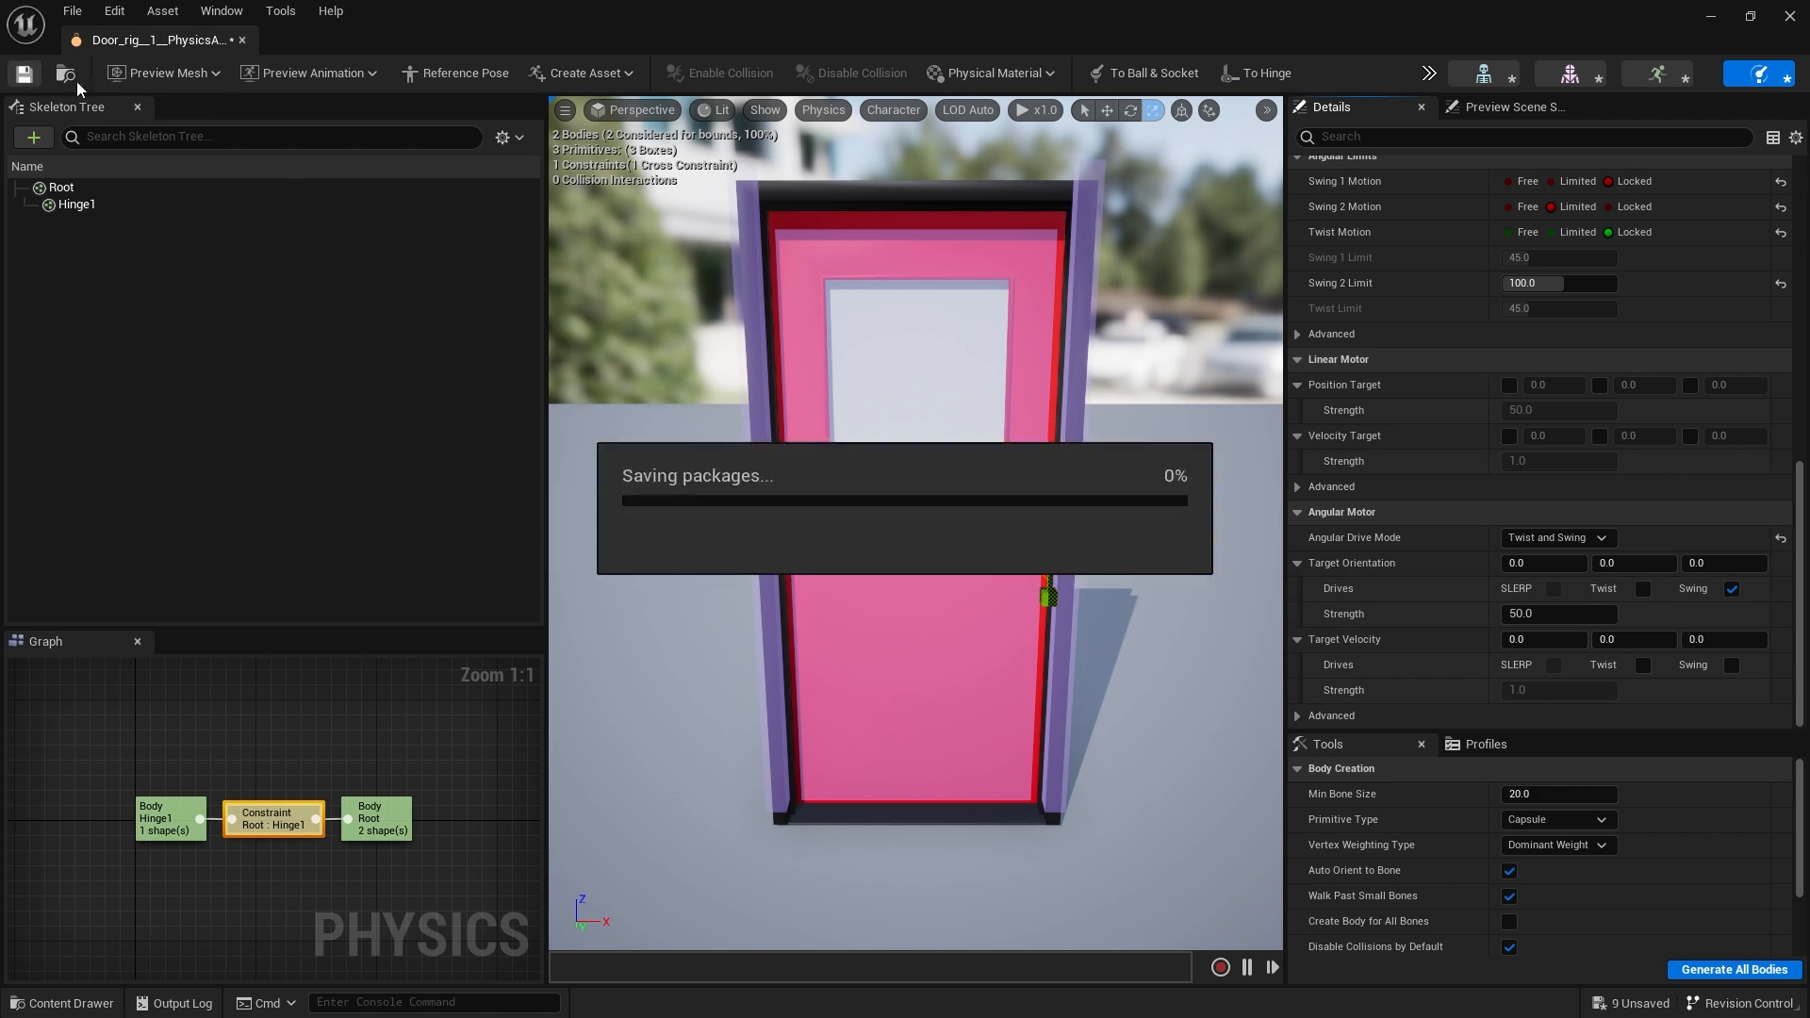
# Return to the level and play-test the door's swing drive by running the character through the doorway from both sides.
pyautogui.click(1706, 18)
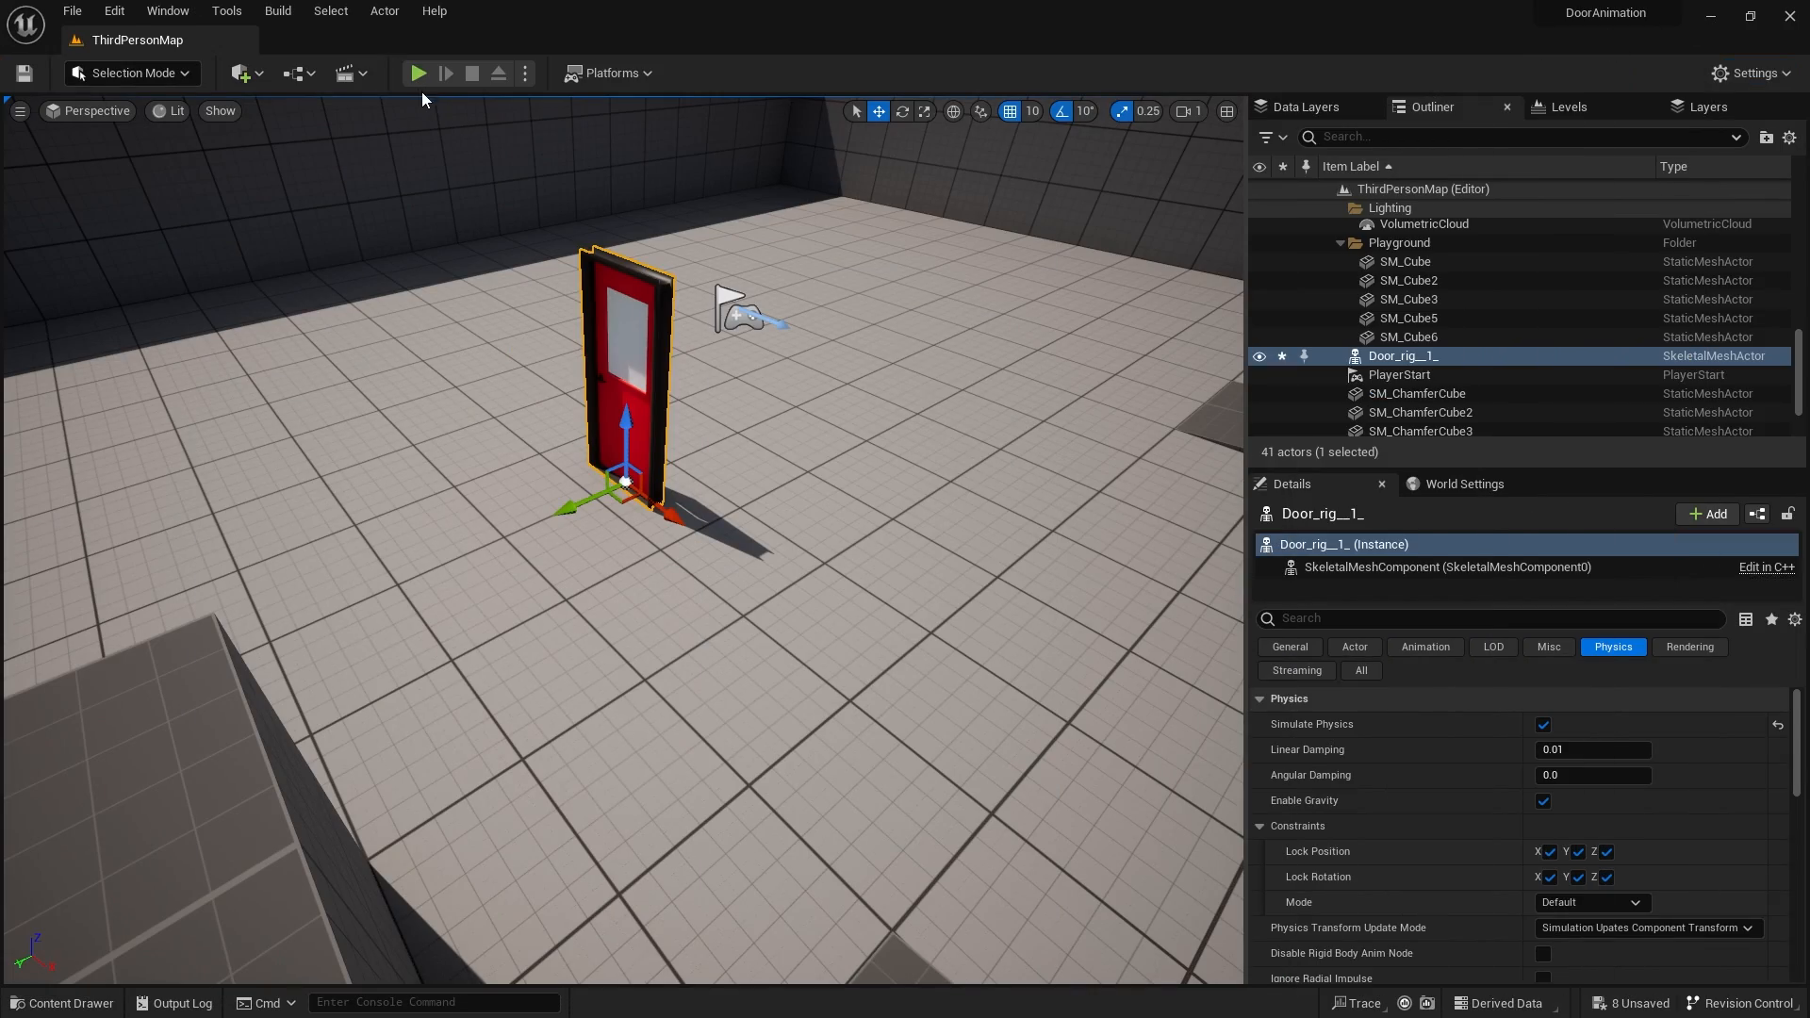
pyautogui.click(418, 73)
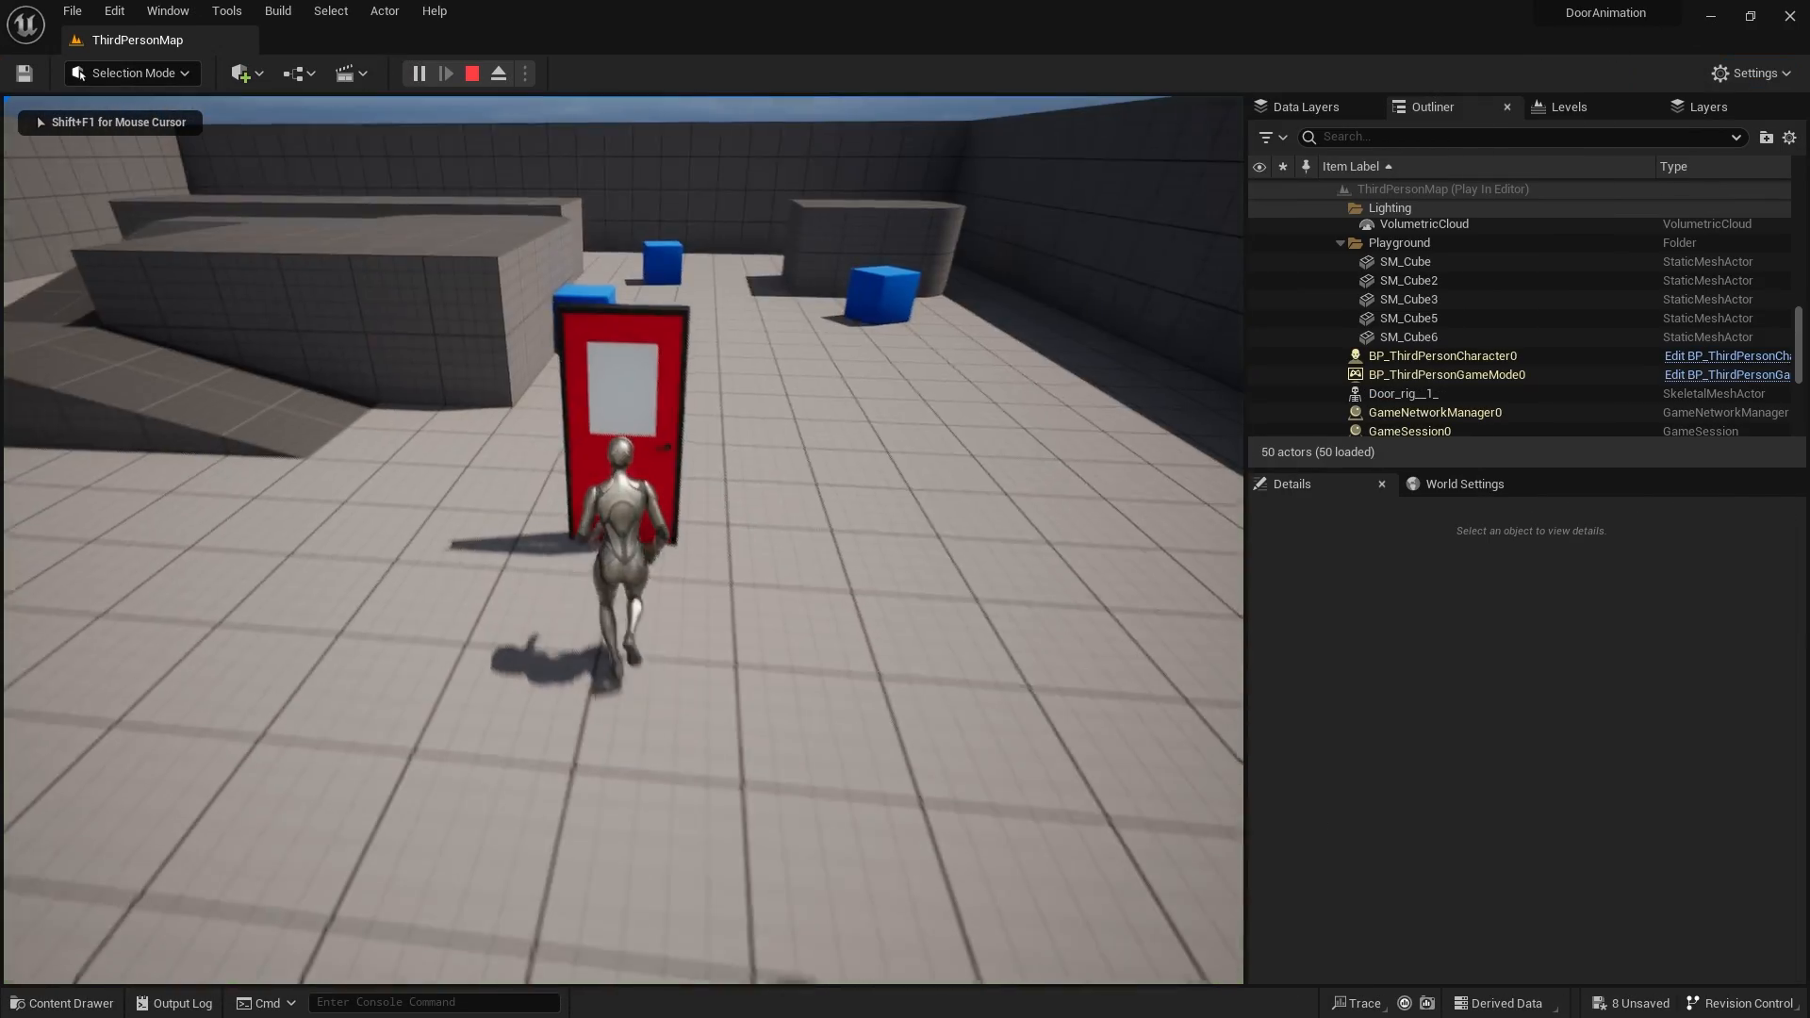
pyautogui.press('w')
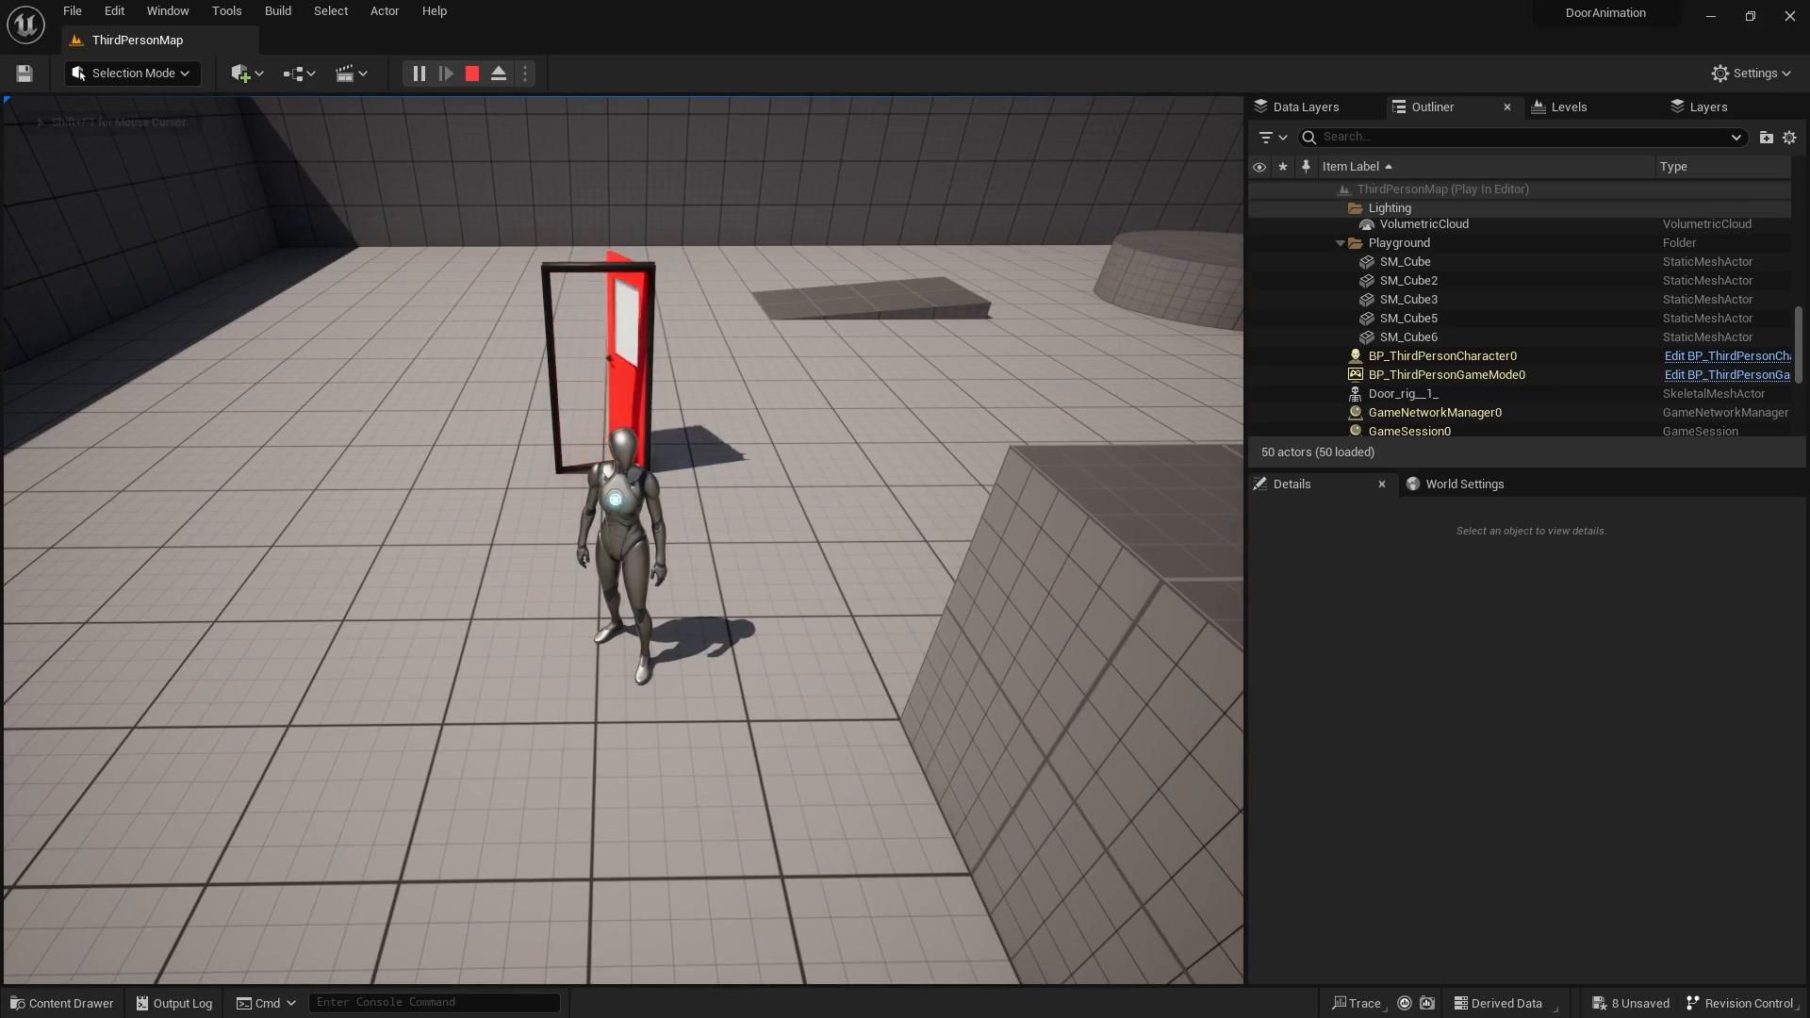
pyautogui.press('w')
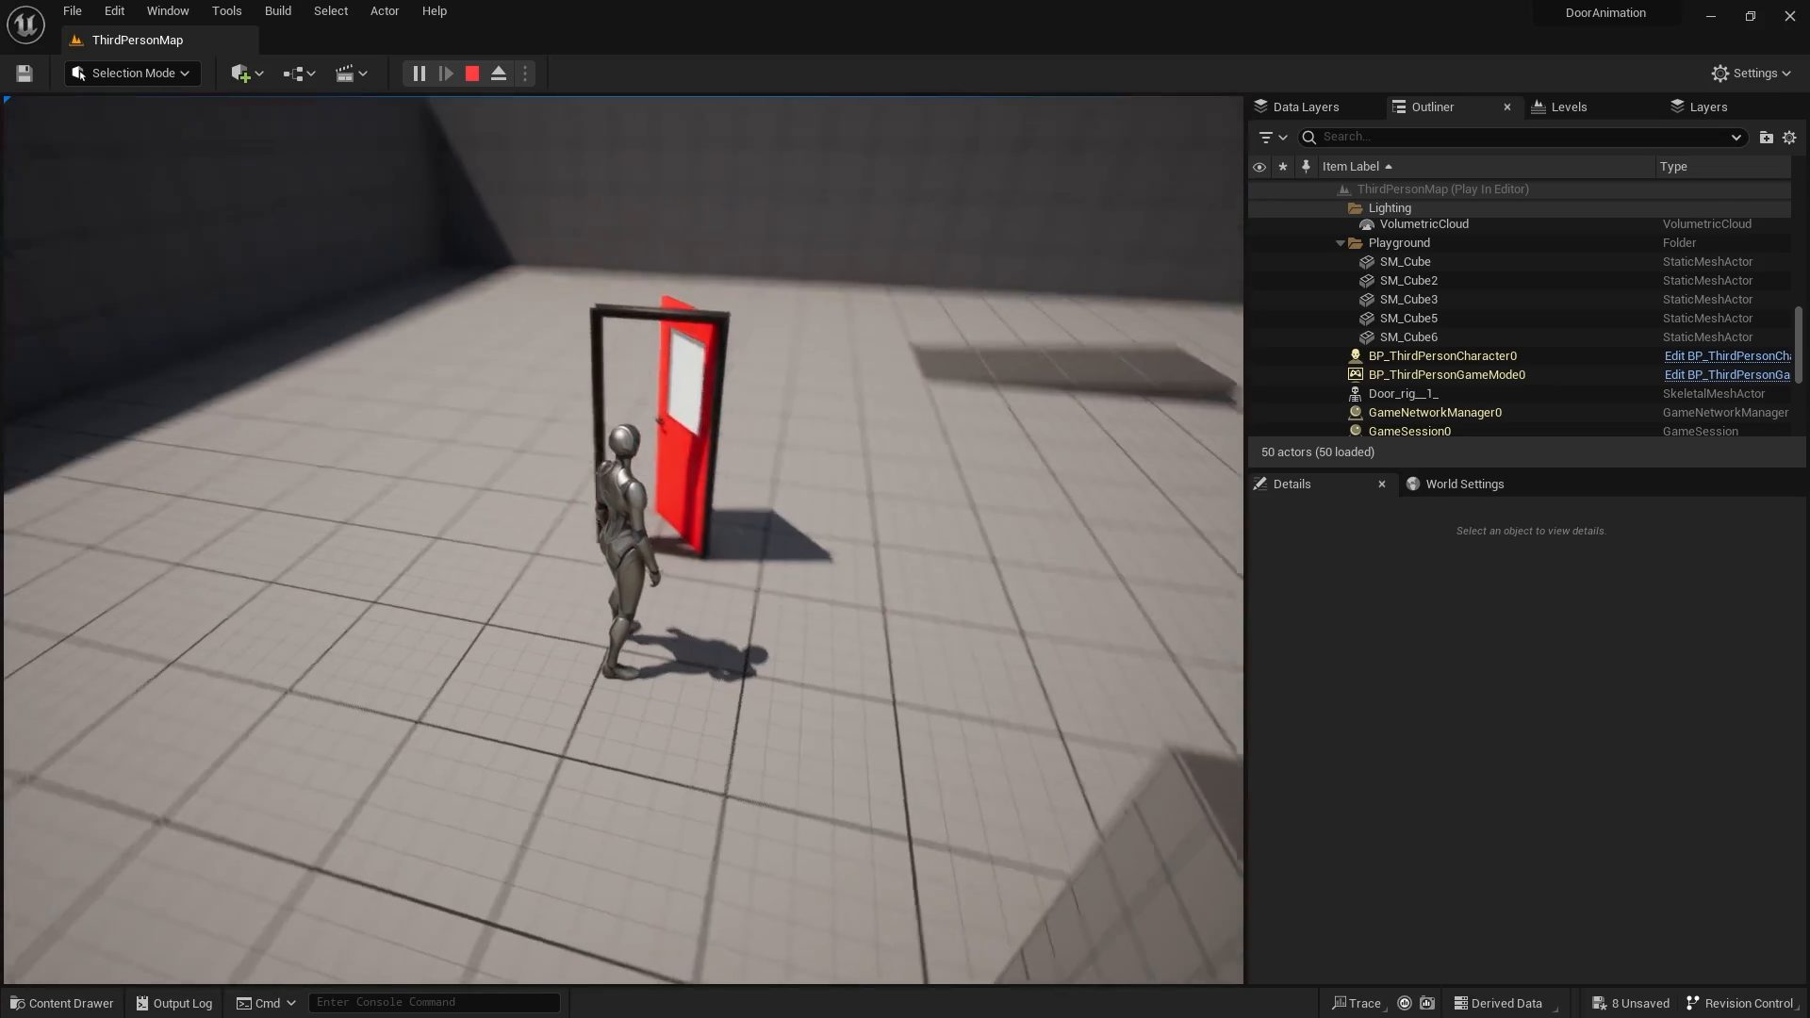
pyautogui.press('w')
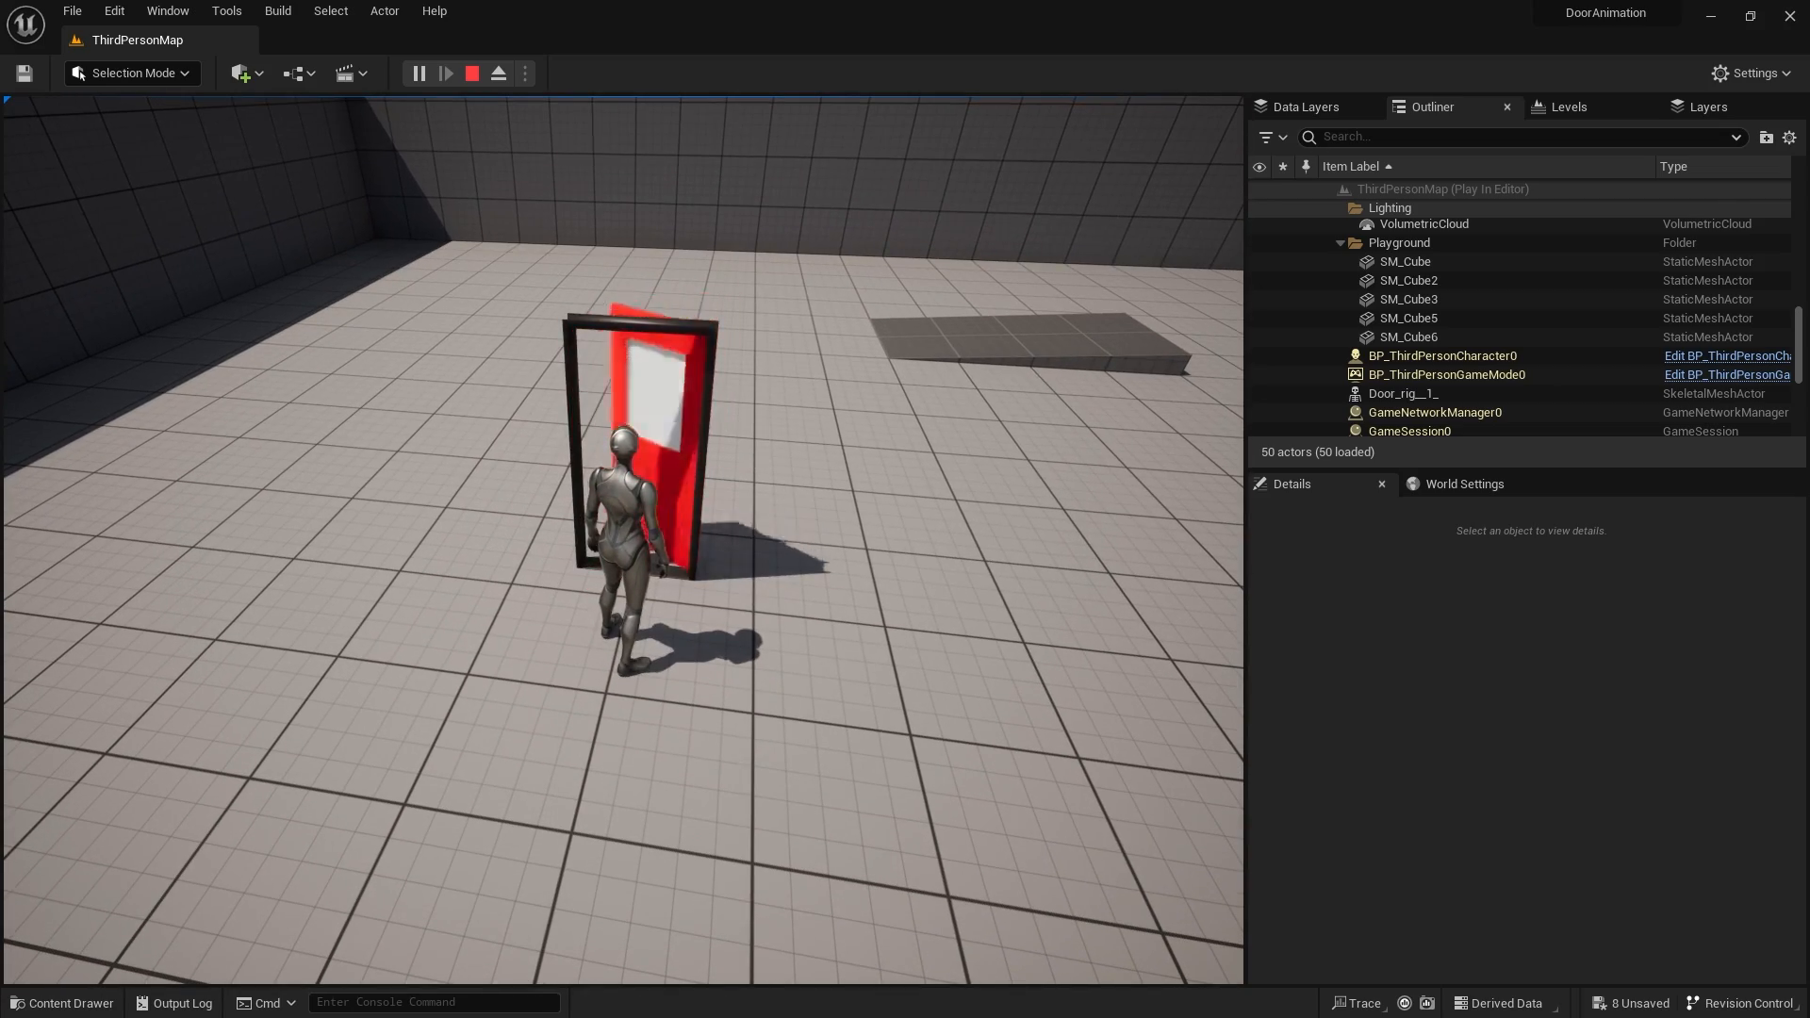
pyautogui.press('w')
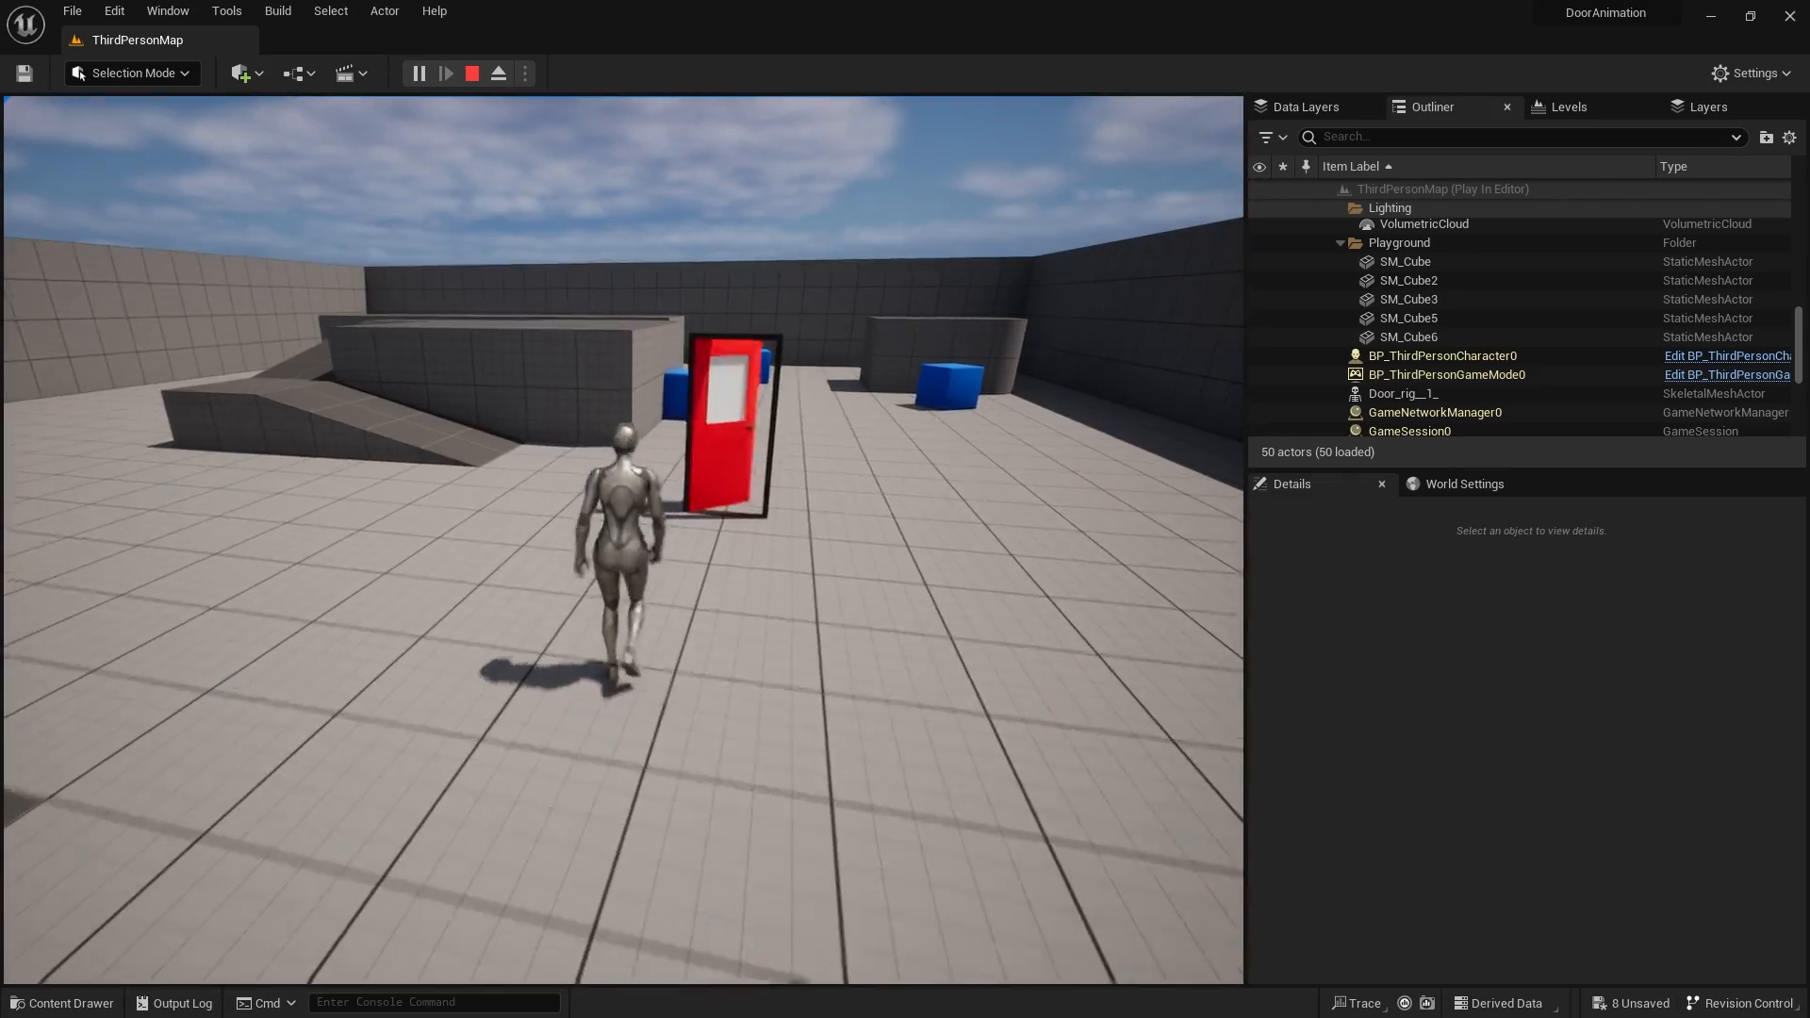
pyautogui.press('w')
pyautogui.press('a')
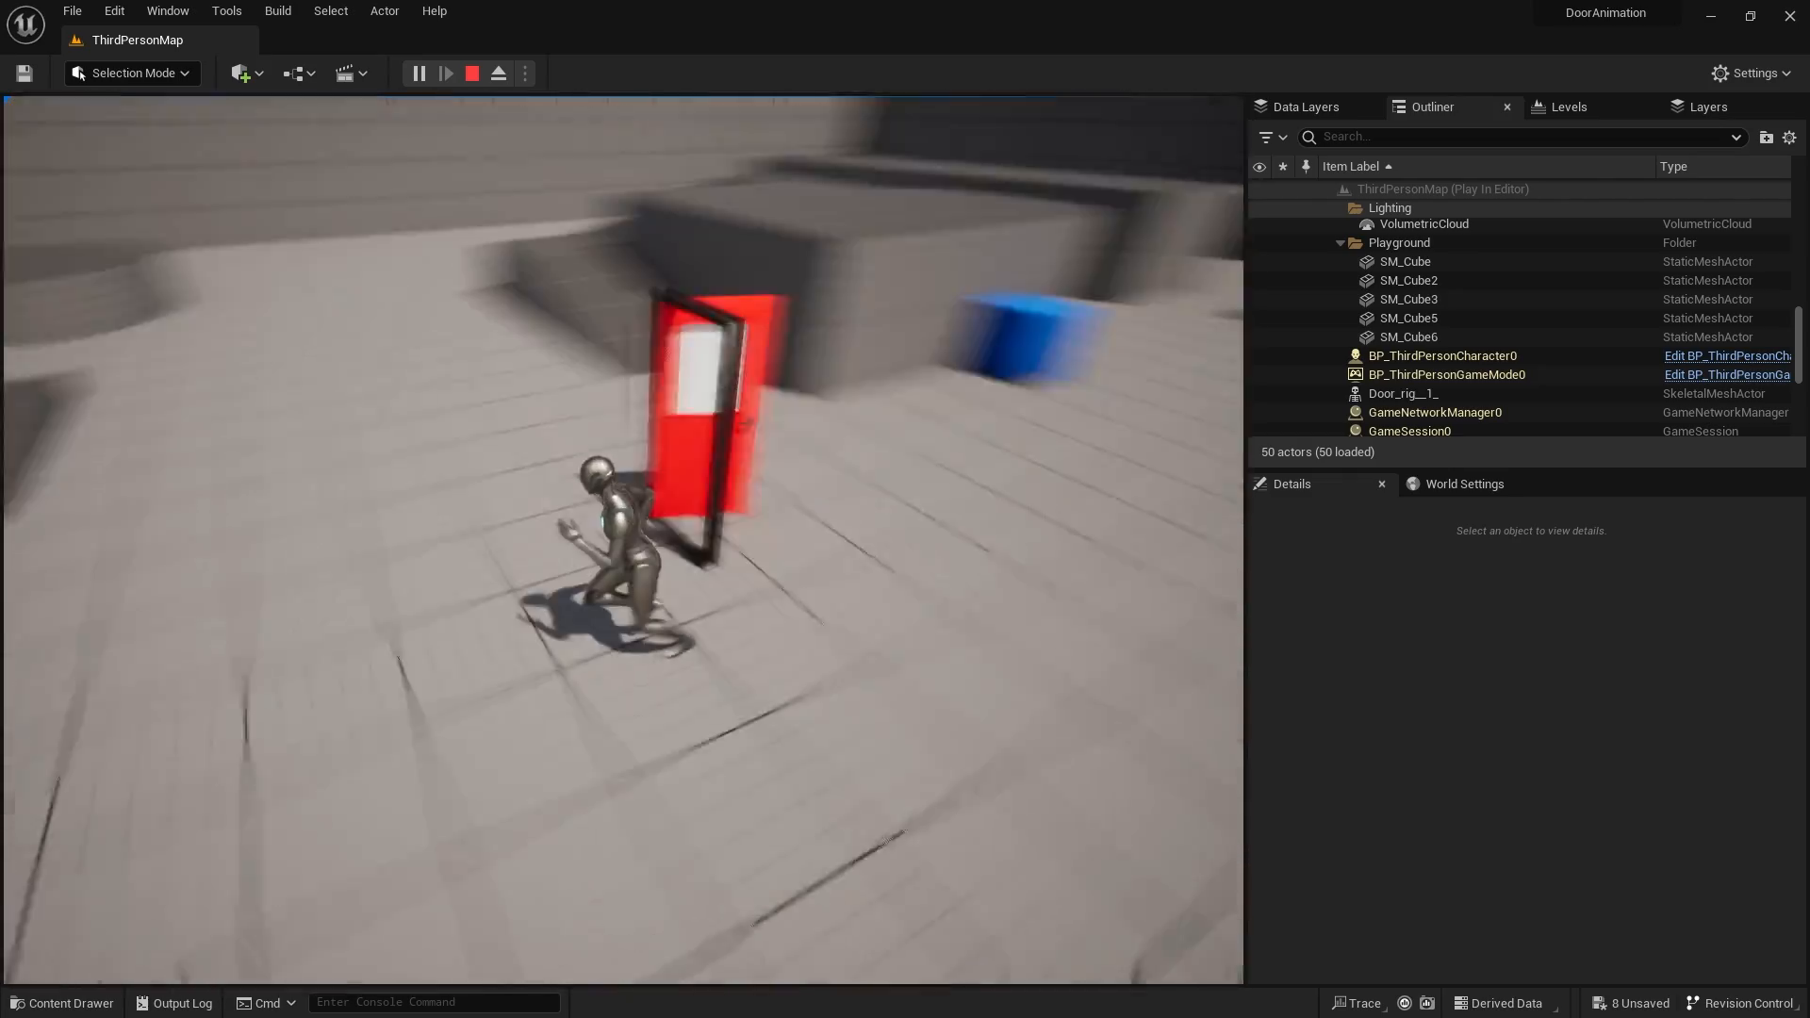
pyautogui.press('w')
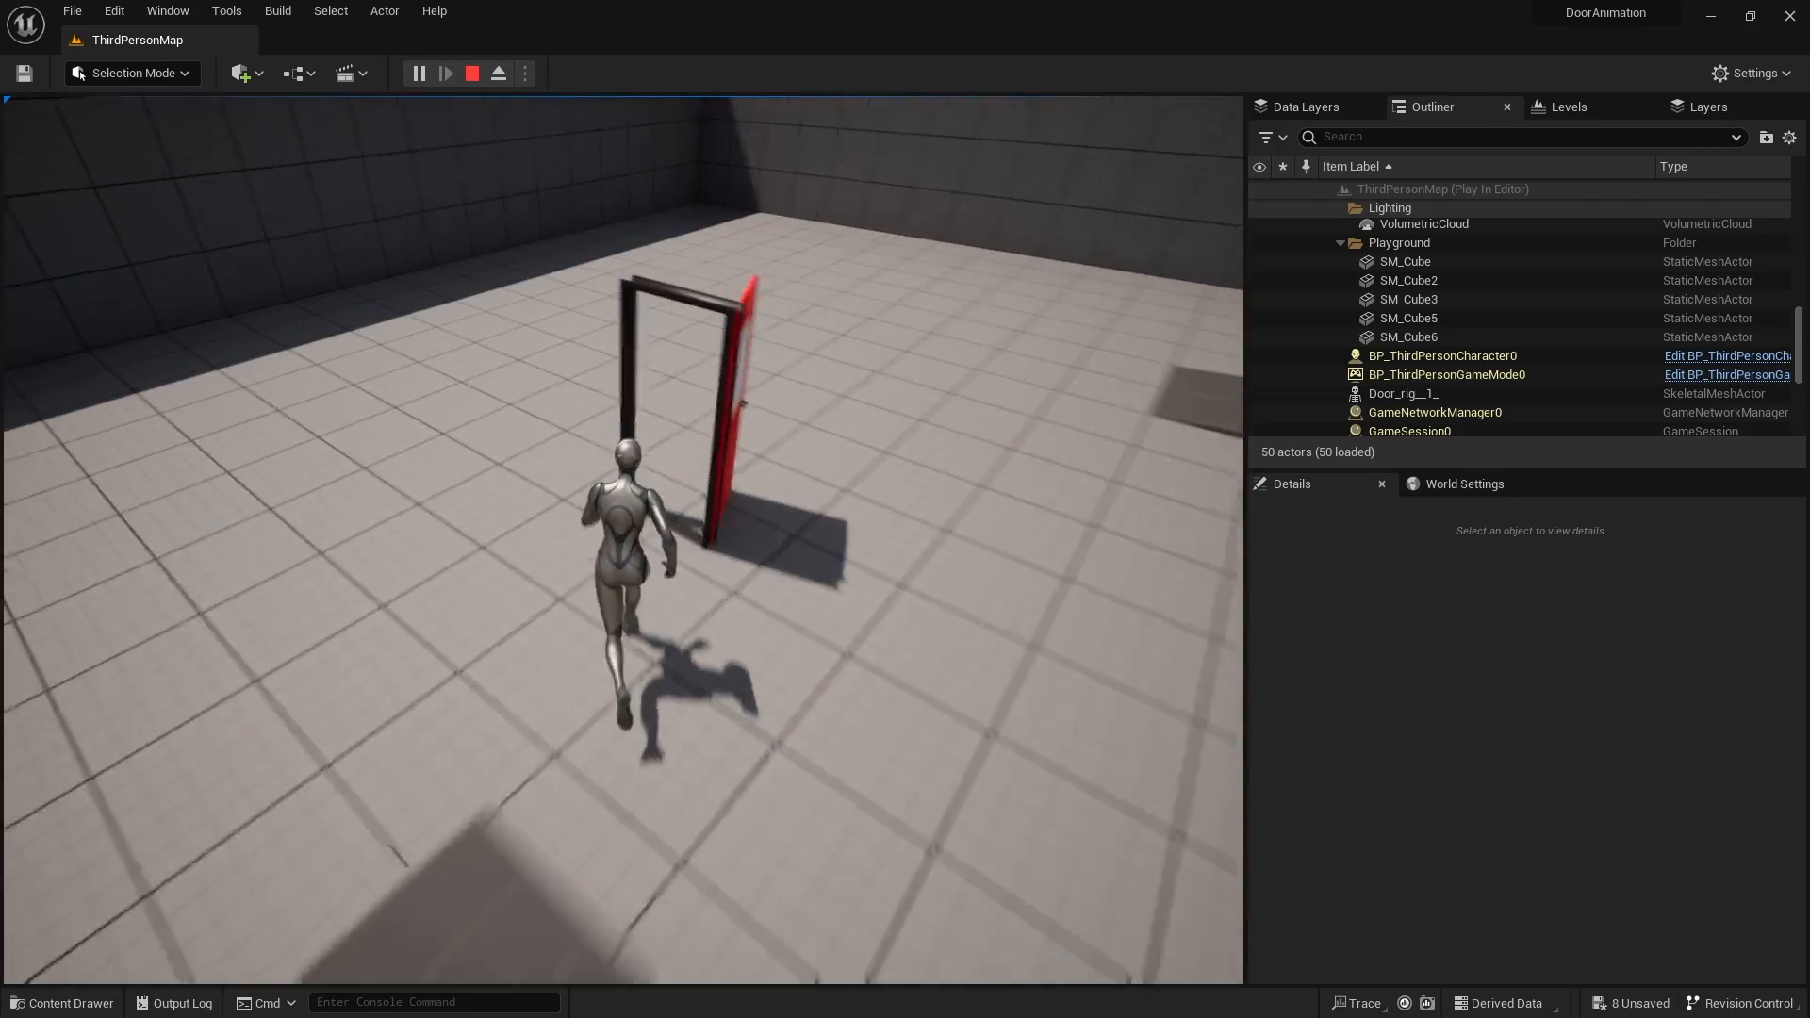
pyautogui.press('w')
pyautogui.press('w')
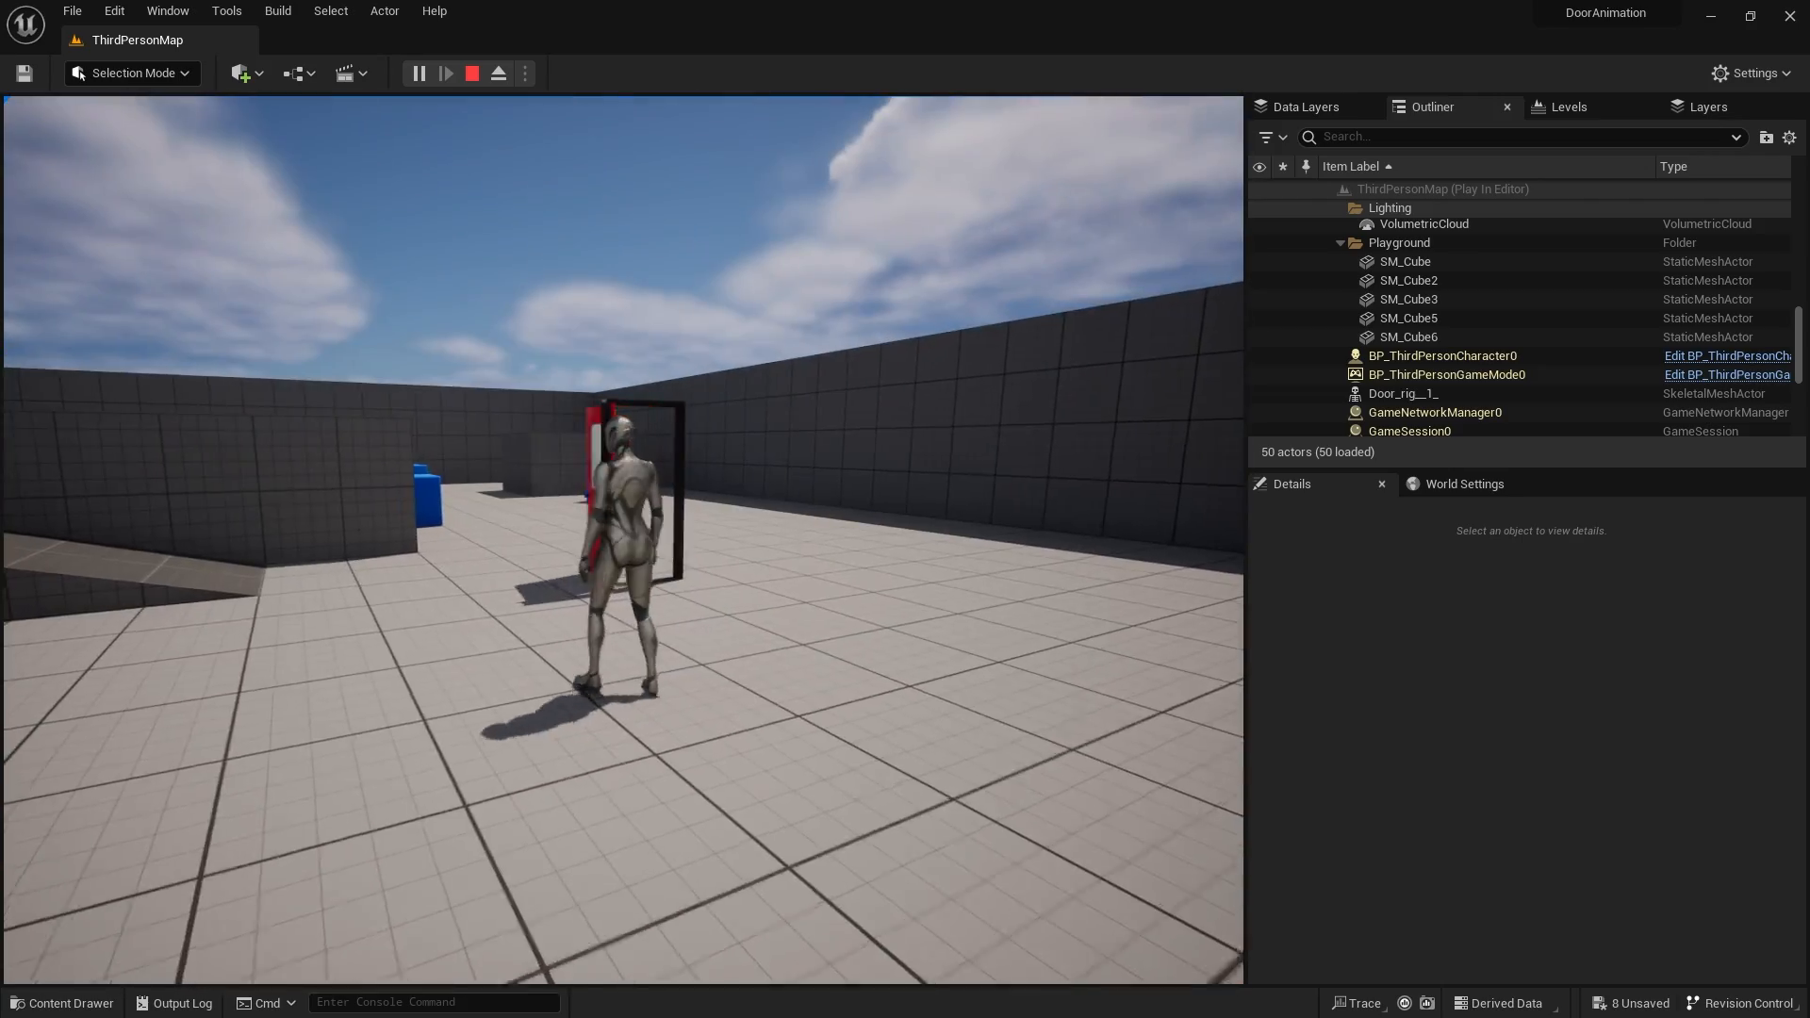
pyautogui.press('Escape')
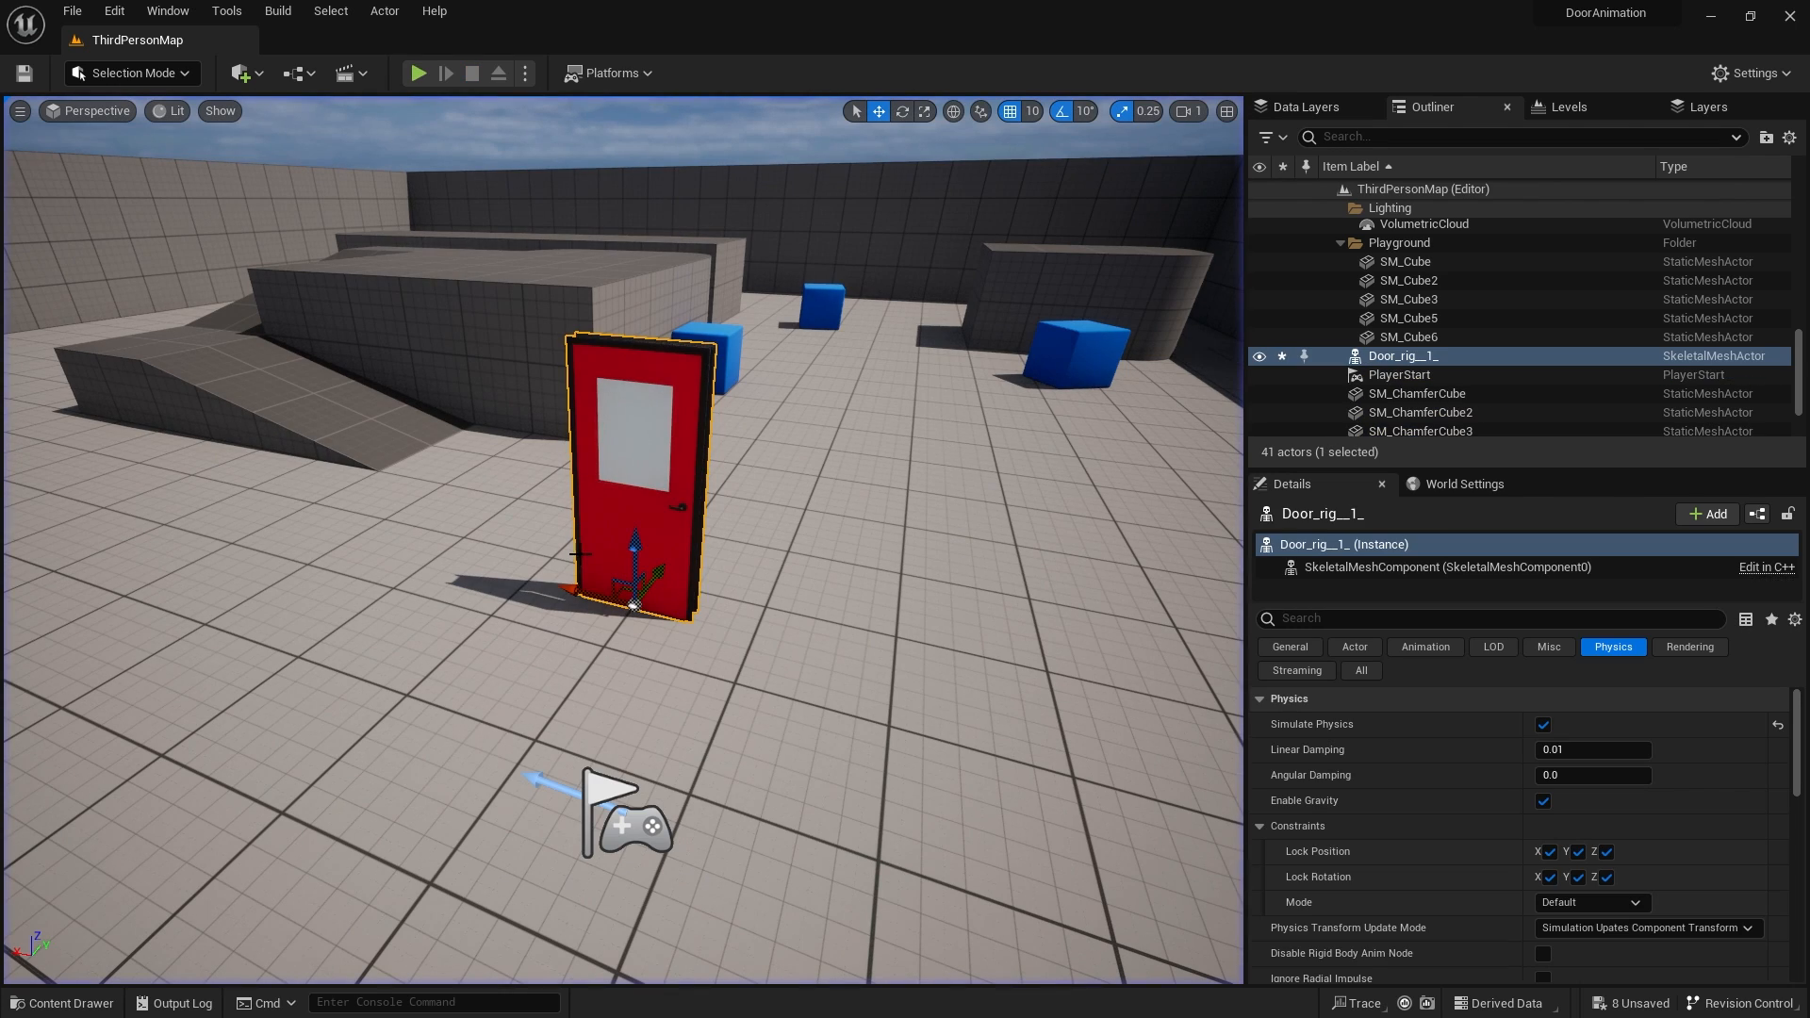
# Open the PA_Mannequin physics asset from the Characters/Mannequins/Rigs content folder.
pyautogui.click(63, 1003)
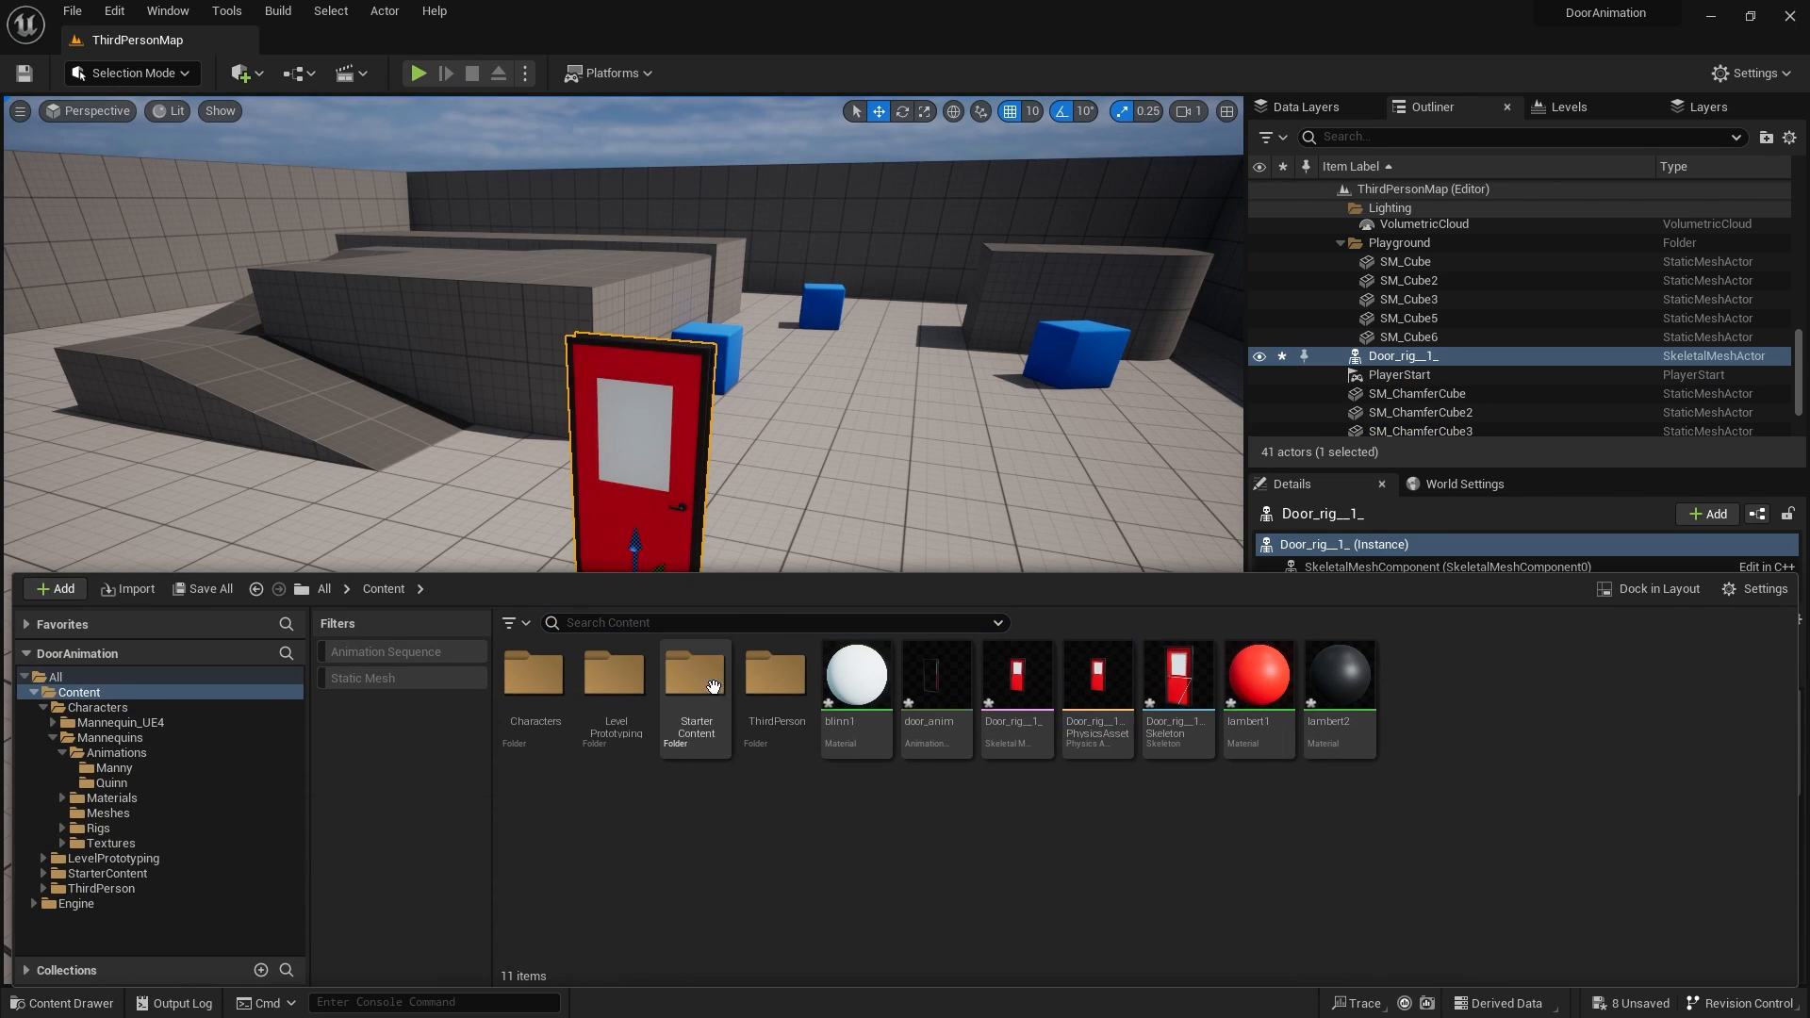
pyautogui.click(764, 722)
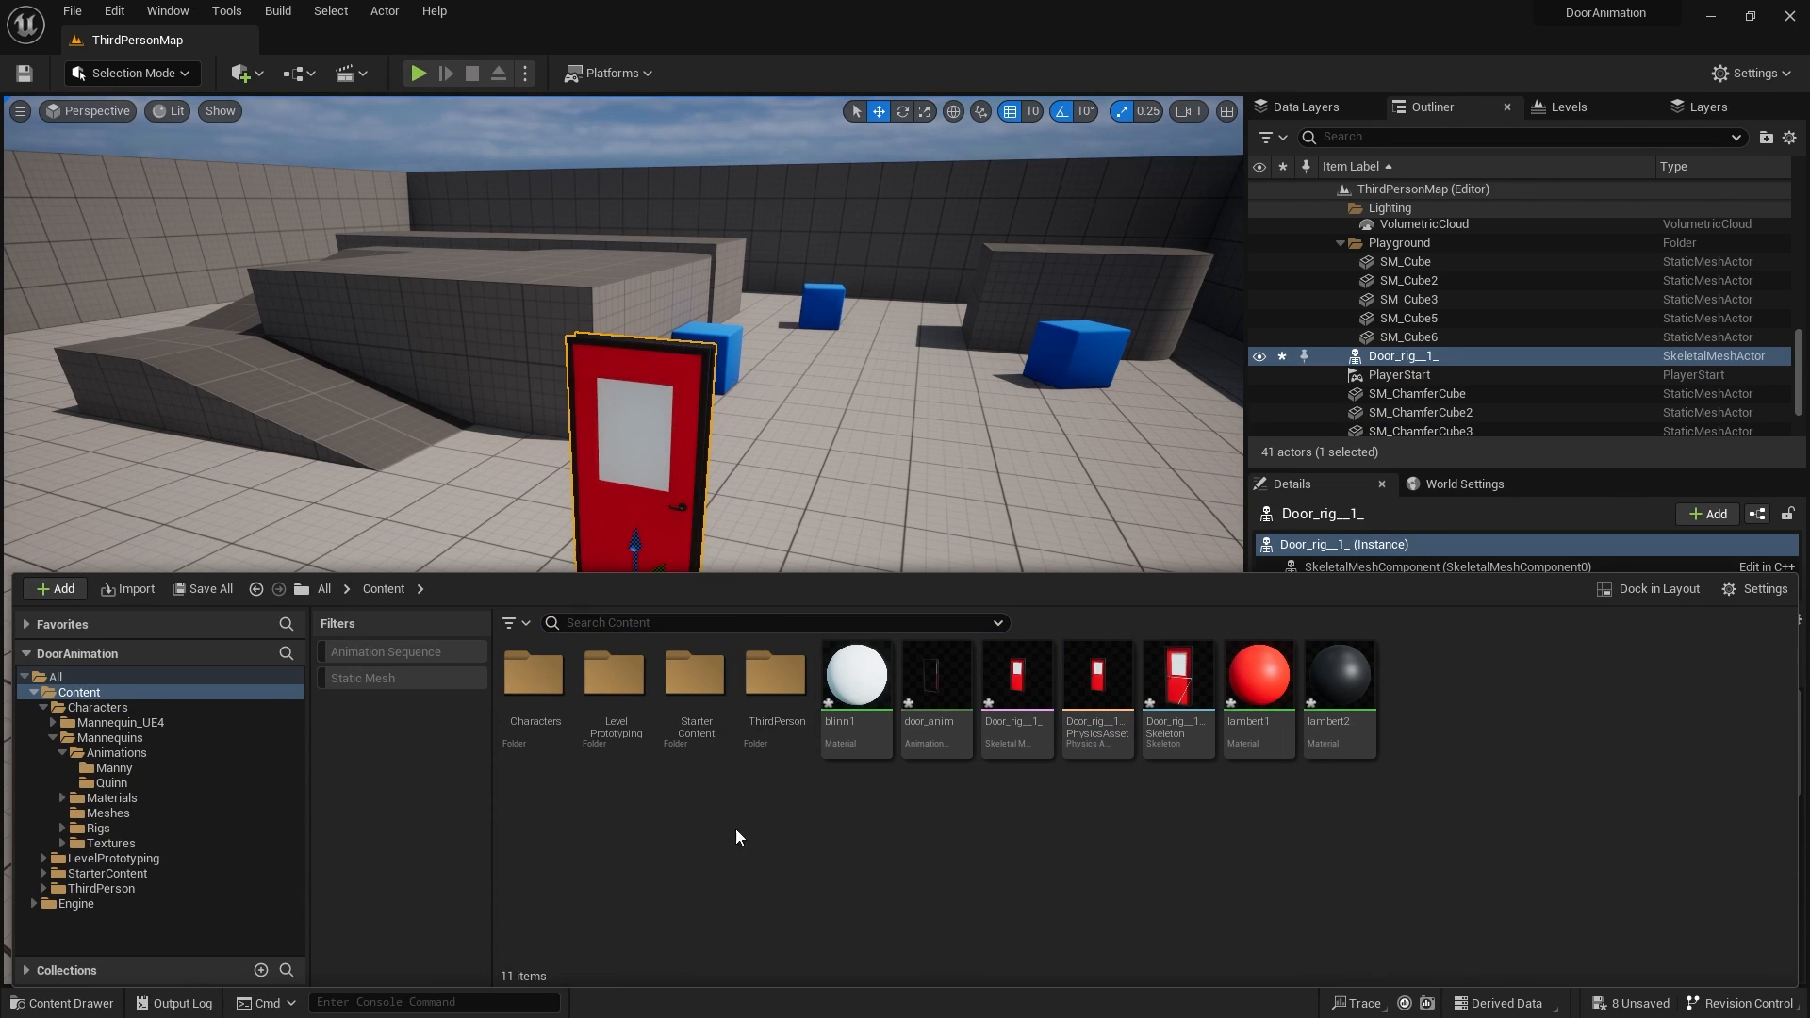
pyautogui.doubleClick(534, 677)
pyautogui.doubleClick(613, 679)
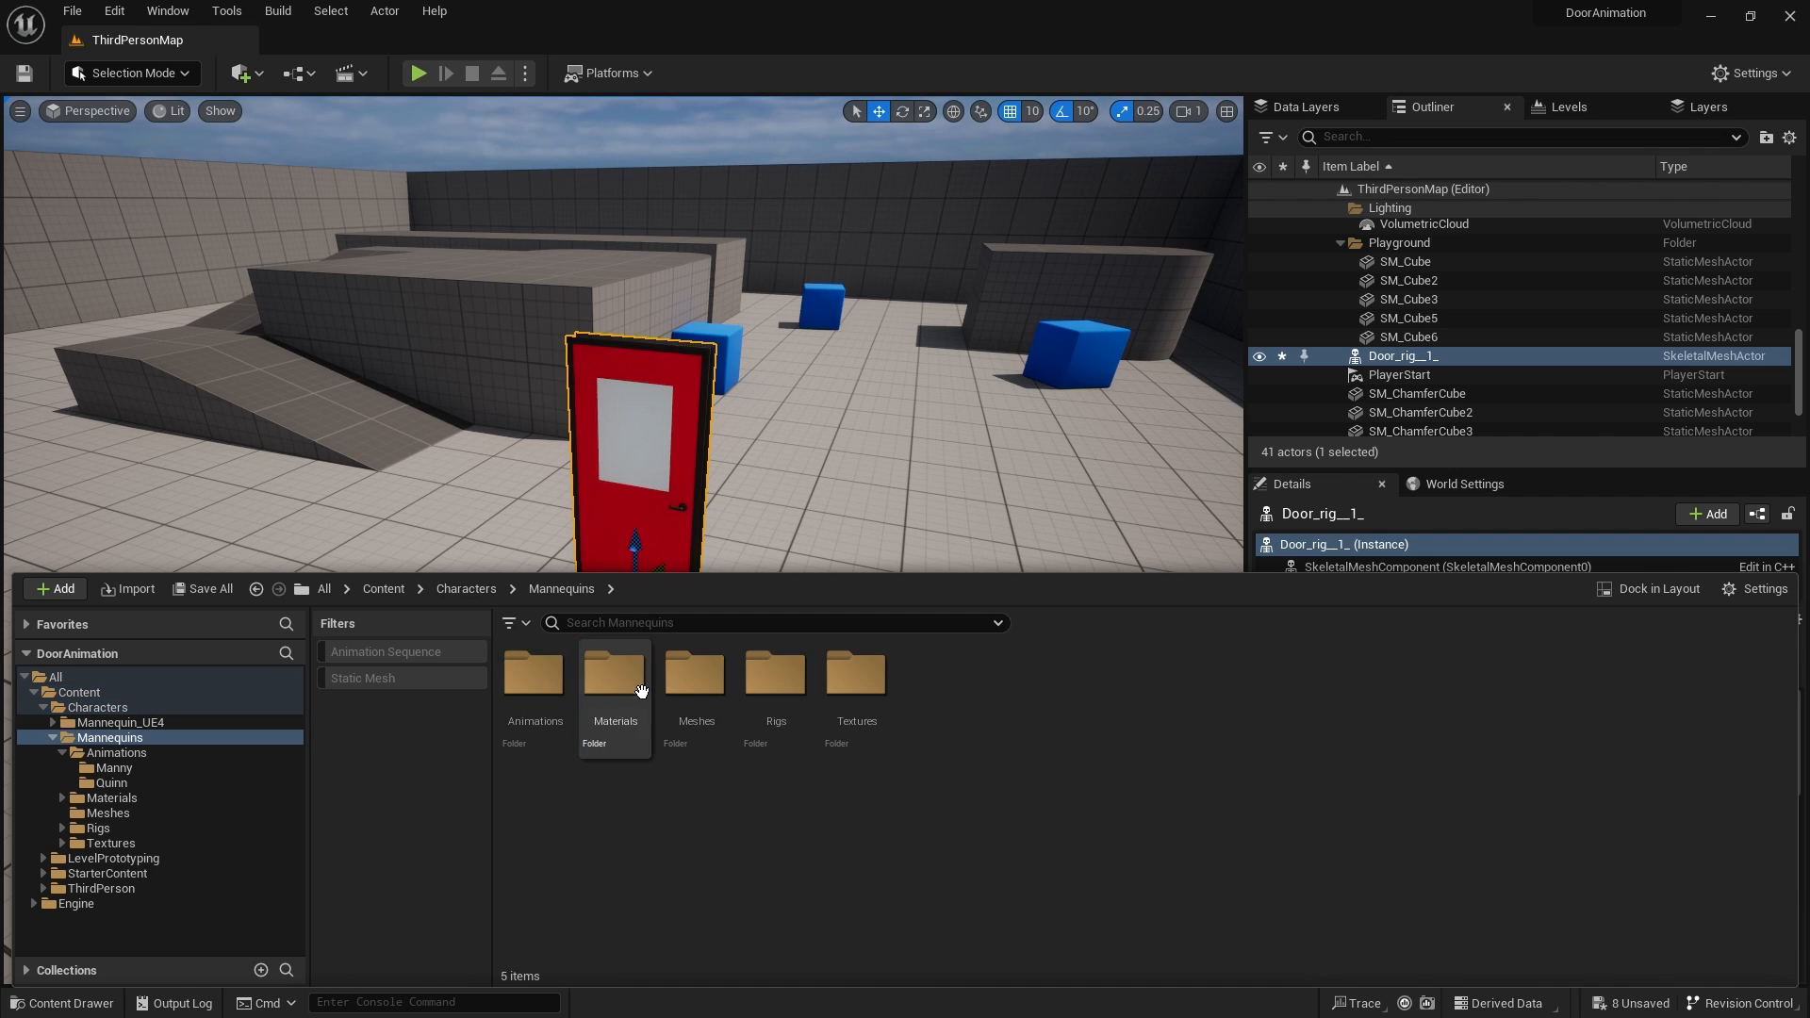
pyautogui.doubleClick(775, 674)
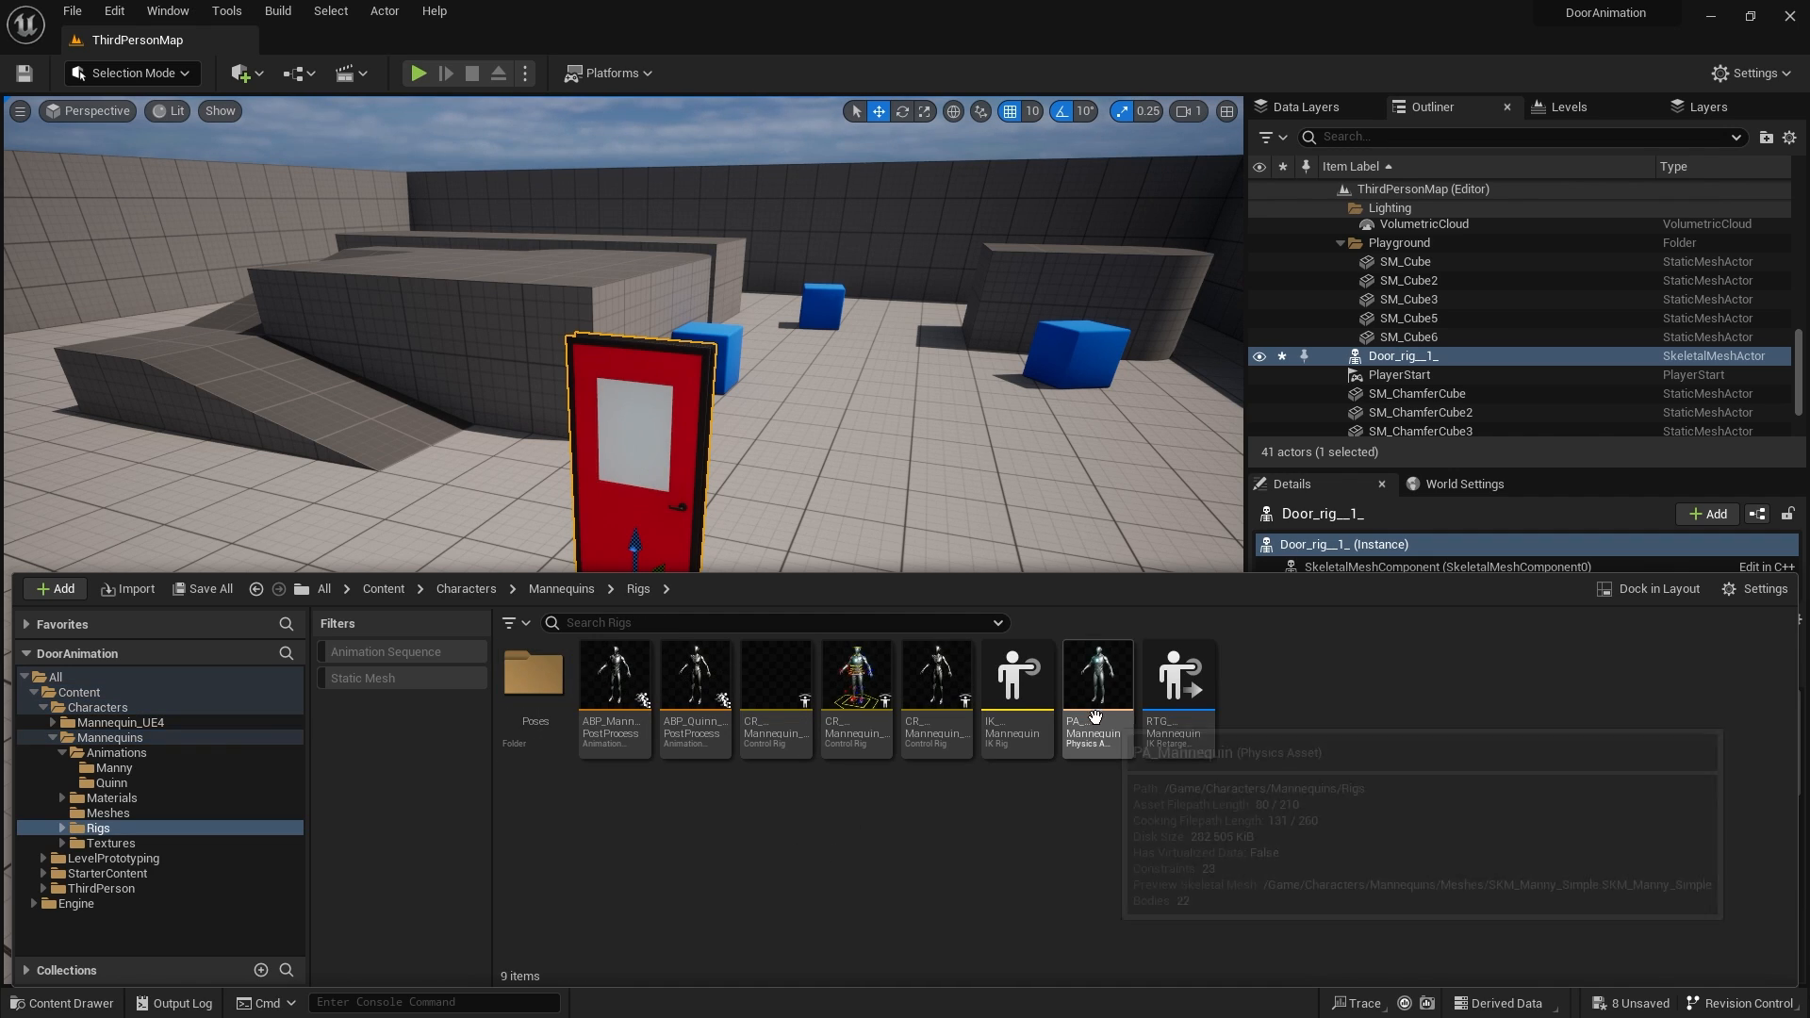
pyautogui.doubleClick(1098, 688)
# Examine the mannequin's head, left upper arm and left lower arm bodies, plus the constraints at its elbow and wrist, from several angles.
pyautogui.keyDown('alt'); pyautogui.moveTo(1050, 540); pyautogui.dragTo(1135, 589); pyautogui.keyUp('alt')
pyautogui.keyDown('alt'); pyautogui.moveTo(784, 431); pyautogui.dragTo(728, 466); pyautogui.keyUp('alt')
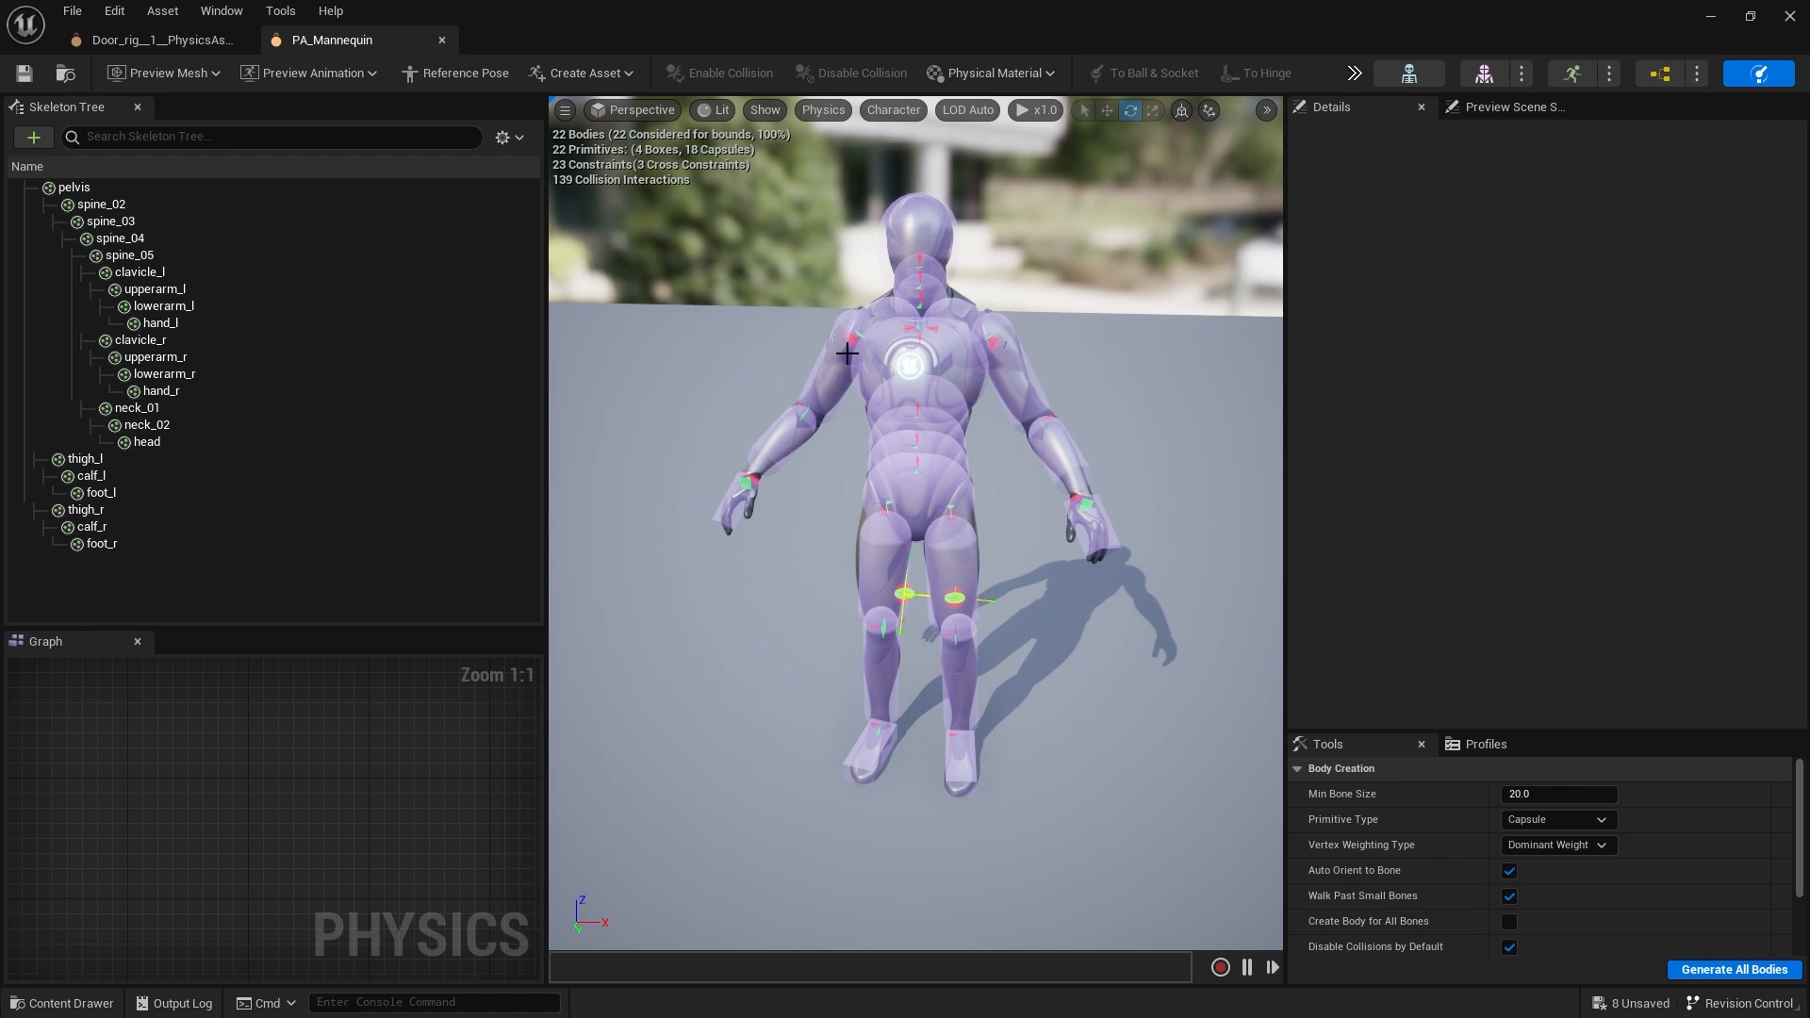
pyautogui.click(932, 223)
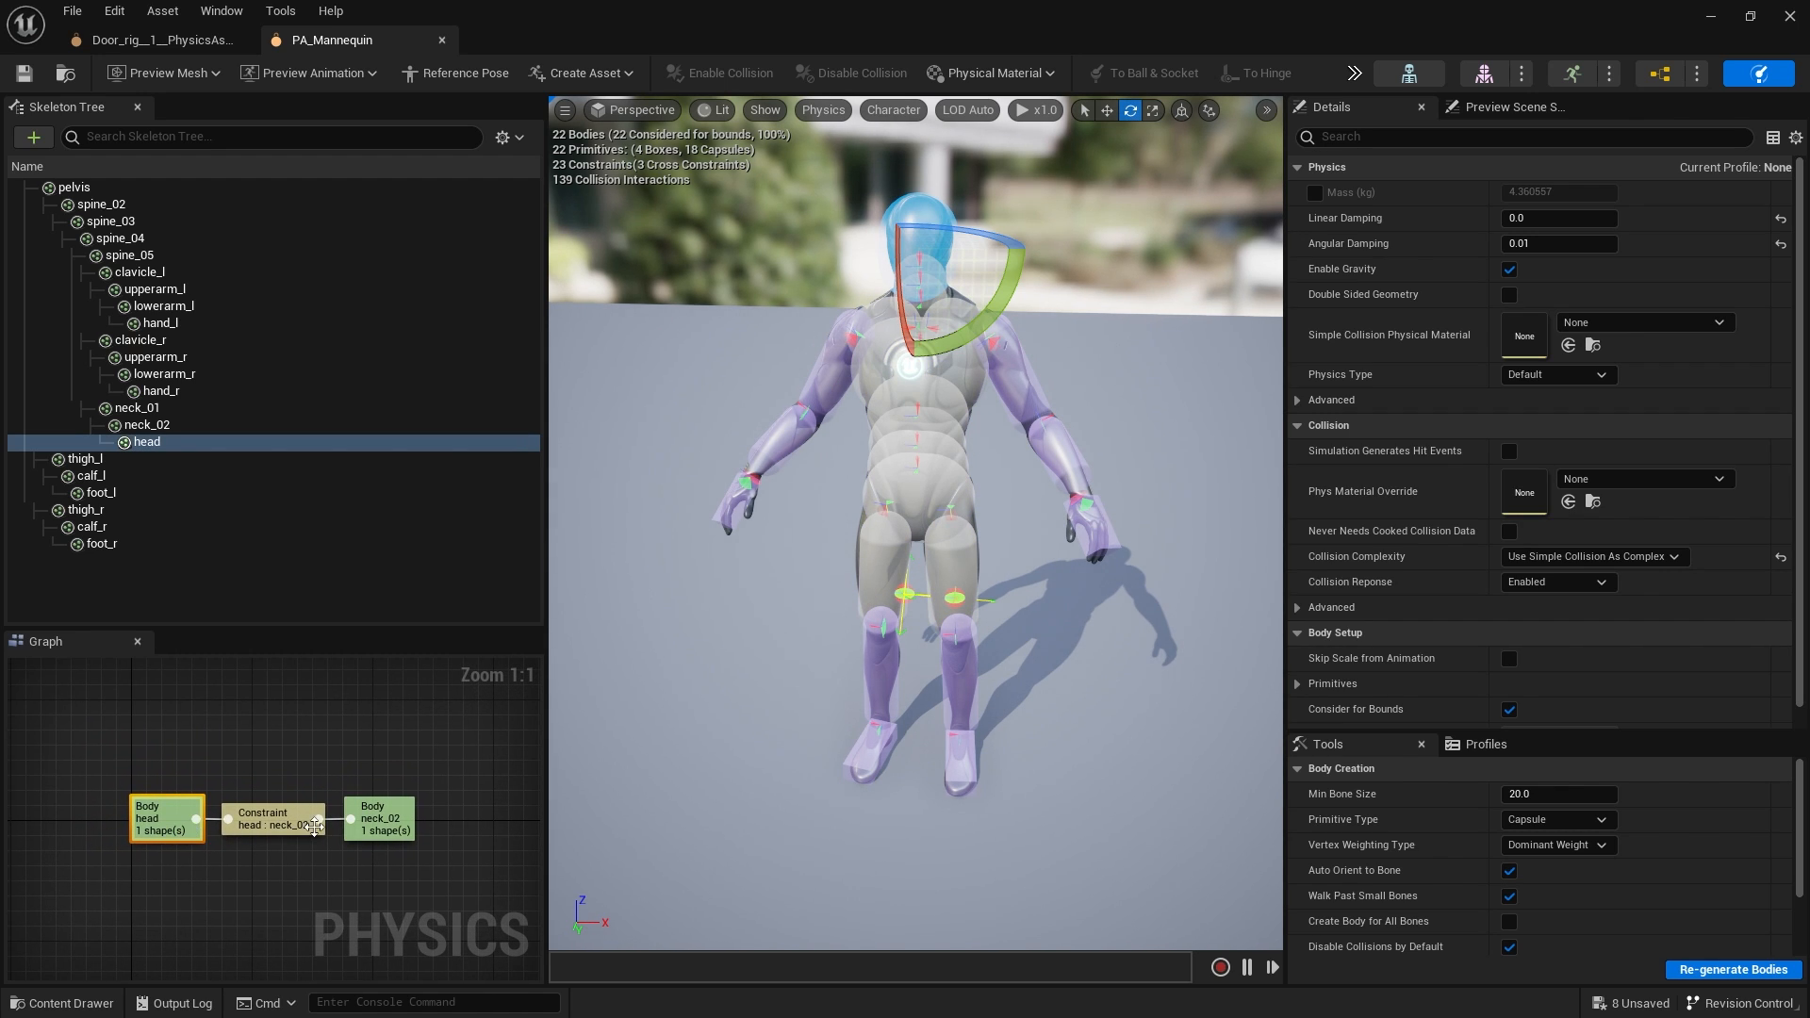
pyautogui.click(1039, 399)
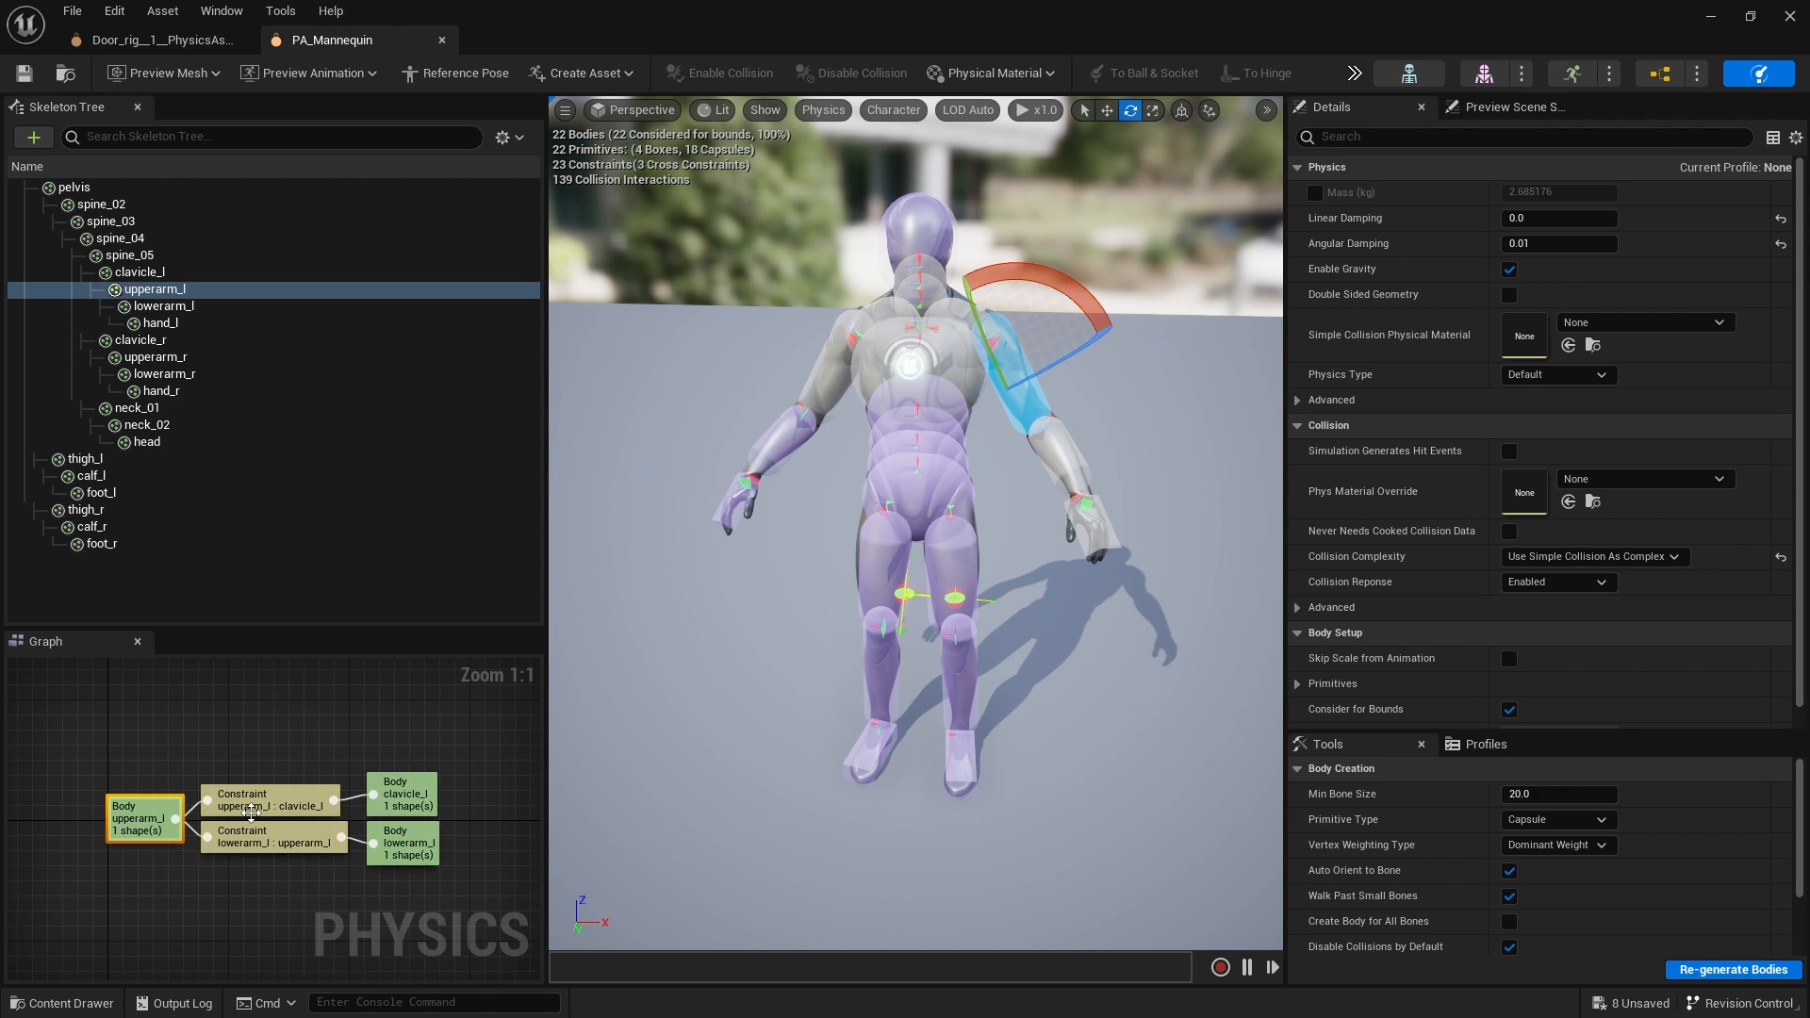
pyautogui.click(1076, 447)
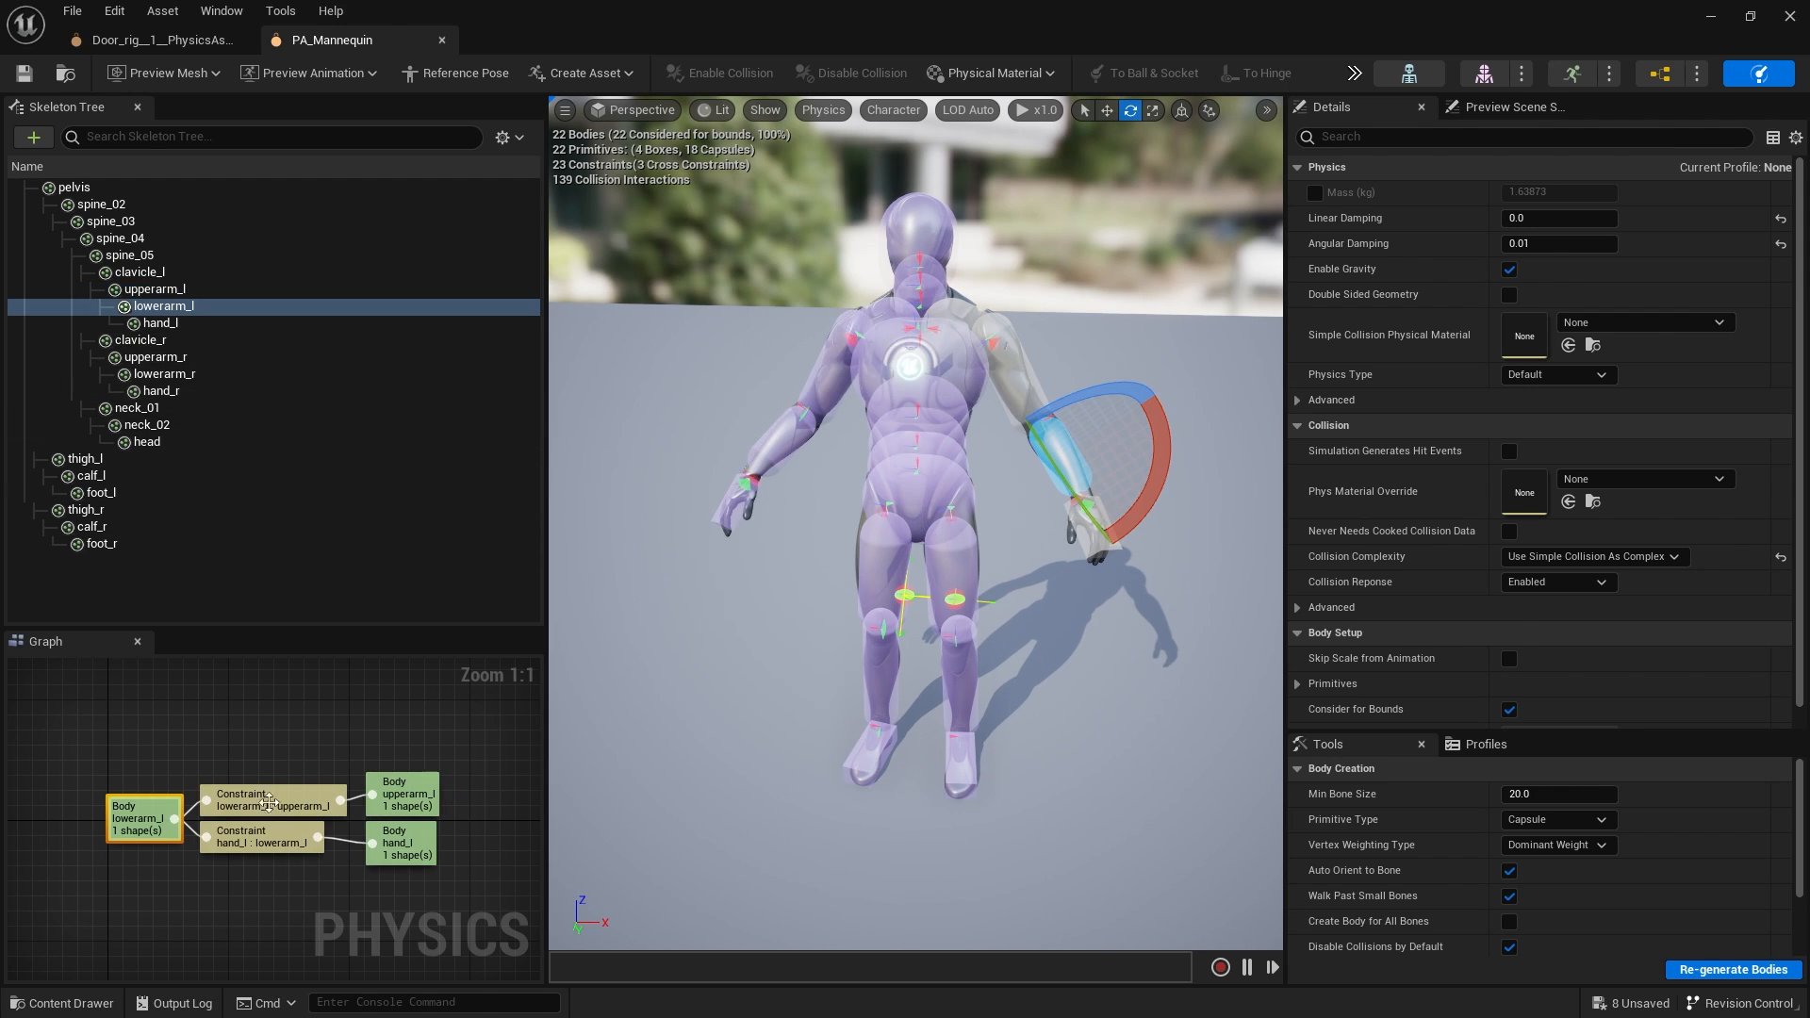
pyautogui.click(267, 802)
pyautogui.click(265, 842)
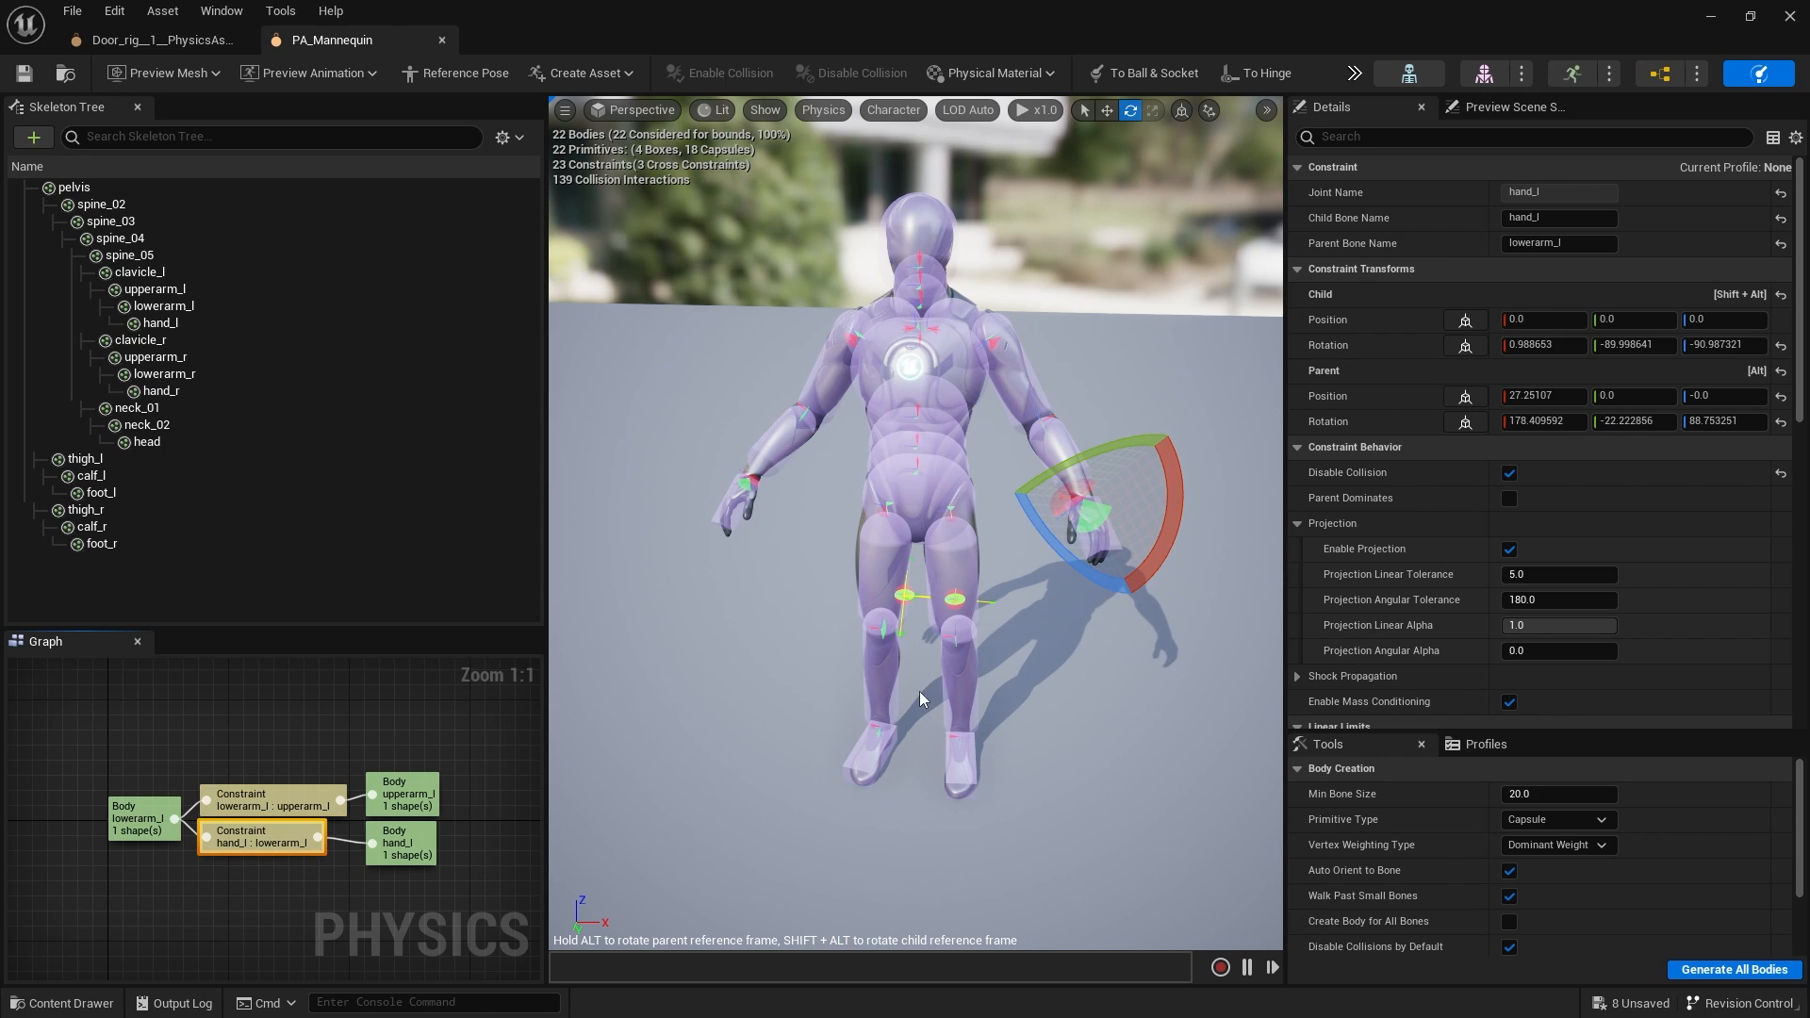
pyautogui.keyDown('alt'); pyautogui.moveTo(979, 650); pyautogui.dragTo(994, 608); pyautogui.keyUp('alt')
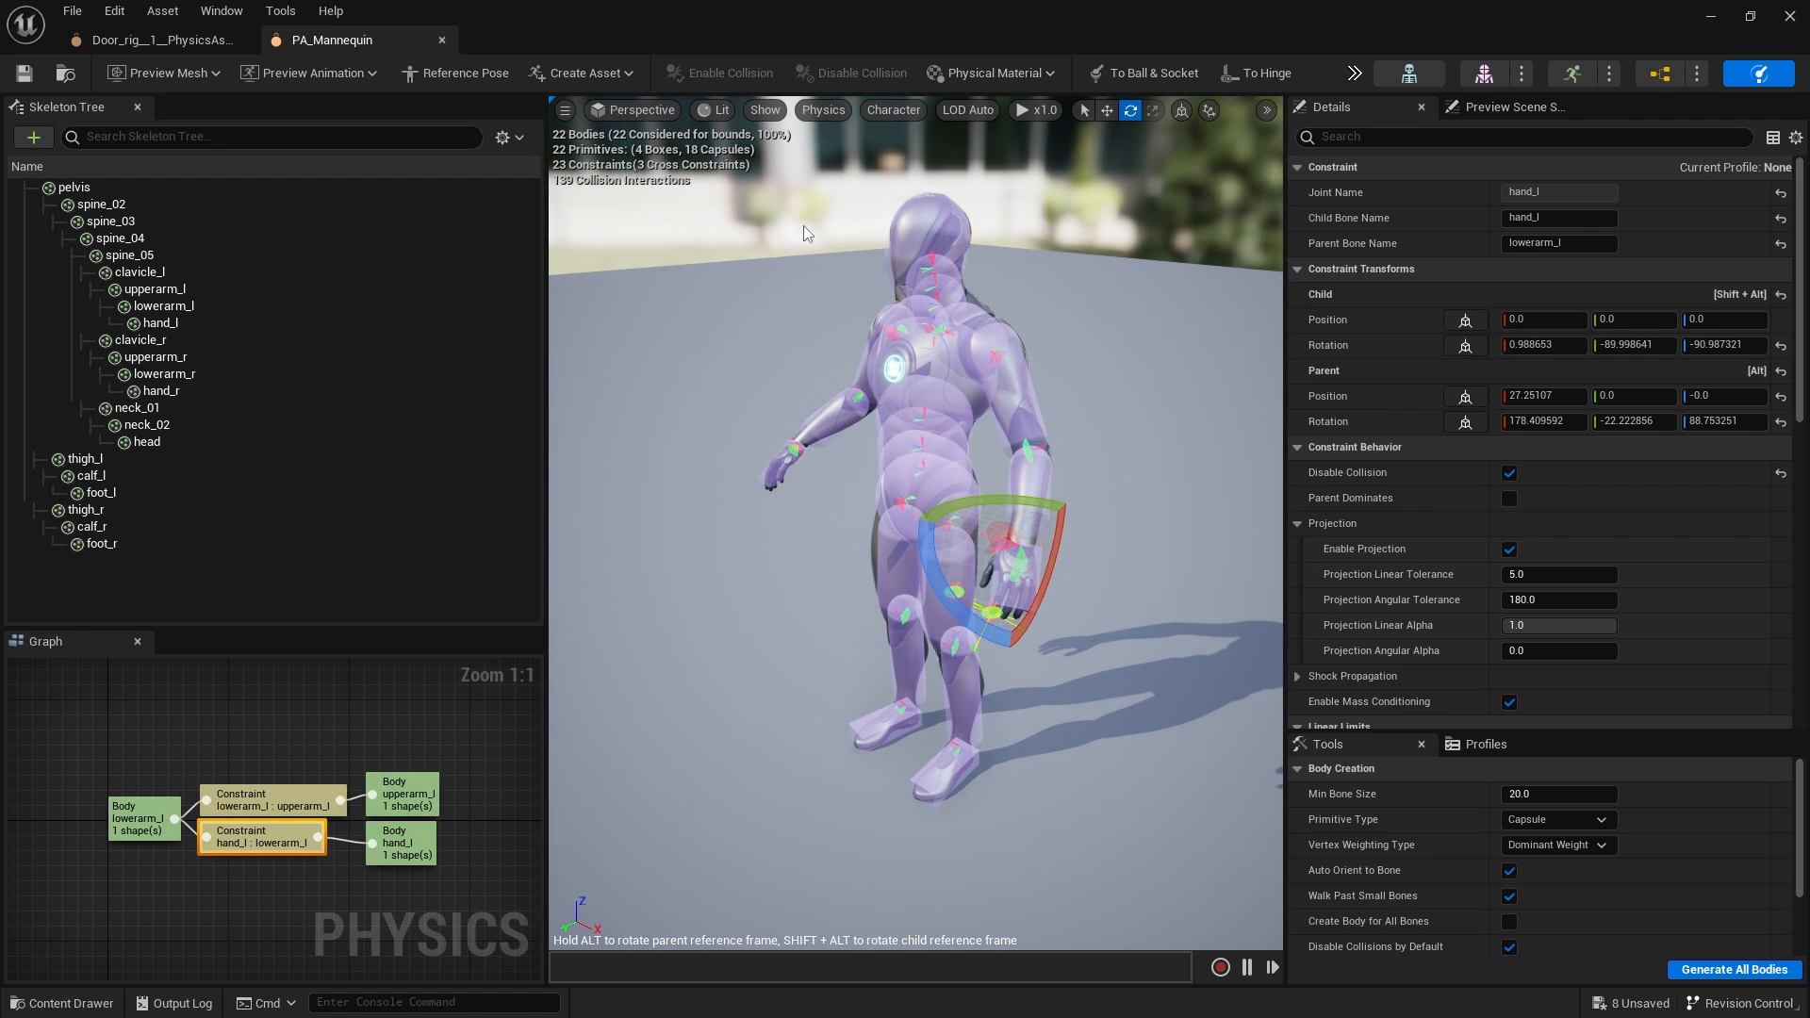
pyautogui.keyDown('alt'); pyautogui.moveTo(856, 483); pyautogui.dragTo(806, 448); pyautogui.keyUp('alt')
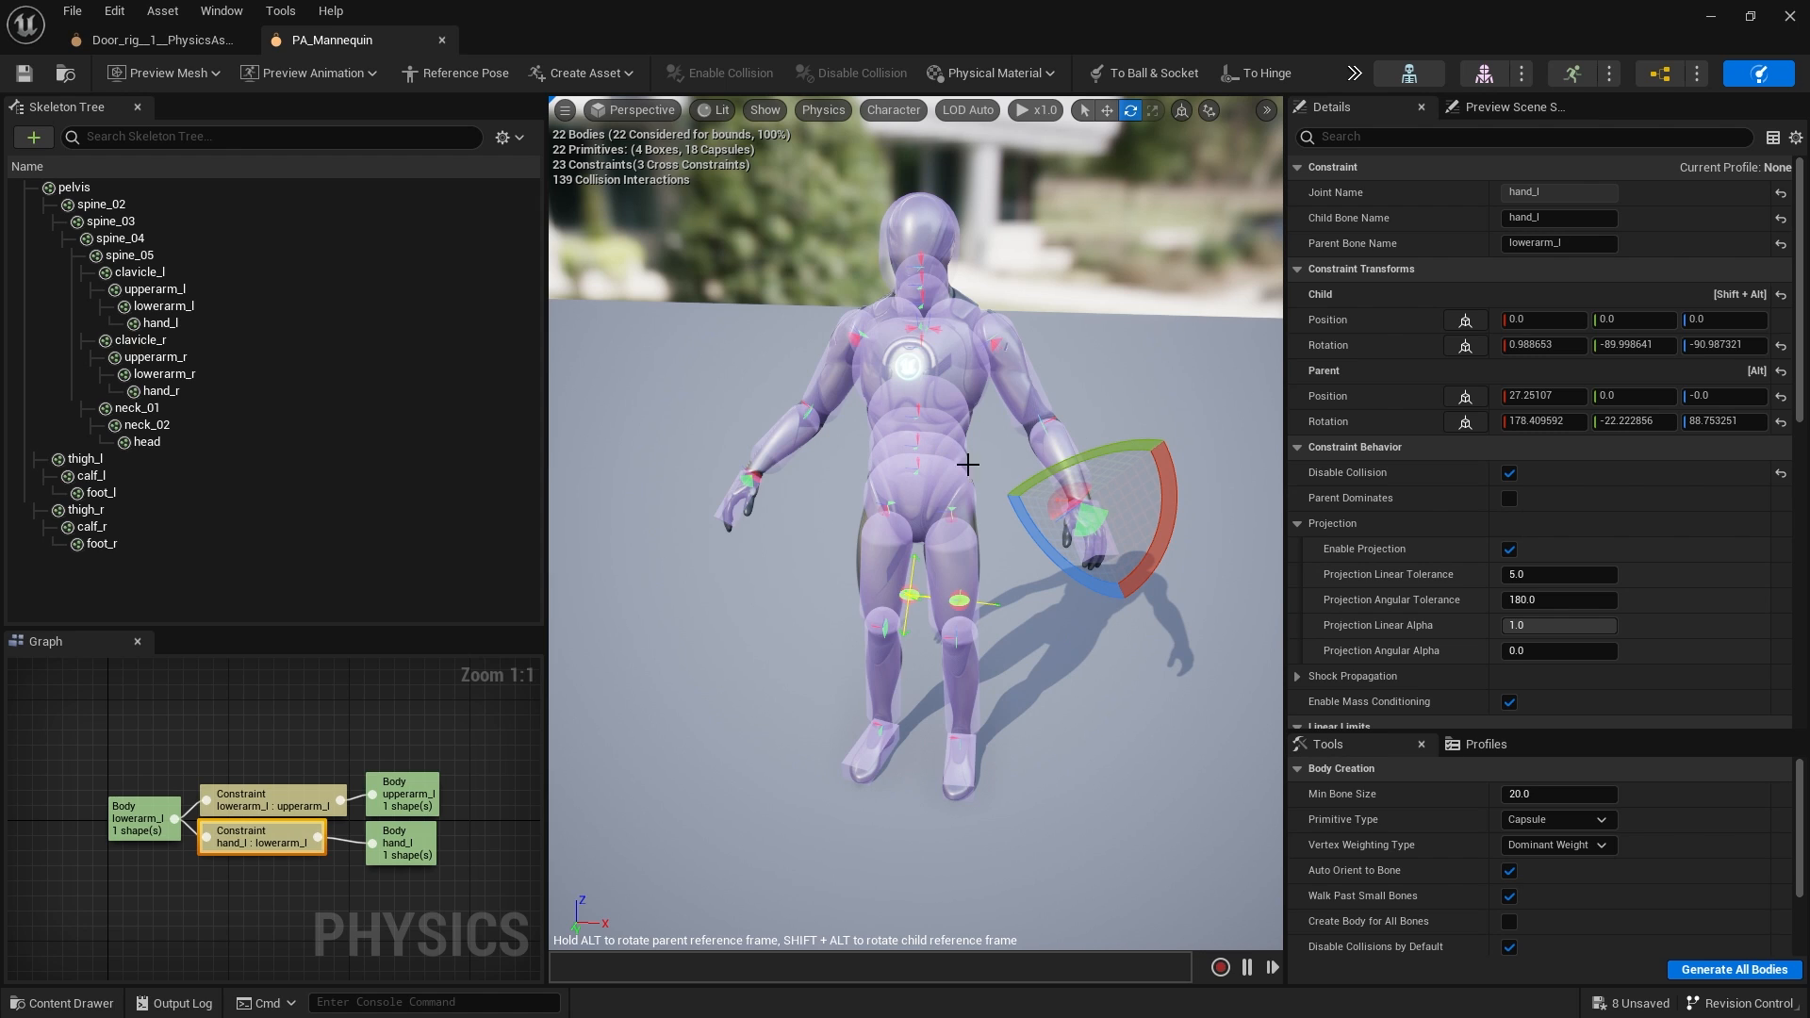
pyautogui.moveTo(1029, 528)
pyautogui.keyDown('alt'); pyautogui.mouseDown()
pyautogui.moveTo(1013, 515)
pyautogui.moveTo(1030, 528)
pyautogui.mouseUp(); pyautogui.keyUp('alt')
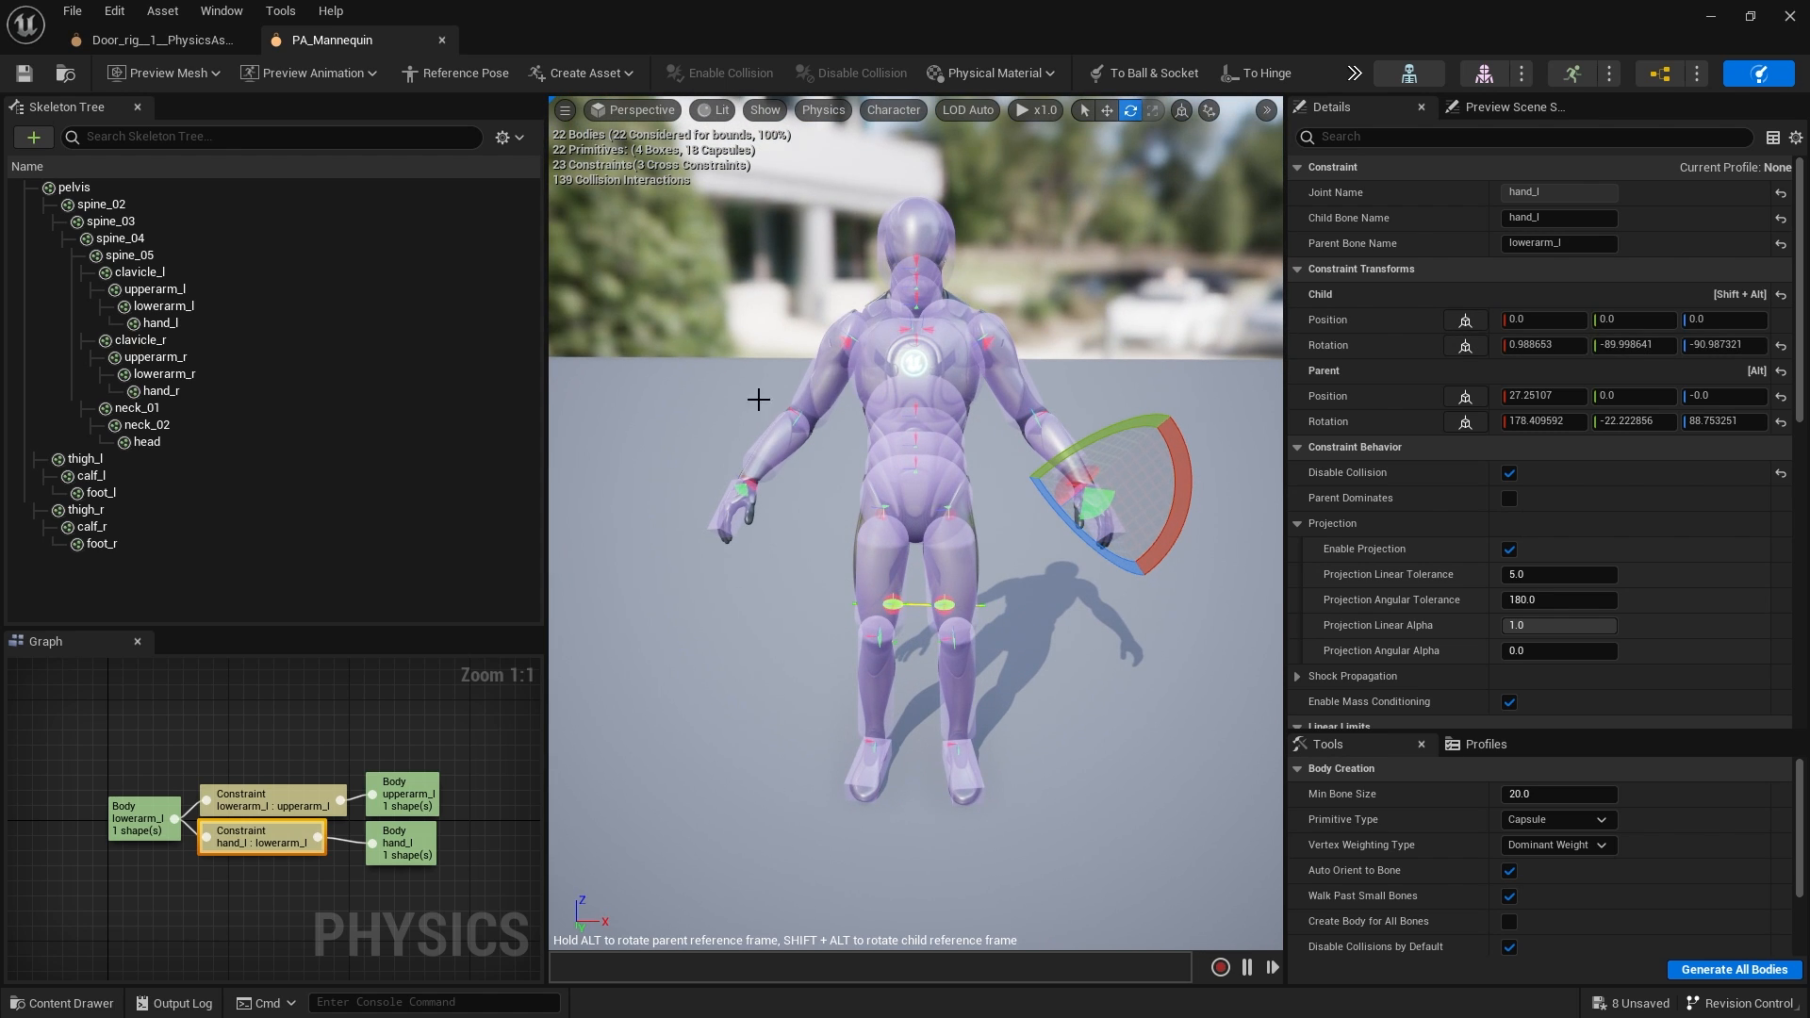